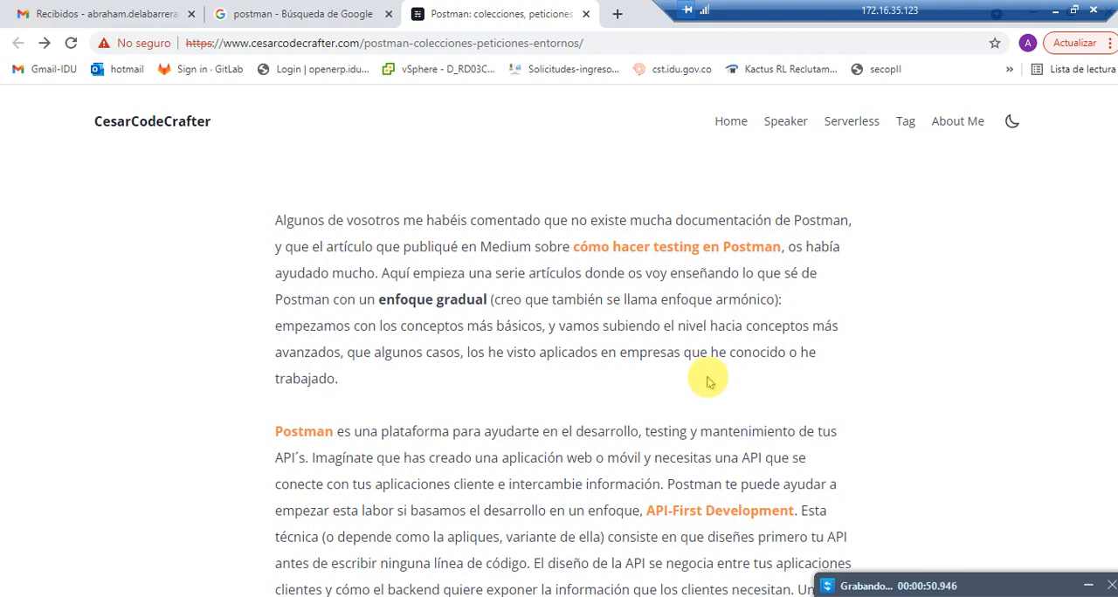
Step: Look over the article about Postman collections, requests and environments, and close it
{"action": "scroll", "coordinate": [603, 367], "scroll_direction": "up", "scroll_amount": 6}
{"action": "double_click", "coordinate": [472, 265]}
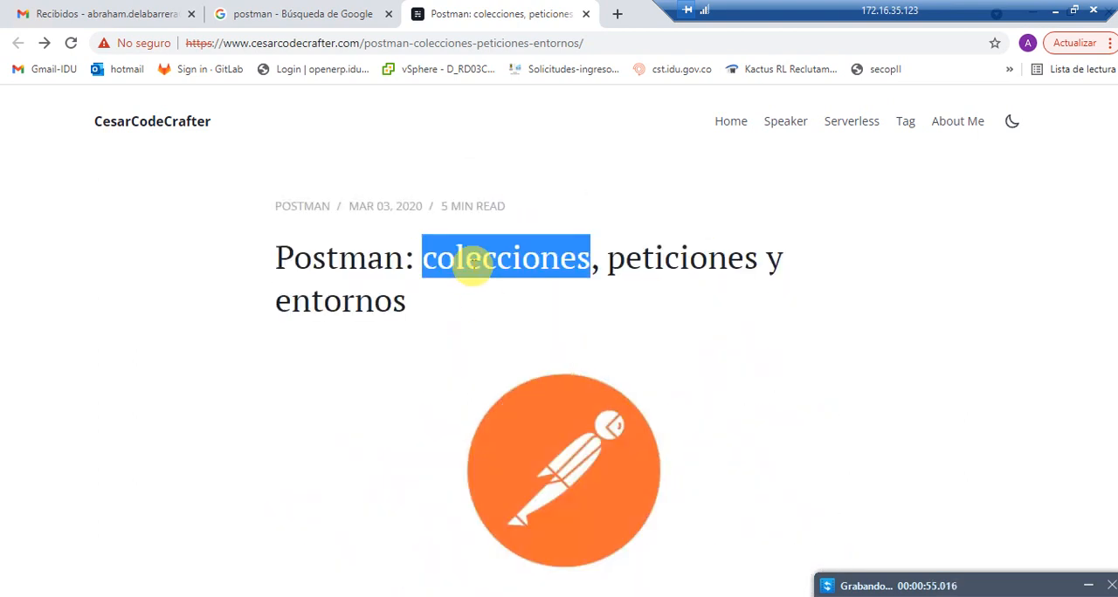
{"action": "left_click", "coordinate": [690, 268]}
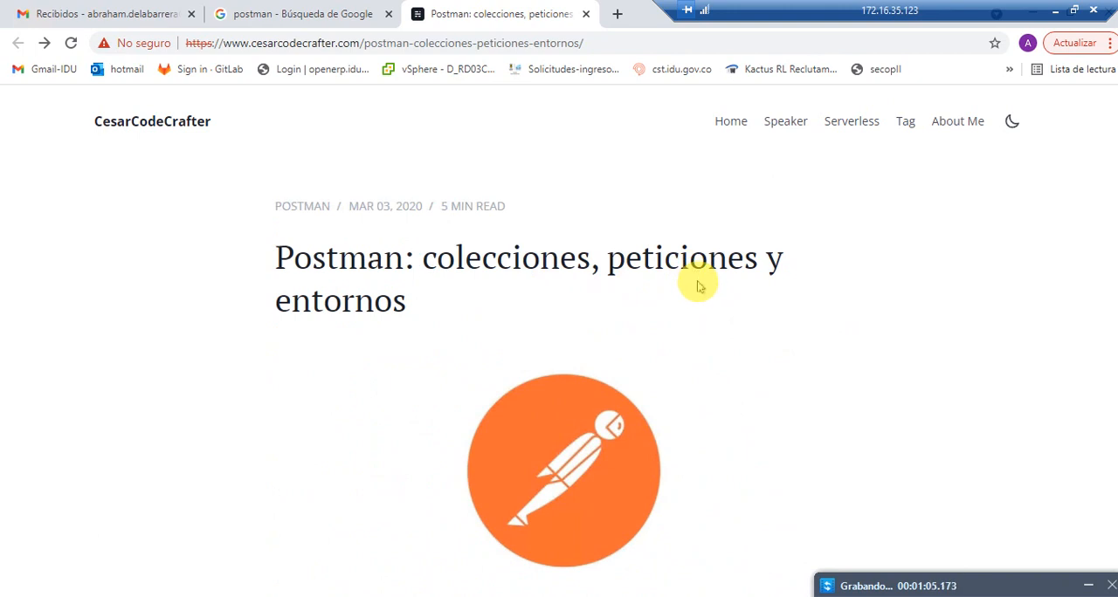
{"action": "scroll", "coordinate": [616, 331], "scroll_direction": "down", "scroll_amount": 3}
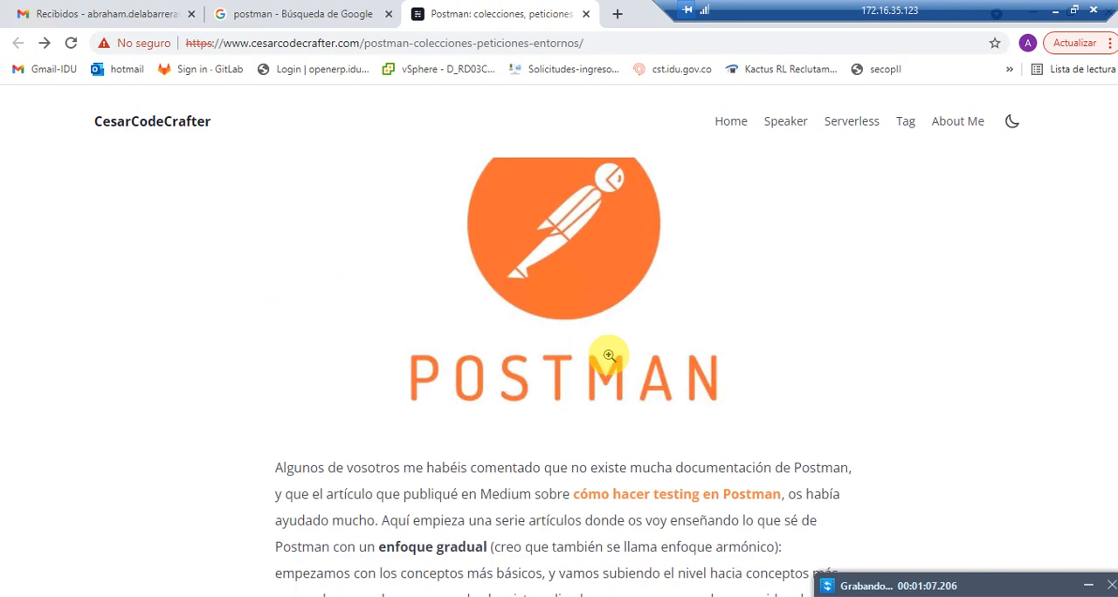
{"action": "scroll", "coordinate": [611, 349], "scroll_direction": "down", "scroll_amount": 1}
{"action": "scroll", "coordinate": [616, 343], "scroll_direction": "down", "scroll_amount": 1}
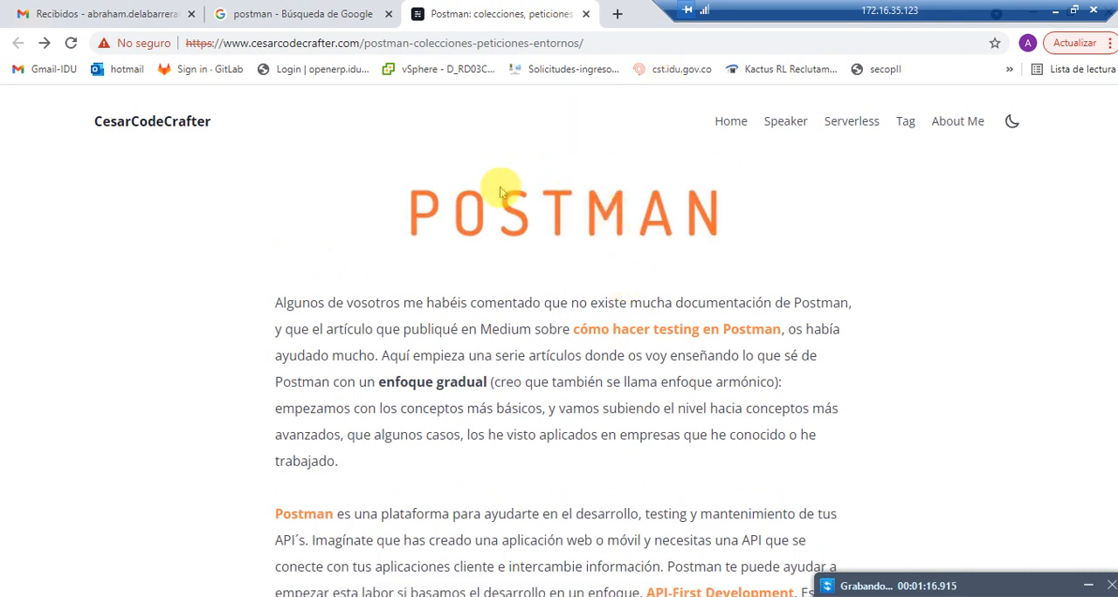
{"action": "scroll", "coordinate": [499, 187], "scroll_direction": "up", "scroll_amount": 2}
{"action": "scroll", "coordinate": [670, 330], "scroll_direction": "up", "scroll_amount": 2}
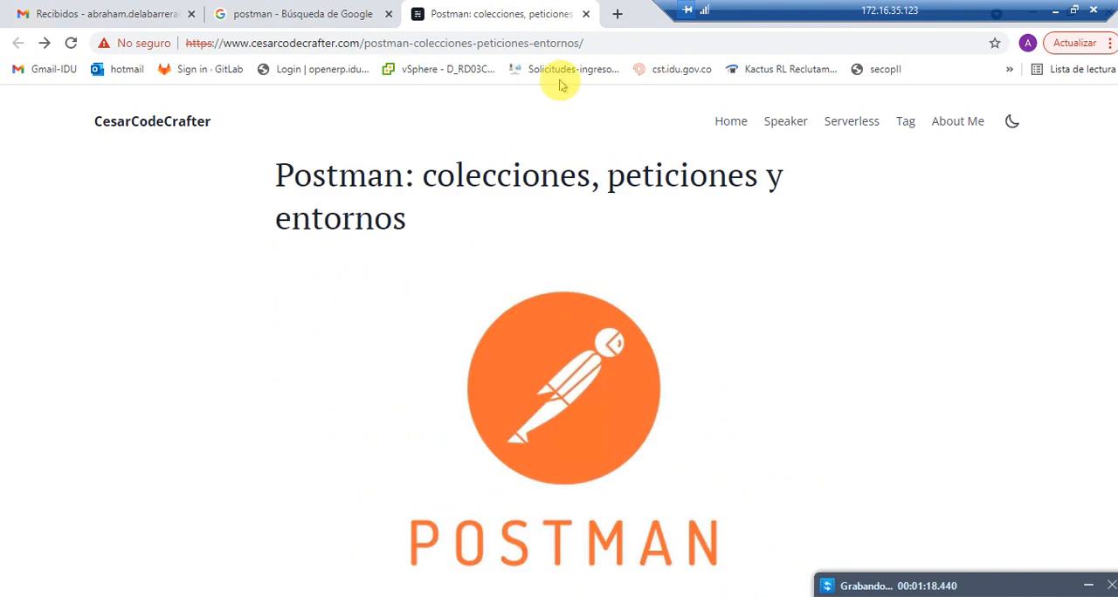
{"action": "left_click", "coordinate": [587, 15]}
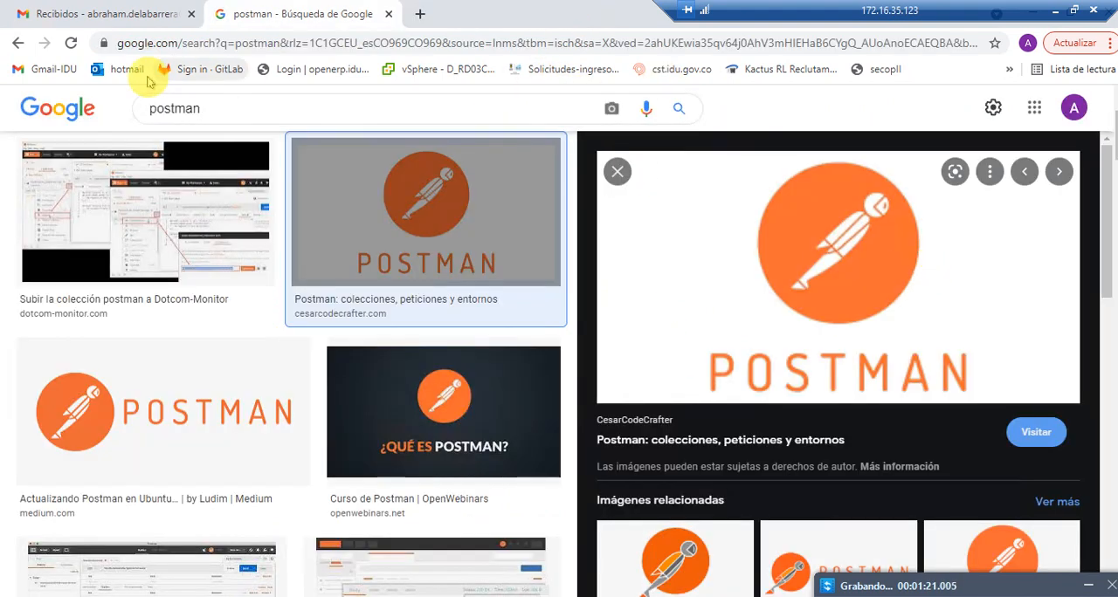
Step: Search Google for "postman" and open the Download Postman page from the results
{"action": "left_click", "coordinate": [78, 108]}
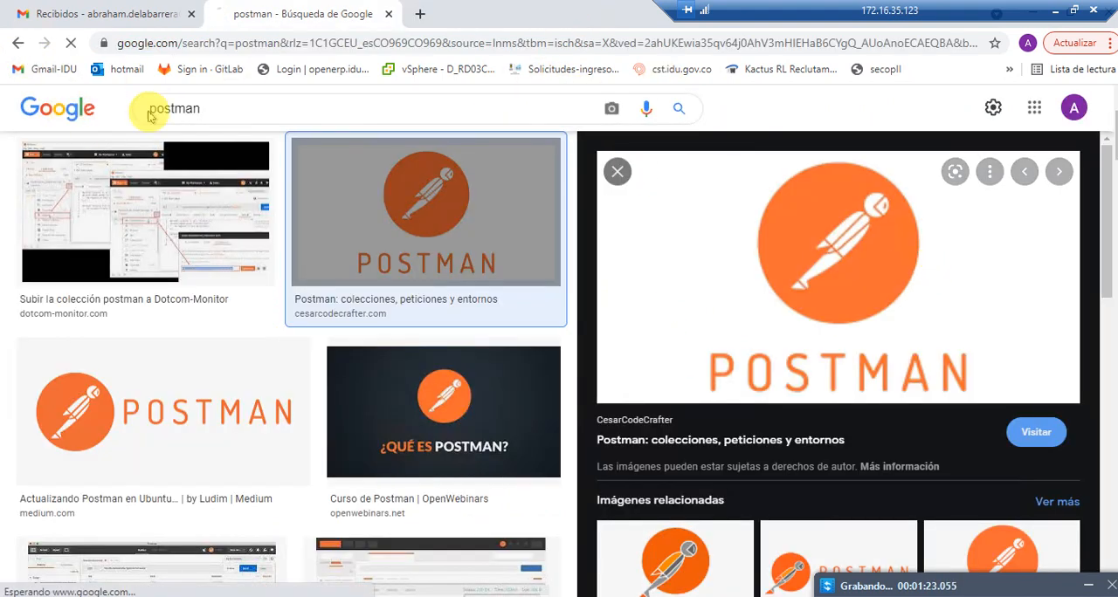
{"action": "type", "text": "postman"}
{"action": "key", "text": "Return"}
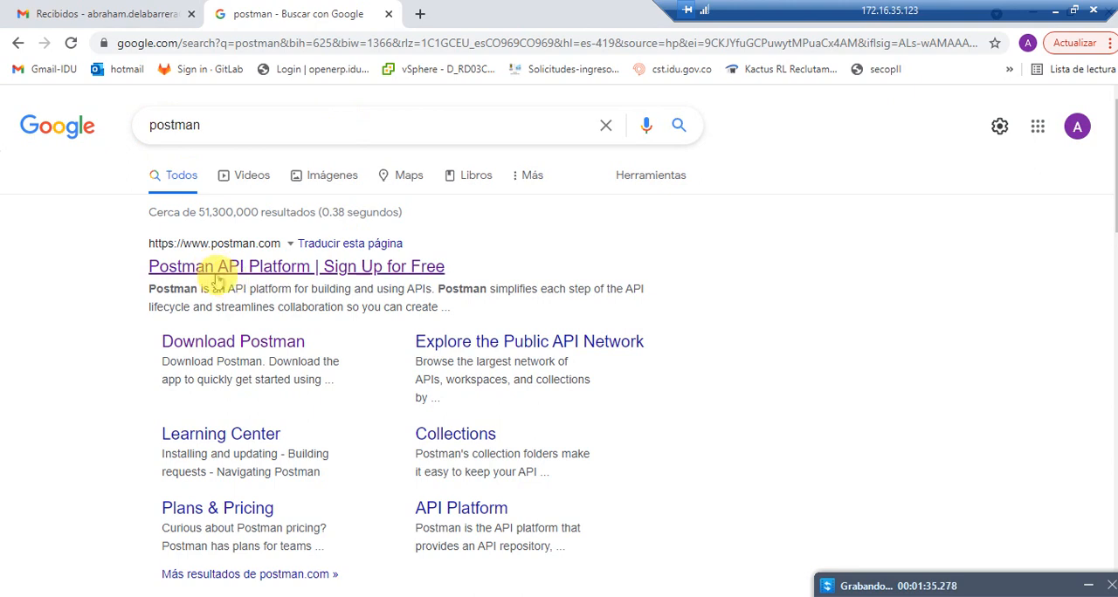
{"action": "left_click", "coordinate": [247, 347]}
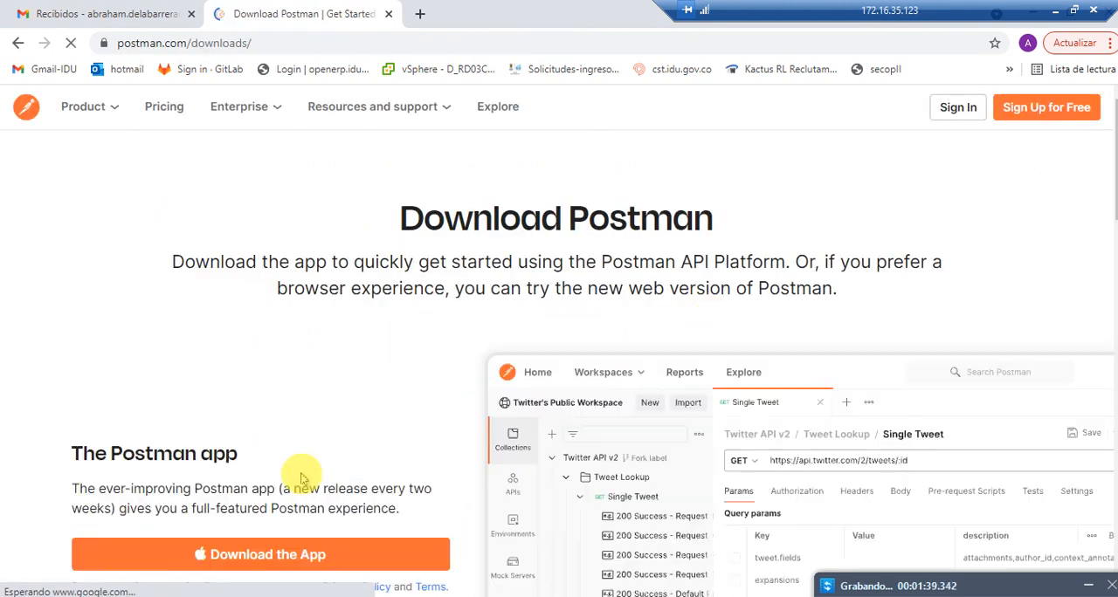
Step: Examine the Postman app and web version options on the download page, and dismiss the translation offer
{"action": "scroll", "coordinate": [295, 461], "scroll_direction": "down", "scroll_amount": 1}
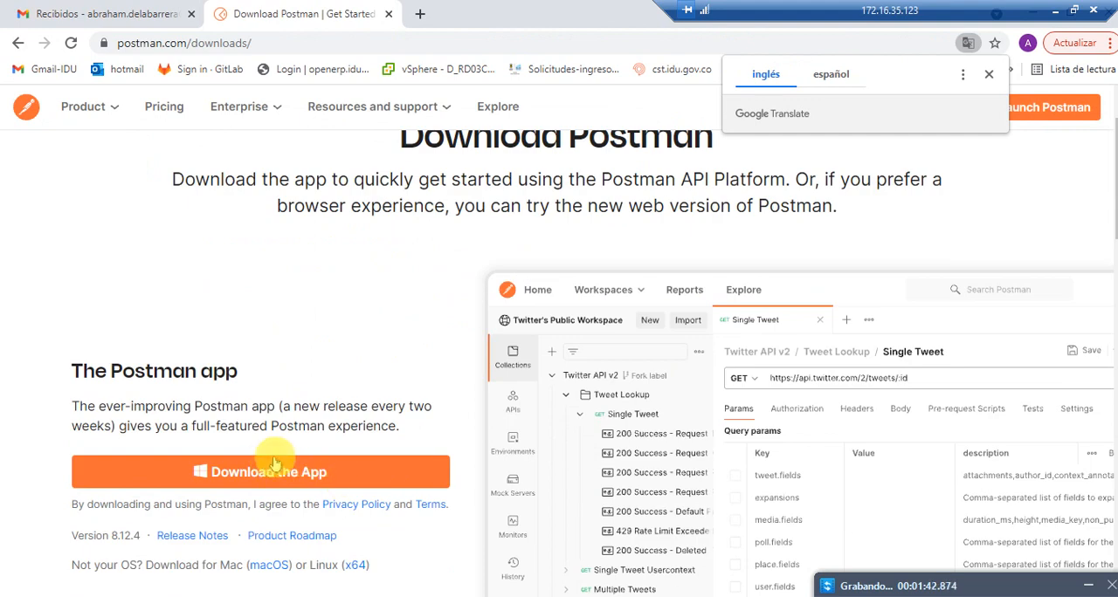
{"action": "scroll", "coordinate": [625, 420], "scroll_direction": "down", "scroll_amount": 1}
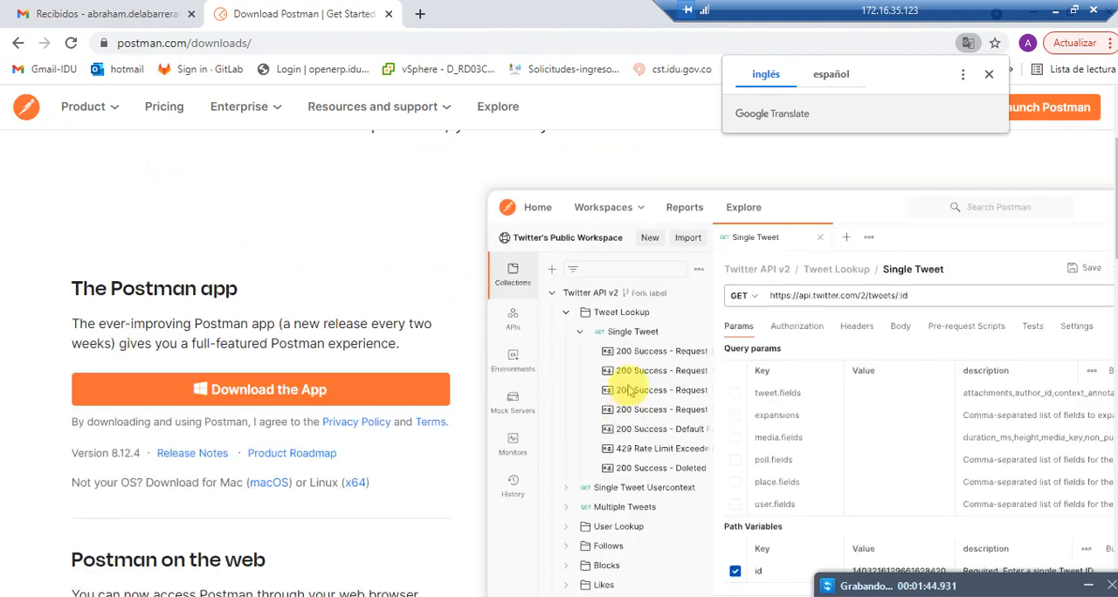
{"action": "scroll", "coordinate": [585, 399], "scroll_direction": "down", "scroll_amount": 1}
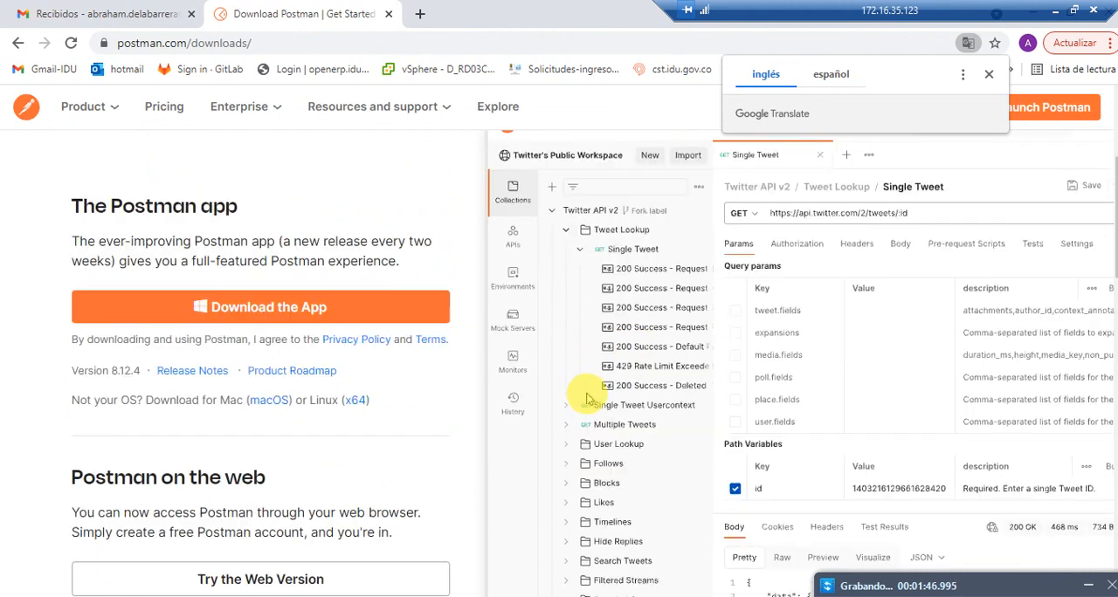
{"action": "scroll", "coordinate": [605, 393], "scroll_direction": "up", "scroll_amount": 1}
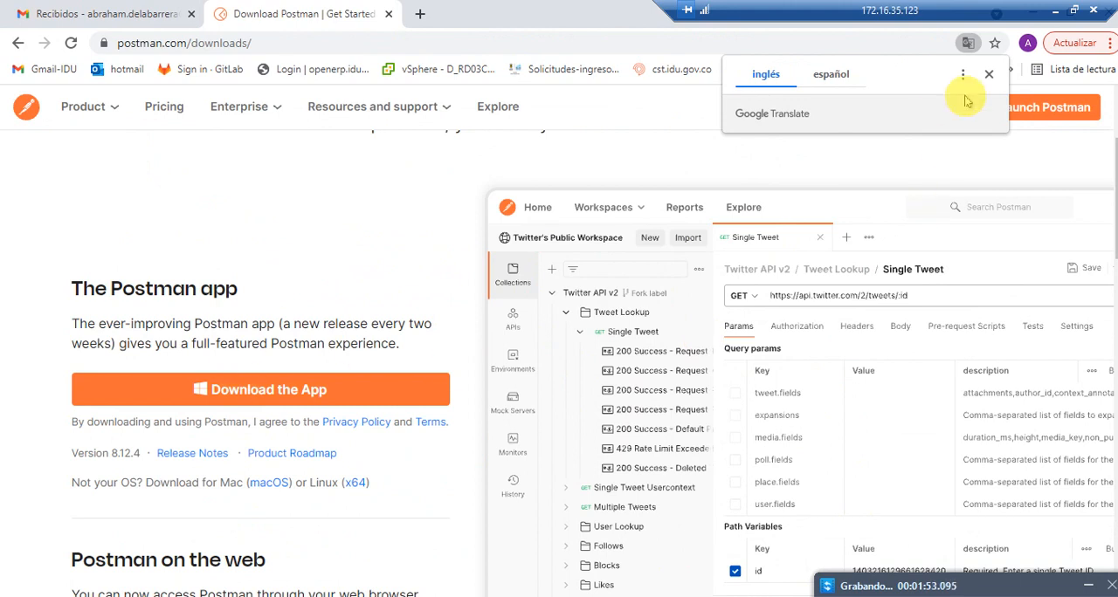
{"action": "left_click", "coordinate": [988, 75]}
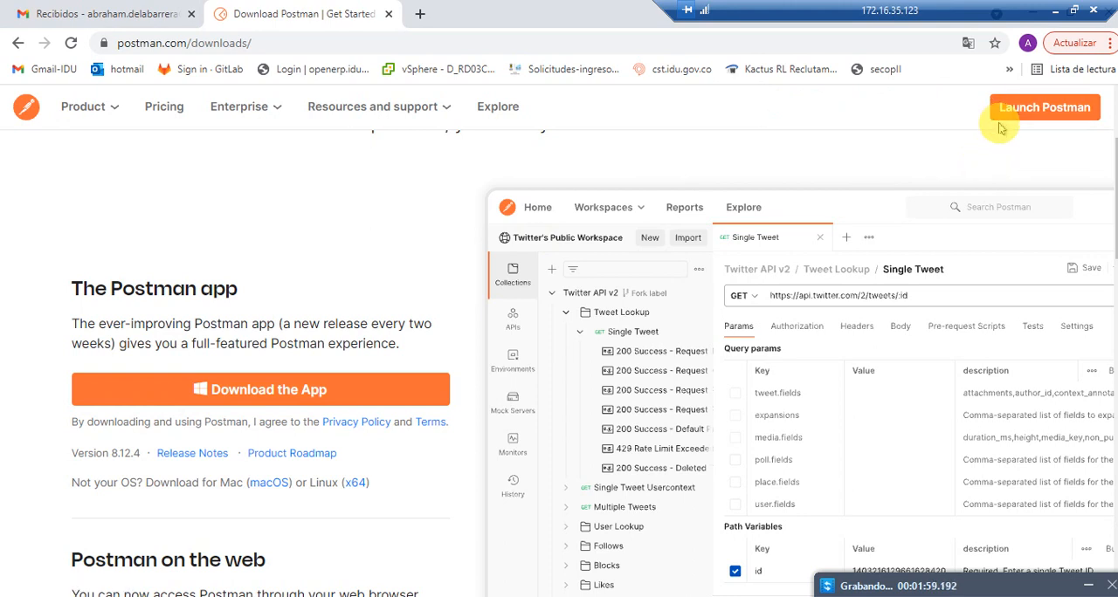
Step: Open the Postman site's home page and check which account is signed in
{"action": "left_click", "coordinate": [24, 109]}
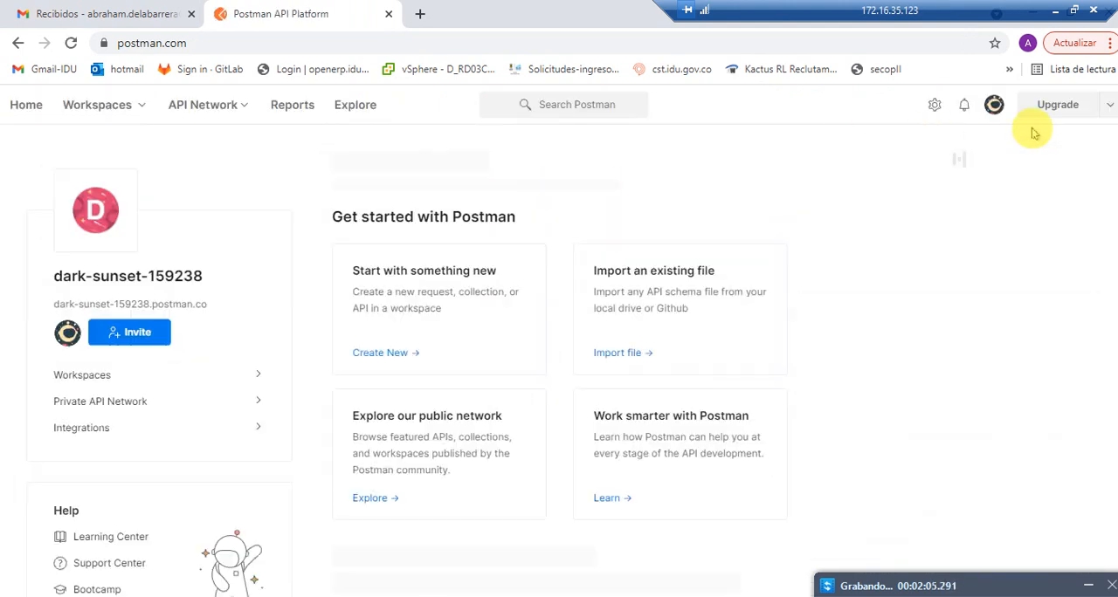
{"action": "left_click", "coordinate": [993, 106]}
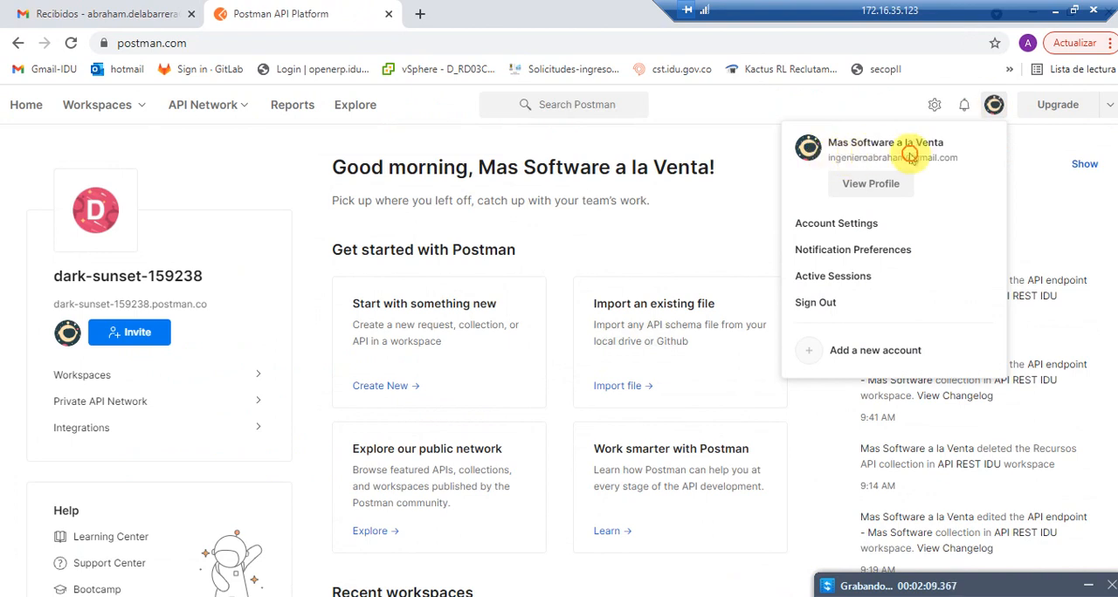
{"action": "left_click", "coordinate": [955, 158]}
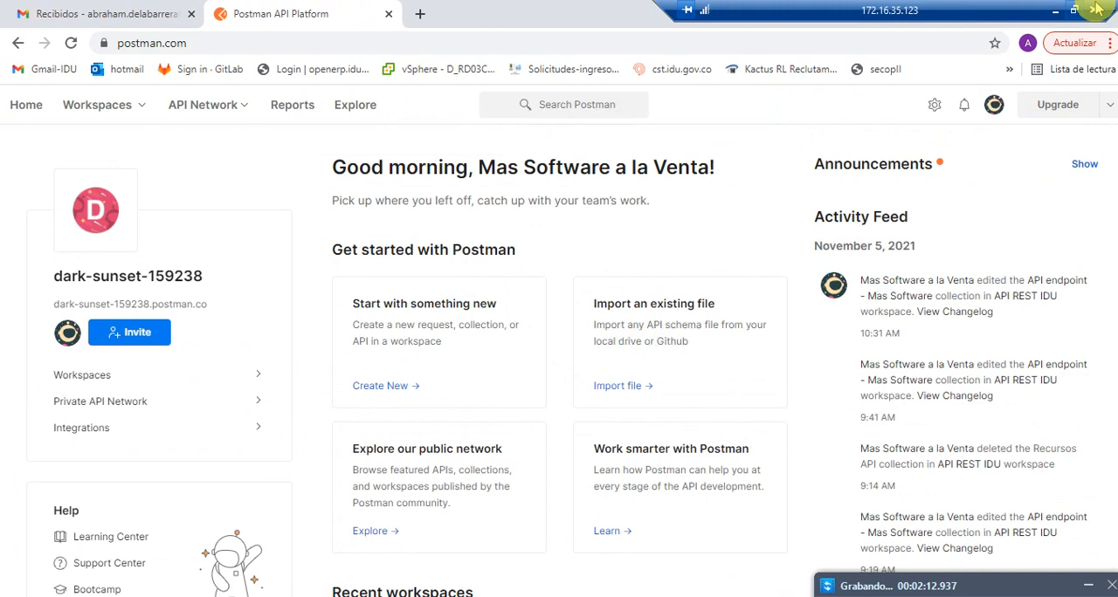
Step: Switch from the browser to the Postman desktop app and check its workspace list and signed-in account
{"action": "left_click_drag", "start_coordinate": [1109, 4], "coordinate": [859, 7]}
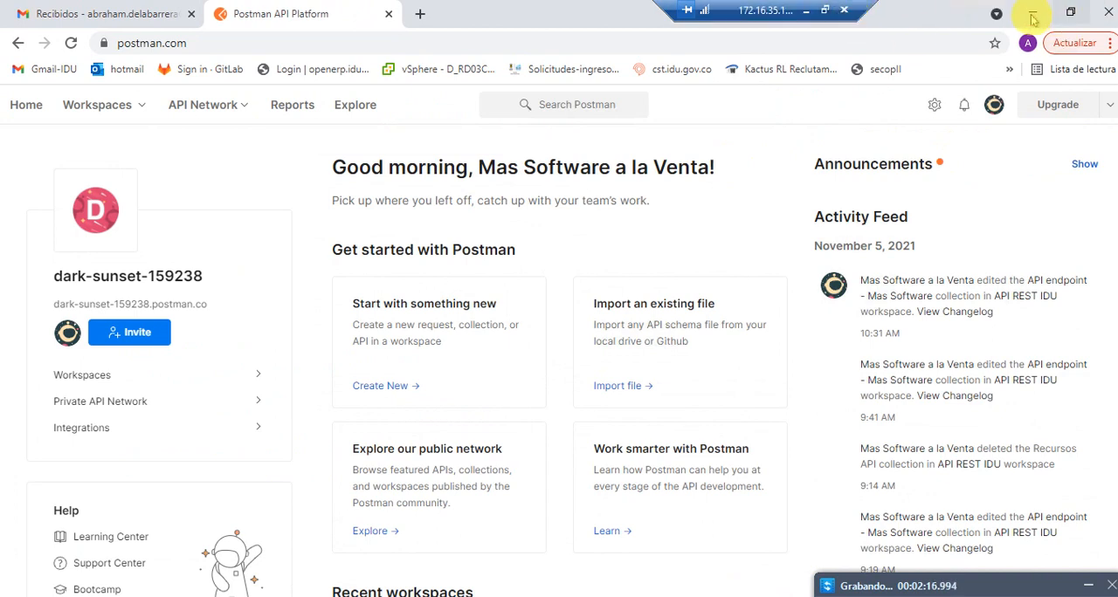
{"action": "left_click", "coordinate": [1032, 18]}
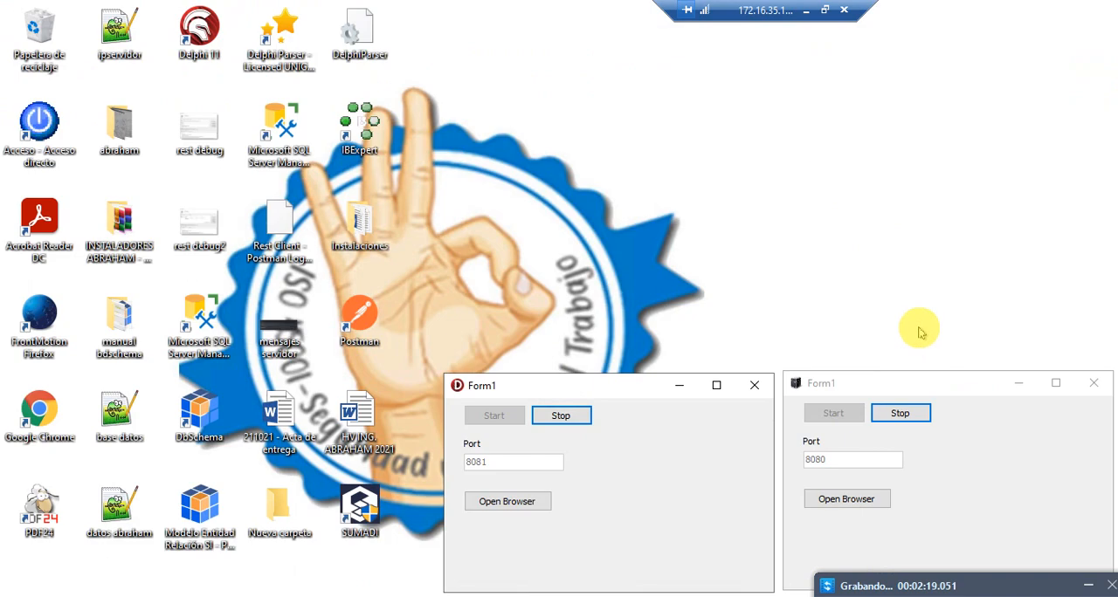
{"action": "left_click", "coordinate": [769, 596]}
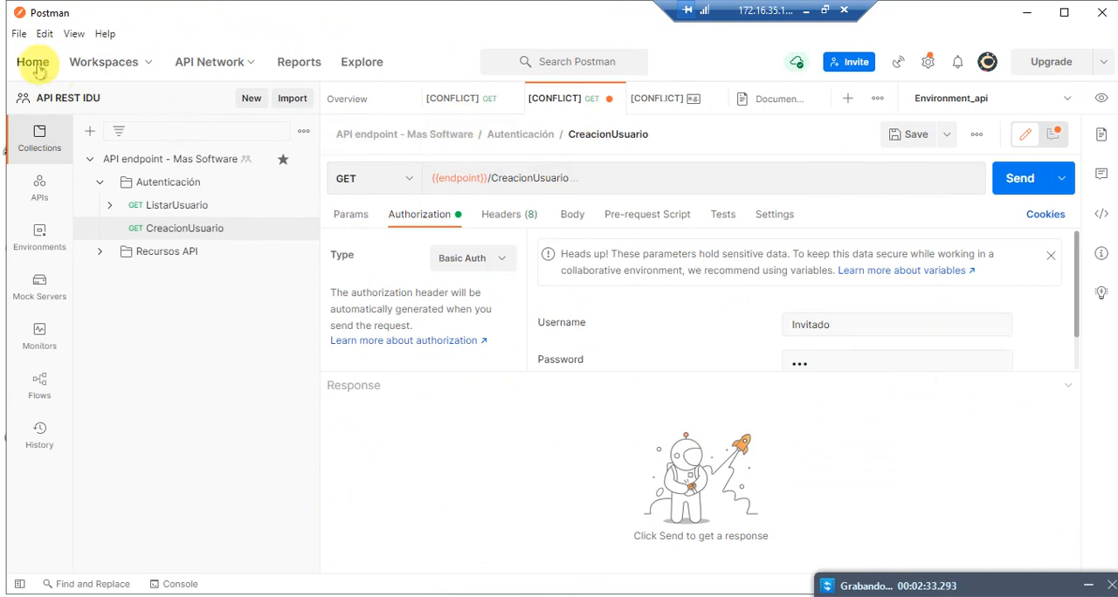
{"action": "left_click", "coordinate": [140, 68]}
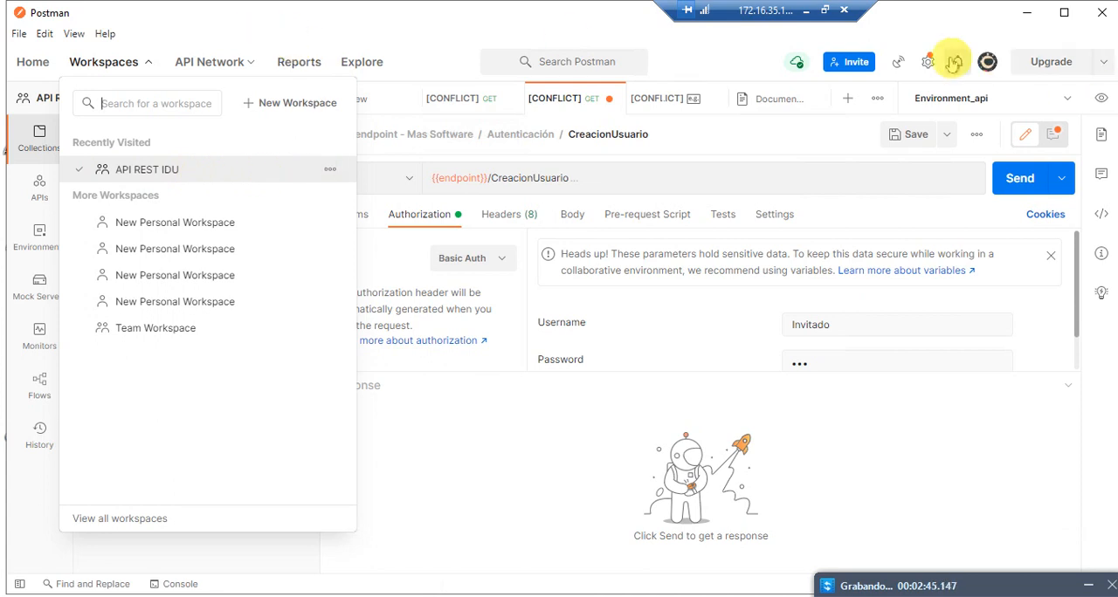
{"action": "left_click", "coordinate": [987, 61]}
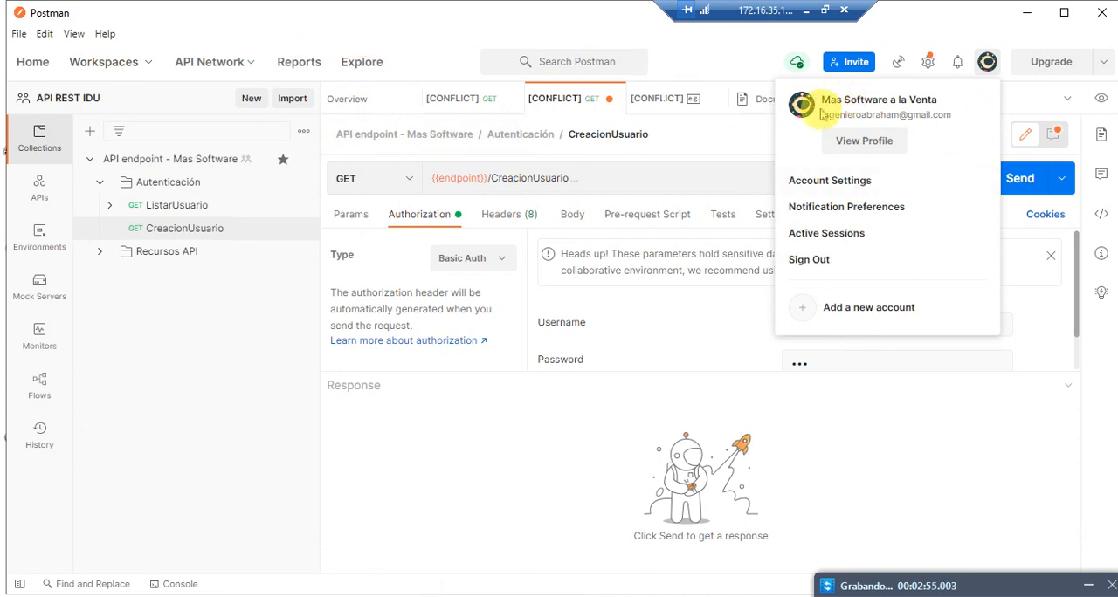
Step: Create a new team workspace named "API REST - PRUEBA" and close its overview
{"action": "left_click", "coordinate": [140, 61]}
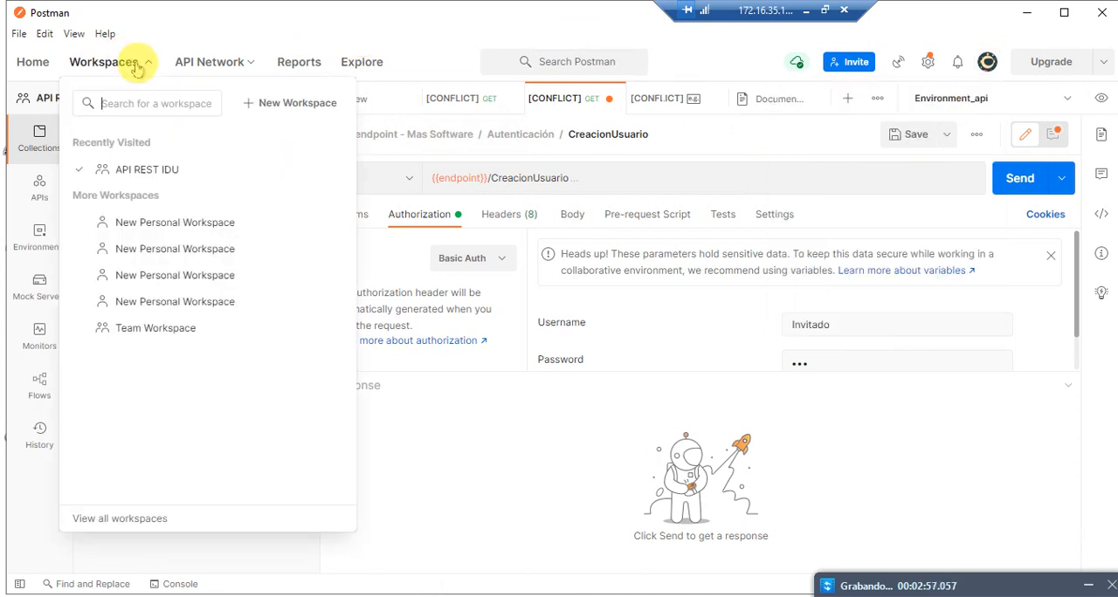
{"action": "left_click", "coordinate": [310, 103]}
{"action": "type", "text": "a"}
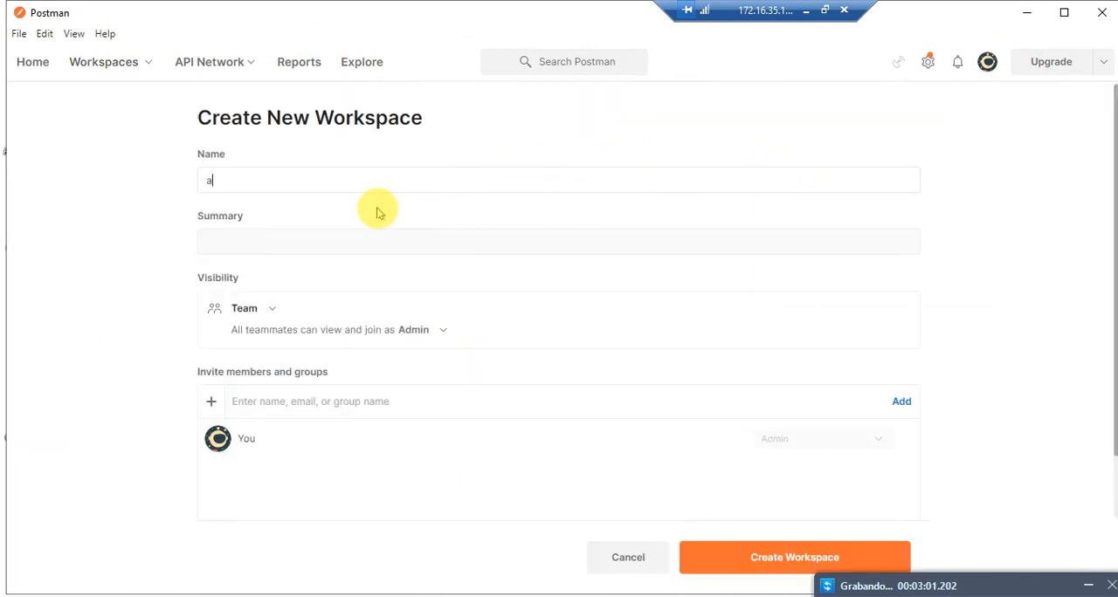
{"action": "key", "text": "BackSpace"}
{"action": "type", "text": "API REST - PRUEBA"}
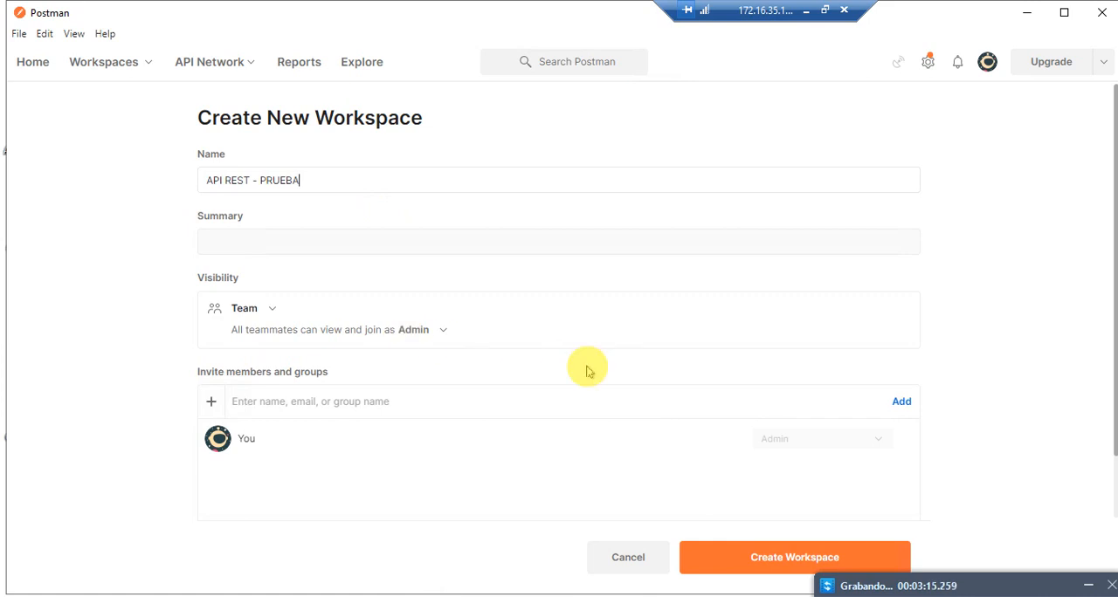
{"action": "left_click", "coordinate": [808, 558]}
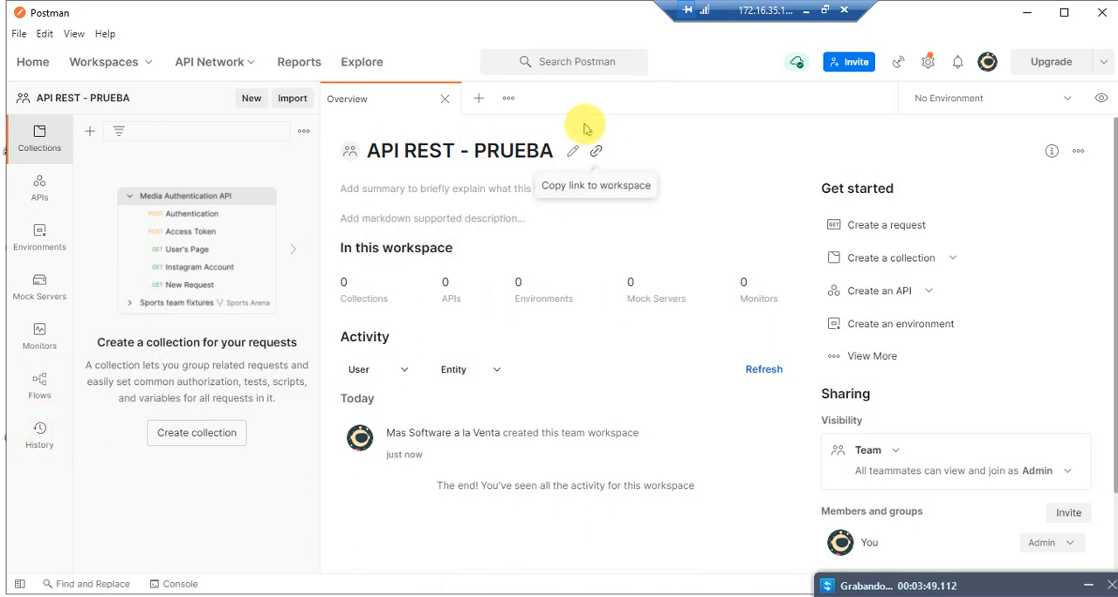
{"action": "left_click", "coordinate": [445, 99]}
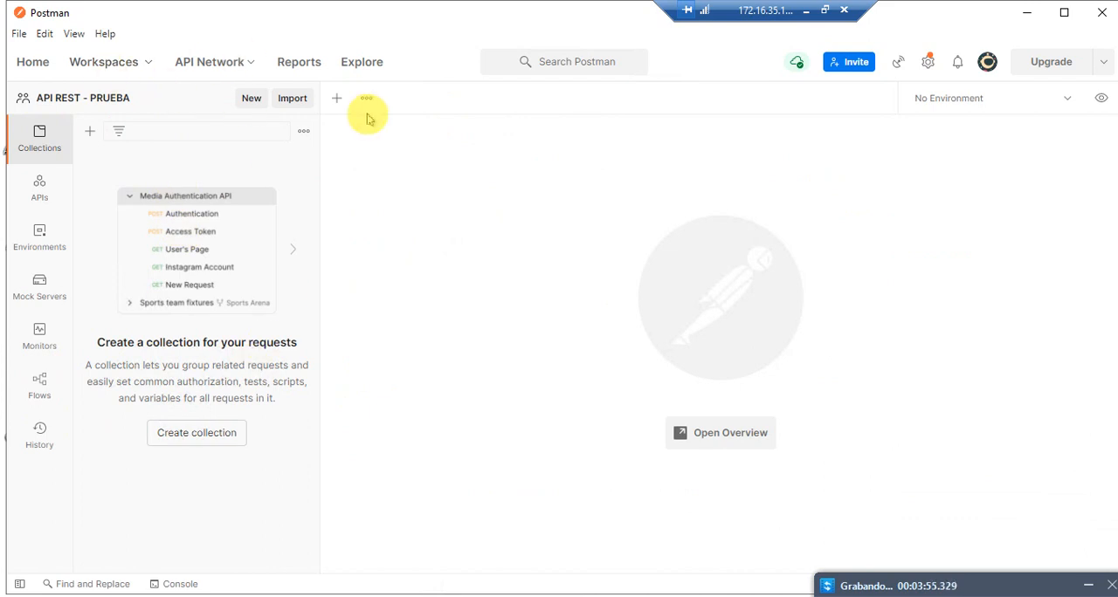
Step: View the API REST IDU workspace and return to the API REST - PRUEBA workspace
{"action": "left_click", "coordinate": [122, 67]}
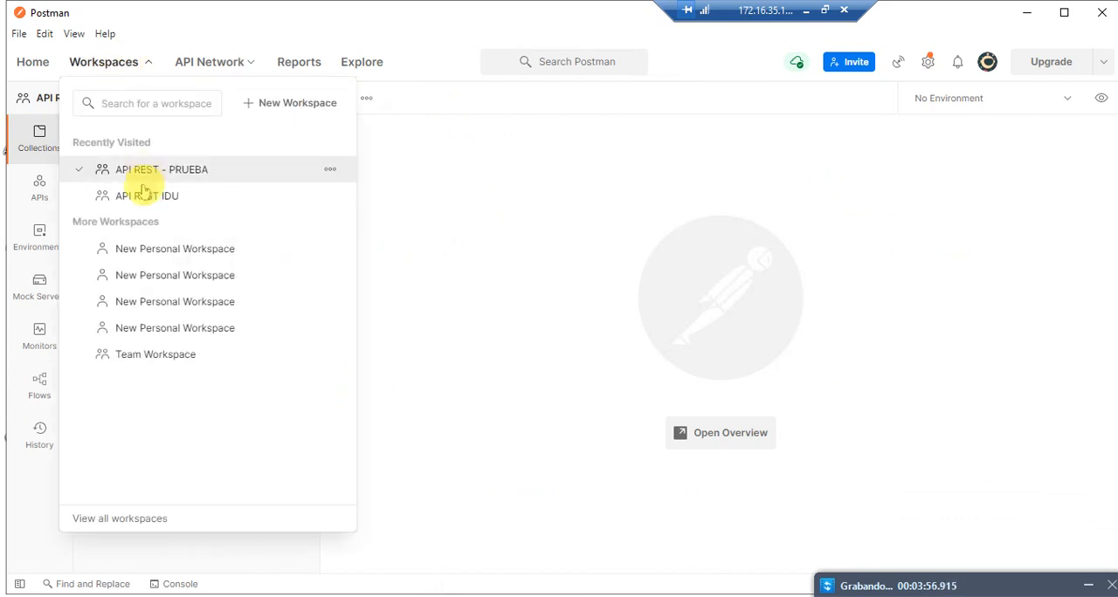
{"action": "left_click", "coordinate": [137, 201]}
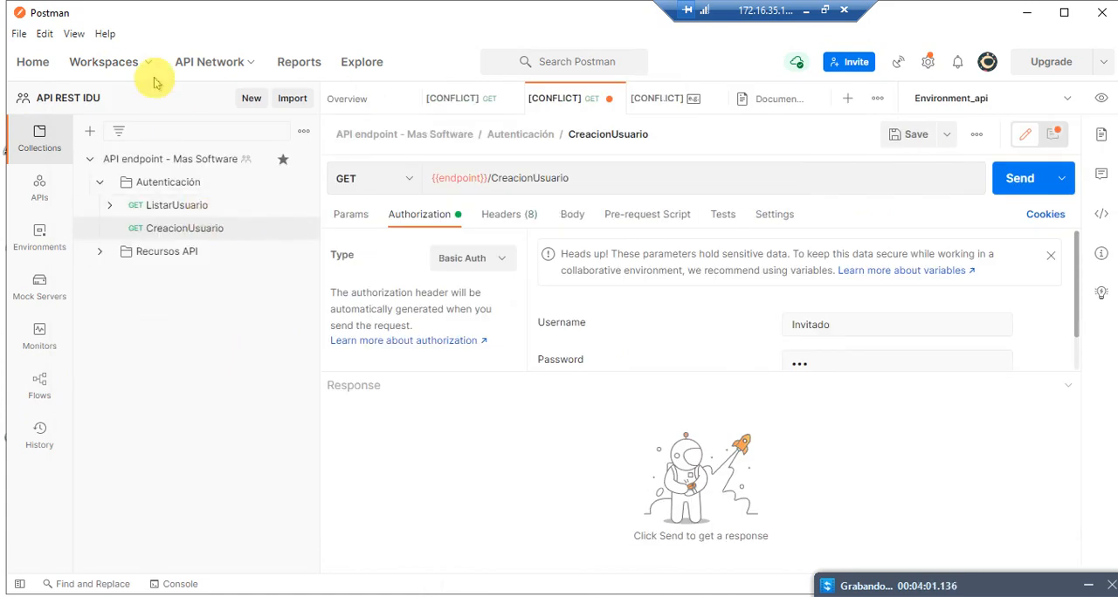
{"action": "left_click", "coordinate": [131, 61]}
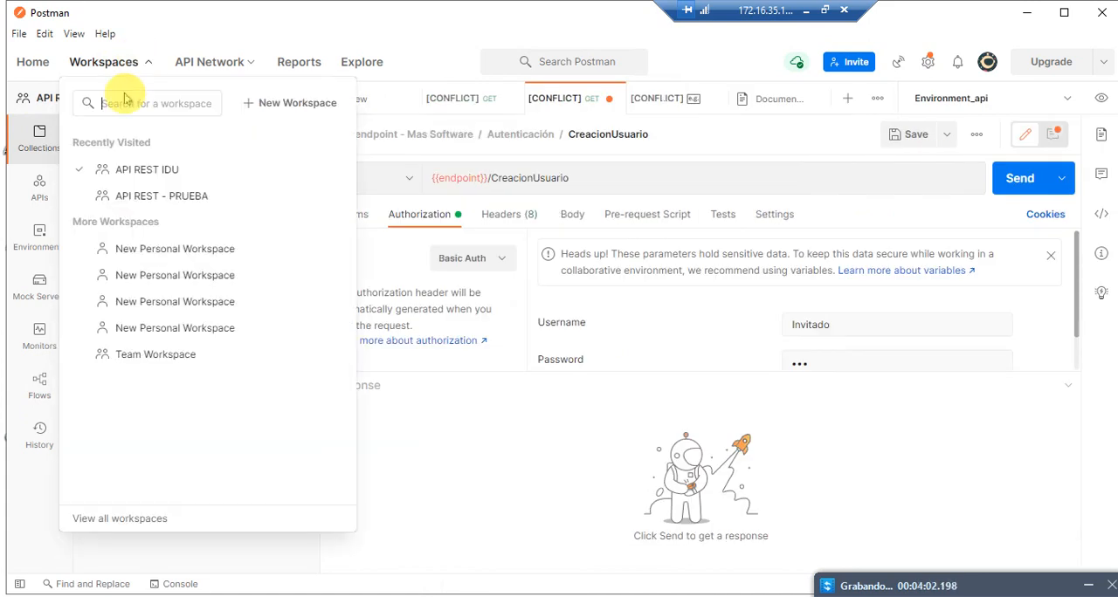
{"action": "left_click", "coordinate": [142, 199]}
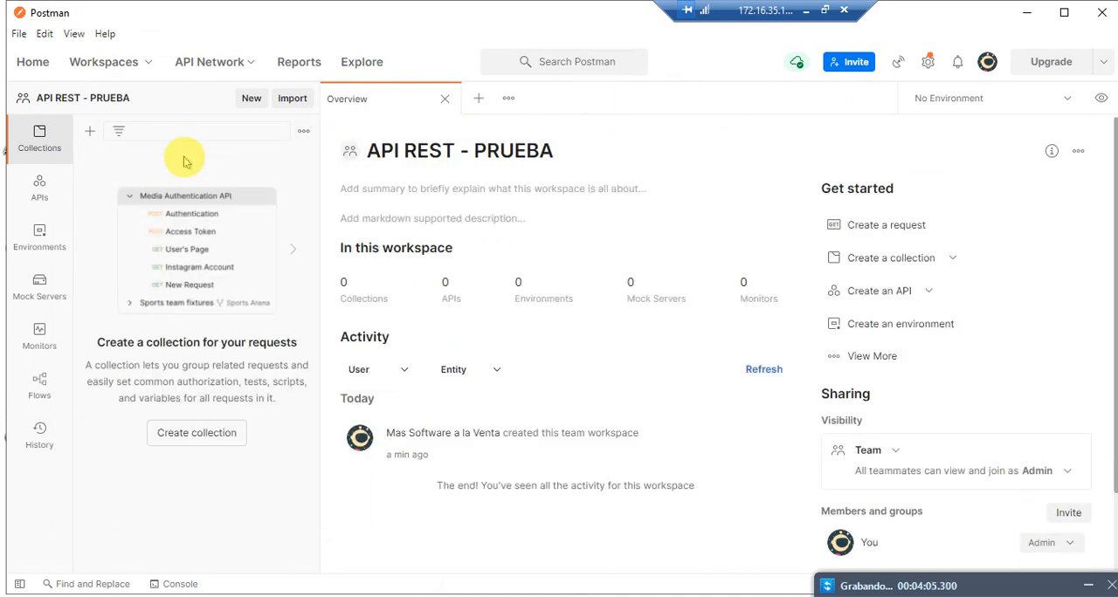
Step: Close the workspace overview and create a collection named "API MANEJO USUARIOS" in API REST - PRUEBA
{"action": "left_click", "coordinate": [447, 99]}
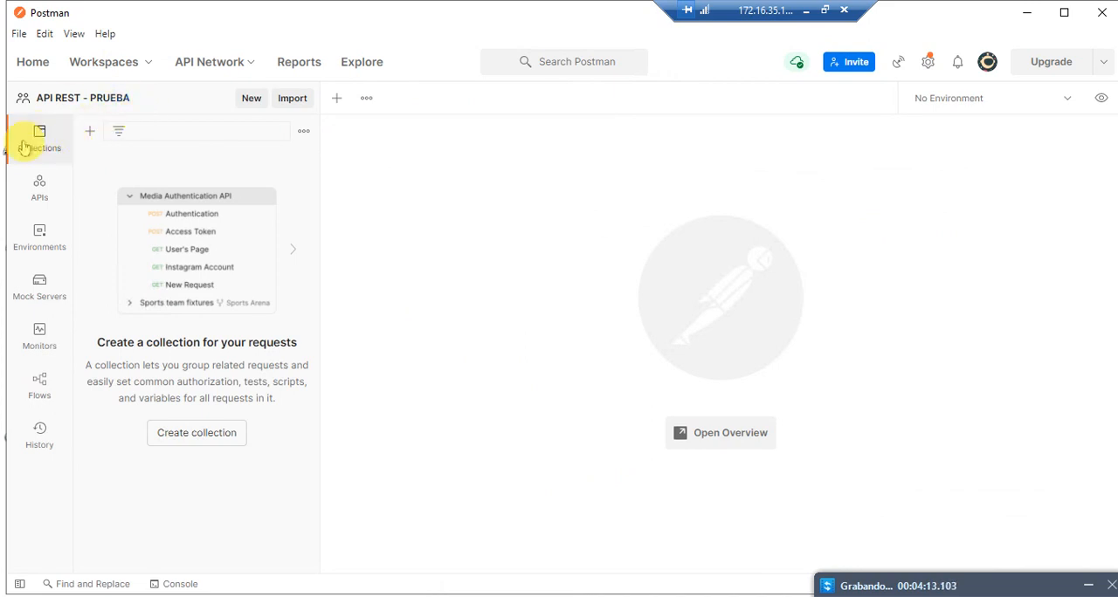
{"action": "left_click", "coordinate": [88, 136]}
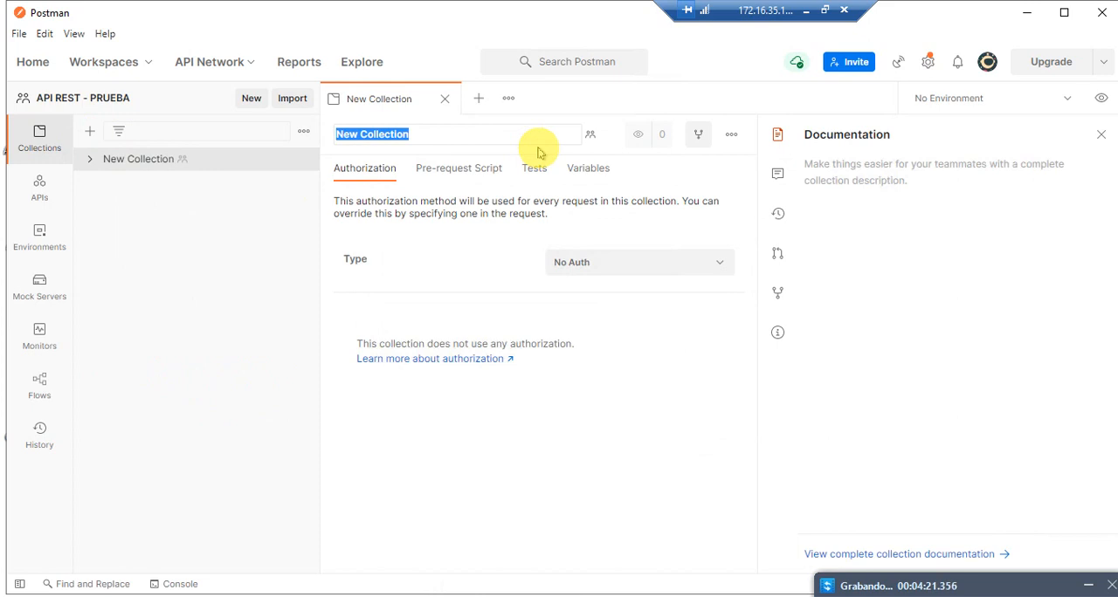
{"action": "type", "text": "API MANEJO USUARIOS"}
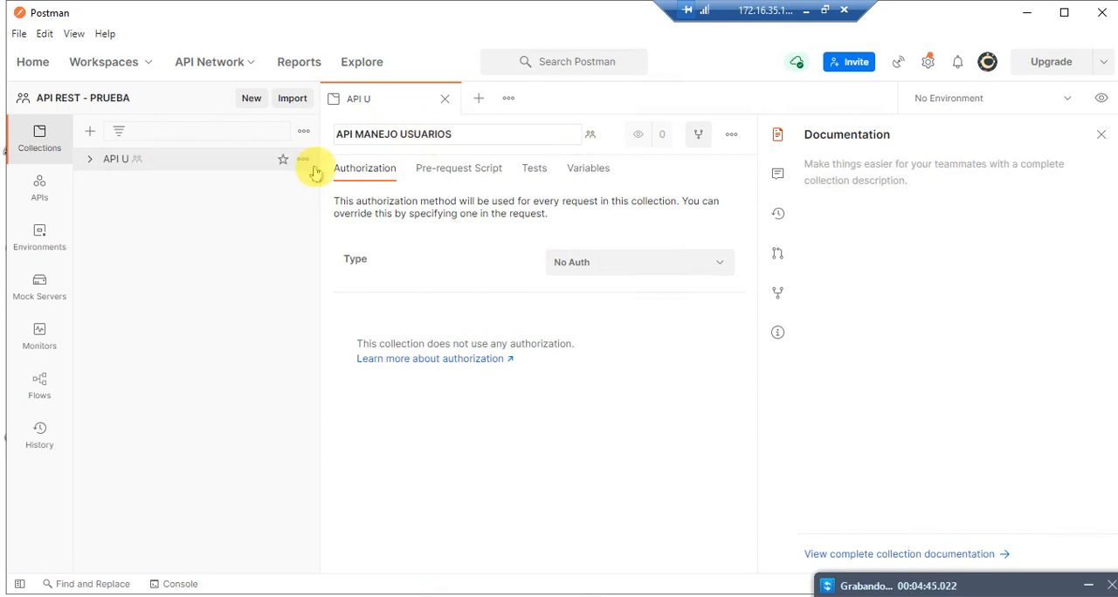
{"action": "left_click", "coordinate": [614, 133]}
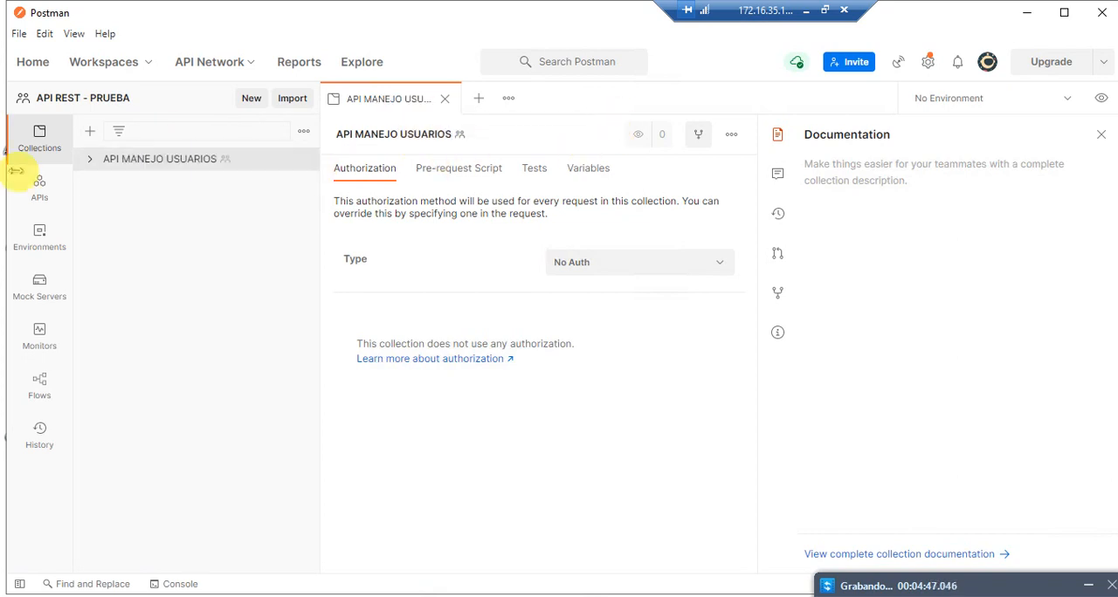
Step: Add a folder named "Autenticacion" to the API MANEJO USUARIOS collection
{"action": "left_click", "coordinate": [91, 160]}
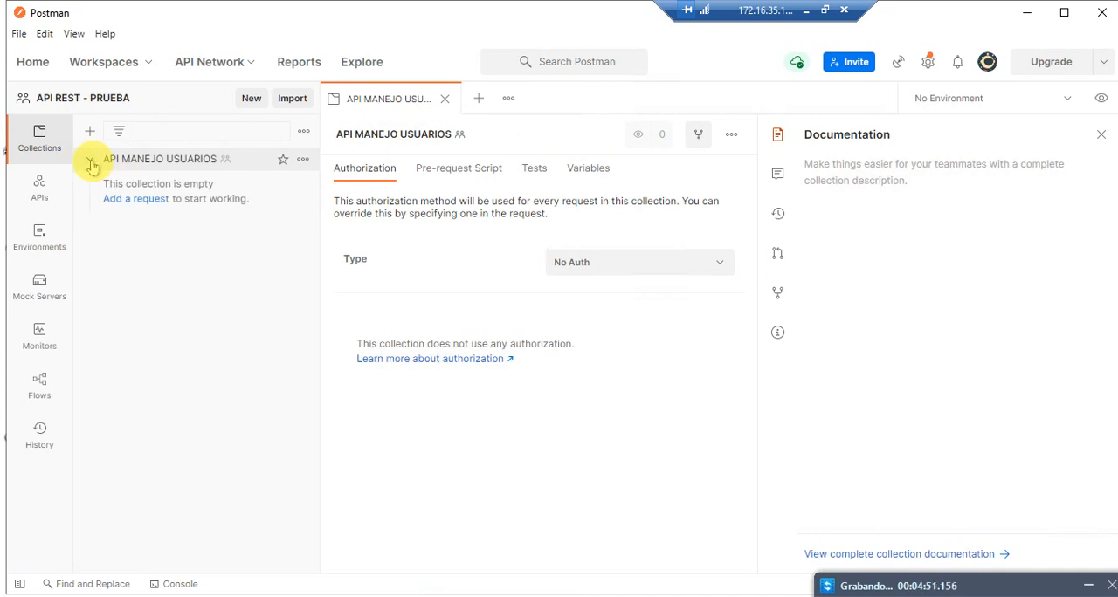
{"action": "right_click", "coordinate": [168, 166]}
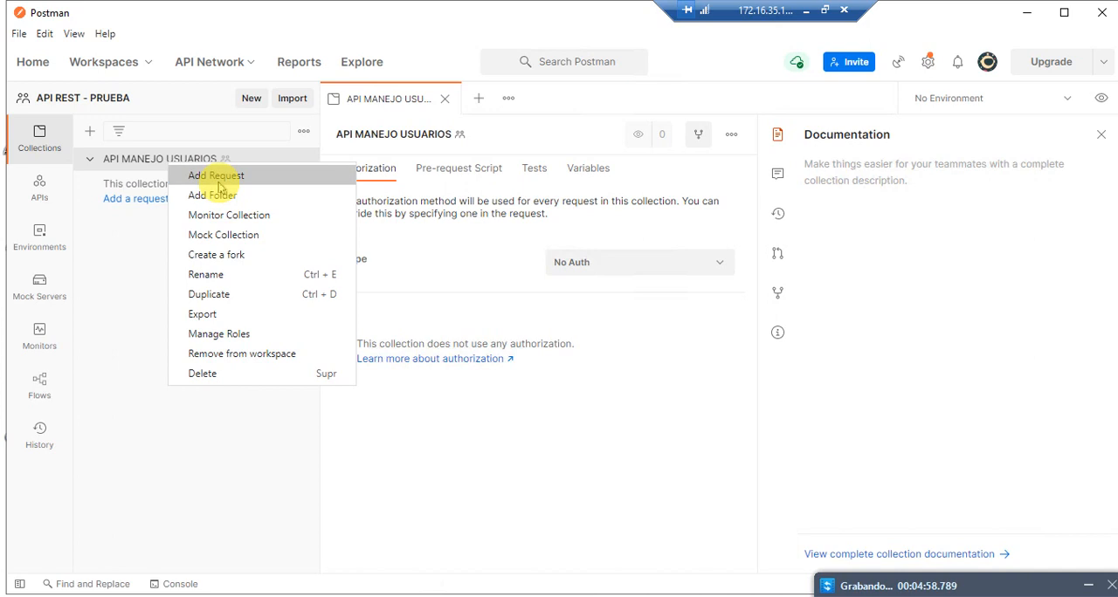
{"action": "right_click", "coordinate": [140, 158]}
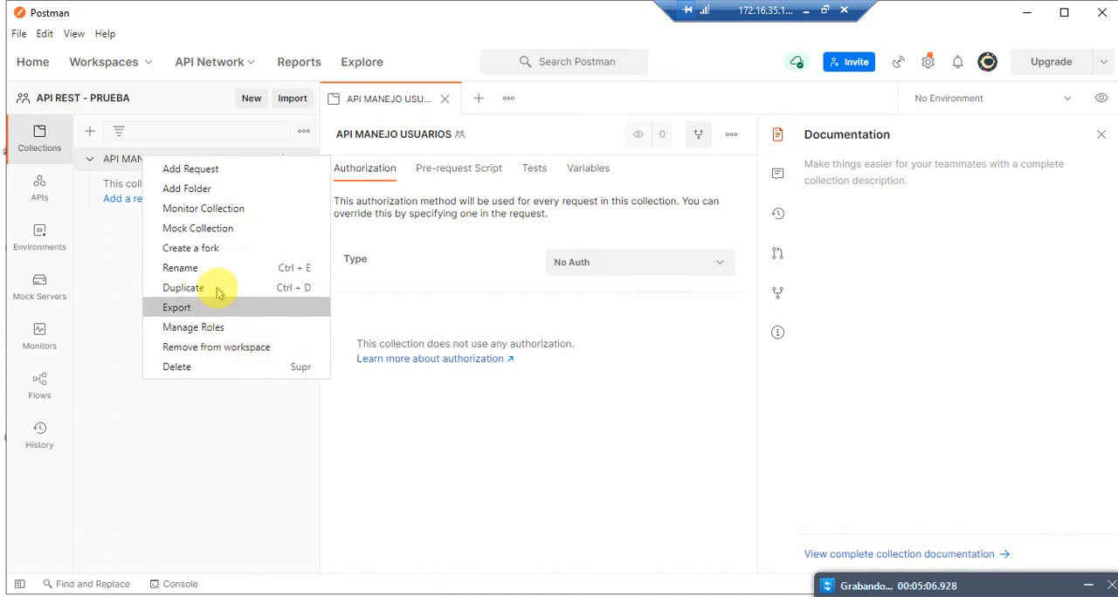
{"action": "left_click", "coordinate": [203, 190]}
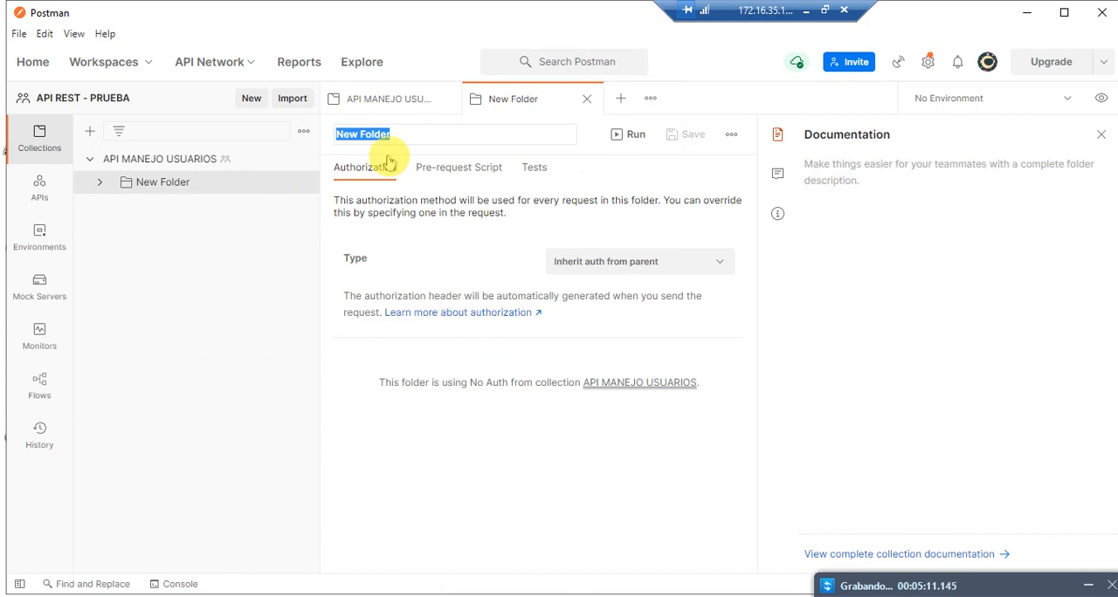
{"action": "type", "text": "Aut"}
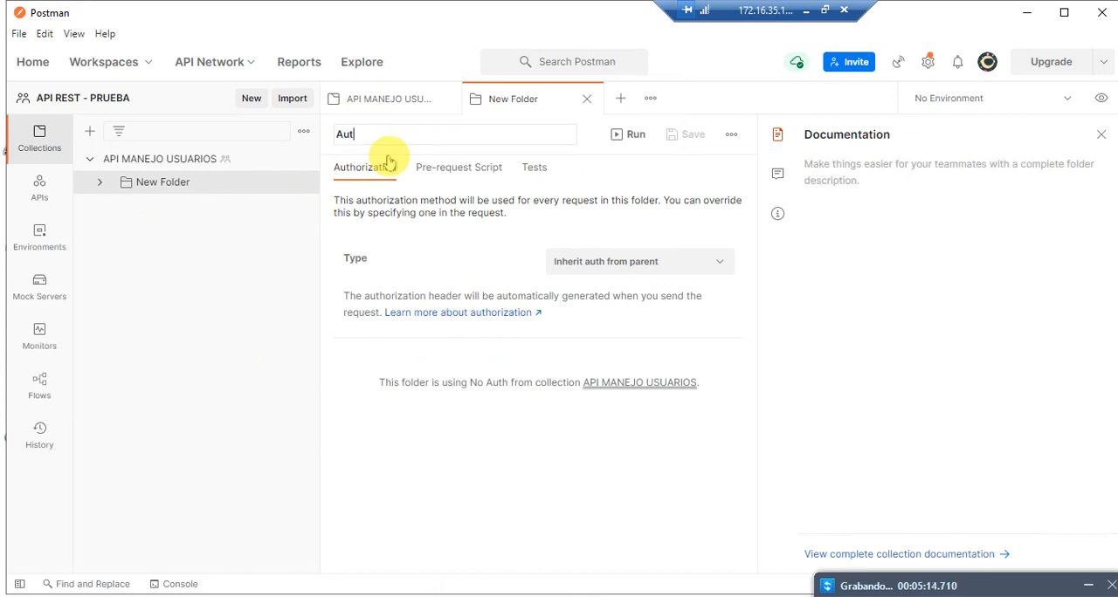
{"action": "key", "text": "Return"}
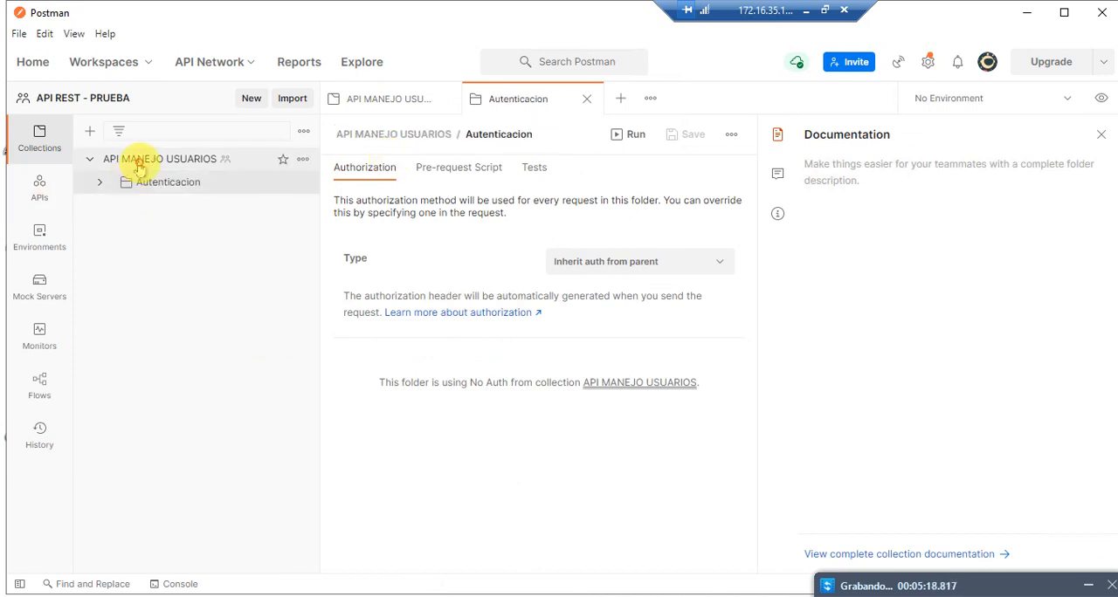
Step: Add a second folder named "Recursos" to the API MANEJO USUARIOS collection
{"action": "left_click", "coordinate": [139, 162]}
{"action": "right_click", "coordinate": [149, 164]}
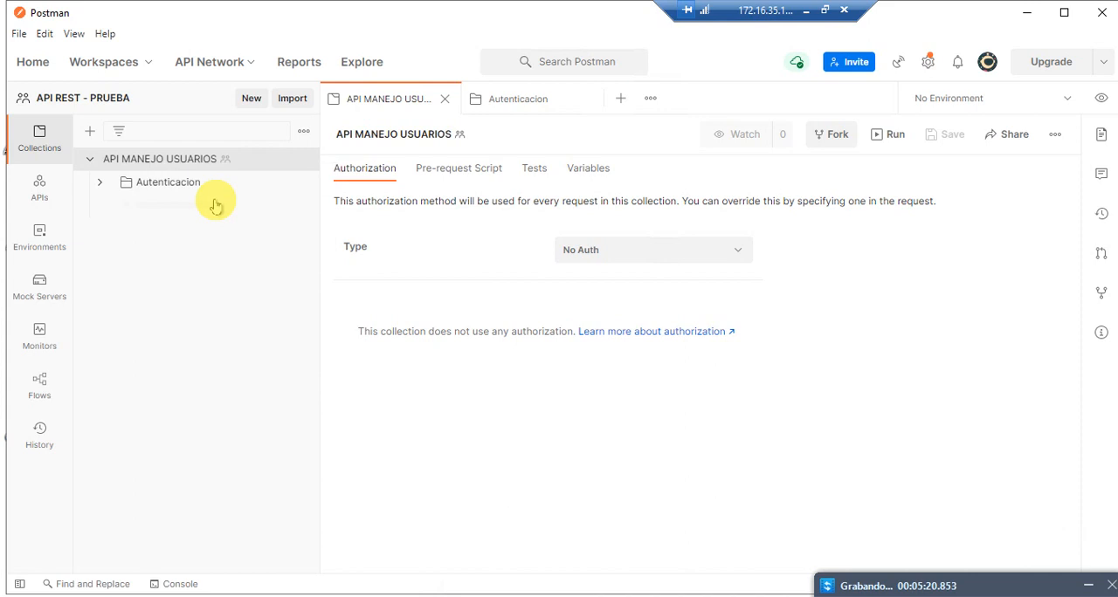
{"action": "left_click", "coordinate": [209, 197]}
{"action": "type", "text": "Recursos"}
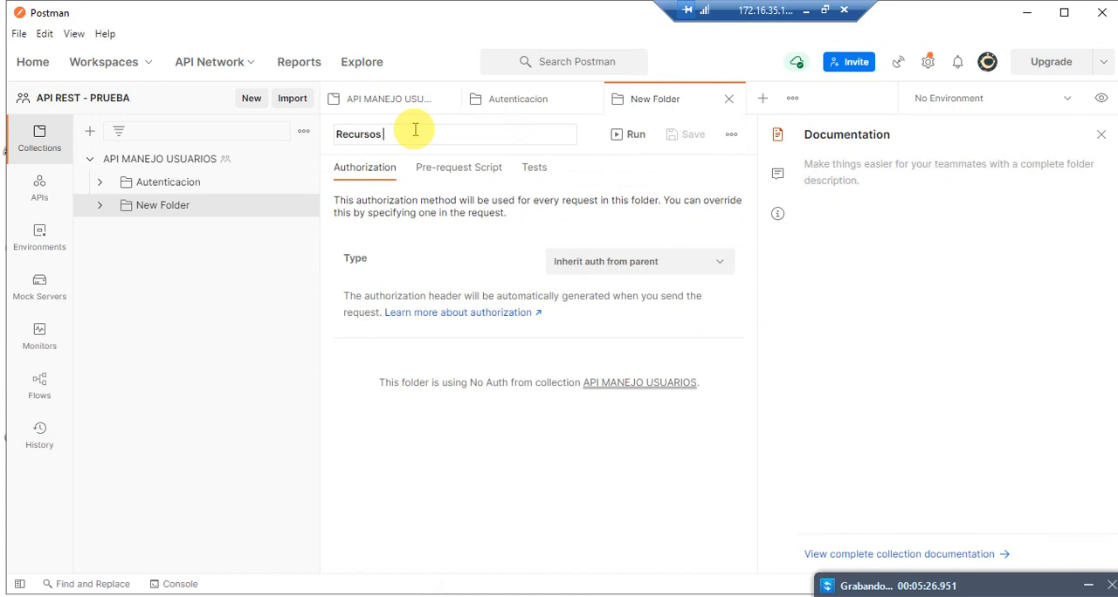
{"action": "key", "text": "Return"}
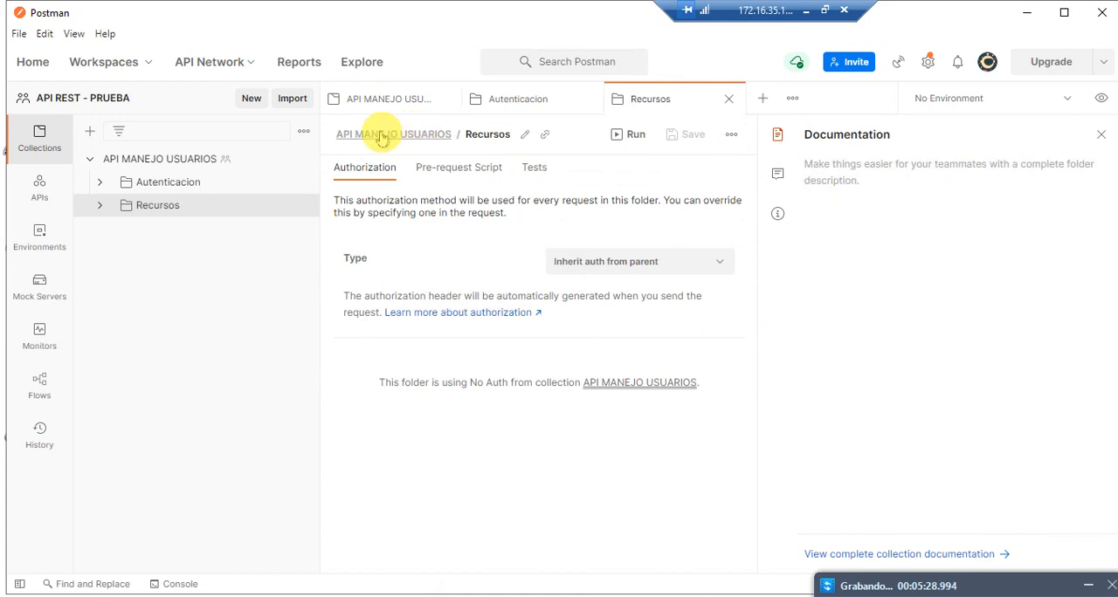
Step: Expand the Autenticacion and Recursos folders, and mark the API MANEJO USUARIOS collection as a favorite
{"action": "left_click", "coordinate": [175, 181]}
{"action": "left_click", "coordinate": [153, 249]}
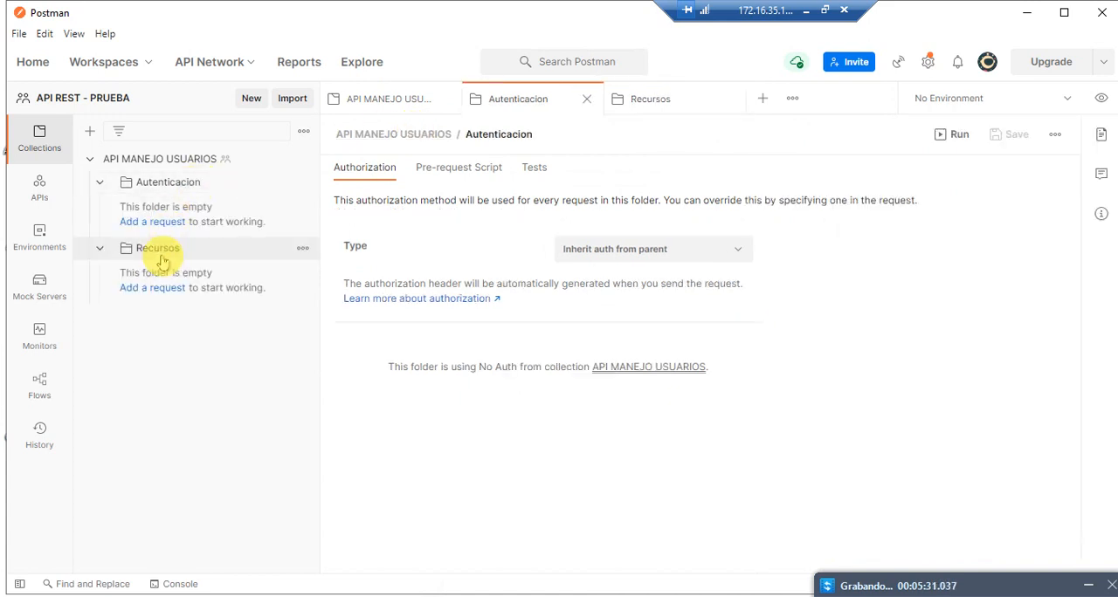
{"action": "left_click", "coordinate": [164, 187]}
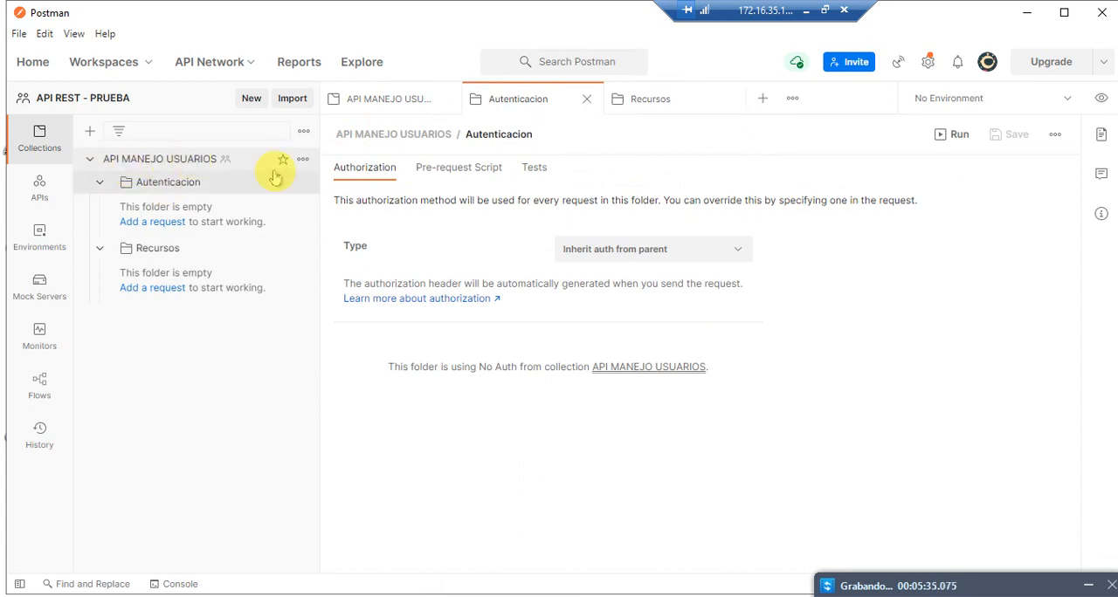
{"action": "left_click", "coordinate": [284, 163]}
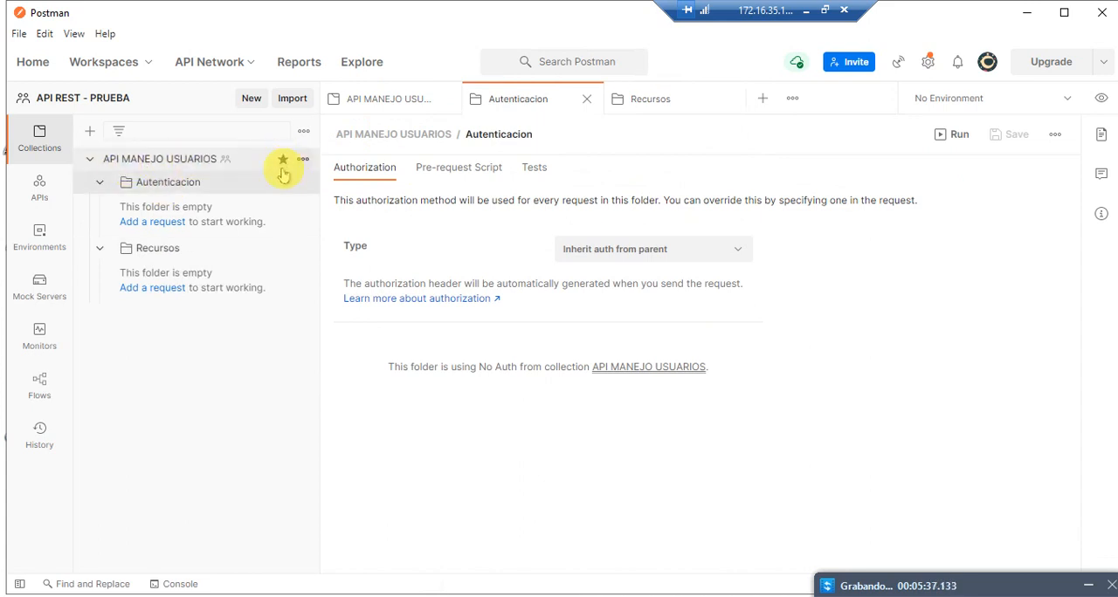
{"action": "left_click", "coordinate": [220, 165]}
Step: Examine how the API MANEJO USUARIOS collection can be renamed and which actions it offers, without changing it
{"action": "mouse_move", "coordinate": [479, 141]}
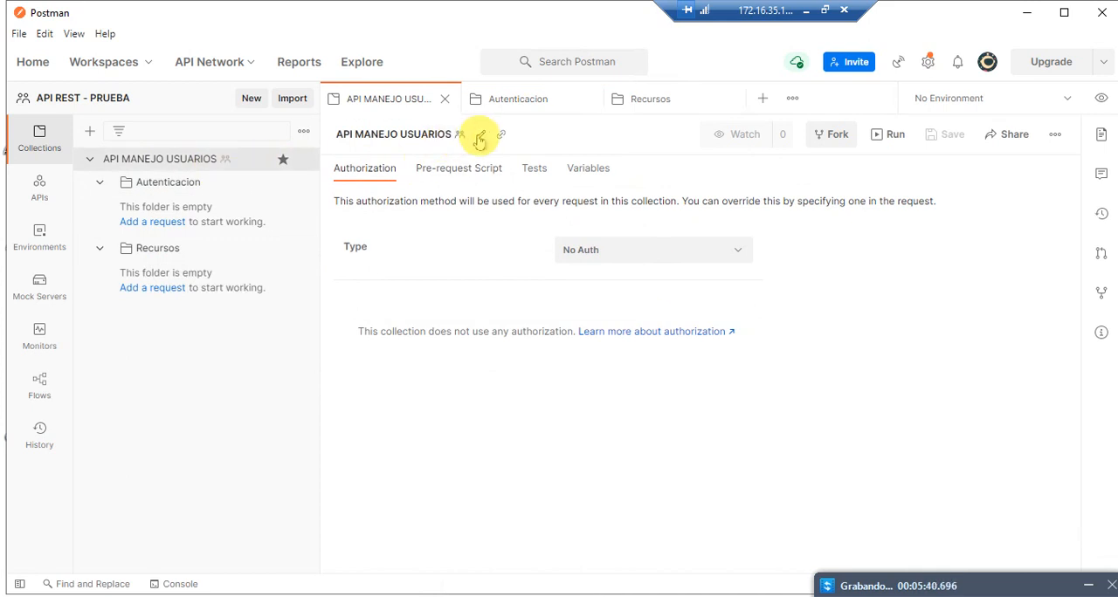
{"action": "left_click", "coordinate": [480, 140]}
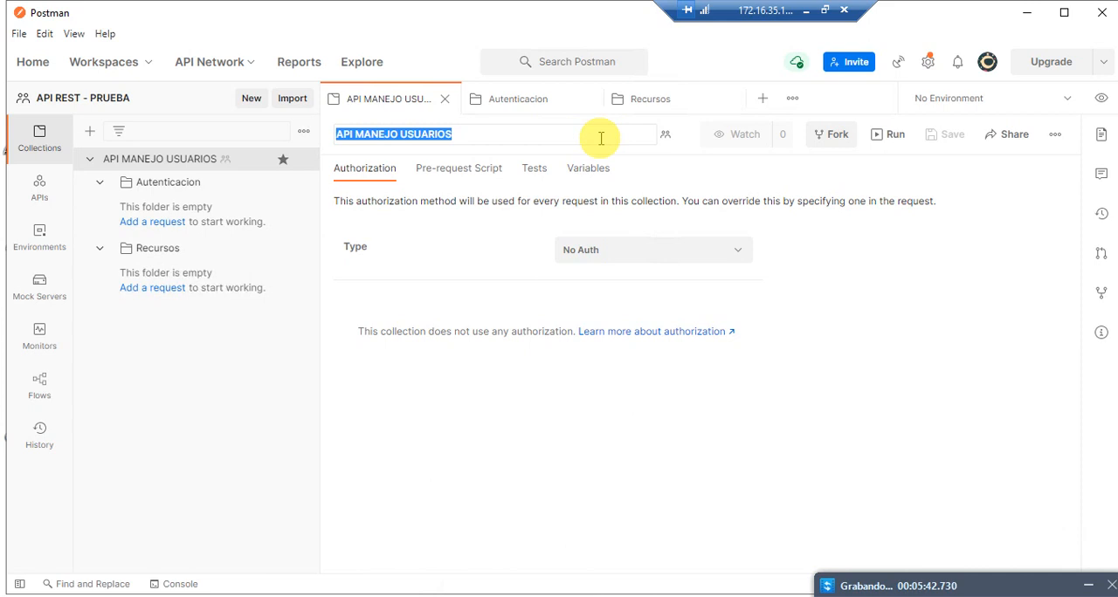
{"action": "key", "text": "Return"}
{"action": "right_click", "coordinate": [185, 165]}
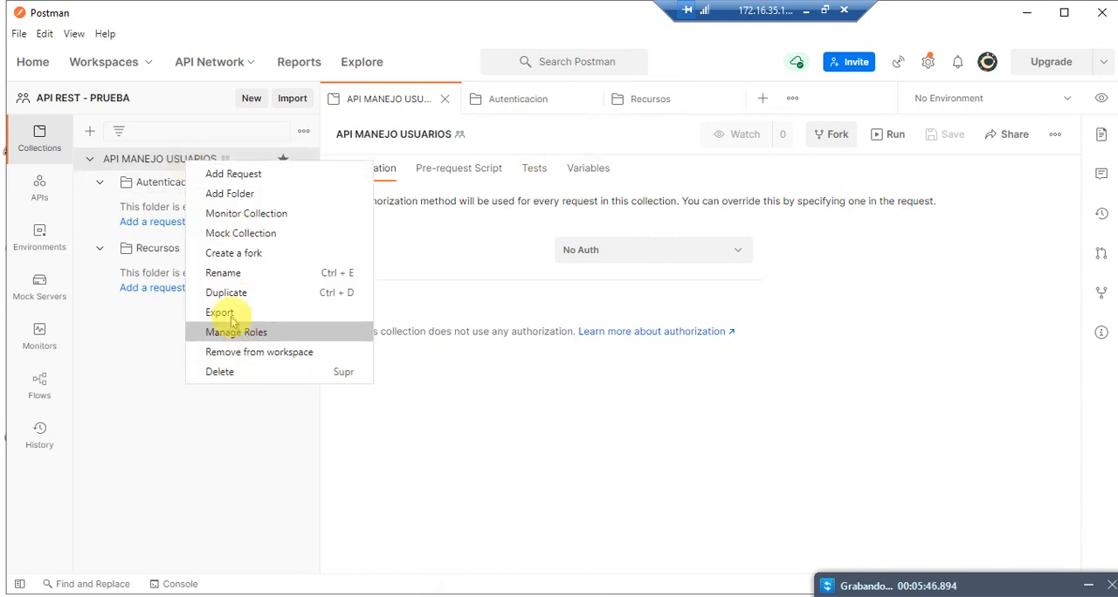
{"action": "left_click", "coordinate": [156, 348]}
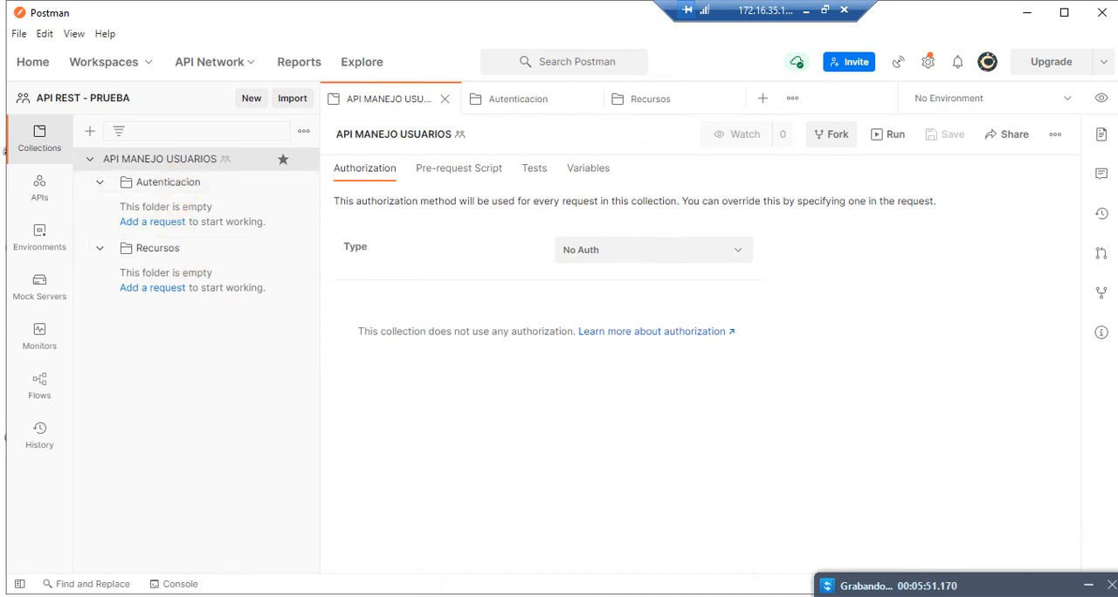
Step: Switch from Postman to REST Debugger and bring up the API server's Form1 window
{"action": "key", "text": "alt+Tab"}
{"action": "key", "text": "alt+Tab"}
{"action": "left_click_drag", "start_coordinate": [902, 589], "coordinate": [976, 596]}
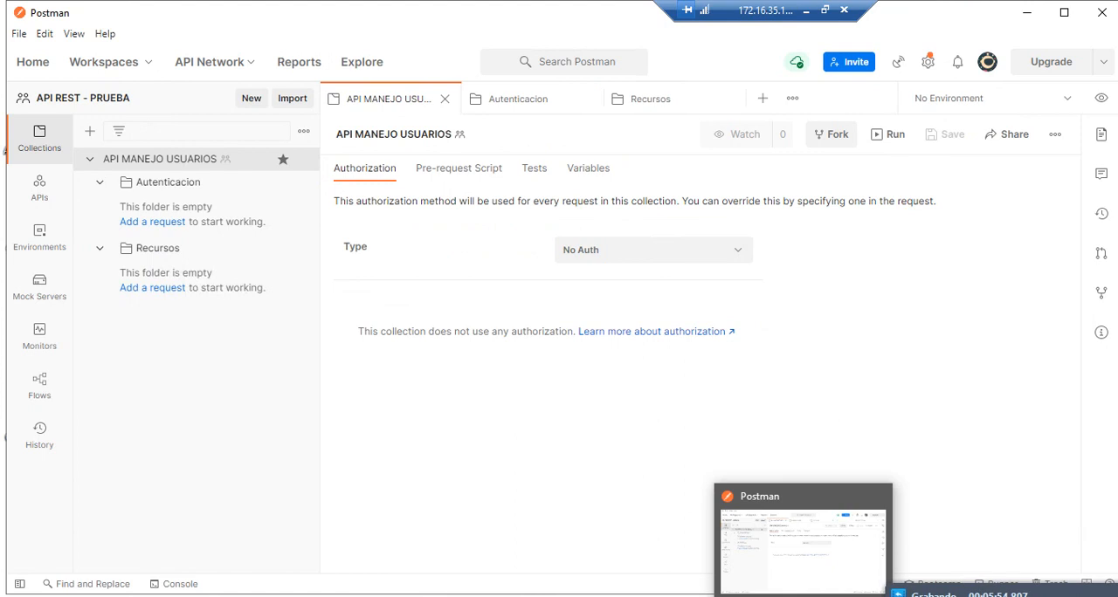
{"action": "left_click", "coordinate": [766, 596]}
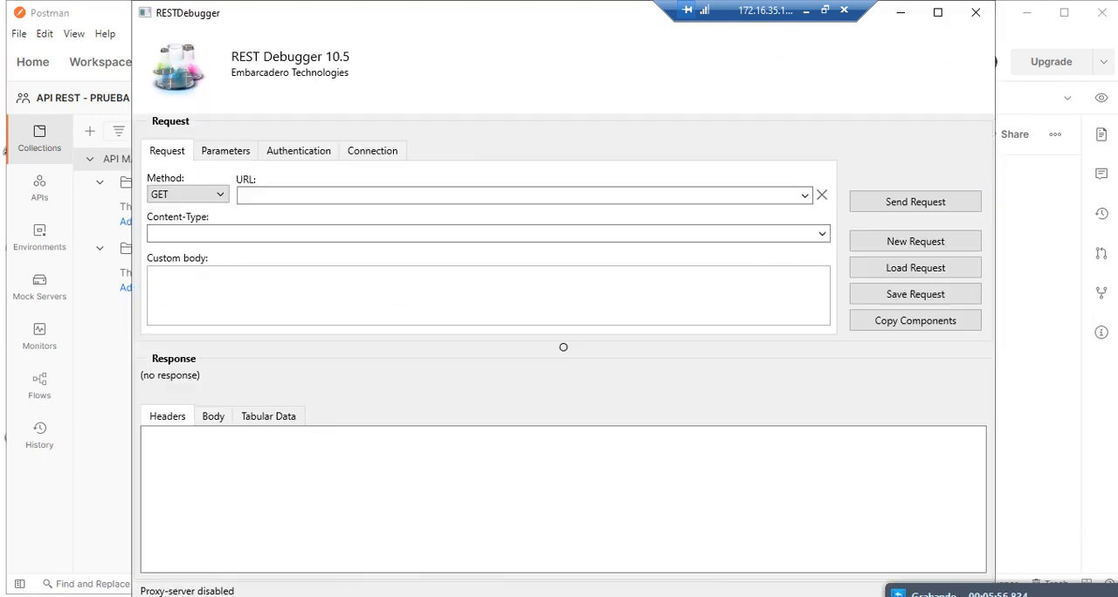
{"action": "left_click", "coordinate": [710, 596]}
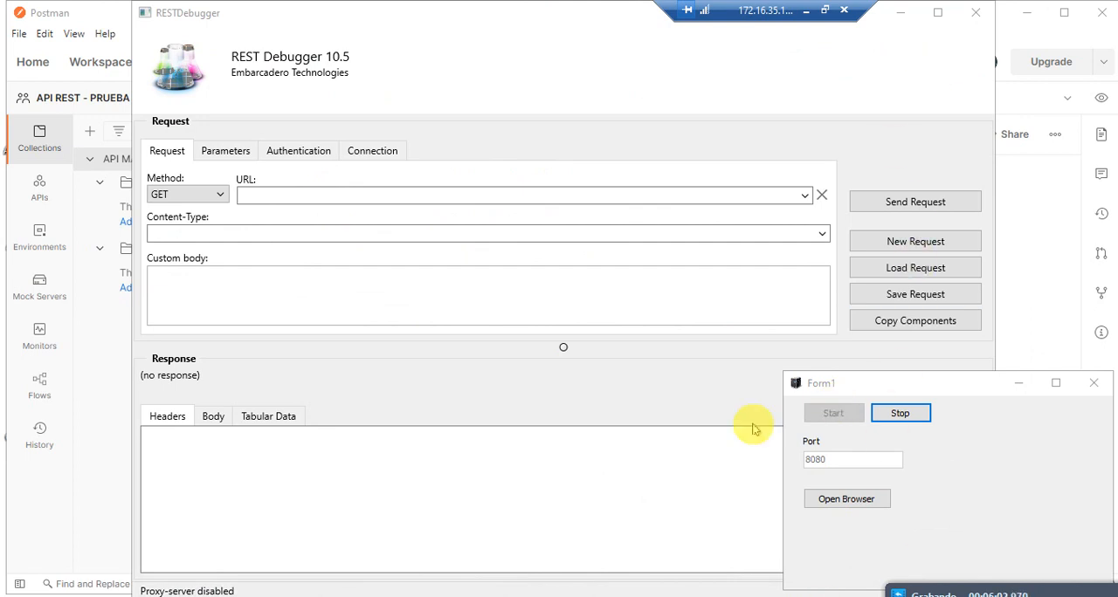
{"action": "left_click", "coordinate": [802, 196]}
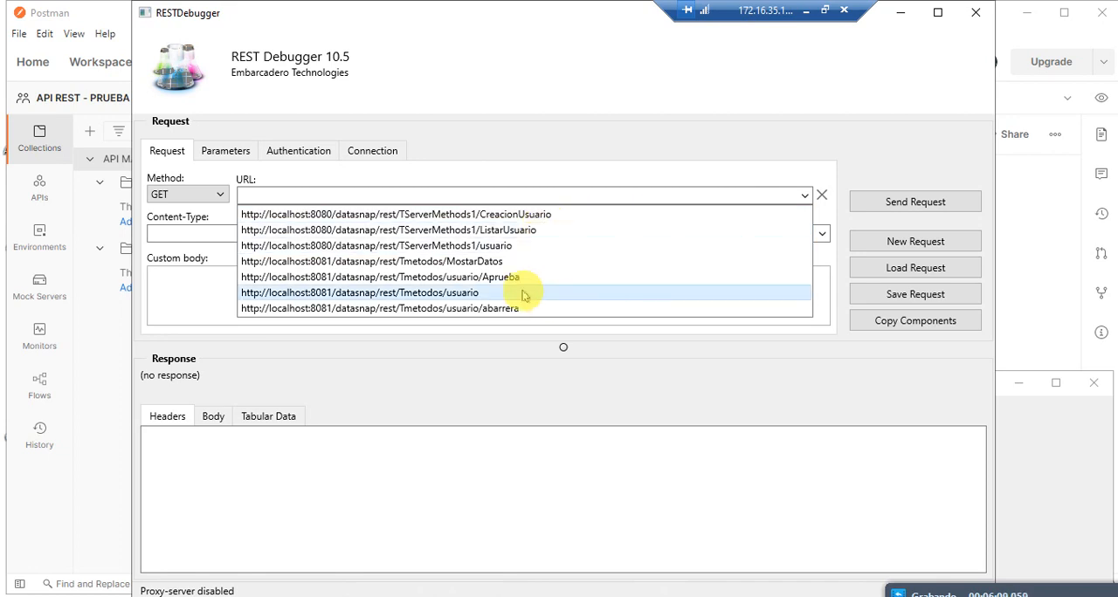
{"action": "left_click", "coordinate": [504, 248]}
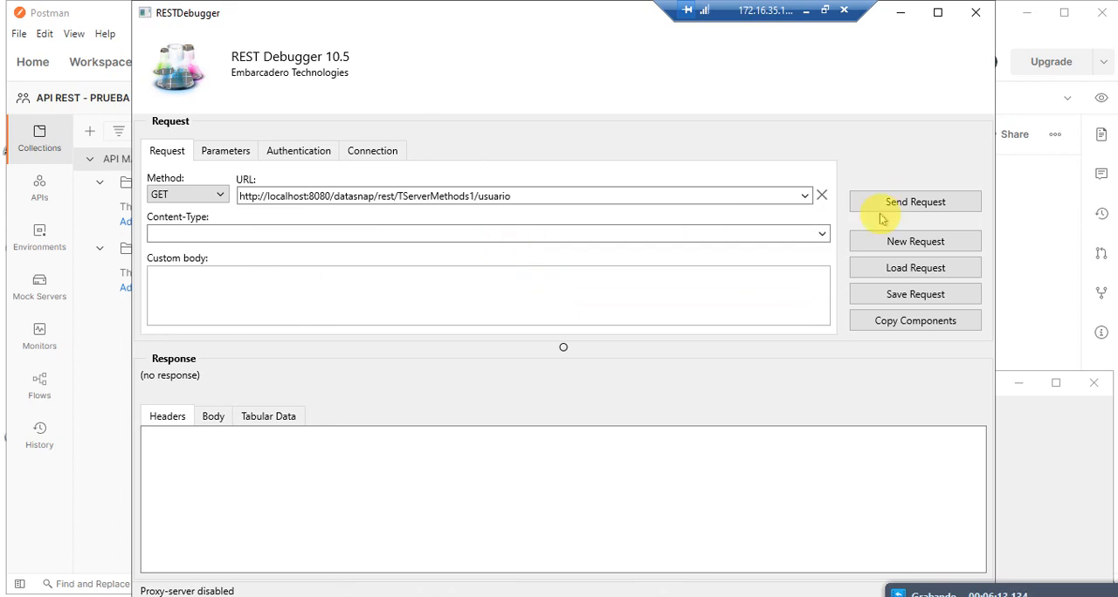
{"action": "left_click", "coordinate": [296, 159]}
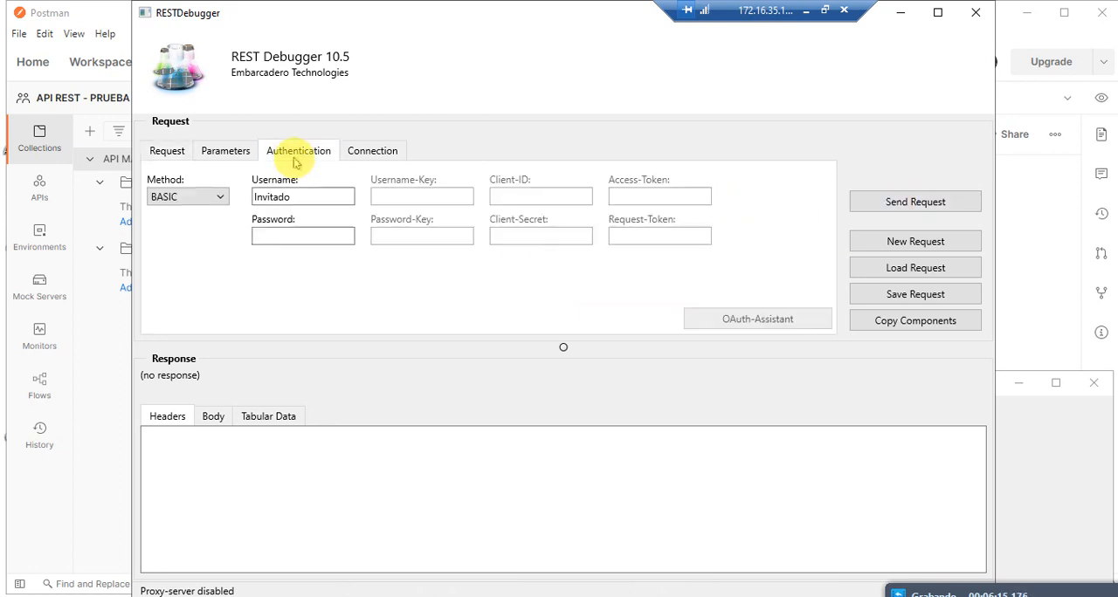
{"action": "left_click", "coordinate": [303, 237]}
{"action": "type", "text": "•••"}
{"action": "left_click", "coordinate": [906, 203]}
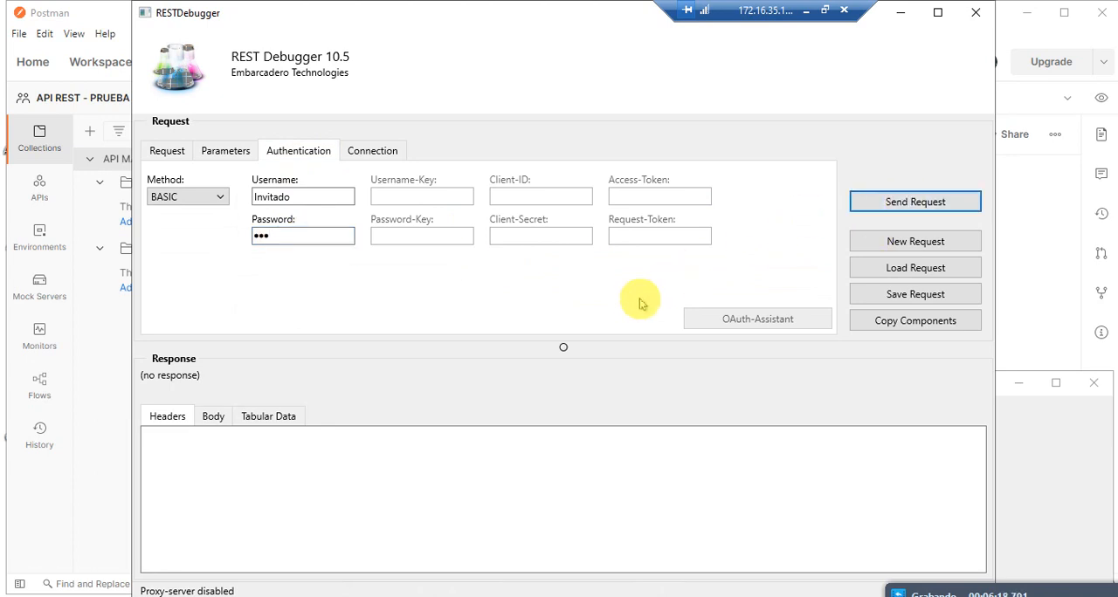
Step: Copy the full request URL from REST Debugger and switch back to Postman
{"action": "left_click", "coordinate": [219, 153]}
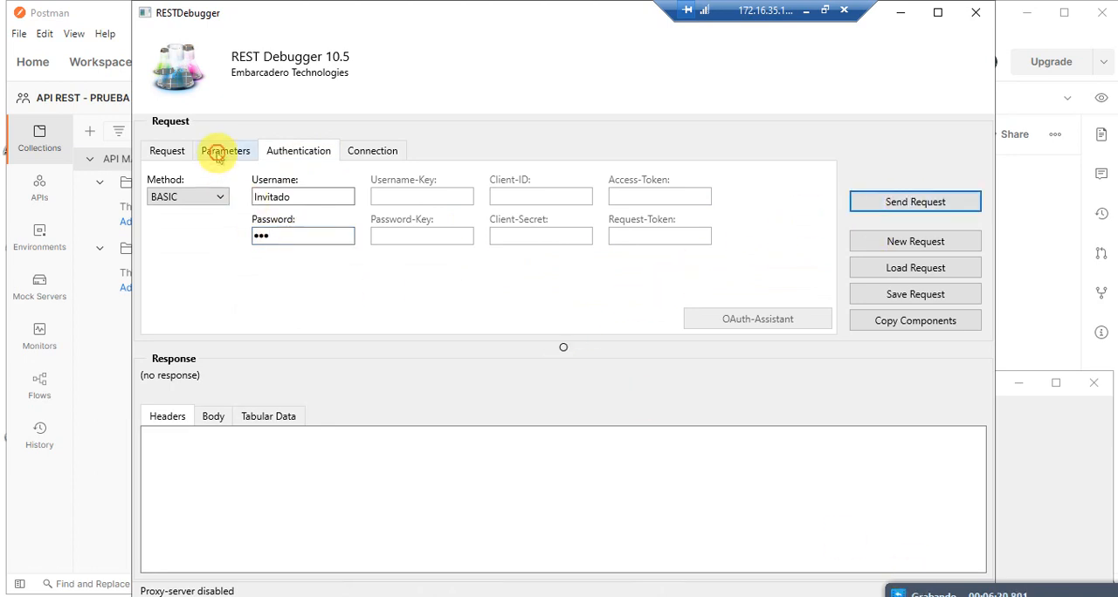
{"action": "left_click", "coordinate": [278, 154]}
{"action": "left_click", "coordinate": [164, 153]}
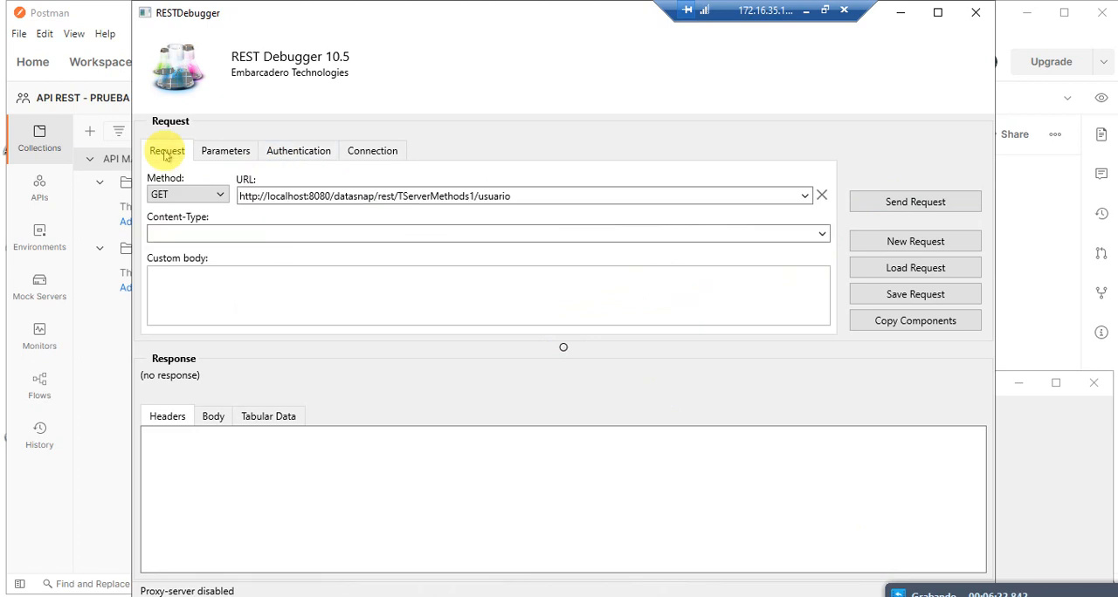
{"action": "left_click_drag", "start_coordinate": [536, 196], "coordinate": [180, 197]}
{"action": "key", "text": "ctrl+c"}
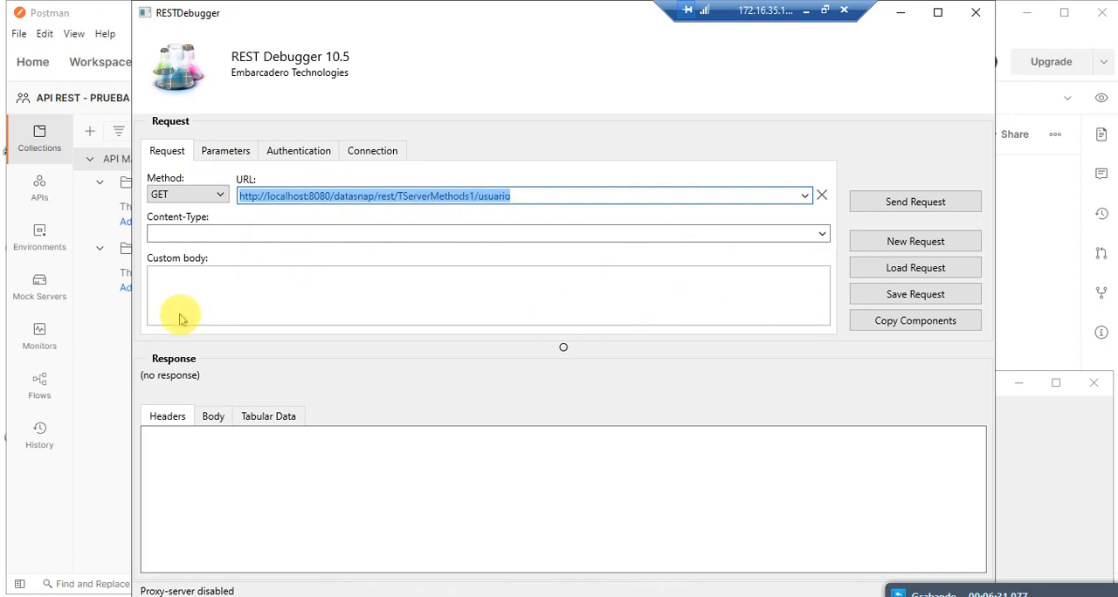
{"action": "left_click", "coordinate": [100, 390]}
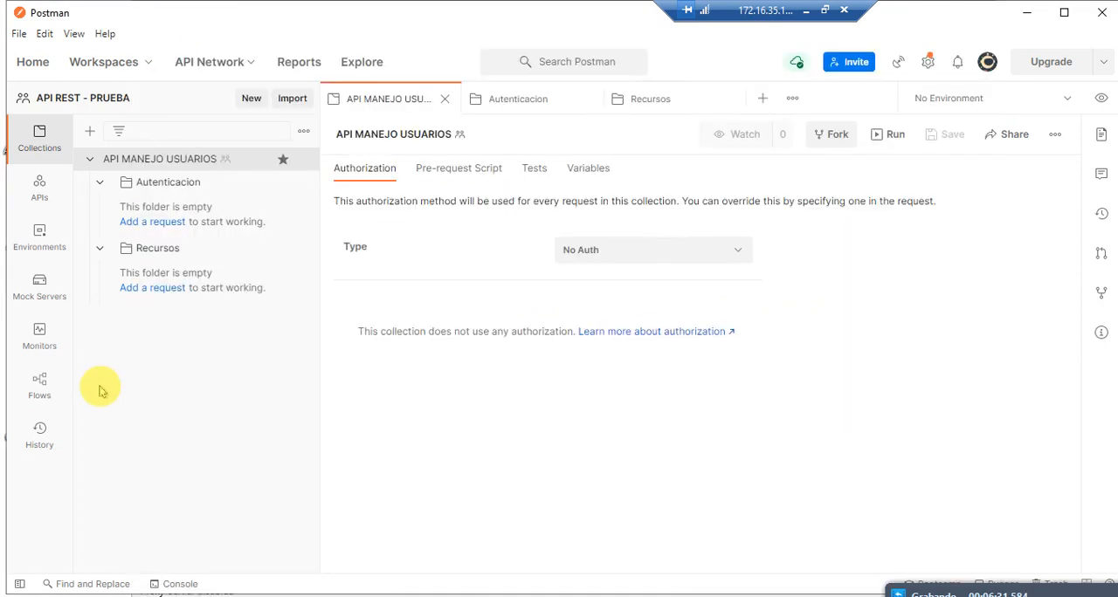
Step: Add a request named "Acceso a Invitados" to the Autenticacion folder
{"action": "left_click", "coordinate": [166, 223]}
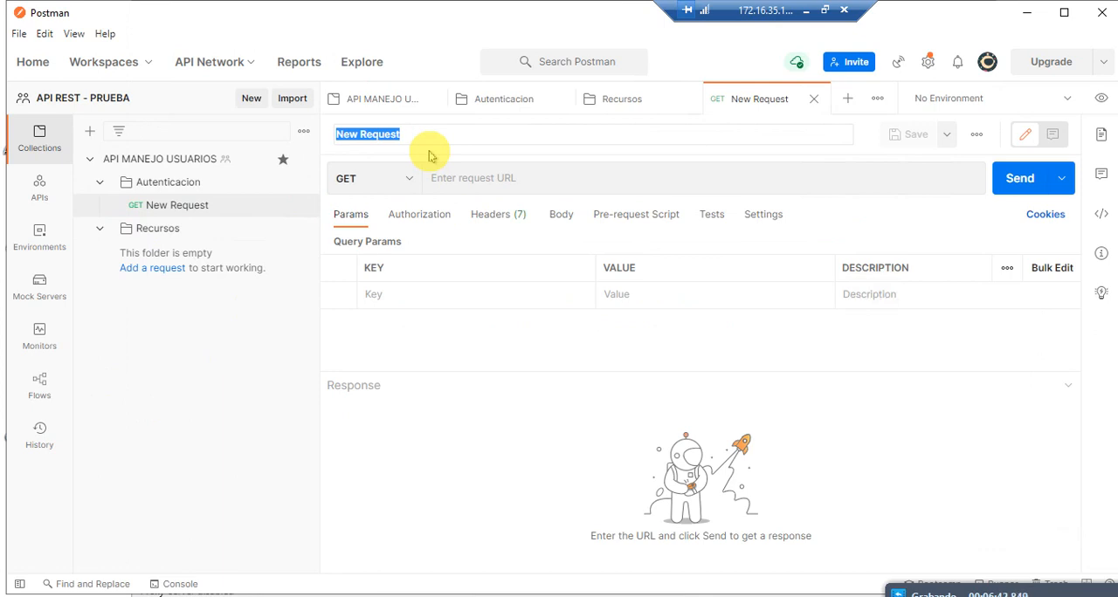
{"action": "type", "text": "Acceso a"}
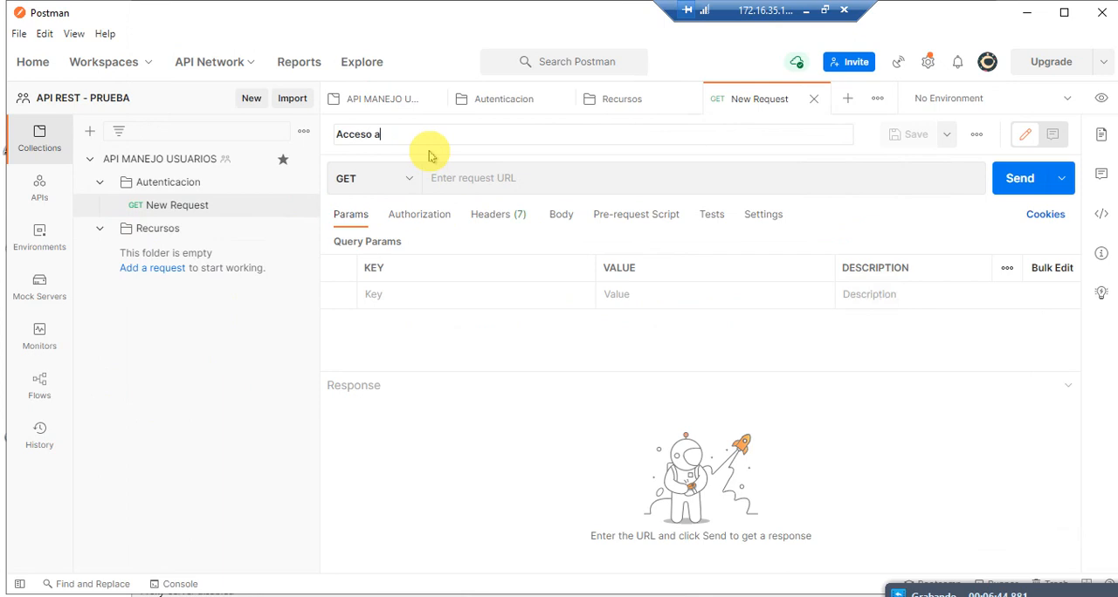
{"action": "type", "text": " Invitados"}
{"action": "key", "text": "Return"}
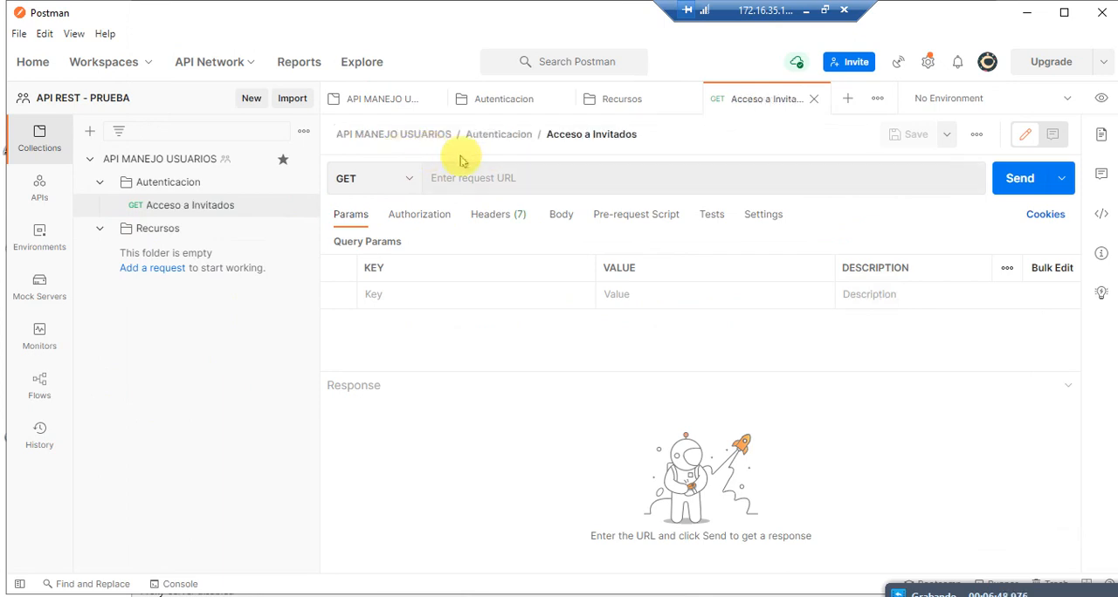
Step: Rename the new request as "Acceso a Invitados y Administradores"
{"action": "left_click", "coordinate": [652, 138]}
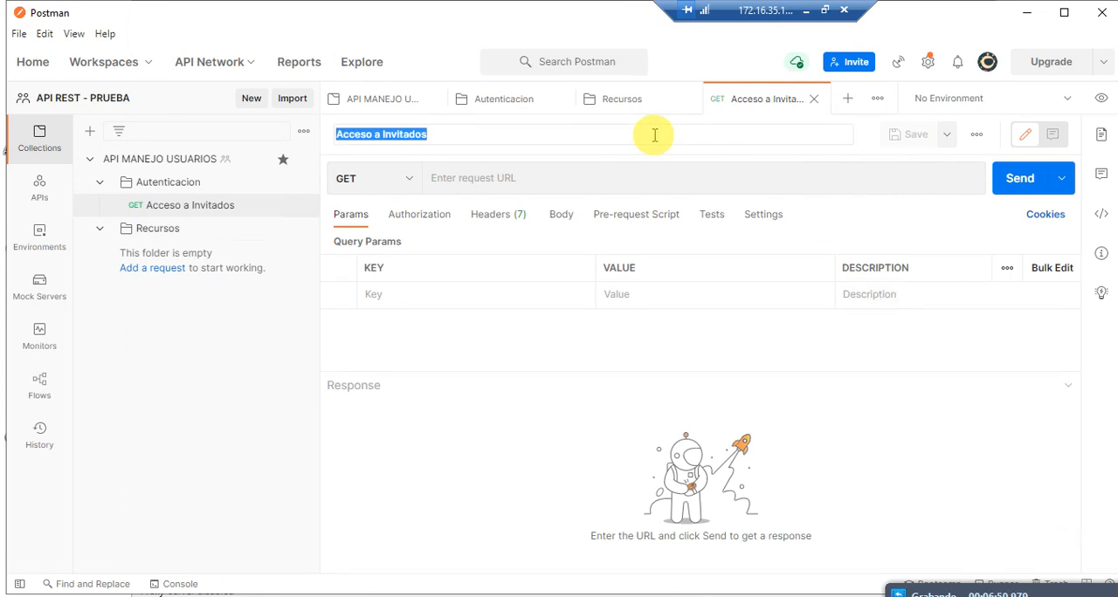
{"action": "left_click", "coordinate": [440, 138]}
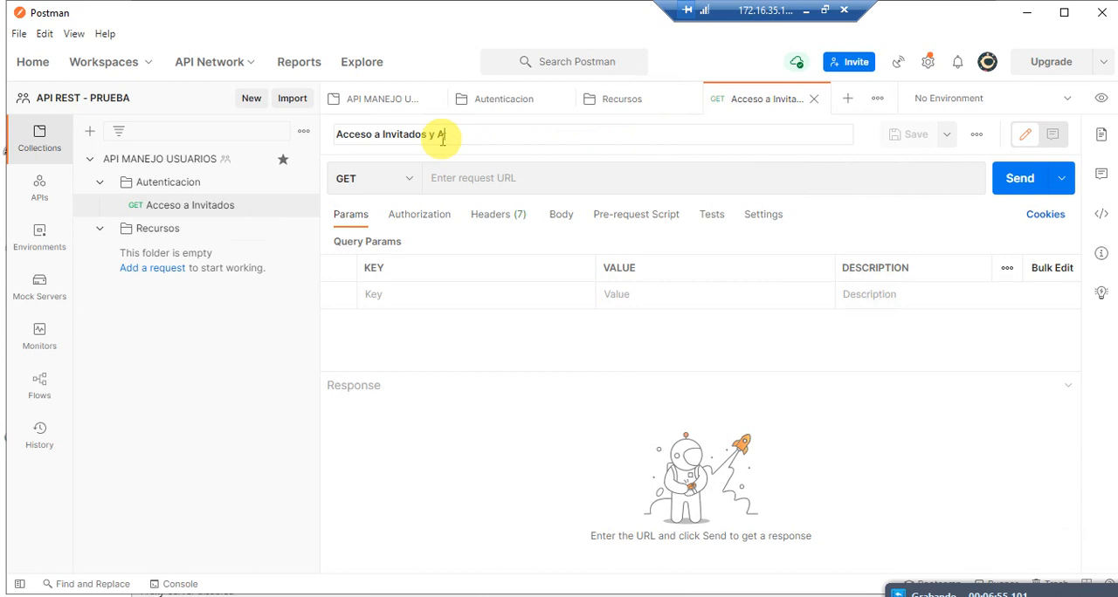
{"action": "type", "text": "y Administradores"}
{"action": "key", "text": "Return"}
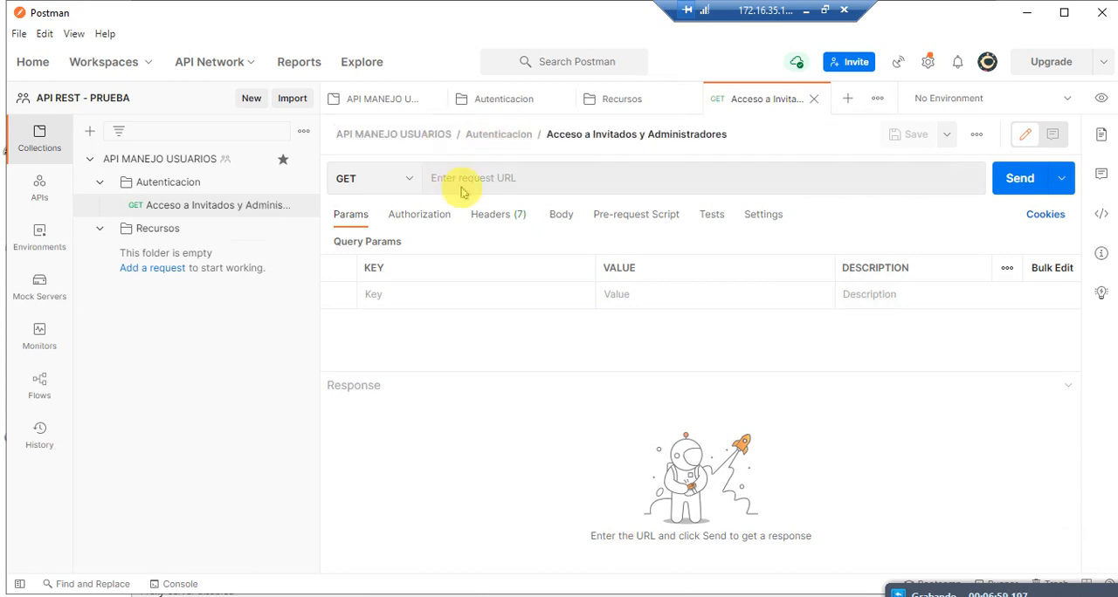
{"action": "left_click", "coordinate": [459, 179]}
{"action": "key", "text": "ctrl+v"}
{"action": "left_click", "coordinate": [390, 178]}
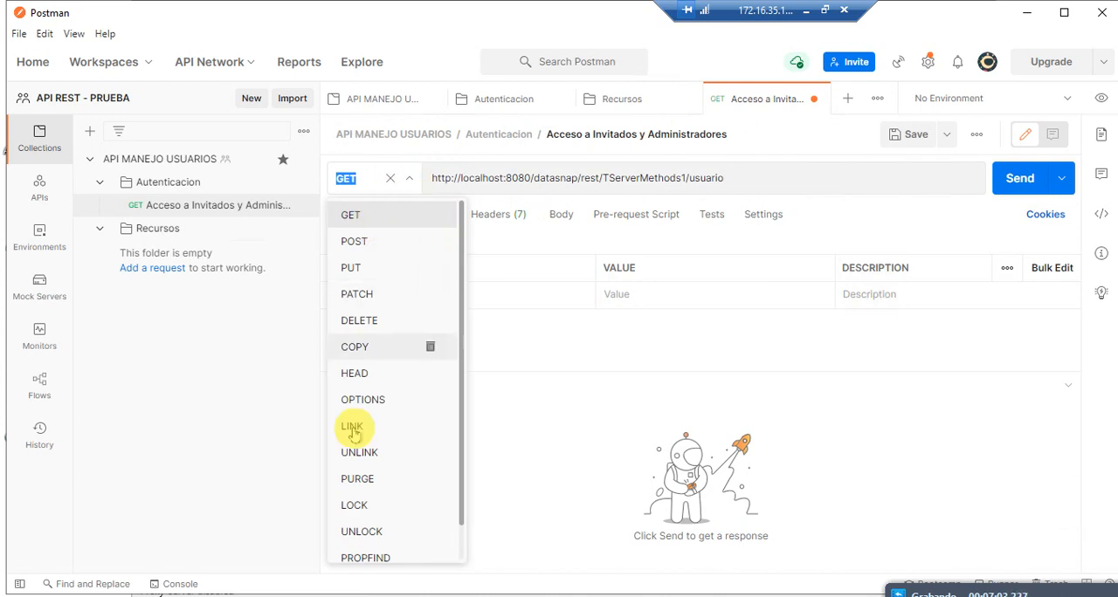
{"action": "left_click", "coordinate": [738, 177]}
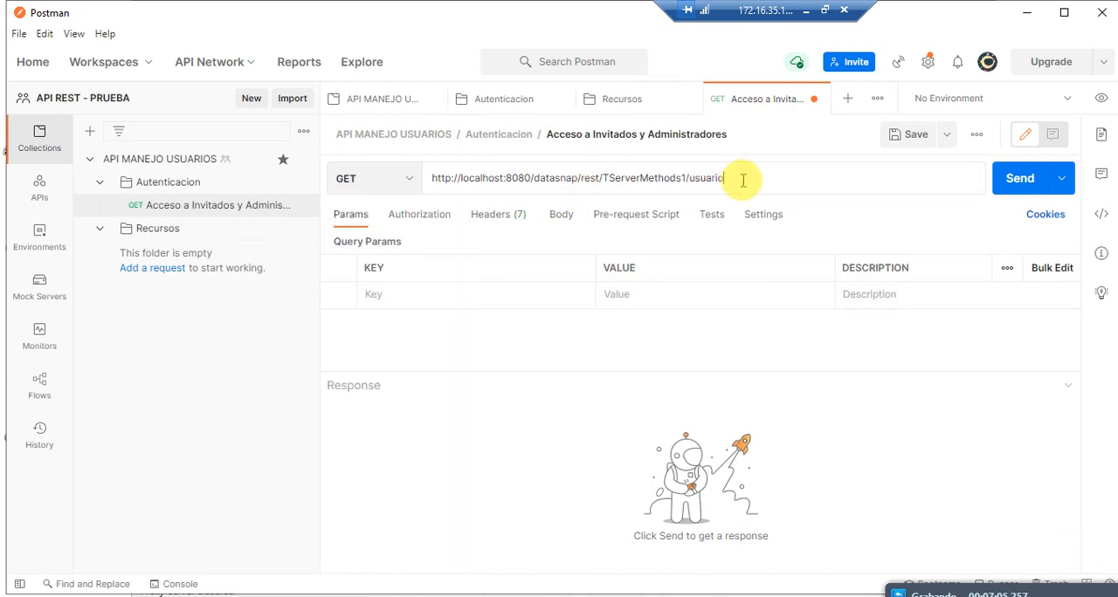
Step: Set the request's authorization type to Basic Auth, keep the username Invitado, and send the request
{"action": "left_click", "coordinate": [428, 220]}
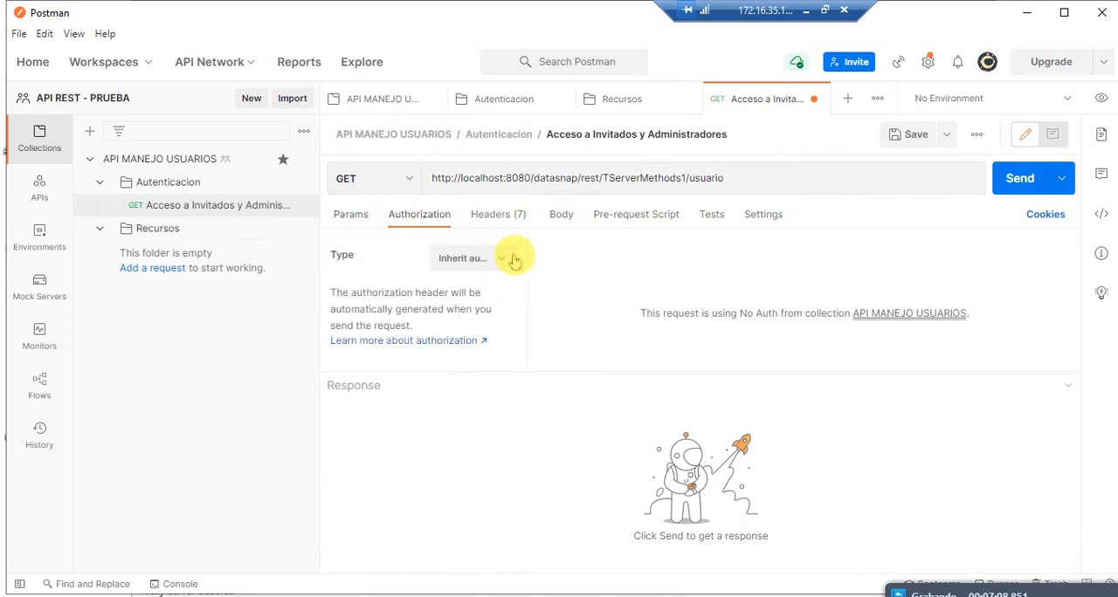
{"action": "left_click", "coordinate": [480, 260]}
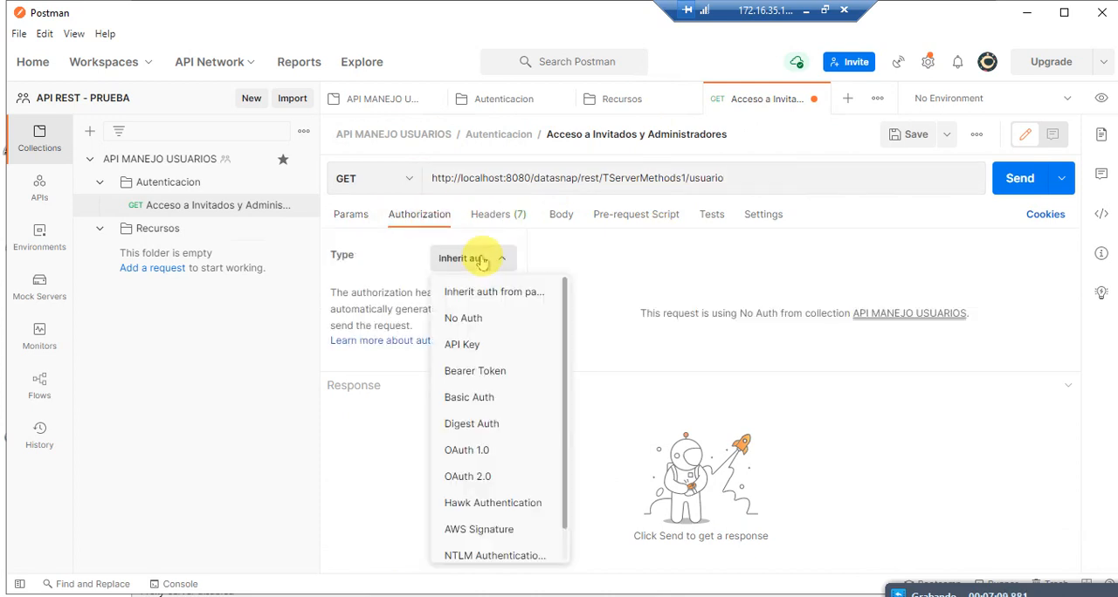
{"action": "left_click", "coordinate": [486, 403]}
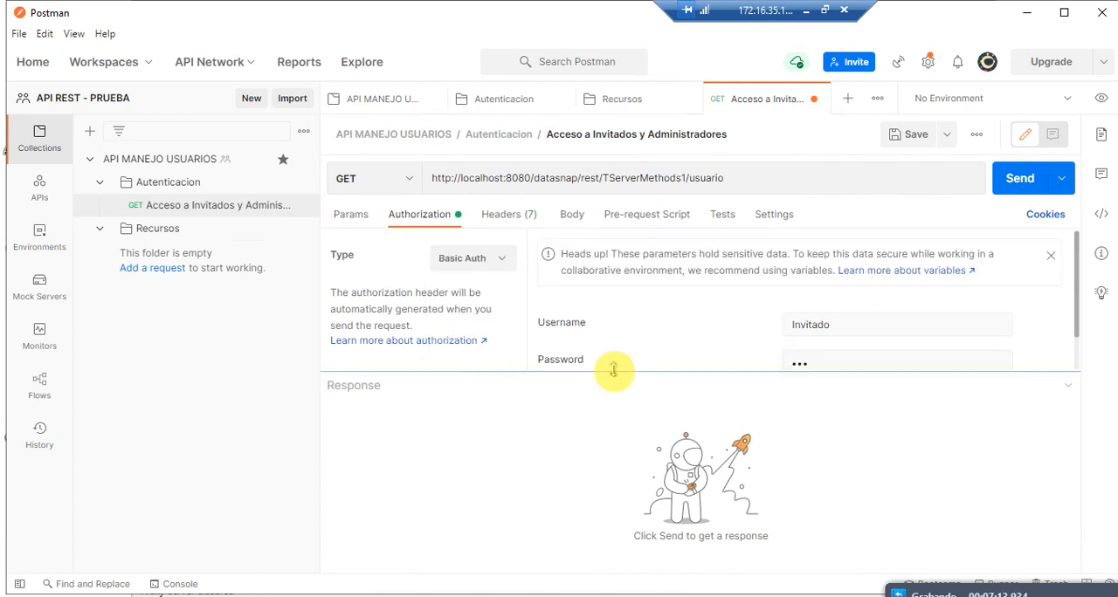
{"action": "left_click", "coordinate": [830, 334]}
{"action": "left_click", "coordinate": [1002, 182]}
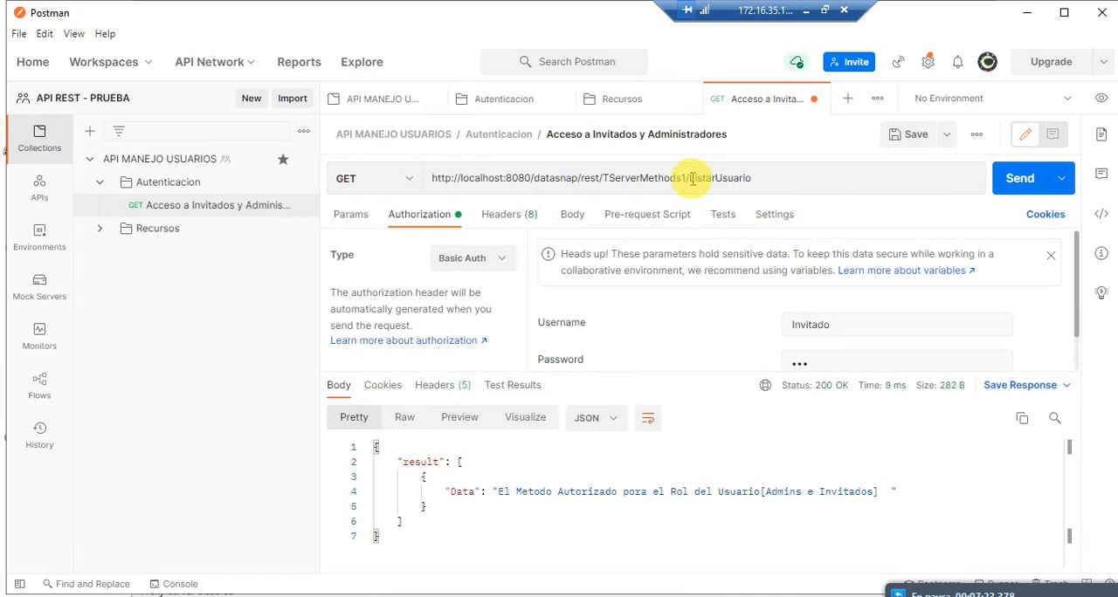
Step: Change the method name at the end of the URL to ListarUsuario, resend the request and inspect the returned data
{"action": "left_click_drag", "start_coordinate": [689, 178], "coordinate": [696, 179]}
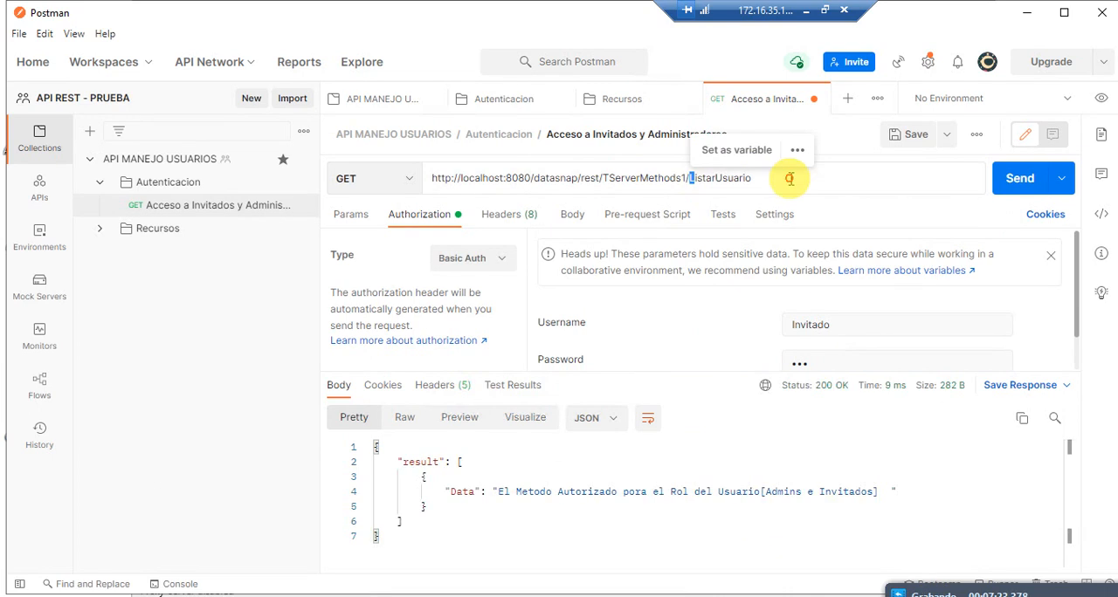
{"action": "left_click", "coordinate": [746, 182]}
{"action": "double_click", "coordinate": [702, 178]}
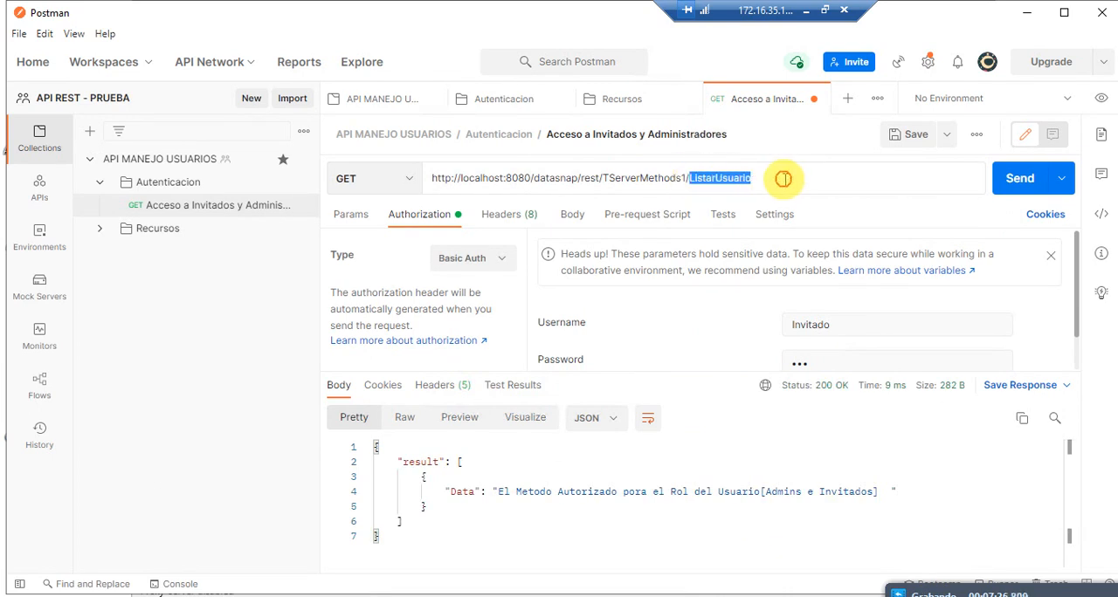
{"action": "left_click", "coordinate": [1010, 178]}
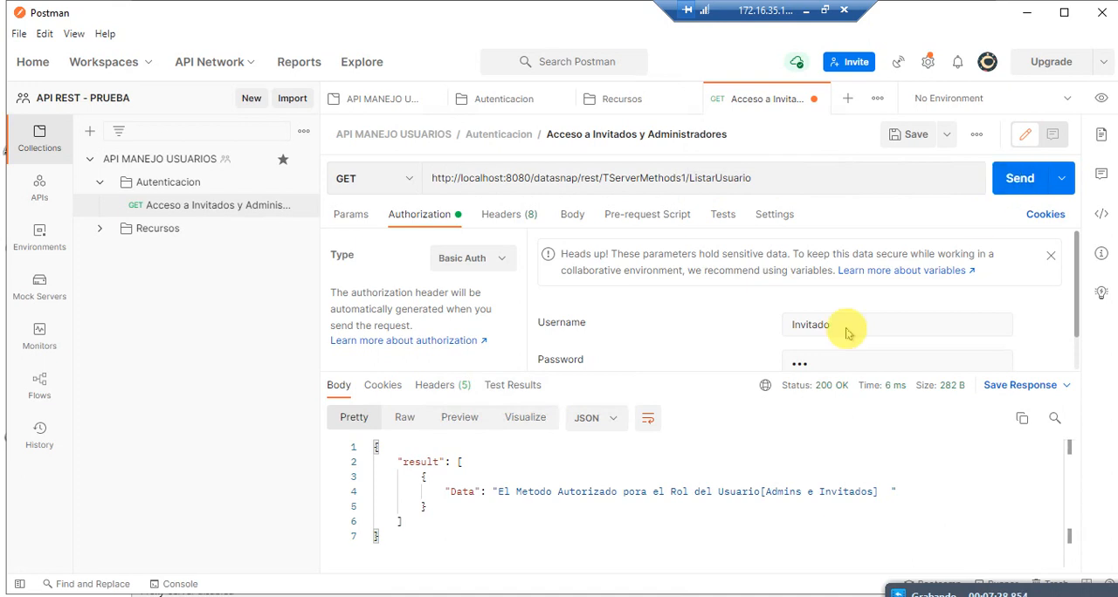
{"action": "left_click", "coordinate": [569, 492]}
{"action": "left_click", "coordinate": [820, 492]}
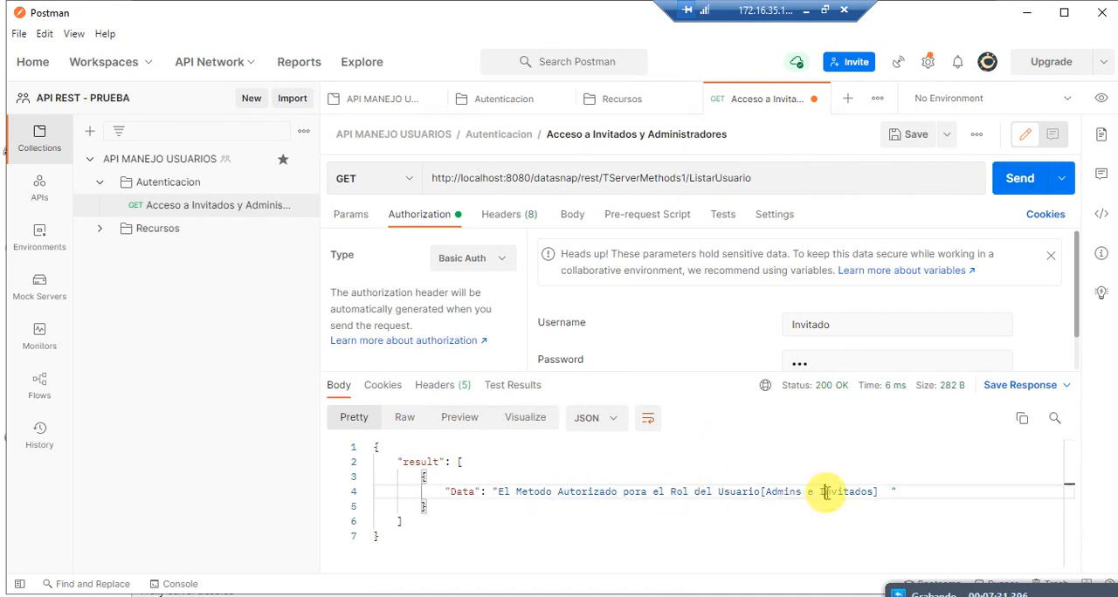
Step: Set the Basic Auth username to Admin, send the request and inspect the response
{"action": "double_click", "coordinate": [821, 325]}
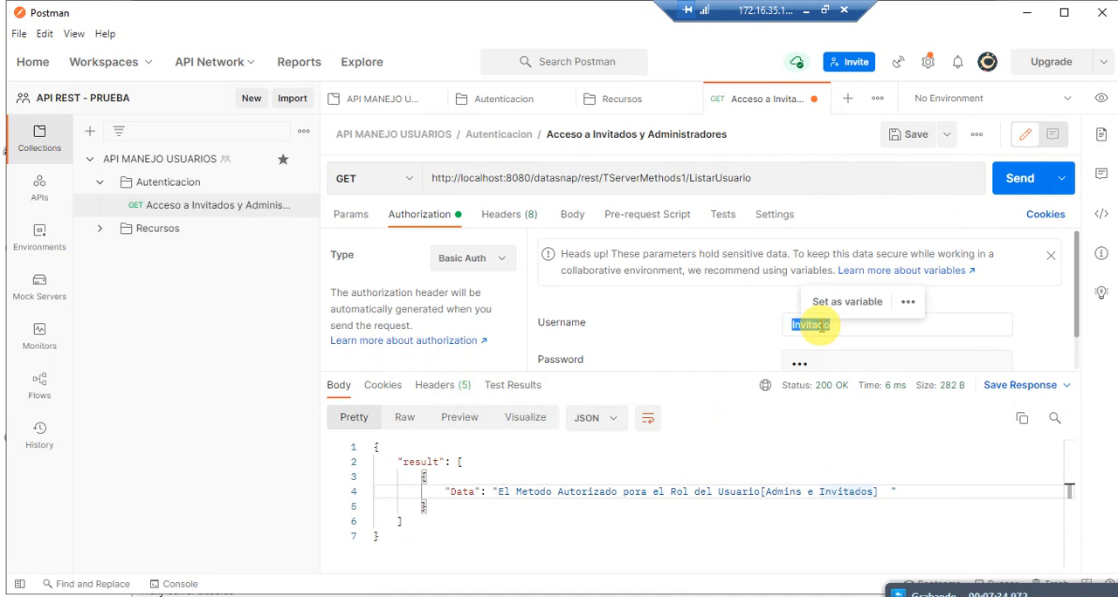
{"action": "mouse_move", "coordinate": [882, 385]}
{"action": "left_click", "coordinate": [832, 328]}
{"action": "double_click", "coordinate": [809, 325]}
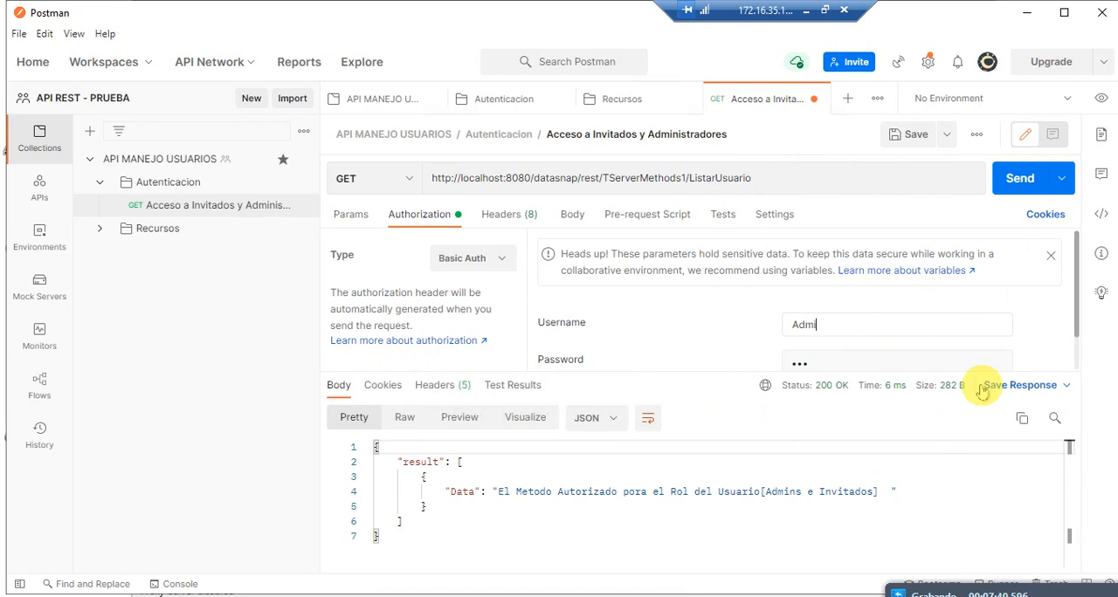
{"action": "left_click", "coordinate": [1027, 179]}
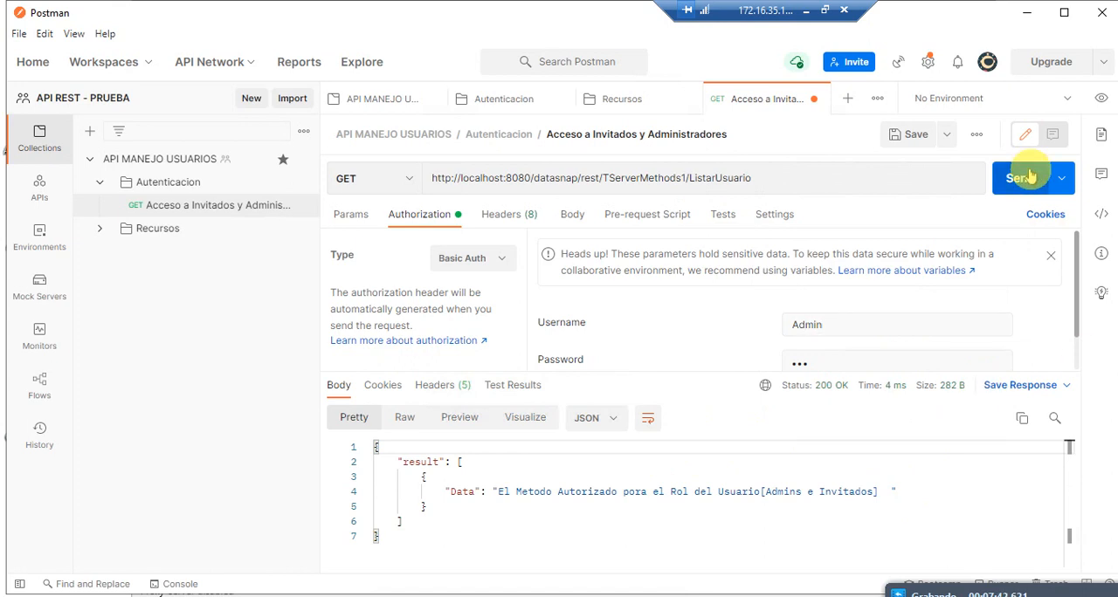
{"action": "left_click", "coordinate": [472, 501]}
{"action": "left_click", "coordinate": [850, 489]}
Step: Test the request with the username Admin2 and examine the response
{"action": "left_click", "coordinate": [839, 332]}
{"action": "type", "text": "2"}
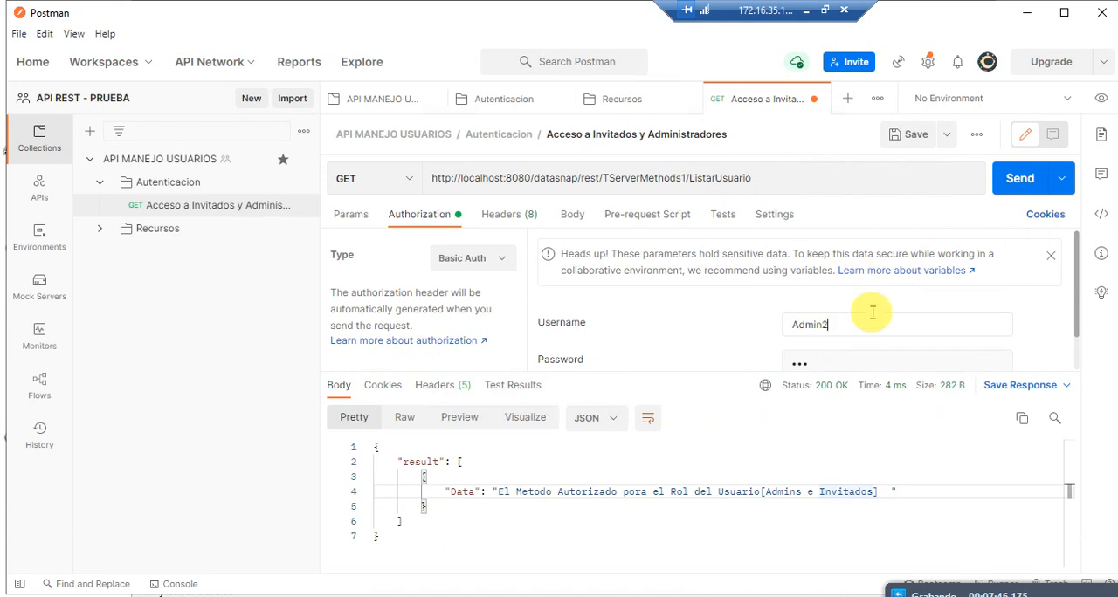
{"action": "left_click", "coordinate": [1017, 180]}
{"action": "left_click", "coordinate": [504, 478]}
{"action": "left_click_drag", "start_coordinate": [421, 478], "coordinate": [515, 479]}
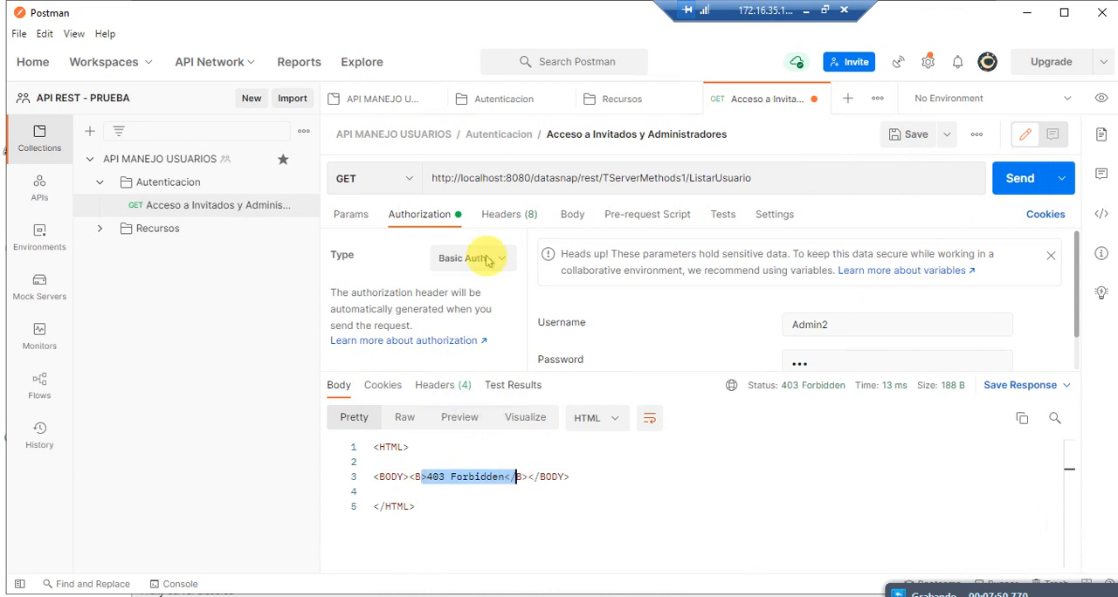
{"action": "double_click", "coordinate": [431, 477]}
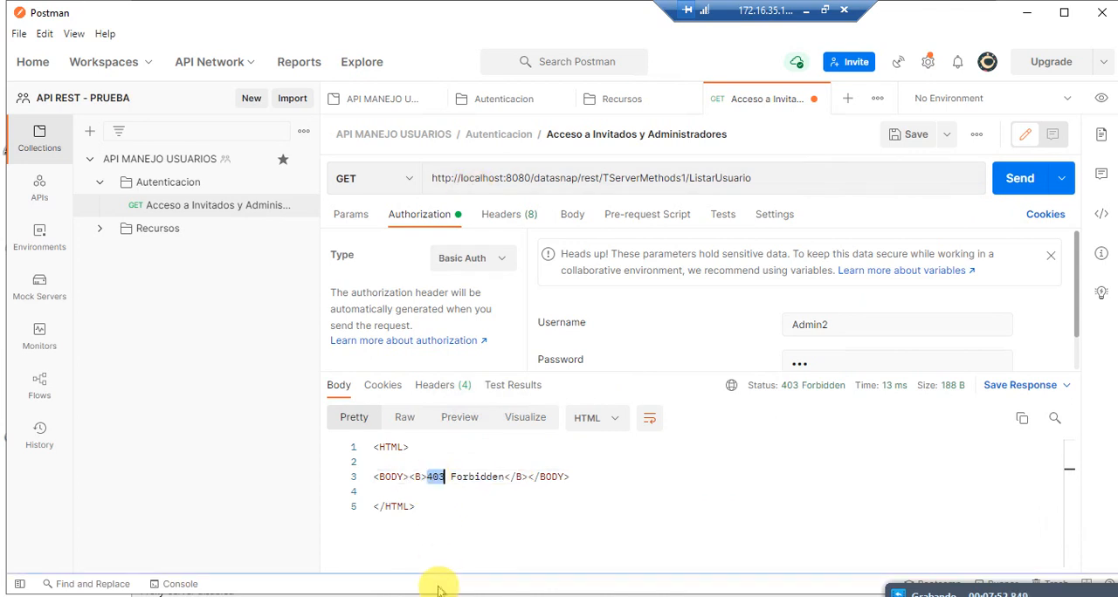
Step: Restore the Basic Auth username to Admin and resend the request
{"action": "left_click", "coordinate": [872, 326]}
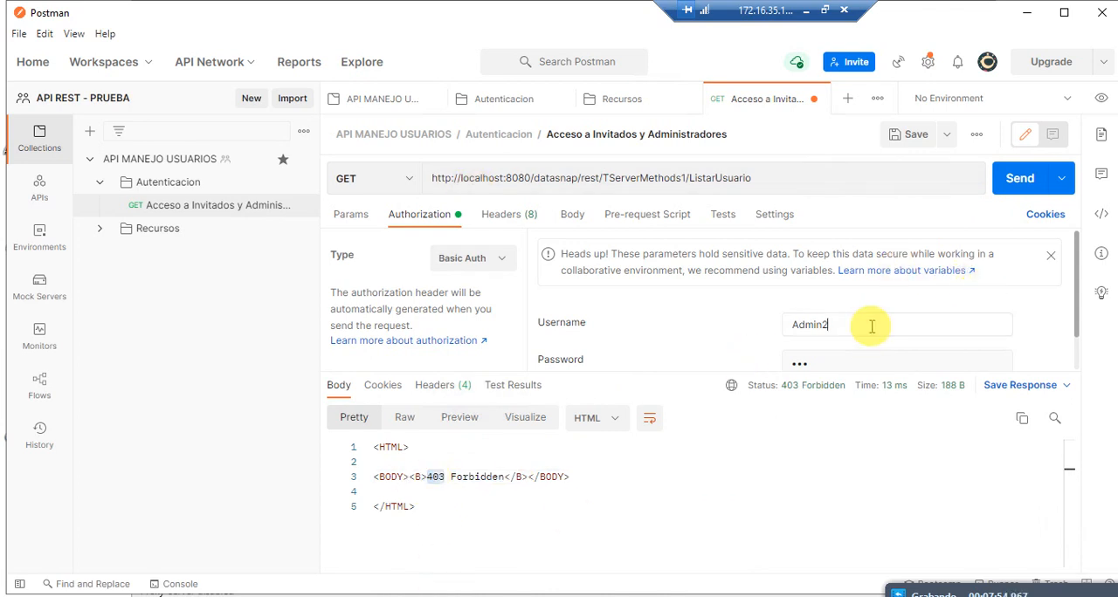
{"action": "left_click", "coordinate": [1013, 182]}
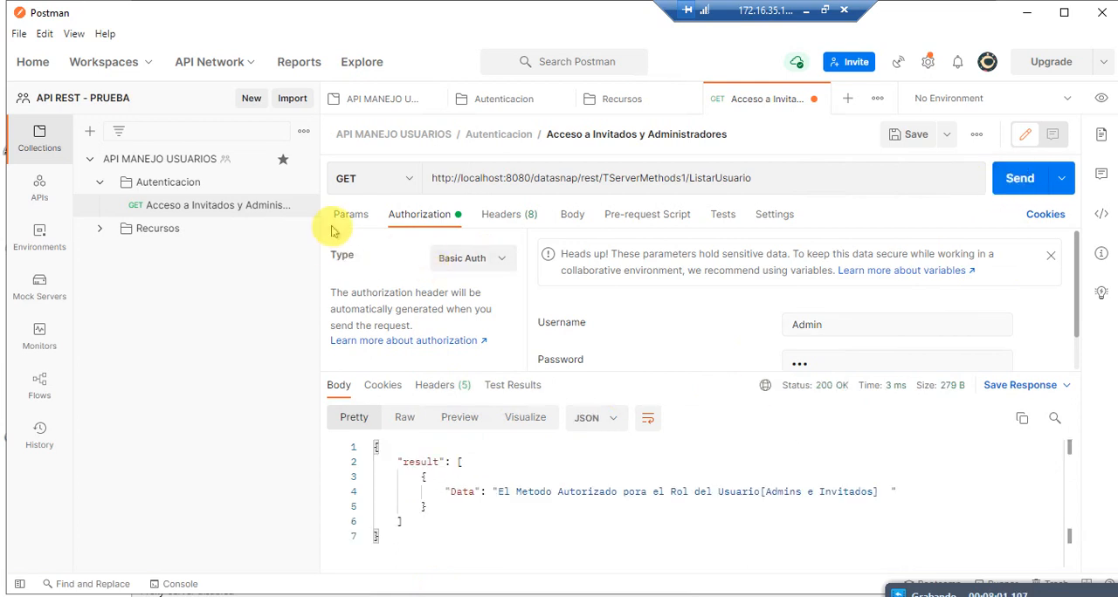
Step: Review the request's URL method name, query parameters, authorization and headers
{"action": "left_click", "coordinate": [604, 180]}
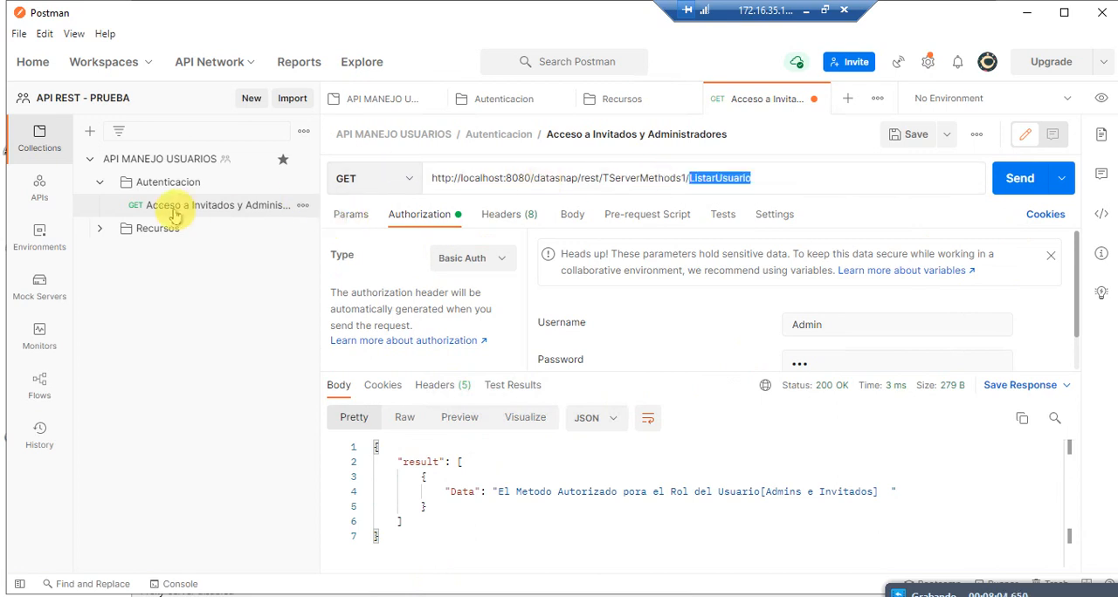
{"action": "left_click", "coordinate": [352, 216]}
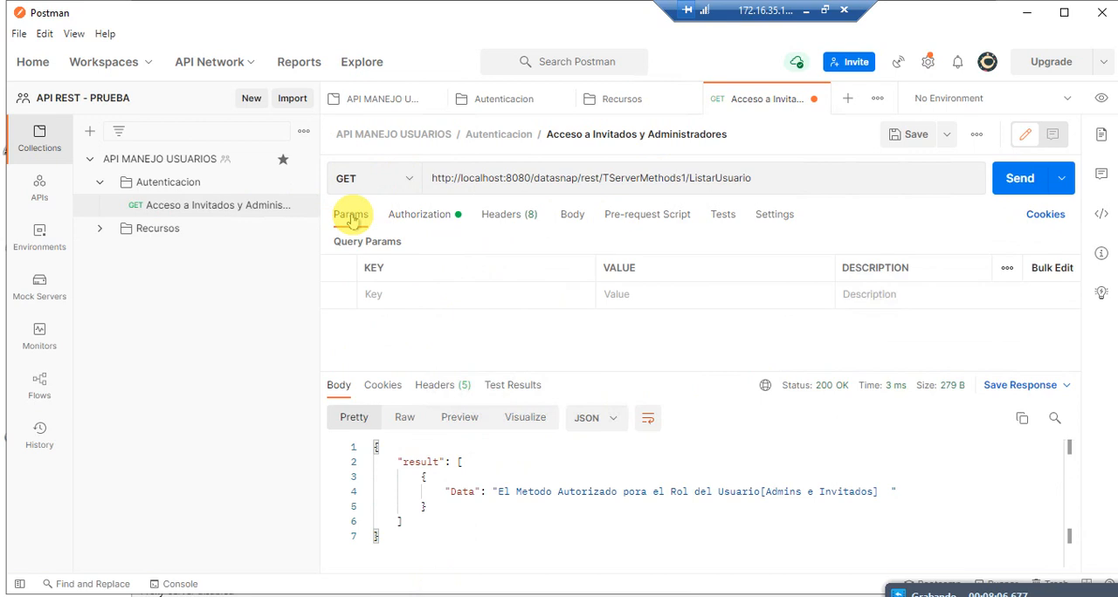
{"action": "left_click", "coordinate": [441, 219]}
{"action": "left_click", "coordinate": [523, 212]}
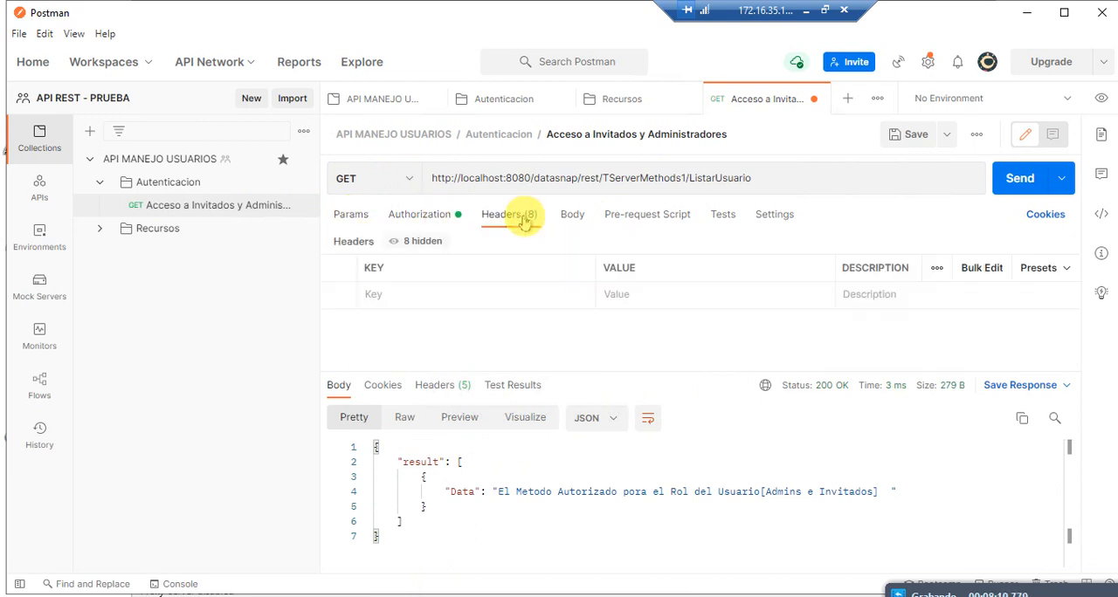
Step: Try the body types form-data, x-www-form-urlencoded, raw JSON and binary, and return the request body to none
{"action": "left_click", "coordinate": [567, 223]}
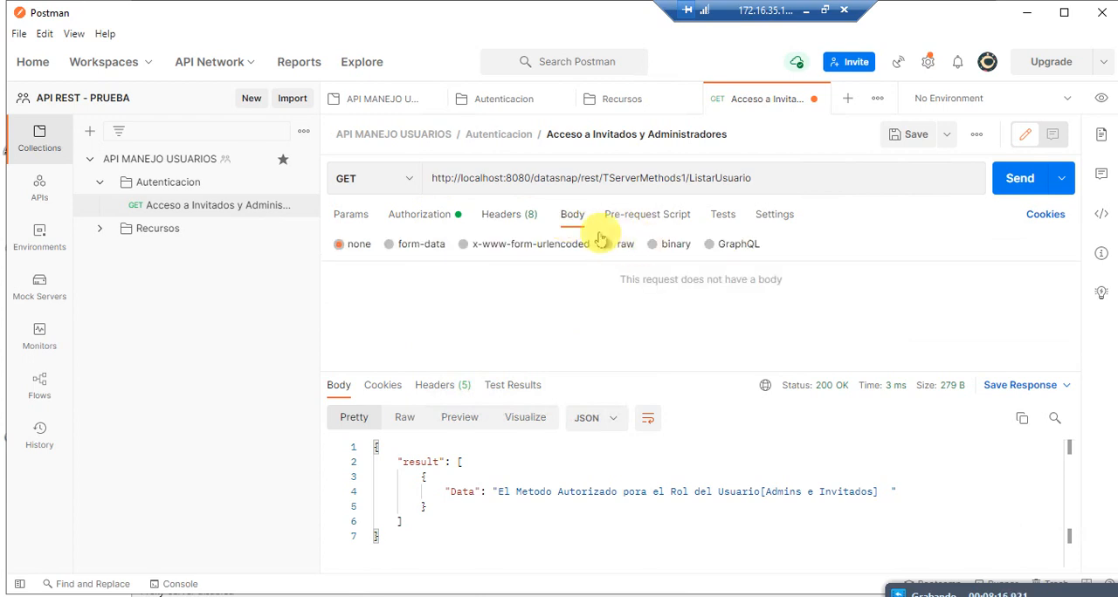
{"action": "left_click", "coordinate": [434, 247]}
{"action": "left_click", "coordinate": [521, 248]}
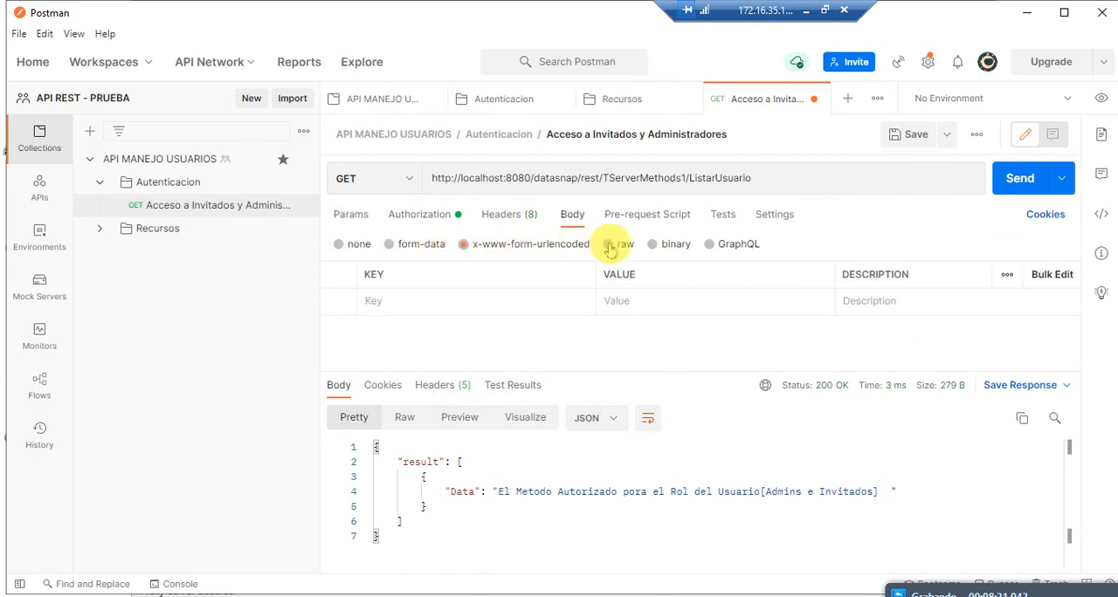
{"action": "left_click", "coordinate": [616, 247]}
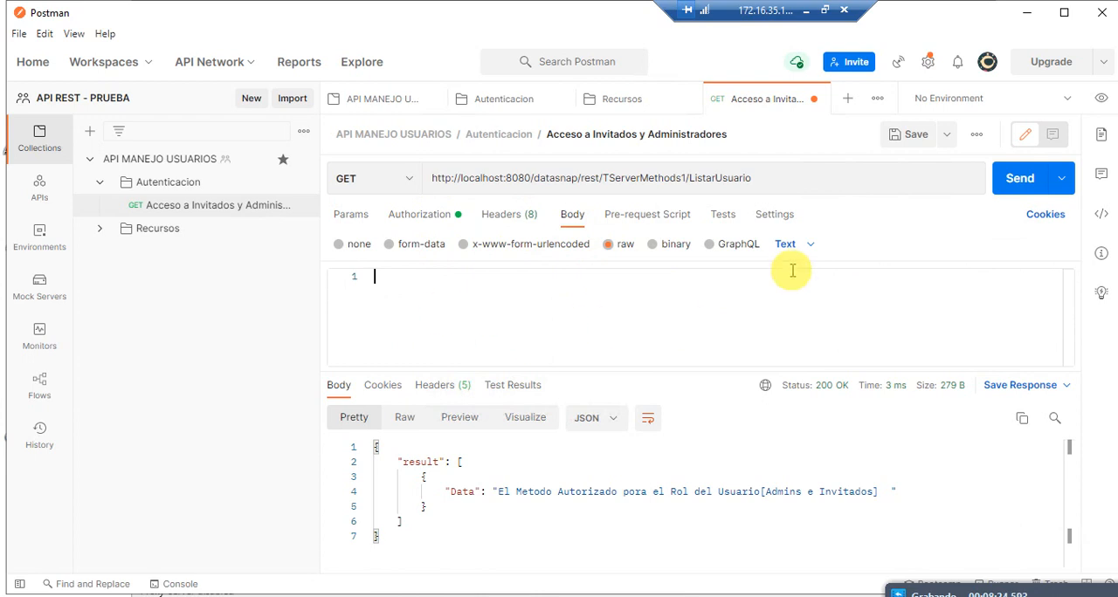
{"action": "left_click", "coordinate": [791, 244]}
{"action": "left_click", "coordinate": [796, 326]}
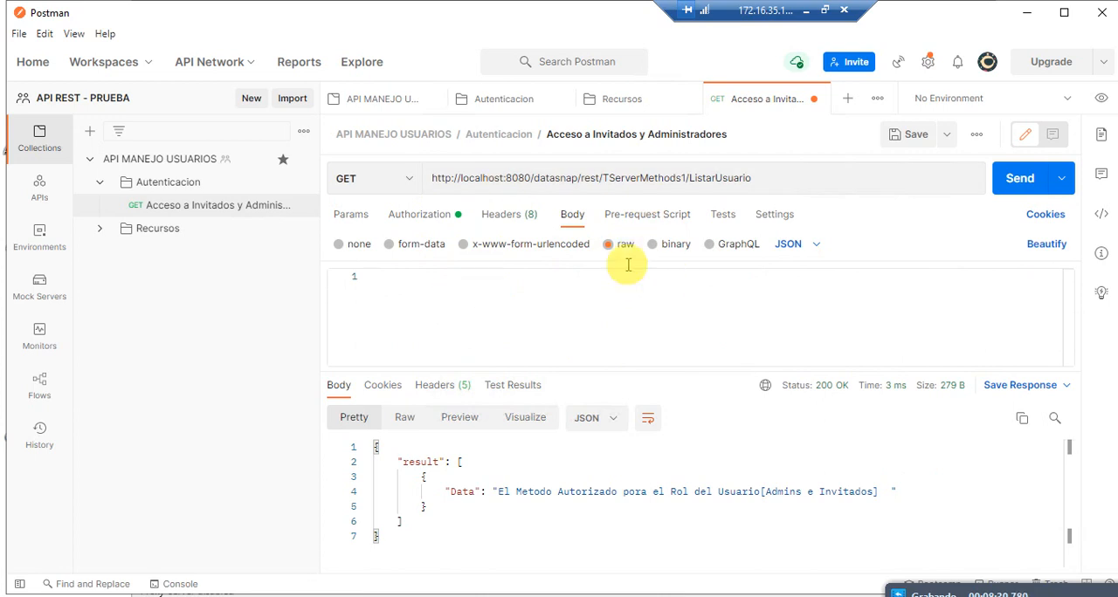
{"action": "left_click", "coordinate": [671, 244]}
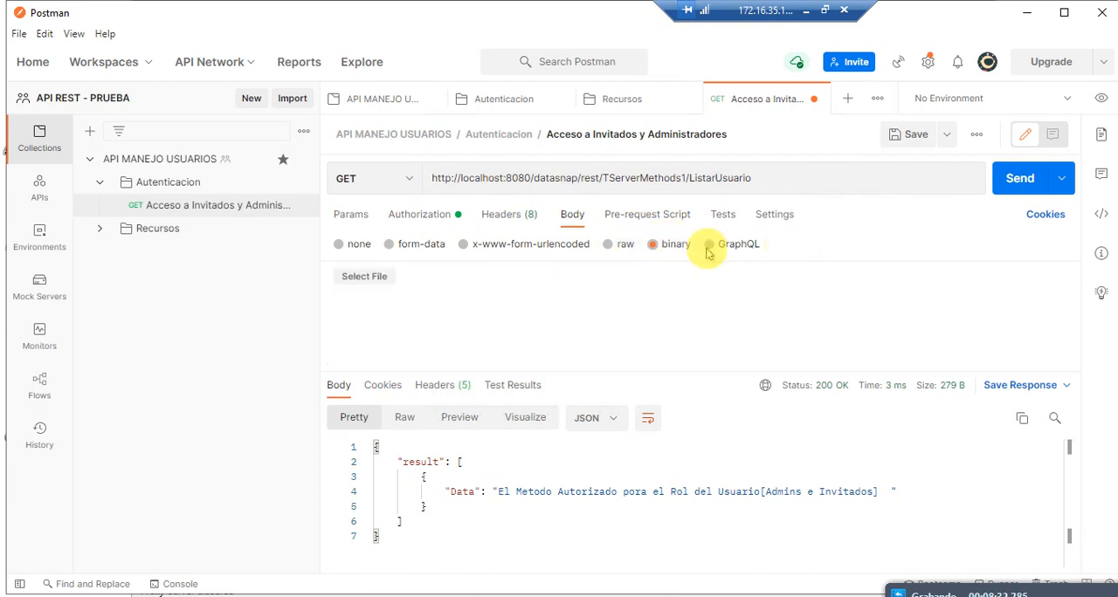
{"action": "left_click", "coordinate": [339, 244]}
Step: Review the request's headers, pre-request script, tests and settings, plus the response's cookies, headers, test results and body
{"action": "left_click", "coordinate": [511, 218]}
{"action": "left_click", "coordinate": [651, 217]}
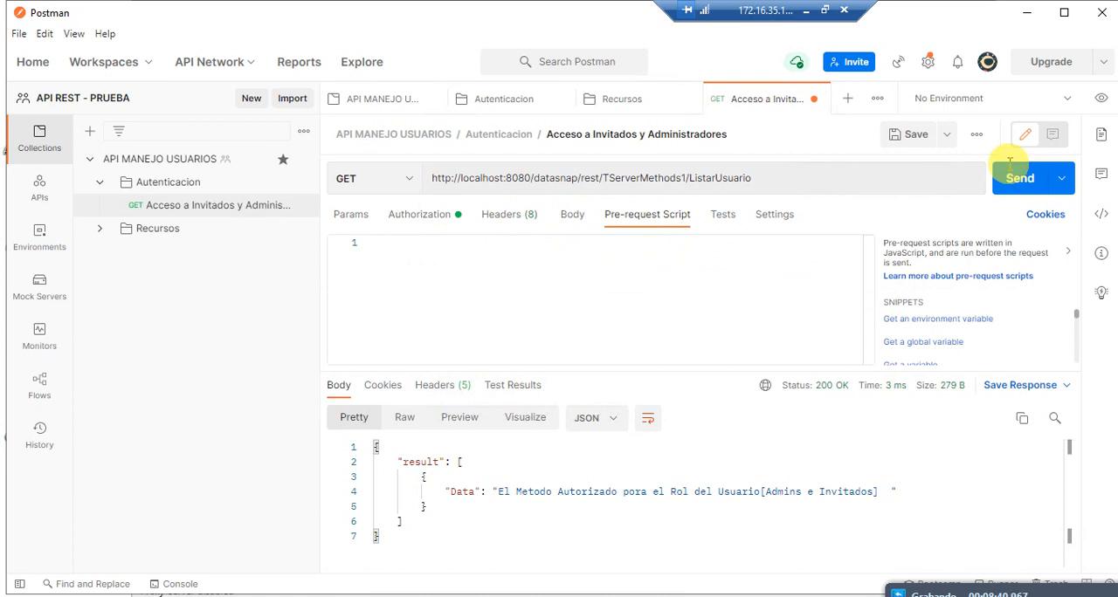
{"action": "left_click", "coordinate": [712, 218]}
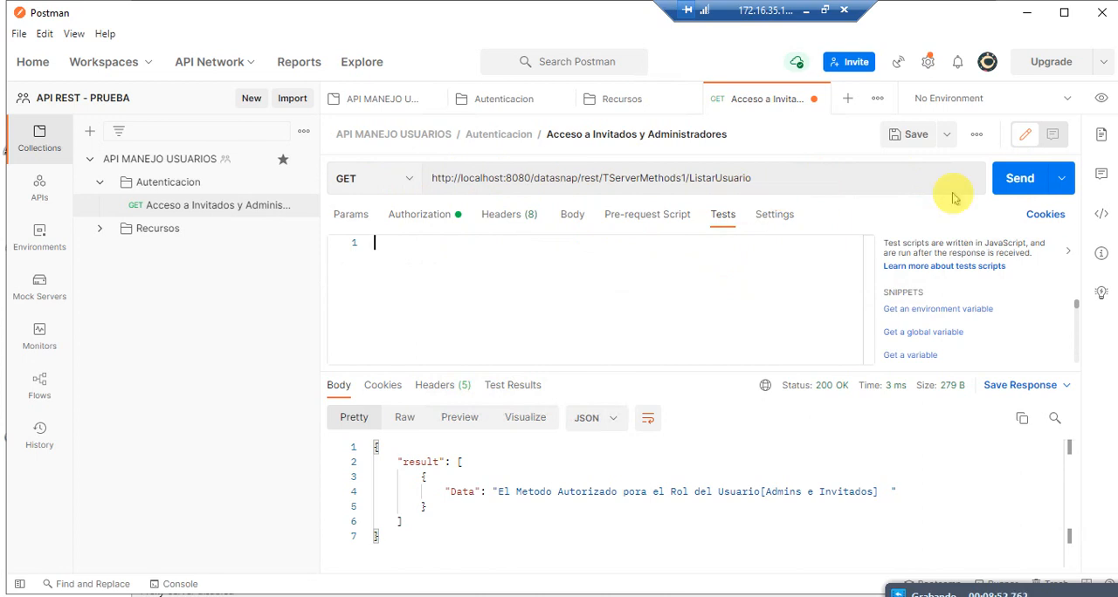
{"action": "left_click", "coordinate": [778, 217]}
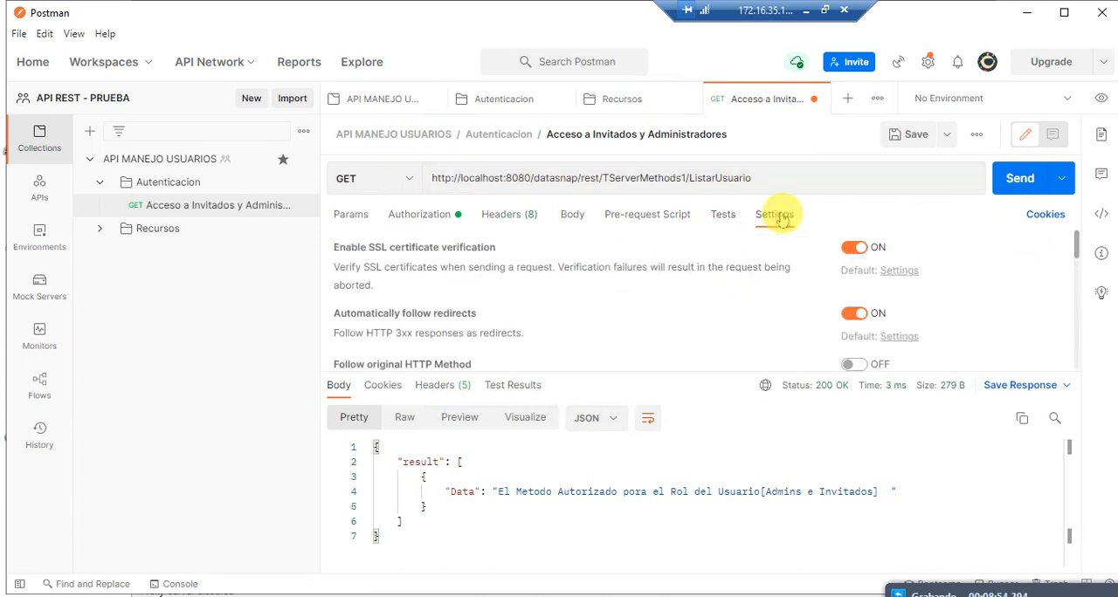
{"action": "left_click", "coordinate": [388, 387]}
{"action": "left_click", "coordinate": [432, 395]}
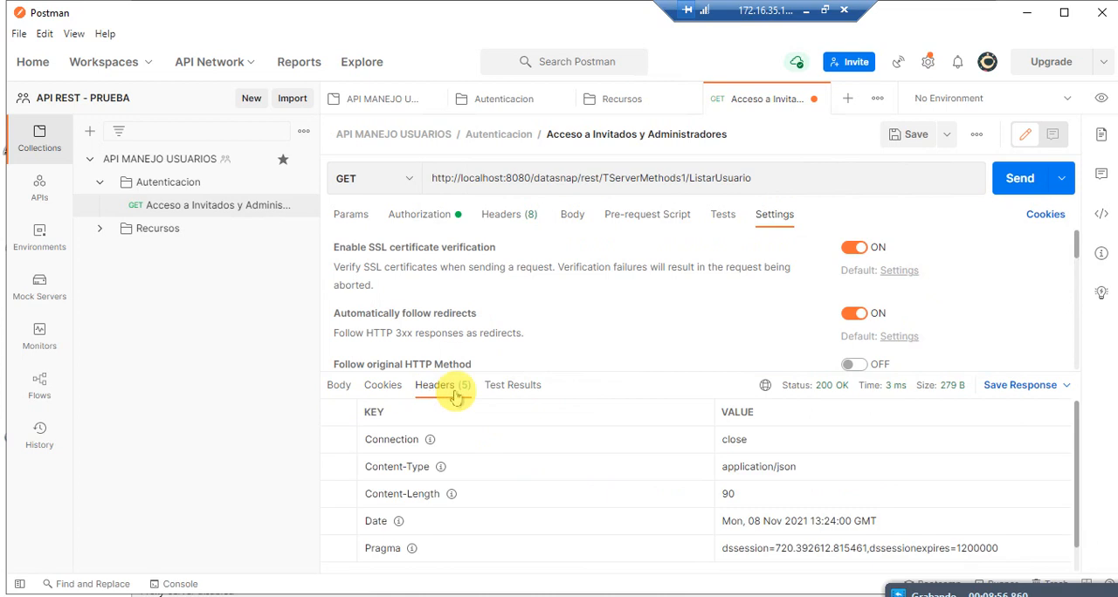
{"action": "left_click", "coordinate": [512, 385]}
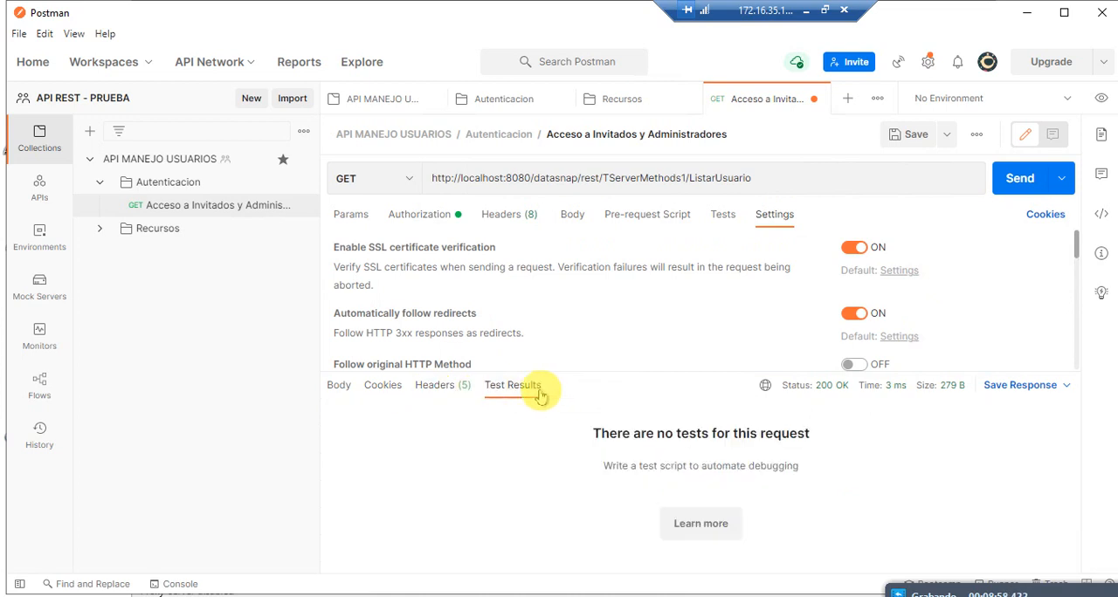
{"action": "left_click", "coordinate": [343, 387]}
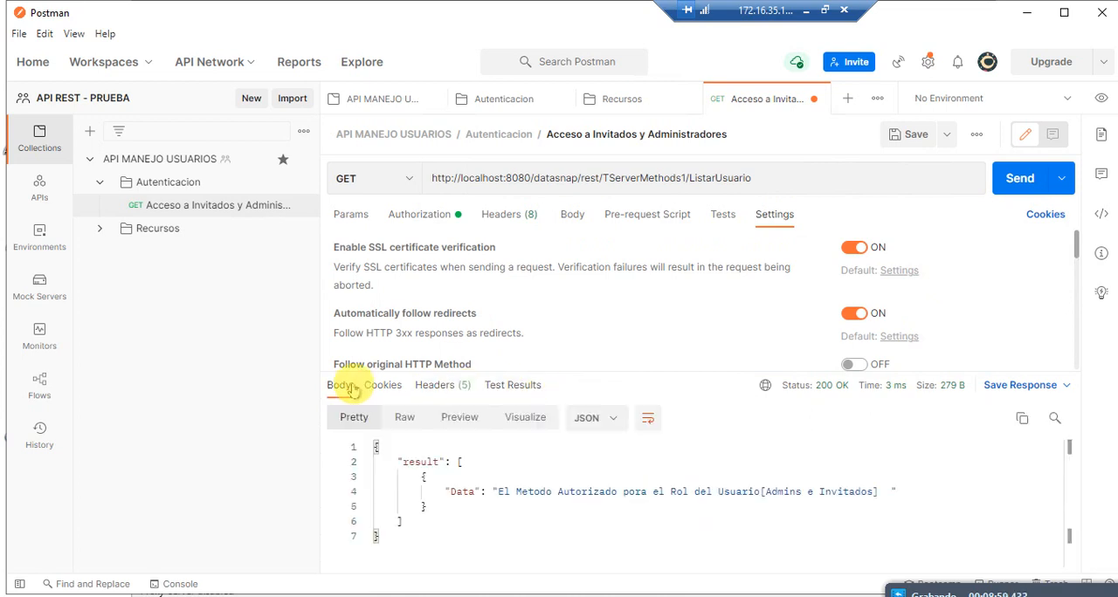
Step: Display the response body as XML and switch its format back to JSON
{"action": "left_click", "coordinate": [592, 421]}
{"action": "left_click", "coordinate": [605, 316]}
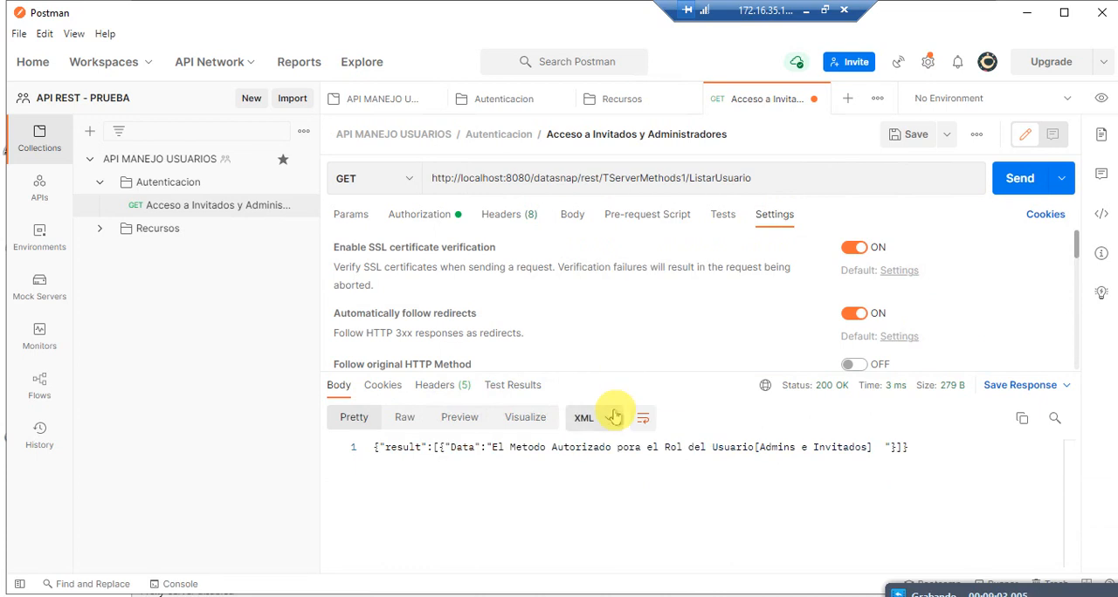
{"action": "left_click", "coordinate": [595, 417]}
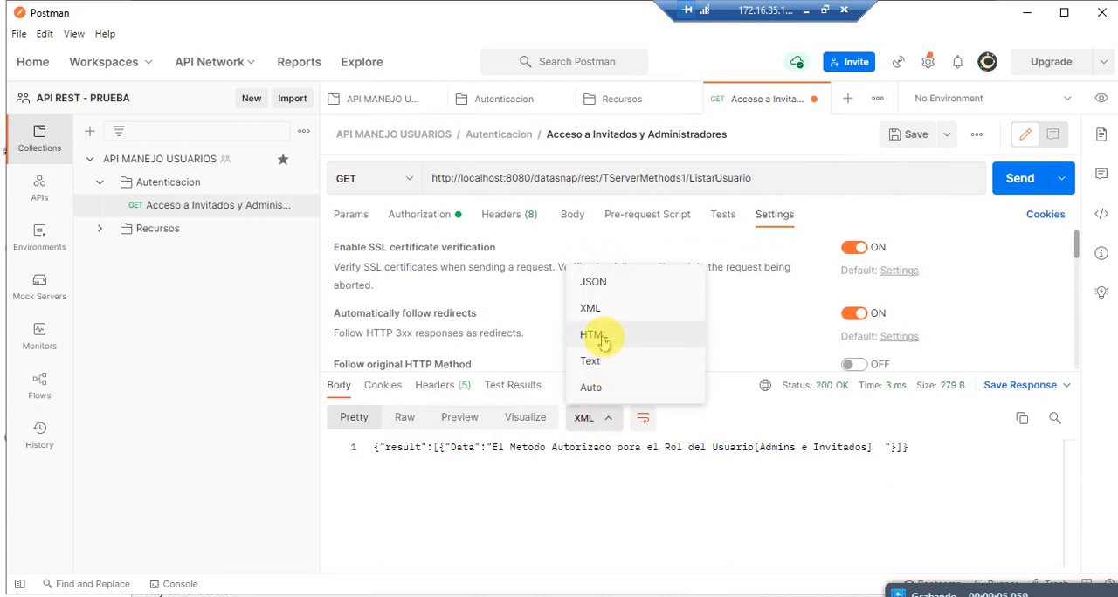
{"action": "left_click", "coordinate": [593, 283]}
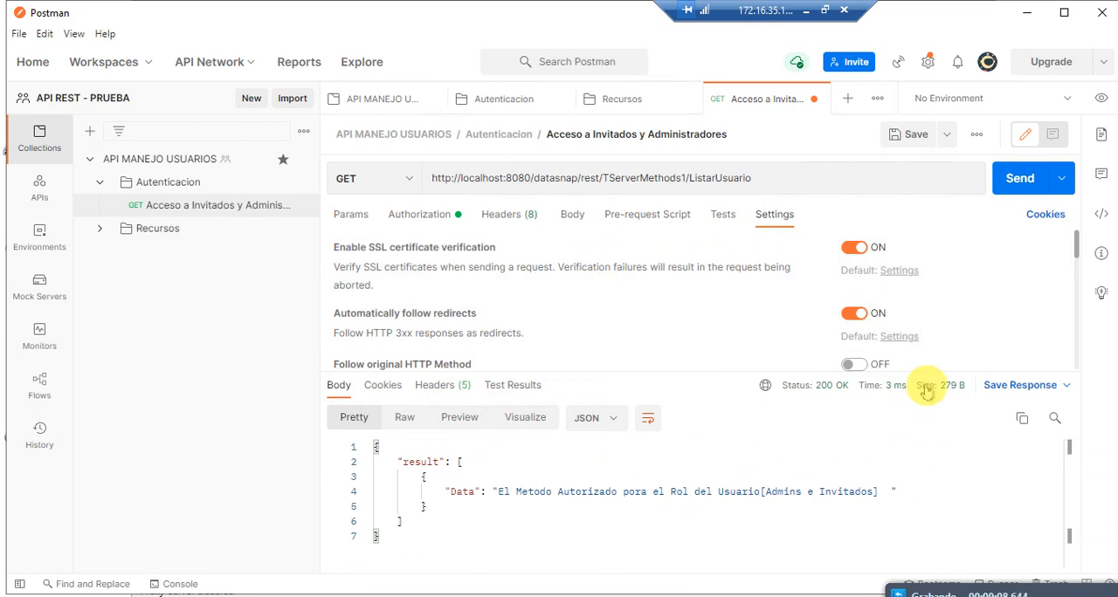
Step: Return to the request's query parameters and open its documentation
{"action": "left_click", "coordinate": [351, 215]}
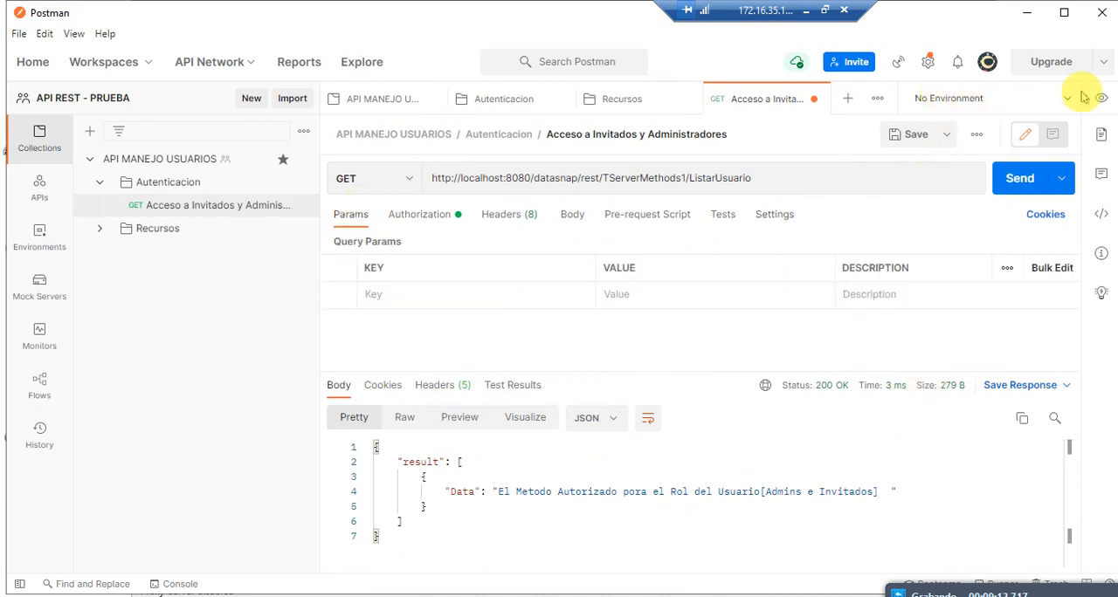
{"action": "left_click", "coordinate": [1100, 136]}
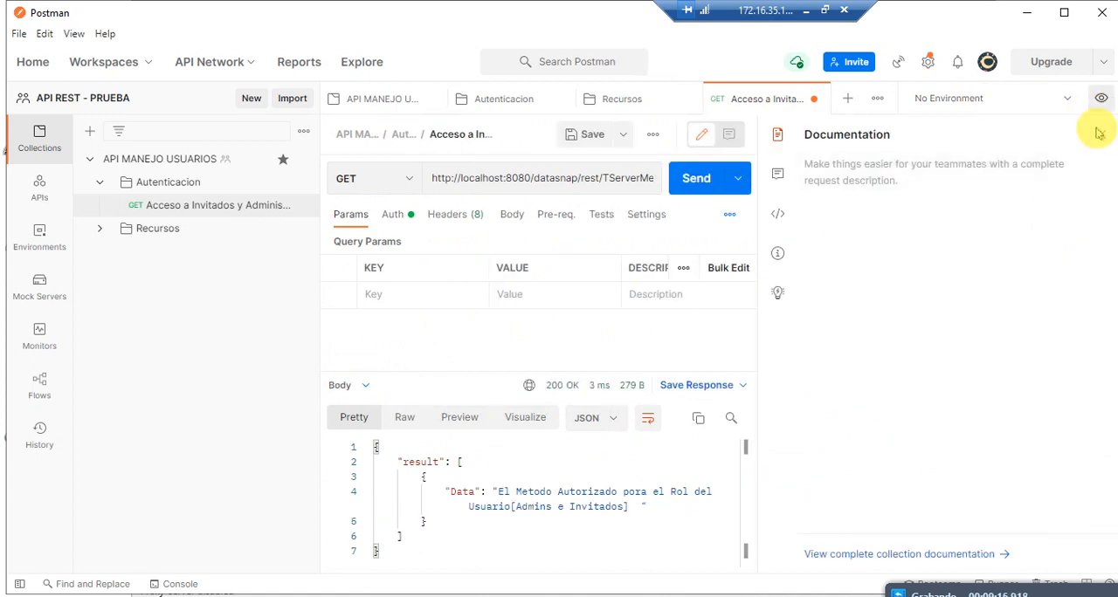
Step: Review the request's comments, code snippet and request details, and close the side pane
{"action": "left_click", "coordinate": [778, 174]}
{"action": "left_click", "coordinate": [778, 214]}
{"action": "left_click", "coordinate": [776, 256]}
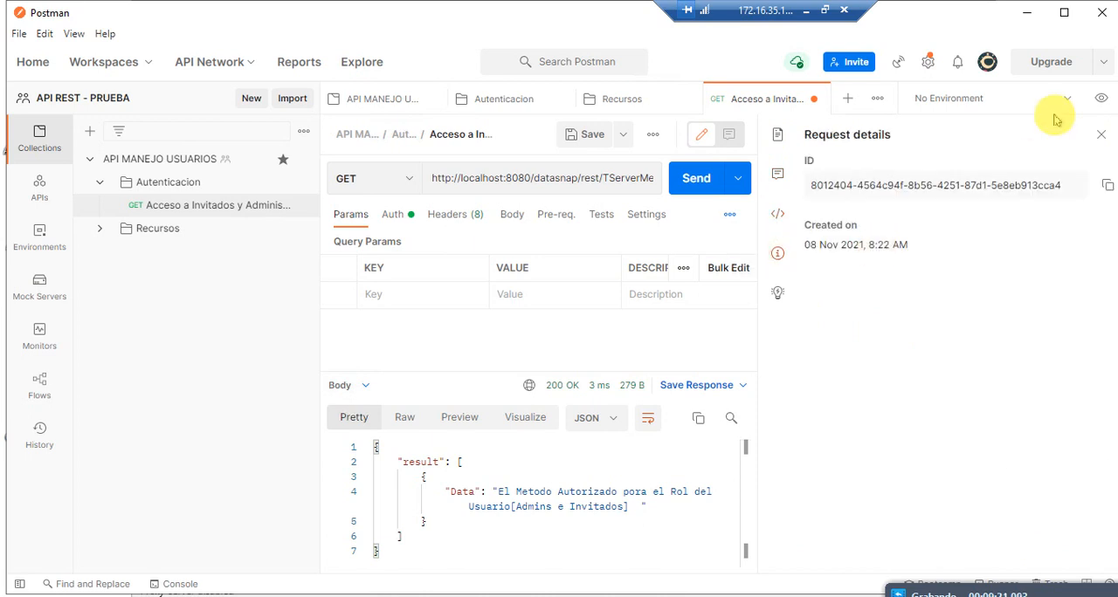
{"action": "left_click", "coordinate": [1099, 135]}
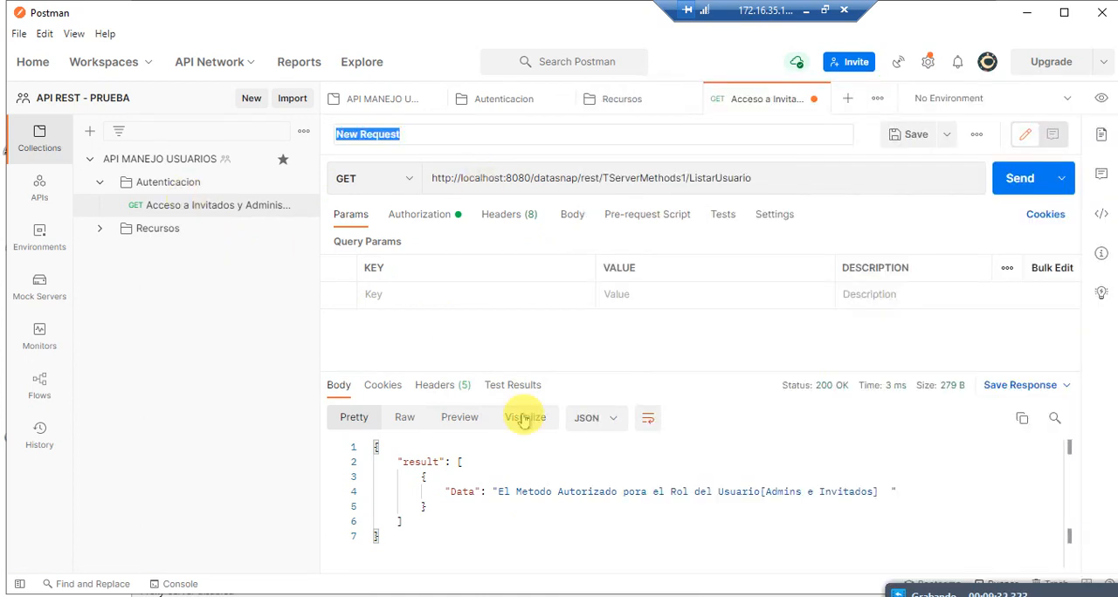
Step: Add a GET request named Acceso Administradores to the Autenticacion folder
{"action": "left_click", "coordinate": [164, 188]}
{"action": "right_click", "coordinate": [176, 187]}
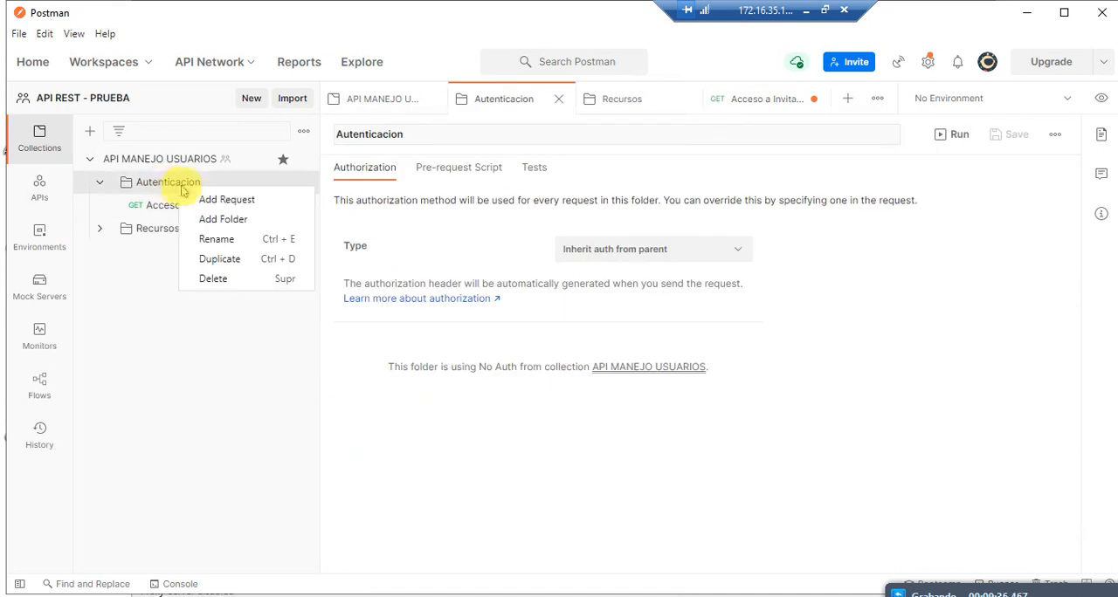
{"action": "left_click", "coordinate": [218, 200]}
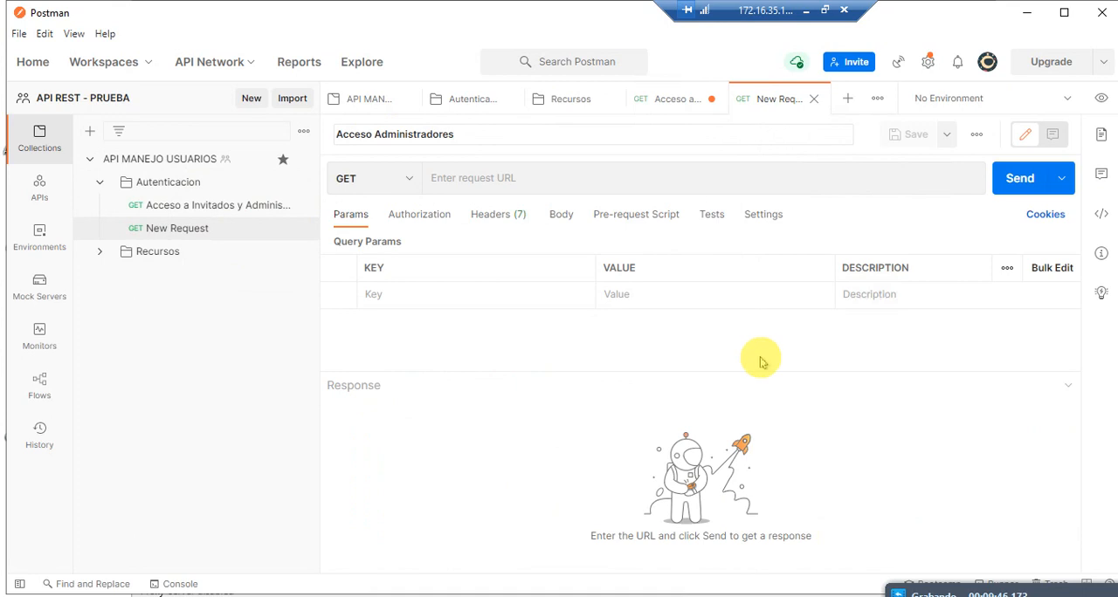
Step: Take the method path /CreacionUsuario from the server project and paste it as the URL of the Acceso Administradores request
{"action": "key", "text": "alt+Tab"}
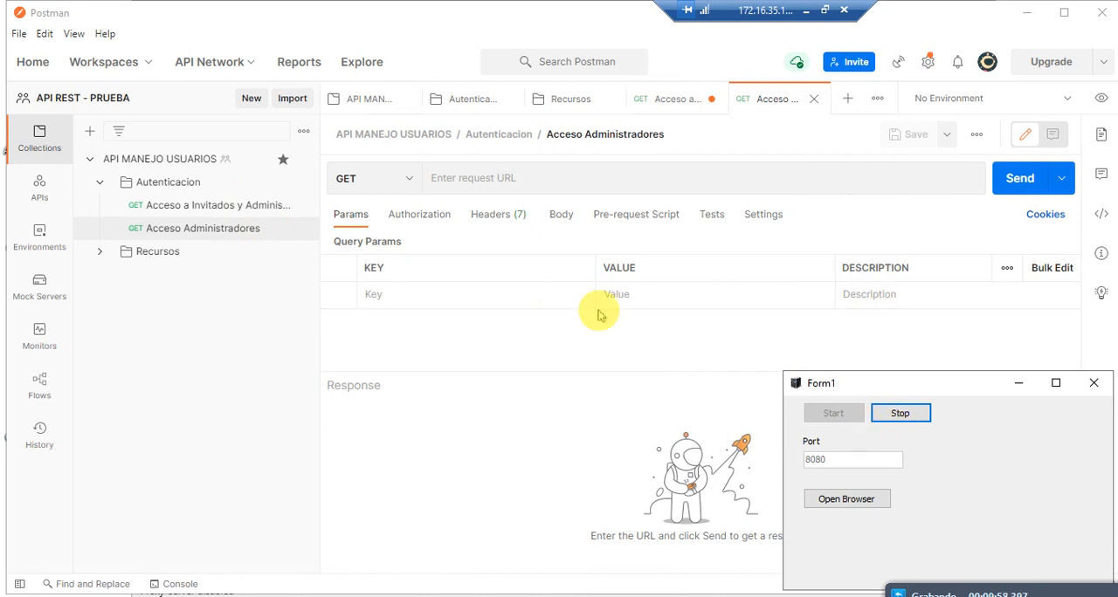
{"action": "left_click", "coordinate": [203, 241]}
{"action": "left_click", "coordinate": [529, 180]}
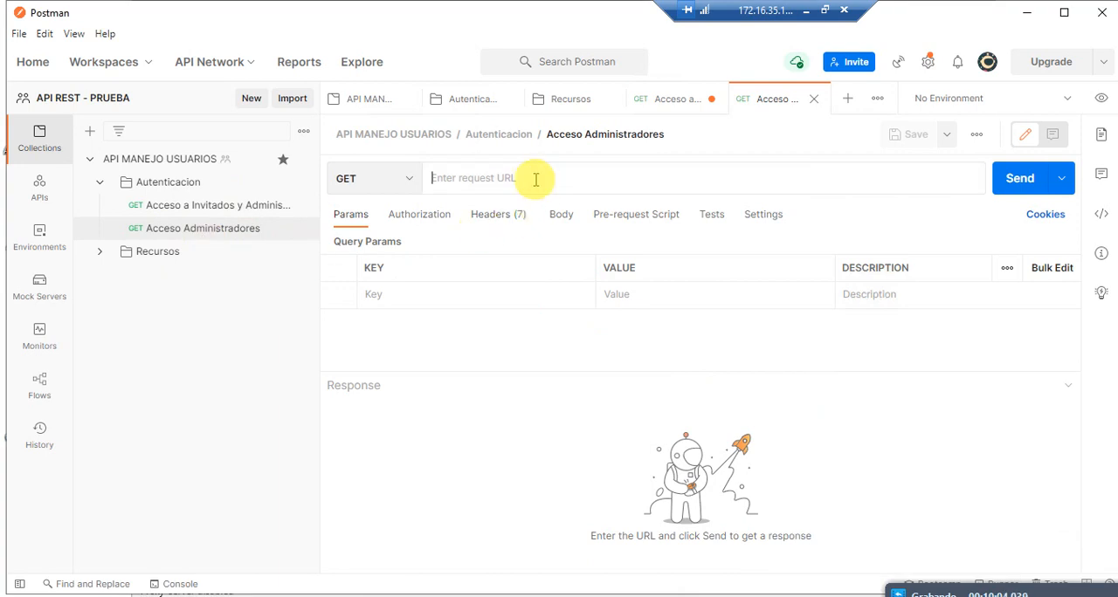
{"action": "type", "text": "/CreacionUsuario"}
{"action": "left_click", "coordinate": [166, 206]}
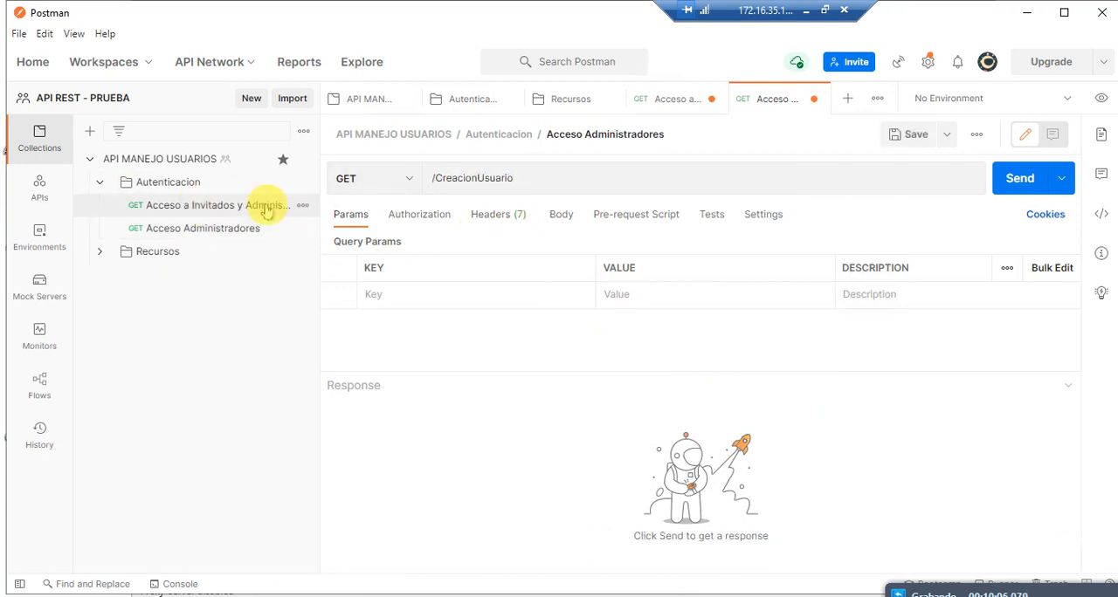
{"action": "left_click_drag", "start_coordinate": [602, 175], "coordinate": [294, 169]}
{"action": "key", "text": "ctrl+c"}
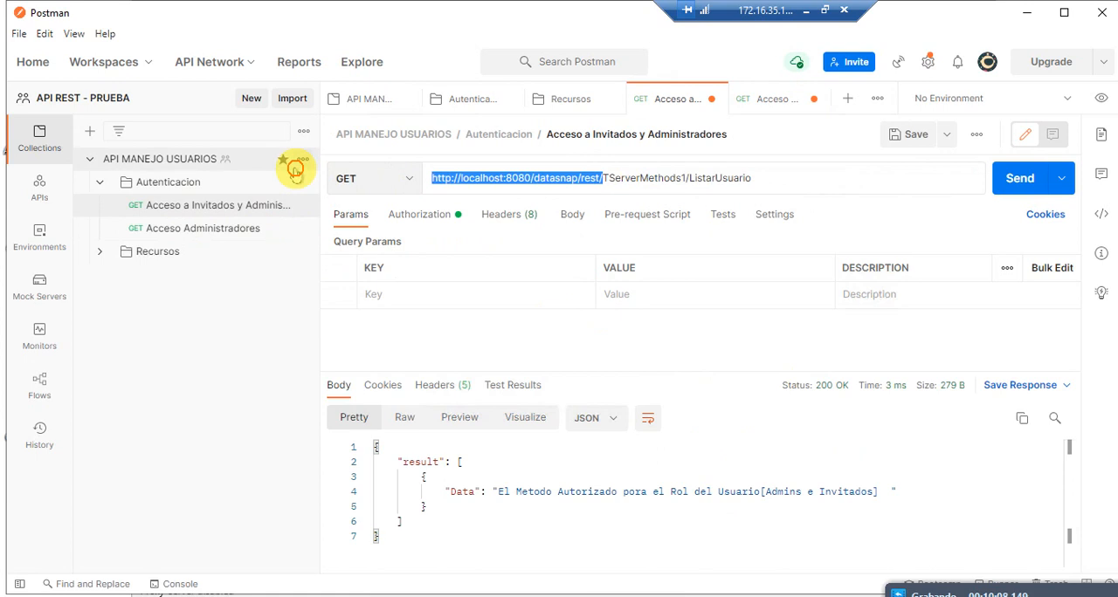
{"action": "left_click", "coordinate": [262, 227]}
{"action": "left_click", "coordinate": [437, 183]}
{"action": "key", "text": "ctrl+v"}
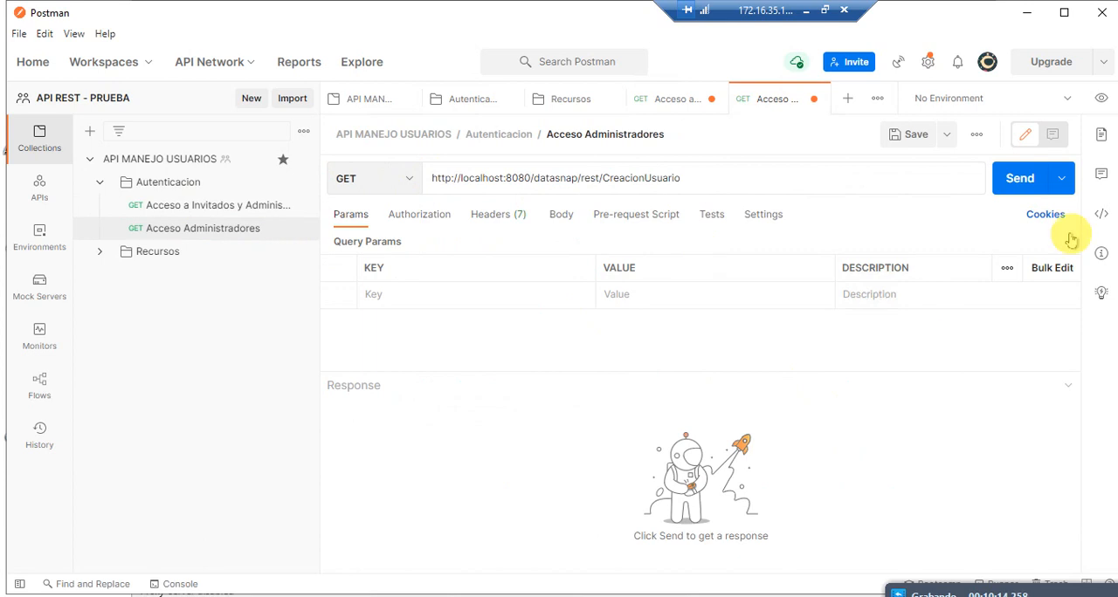
{"action": "left_click", "coordinate": [1018, 178]}
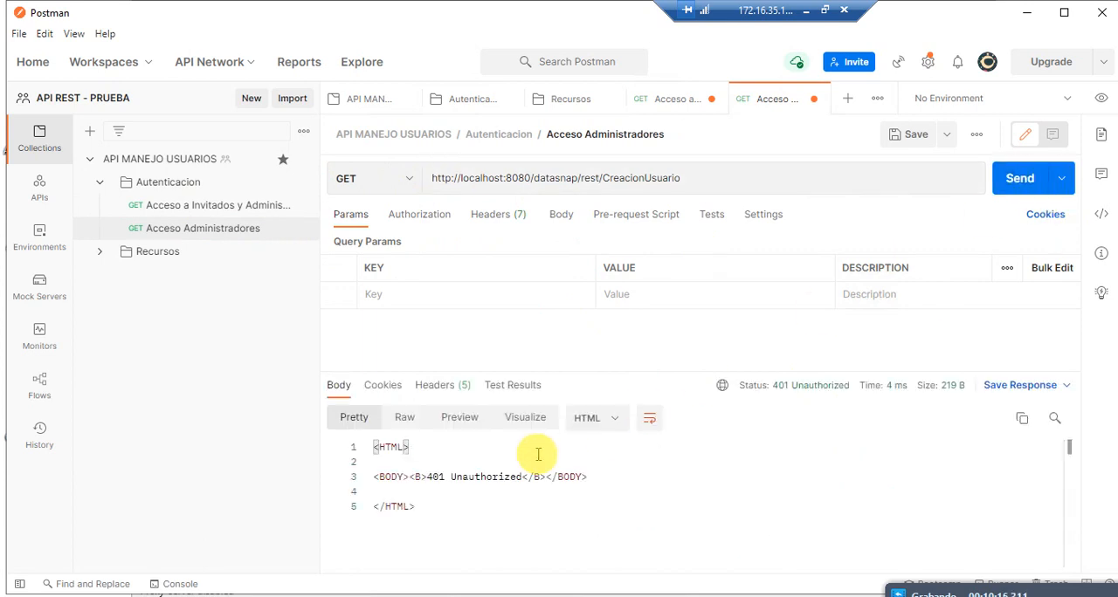
Step: Set the request's authorization to Basic Auth with username Admin and the account password, and send it
{"action": "left_click", "coordinate": [419, 221]}
{"action": "left_click", "coordinate": [470, 259]}
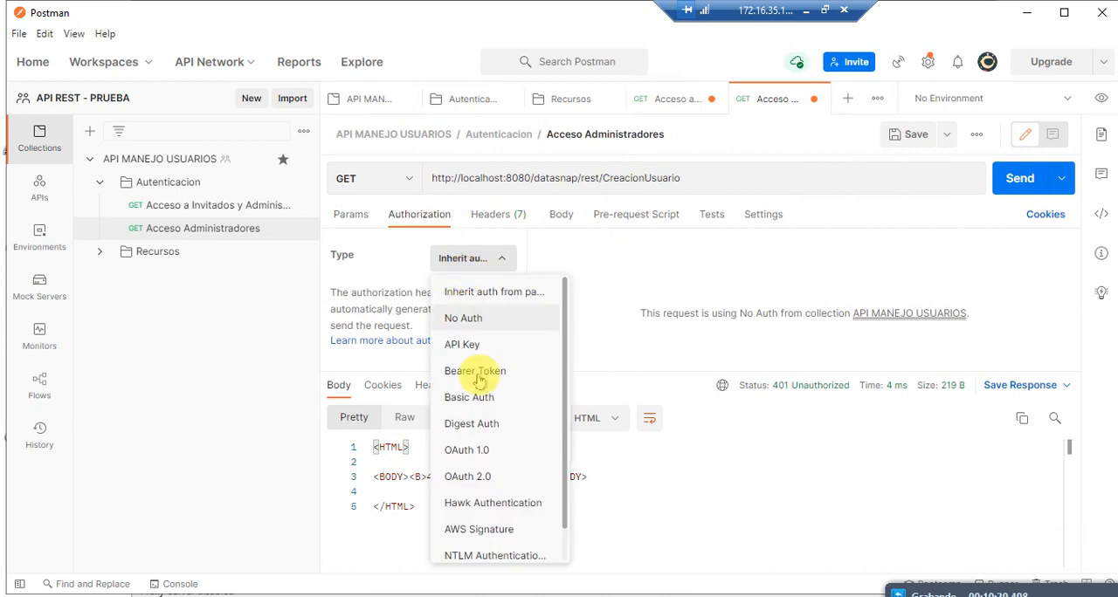
{"action": "left_click", "coordinate": [476, 400]}
{"action": "left_click", "coordinate": [846, 330]}
{"action": "left_click", "coordinate": [1019, 178]}
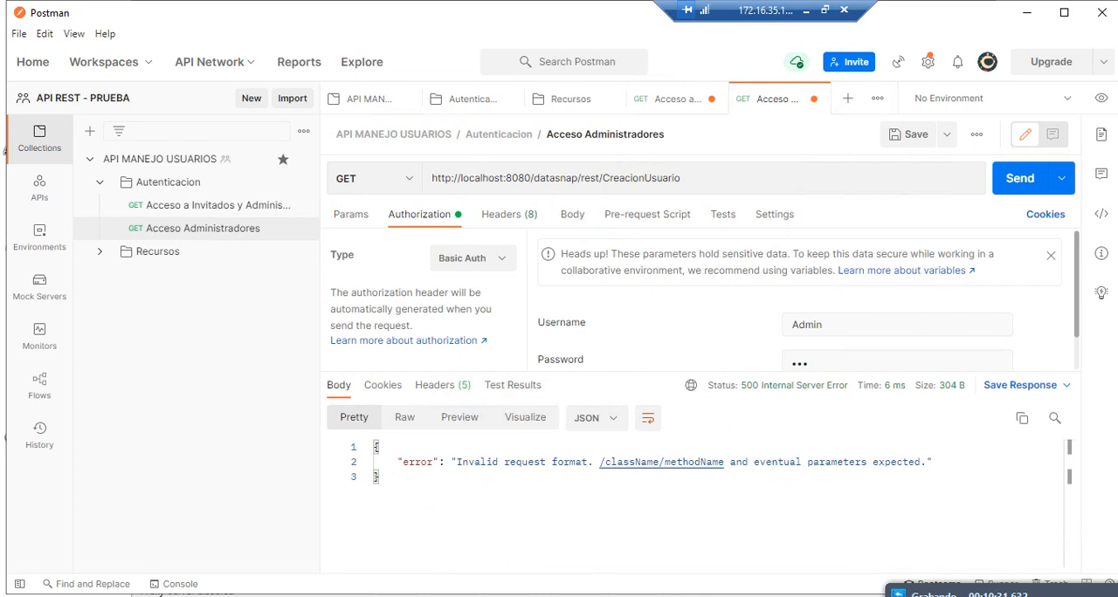
{"action": "left_click", "coordinate": [598, 179]}
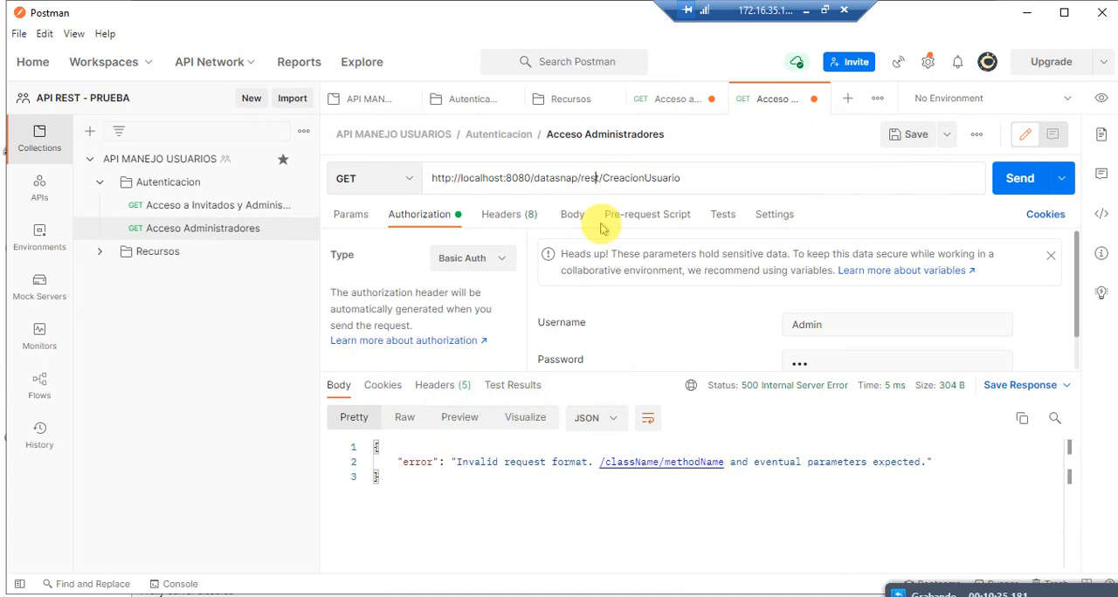
{"action": "left_click_drag", "start_coordinate": [603, 178], "coordinate": [249, 180]}
{"action": "key", "text": "ctrl+v"}
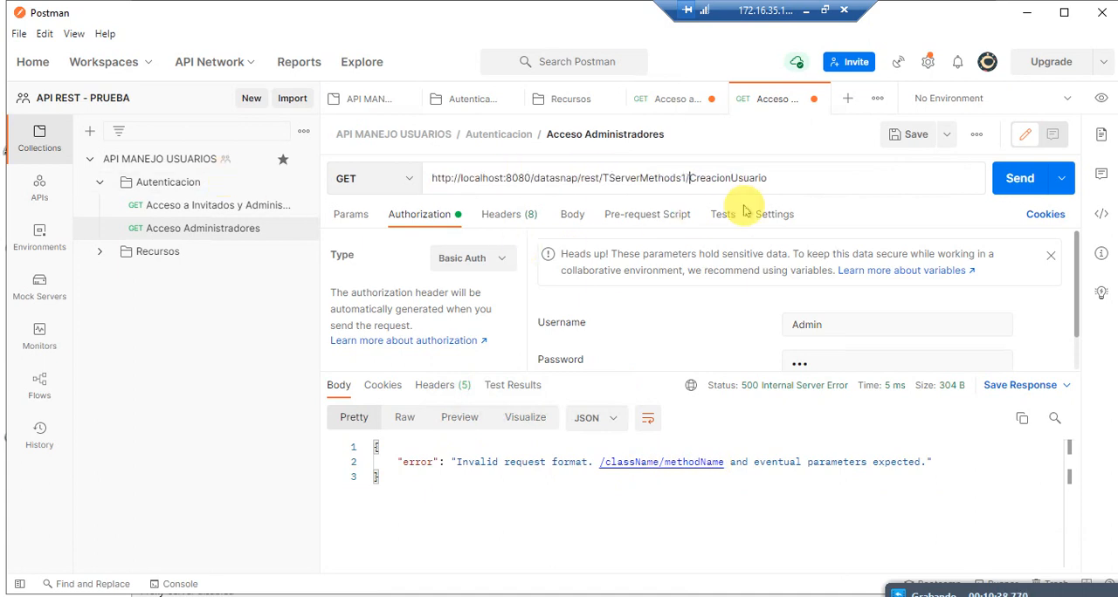
{"action": "left_click", "coordinate": [1010, 179]}
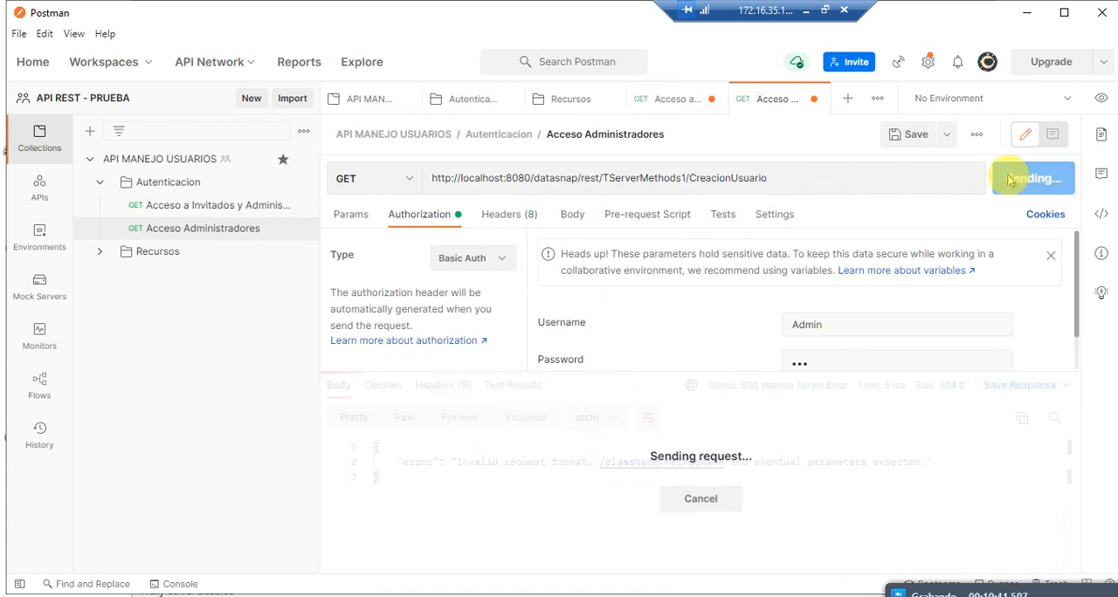
{"action": "double_click", "coordinate": [742, 491]}
Step: Change the Basic Auth username to Invitado and send the request to test guest access
{"action": "left_click", "coordinate": [836, 328]}
{"action": "left_click", "coordinate": [799, 327]}
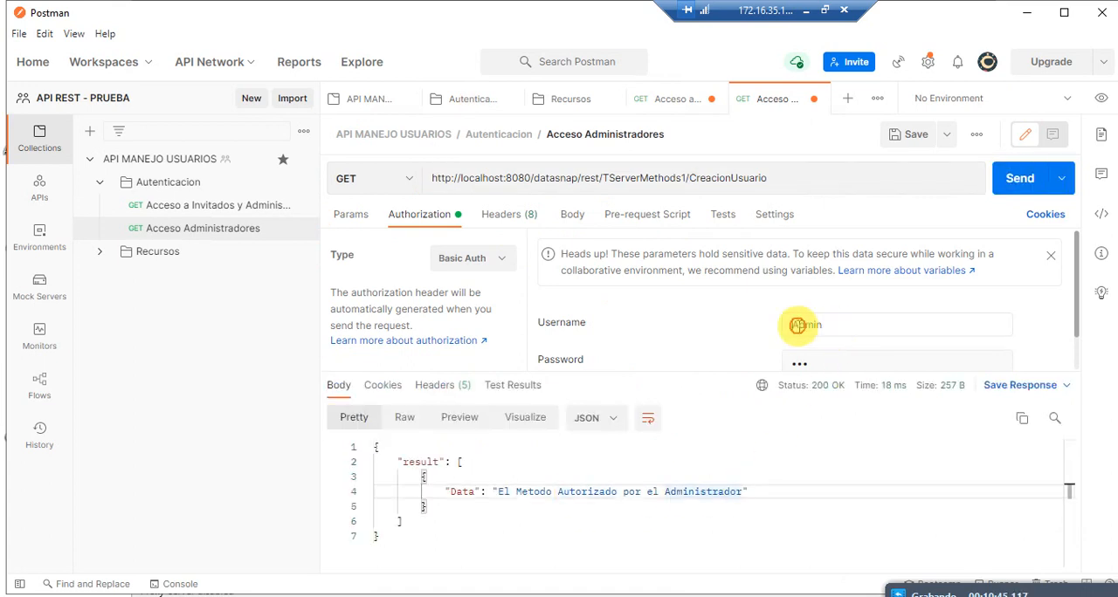
{"action": "double_click", "coordinate": [797, 326]}
{"action": "key", "text": "BackSpace"}
{"action": "type", "text": "Invitado"}
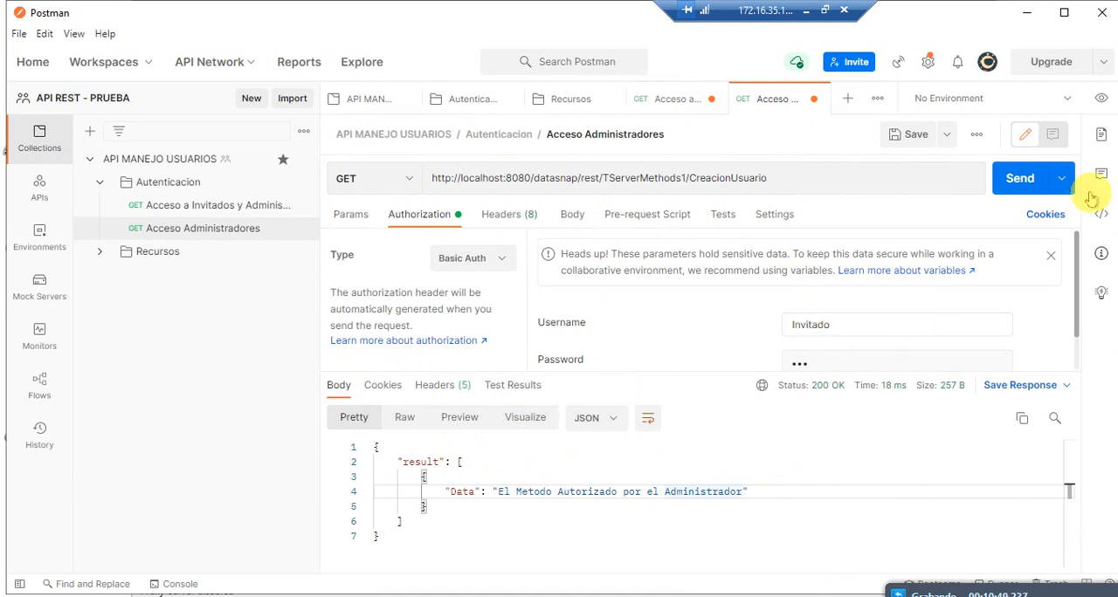
{"action": "left_click", "coordinate": [1013, 179]}
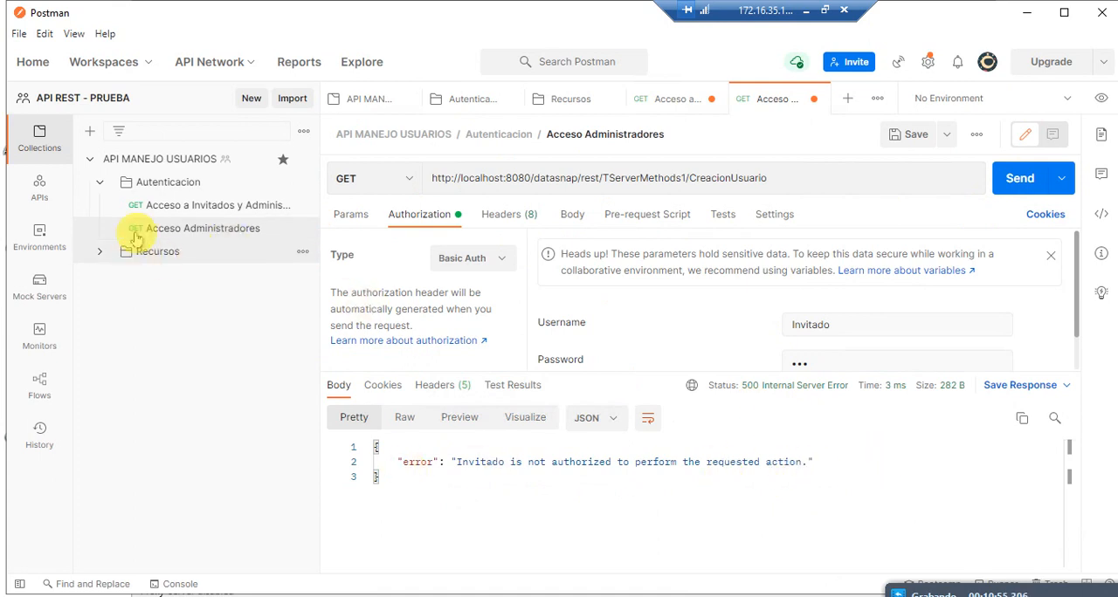
Step: Compare the two requests in the Autenticacion folder, examining the base URL they share
{"action": "left_click", "coordinate": [151, 183]}
{"action": "left_click", "coordinate": [99, 184]}
{"action": "left_click", "coordinate": [98, 184]}
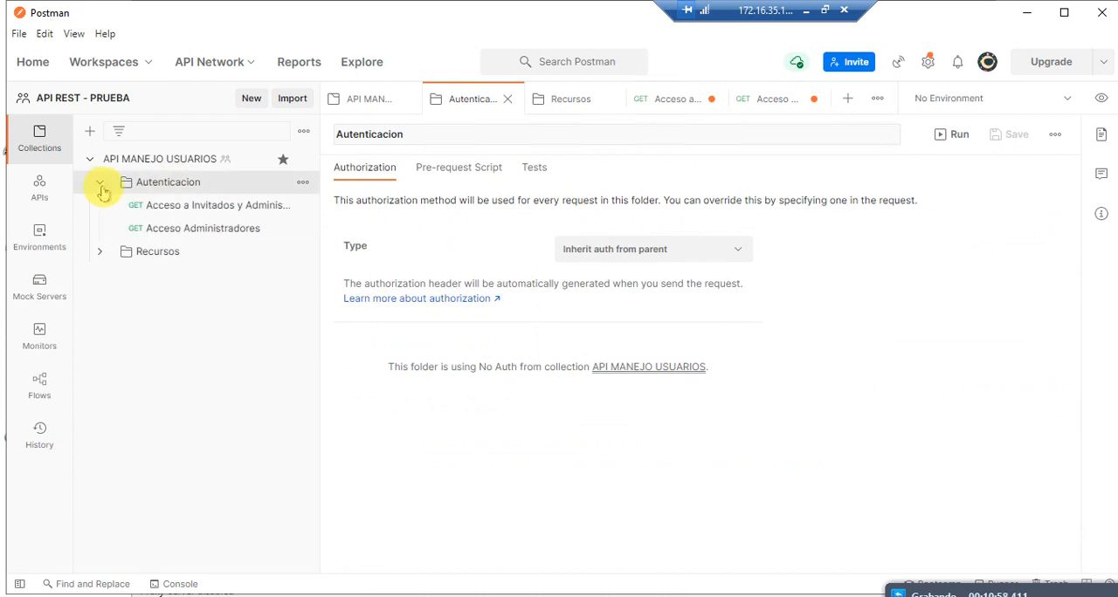
{"action": "left_click", "coordinate": [203, 205]}
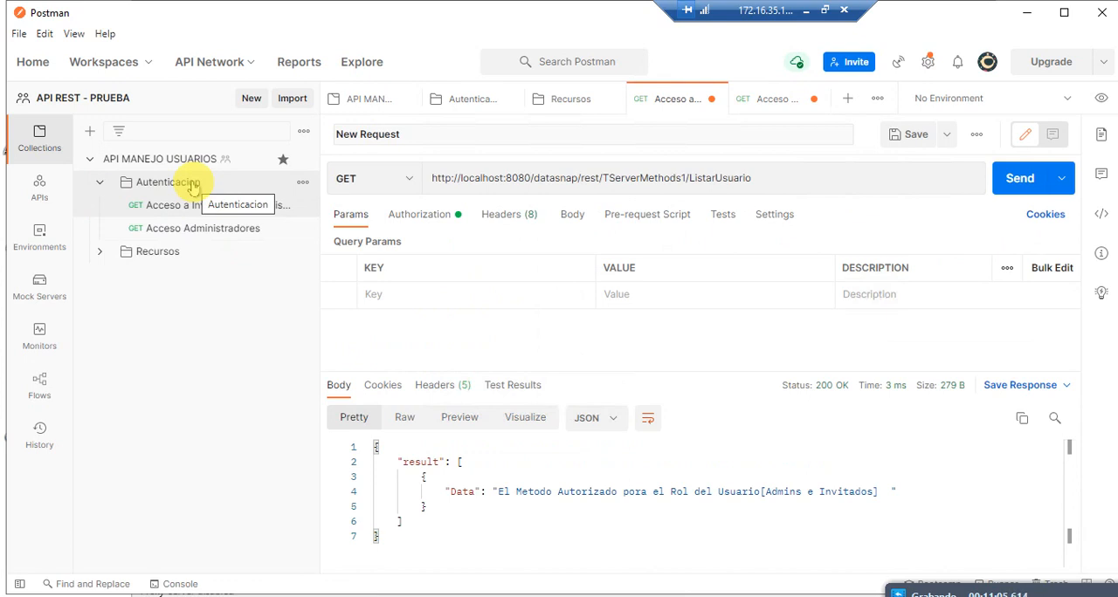
{"action": "left_click", "coordinate": [149, 183]}
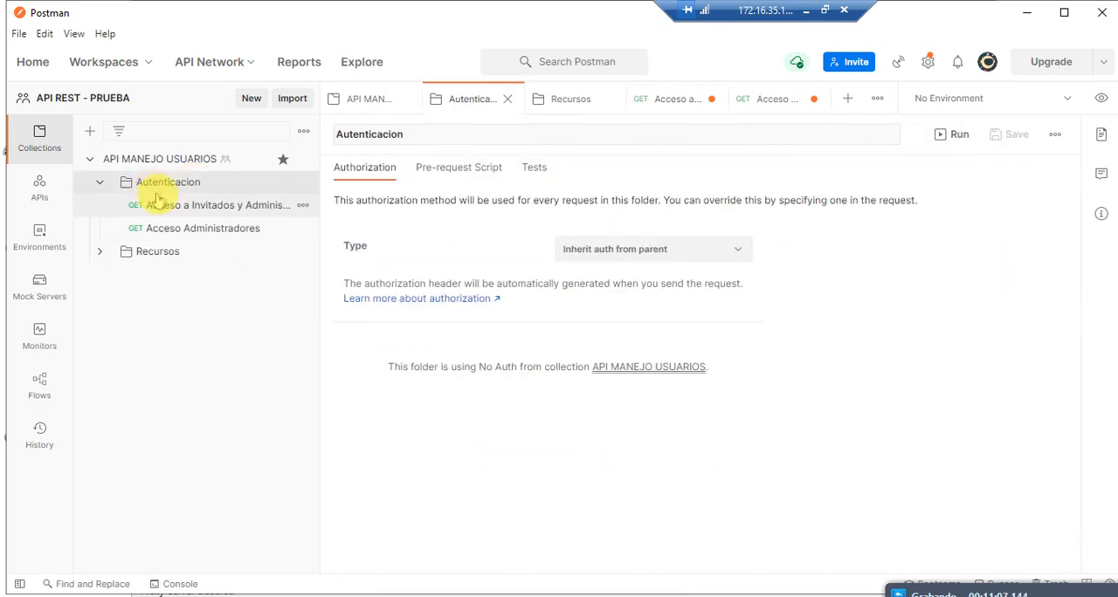
{"action": "left_click", "coordinate": [230, 210]}
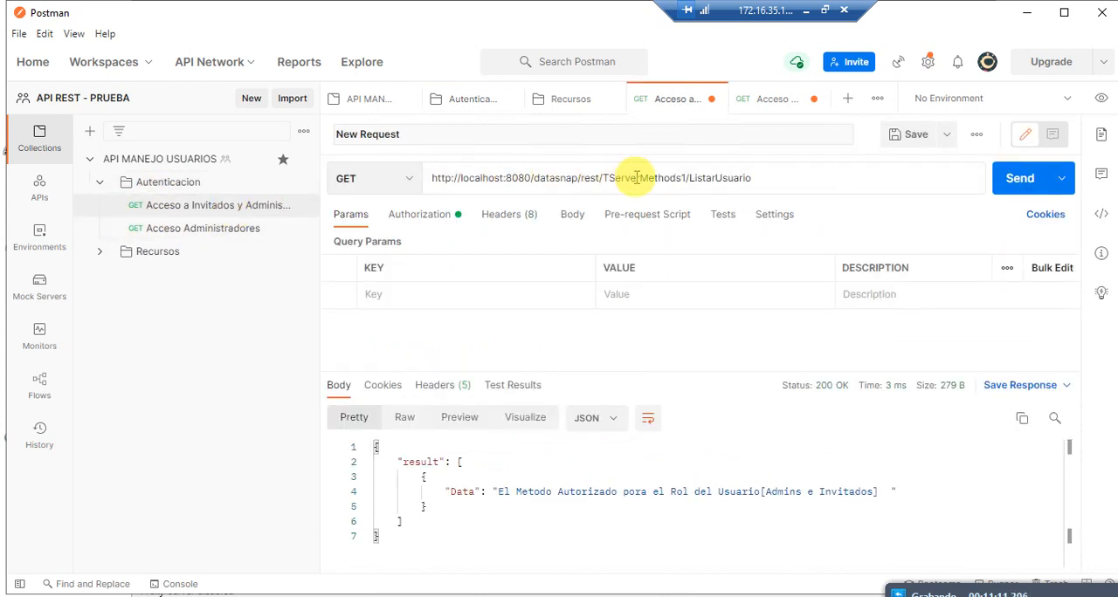
{"action": "left_click_drag", "start_coordinate": [686, 177], "coordinate": [390, 166]}
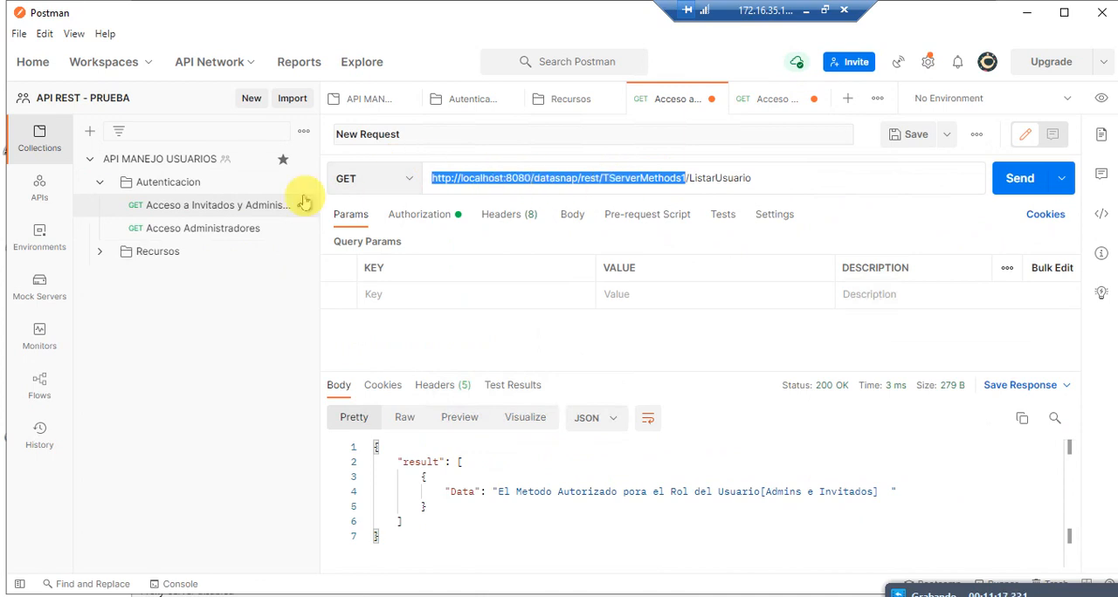
{"action": "left_click", "coordinate": [244, 227]}
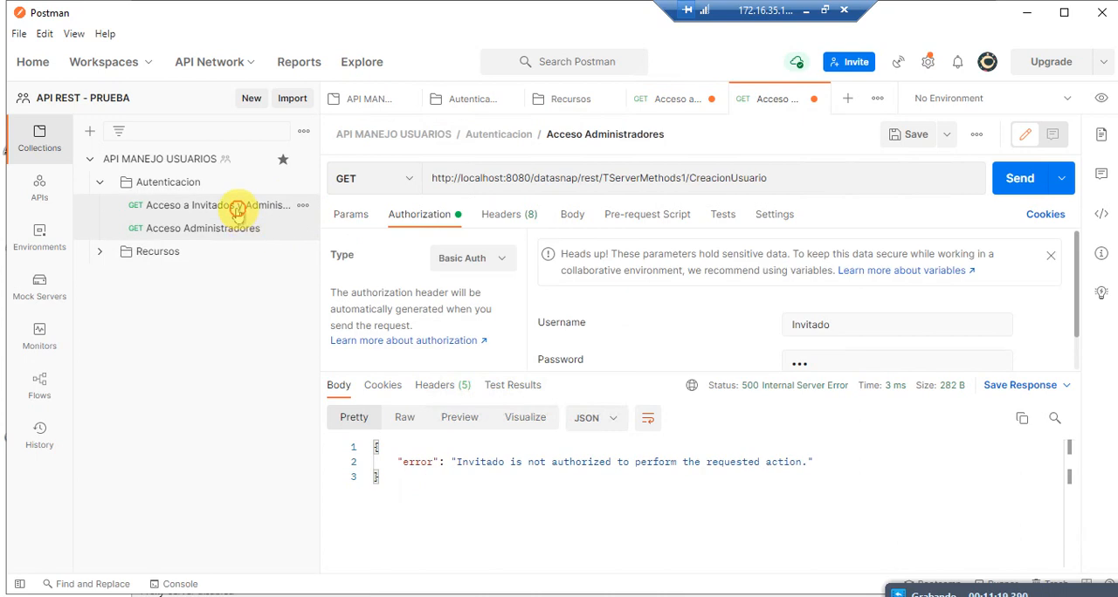
{"action": "left_click", "coordinate": [237, 210]}
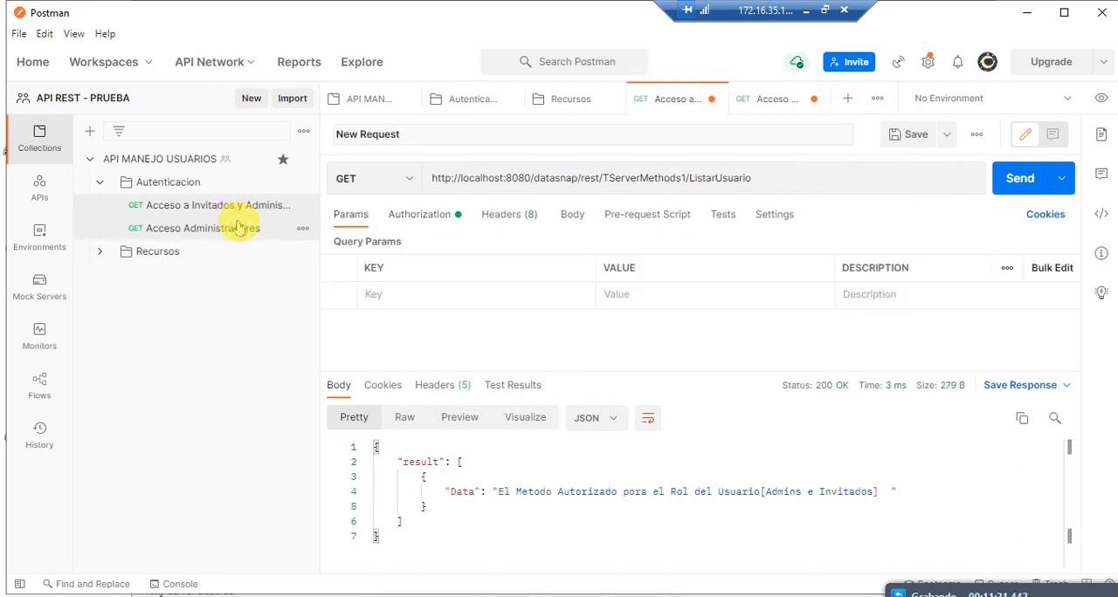
Step: Create an environment named URL_AUTENTICACION
{"action": "left_click", "coordinate": [39, 189]}
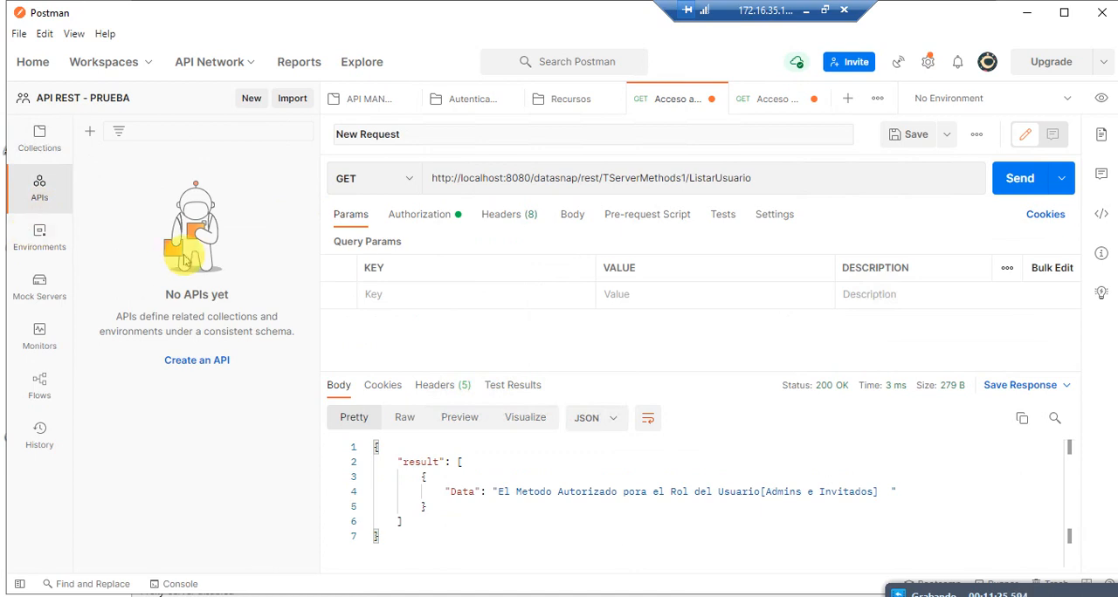
{"action": "left_click", "coordinate": [28, 252]}
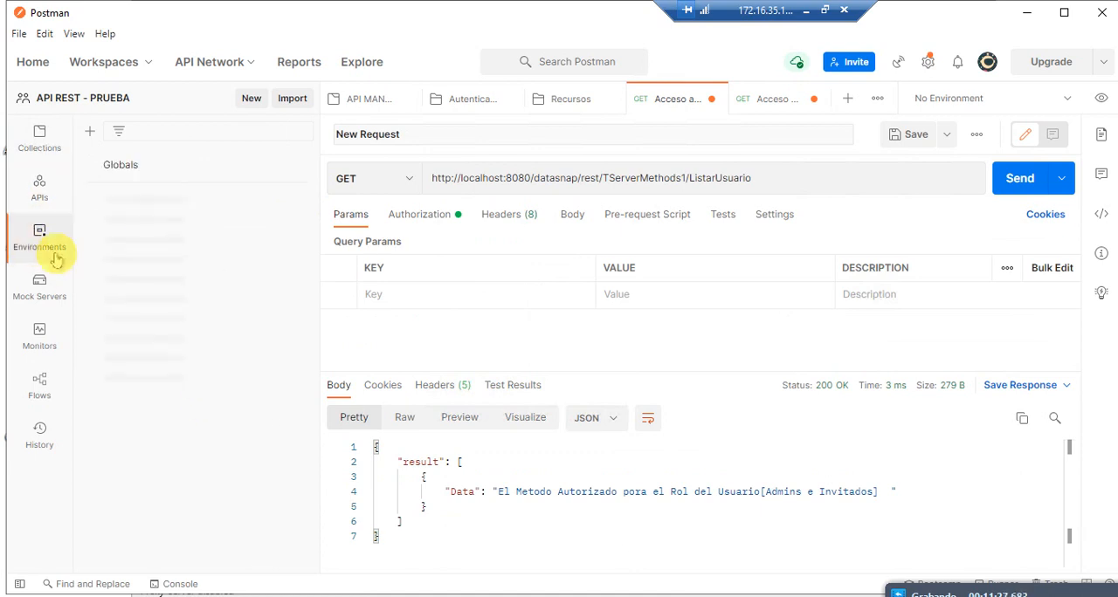
{"action": "left_click", "coordinate": [194, 406]}
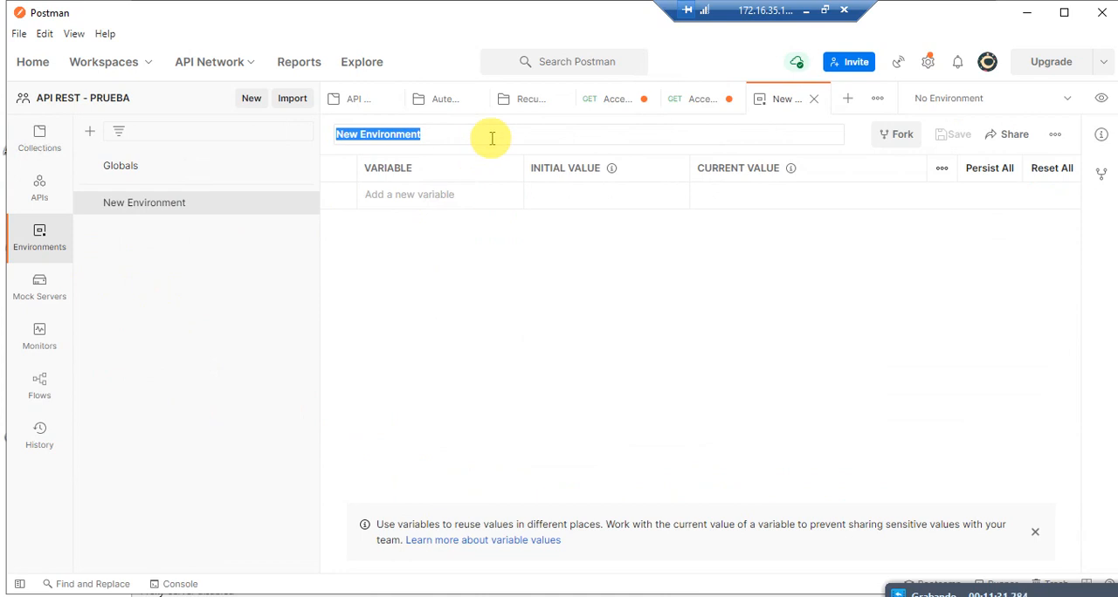
{"action": "key", "text": "BackSpace"}
{"action": "type", "text": "URL_AUTENTICACION"}
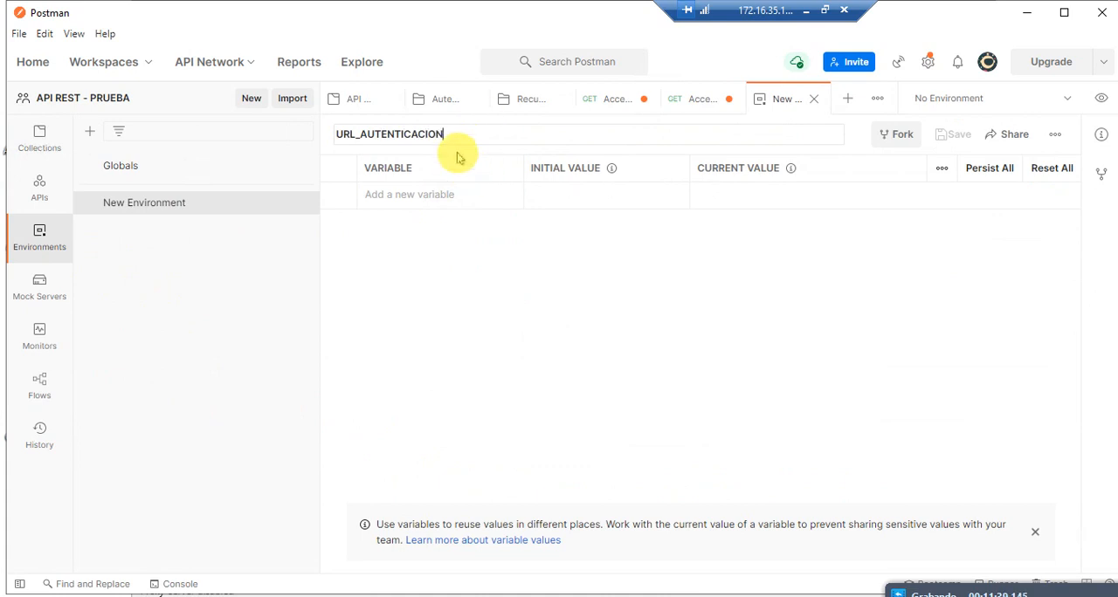
{"action": "left_click", "coordinate": [460, 132]}
{"action": "double_click", "coordinate": [460, 132]}
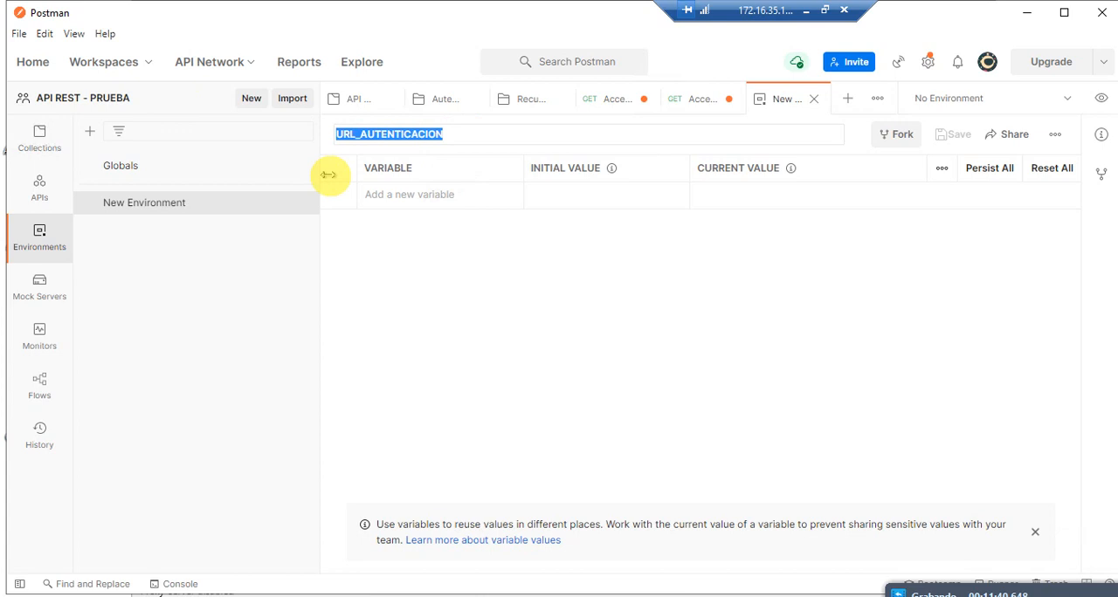
{"action": "left_click", "coordinate": [437, 194]}
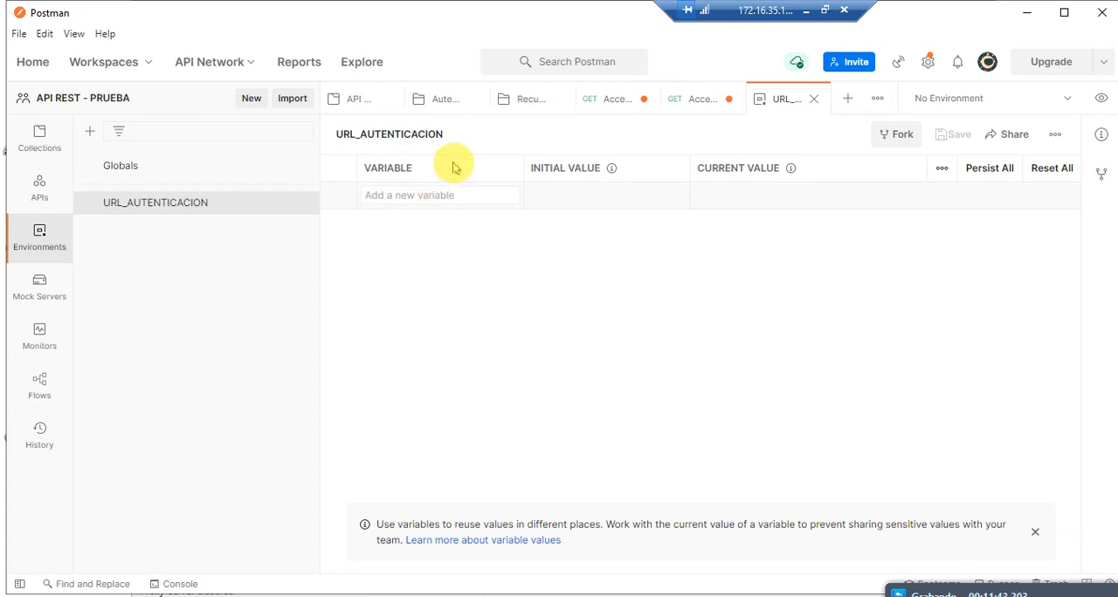
Step: Rename the URL_AUTENTICACION environment as VARIABLES API USUARIOS
{"action": "double_click", "coordinate": [456, 135]}
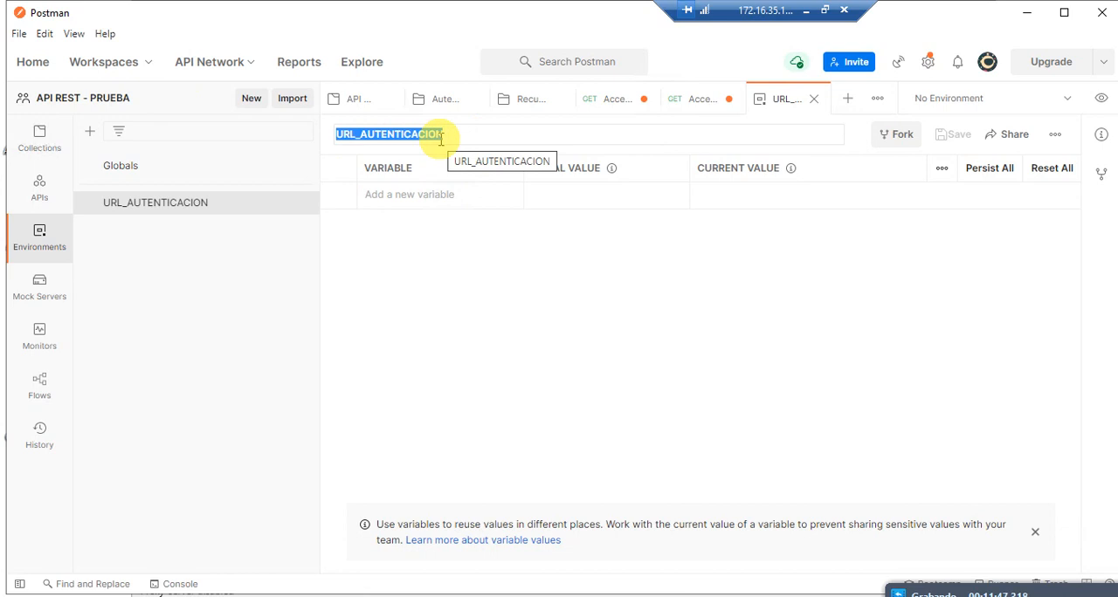
{"action": "type", "text": "ENT"}
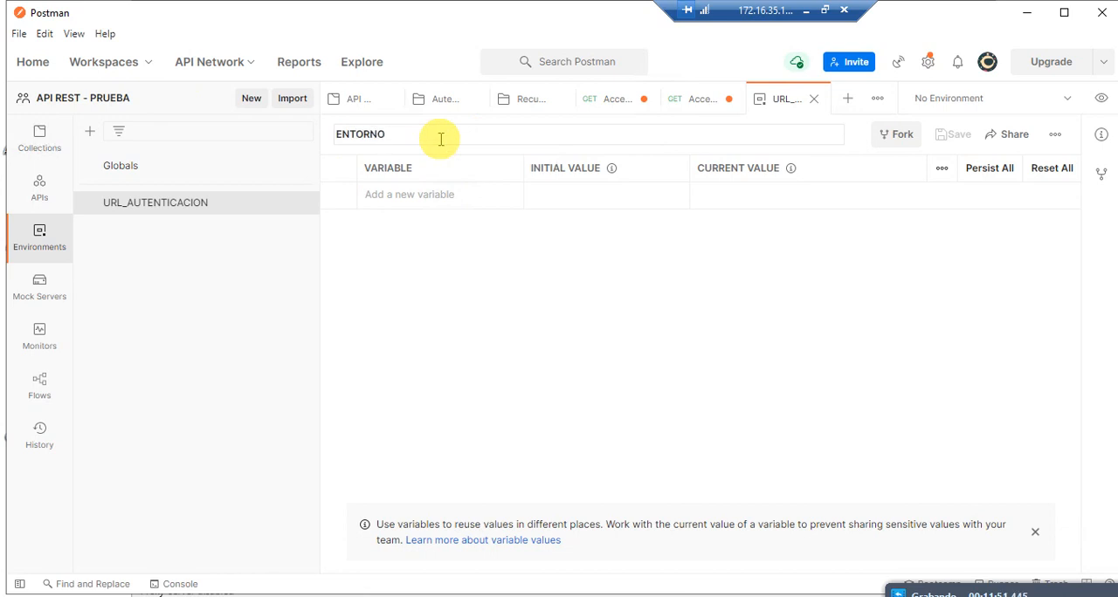
{"action": "type", "text": "ORN"}
{"action": "key", "text": "BackSpace"}
{"action": "key", "text": "BackSpace"}
{"action": "key", "text": "BackSpace"}
{"action": "key", "text": "BackSpace"}
{"action": "key", "text": "BackSpace"}
{"action": "key", "text": "BackSpace"}
{"action": "type", "text": "VAR"}
{"action": "key", "text": "Return"}
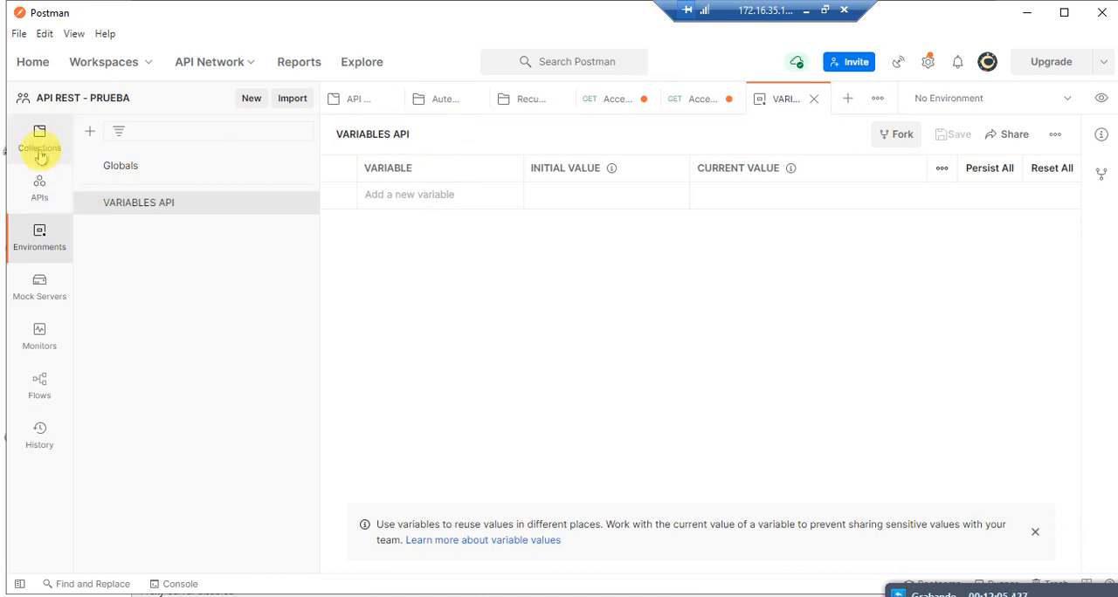
{"action": "left_click", "coordinate": [420, 135]}
{"action": "left_click", "coordinate": [420, 134]}
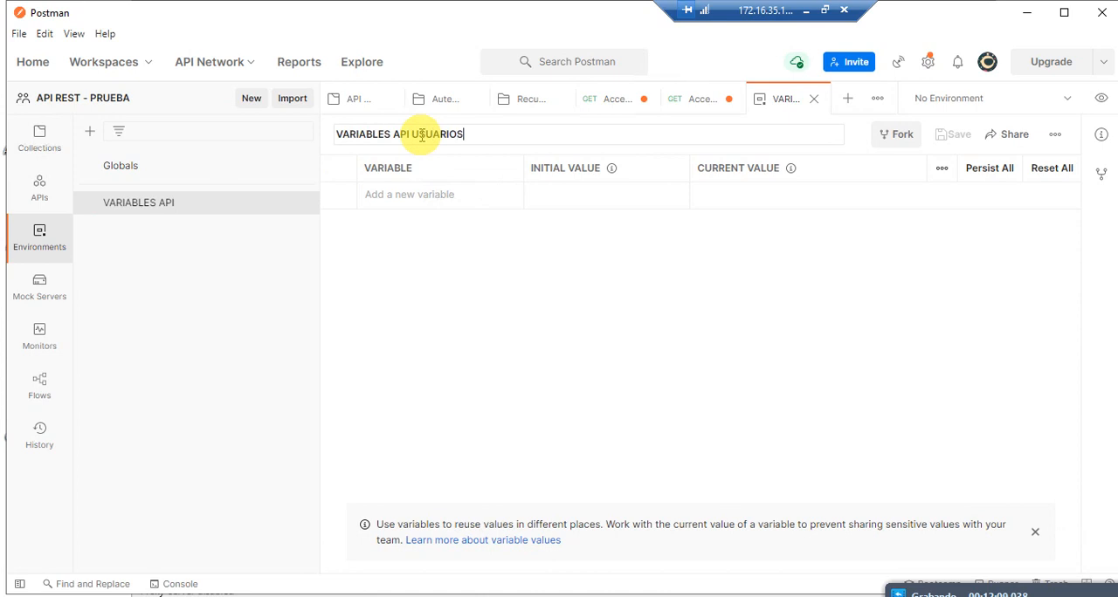
{"action": "left_click", "coordinate": [457, 186]}
{"action": "type", "text": "http://localhost:8080/datasnap/rest/TServerMethods1"}
{"action": "key", "text": "ctrl+z"}
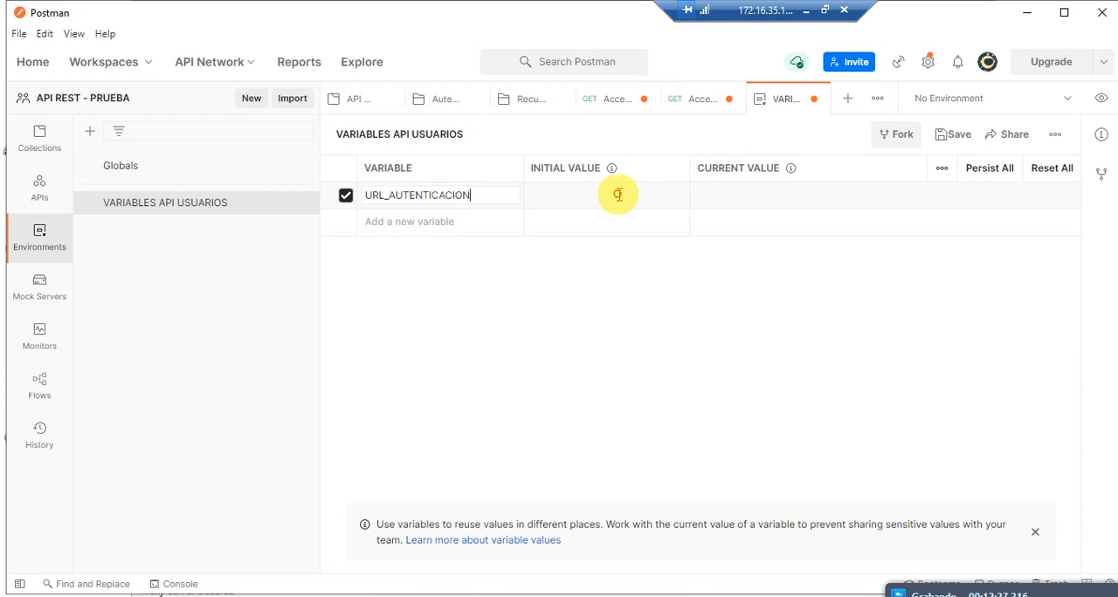
{"action": "type", "text": "http://localhost:8080/datasnap/rest/TServerMethods1"}
{"action": "left_click", "coordinate": [725, 195]}
{"action": "type", "text": "http://localhost:8080/datasnap/rest/TServerMethods1"}
{"action": "key", "text": "ctrl+z"}
{"action": "left_click", "coordinate": [648, 204]}
{"action": "left_click", "coordinate": [709, 201]}
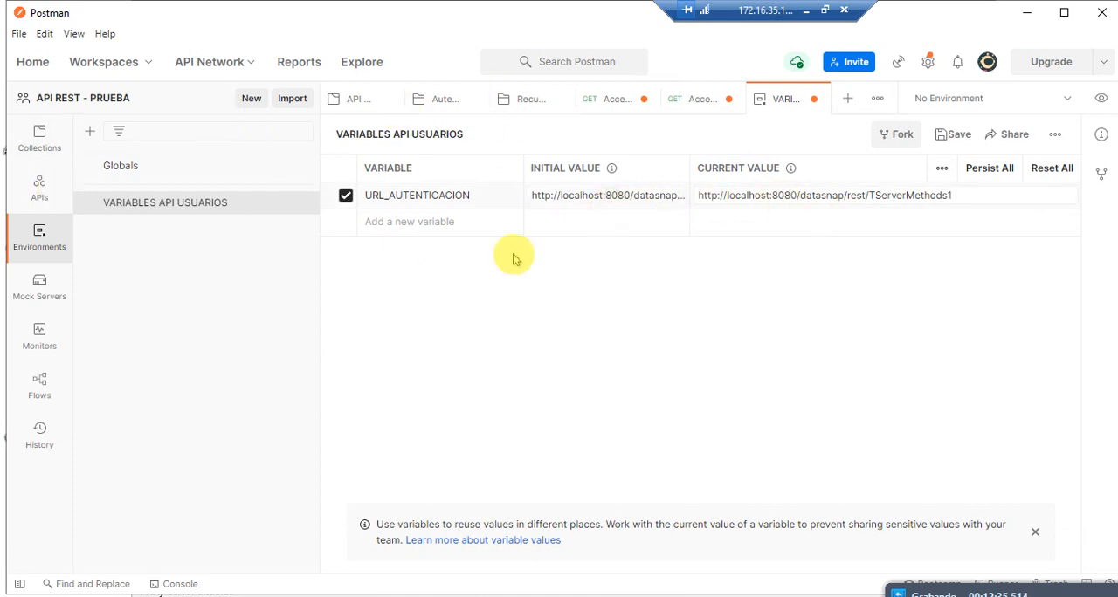
{"action": "left_click", "coordinate": [611, 223]}
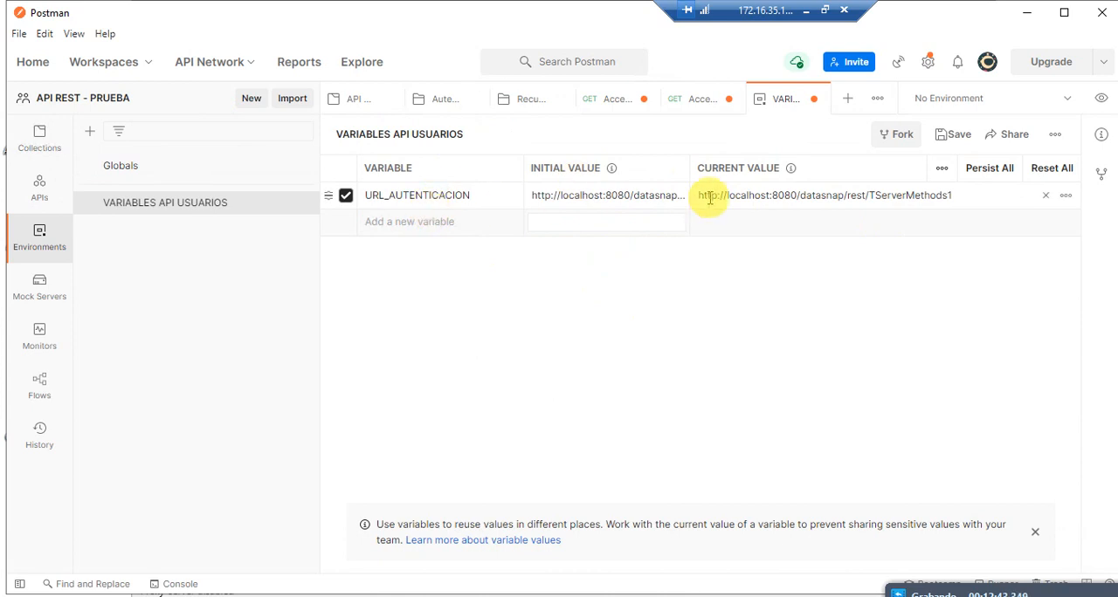
Step: Return to the API MANEJO USUARIOS collection and make VARIABLES API USUARIOS the active environment
{"action": "left_click", "coordinate": [40, 138]}
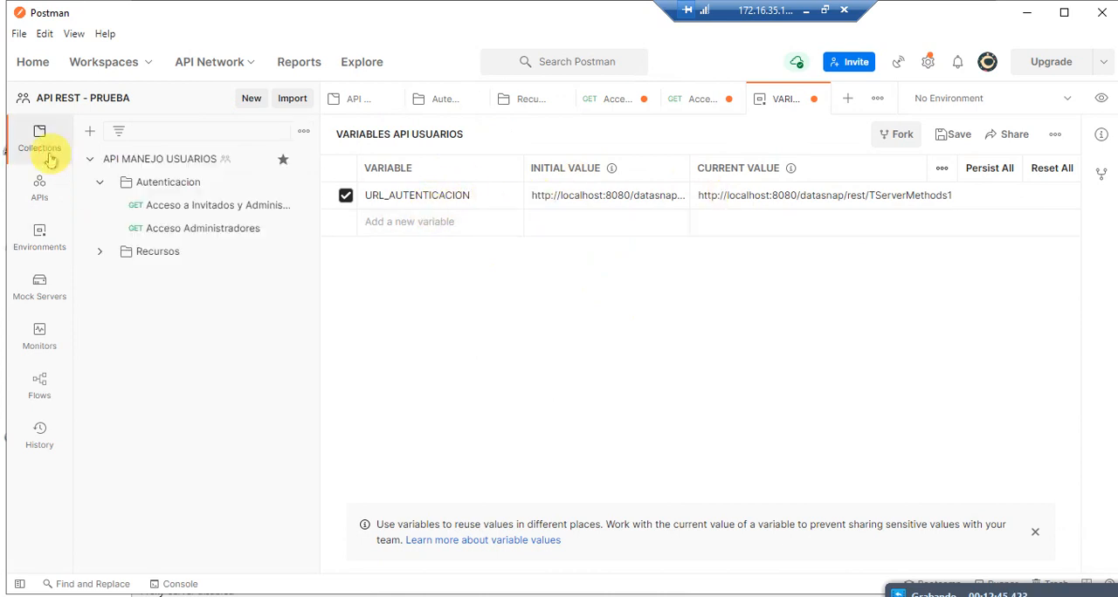
{"action": "double_click", "coordinate": [451, 196]}
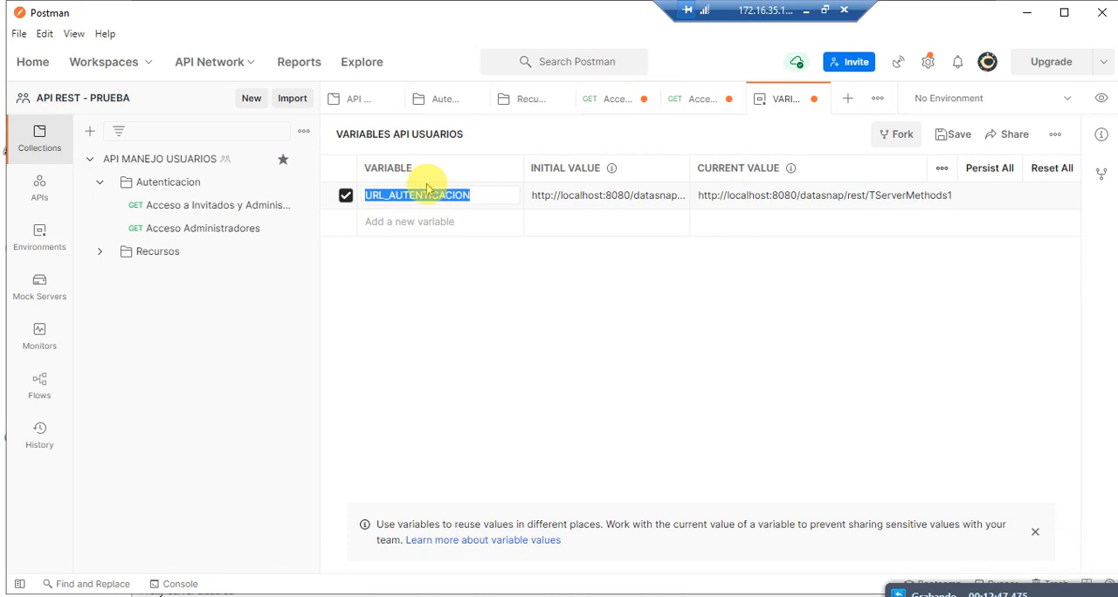
{"action": "left_click", "coordinate": [212, 181]}
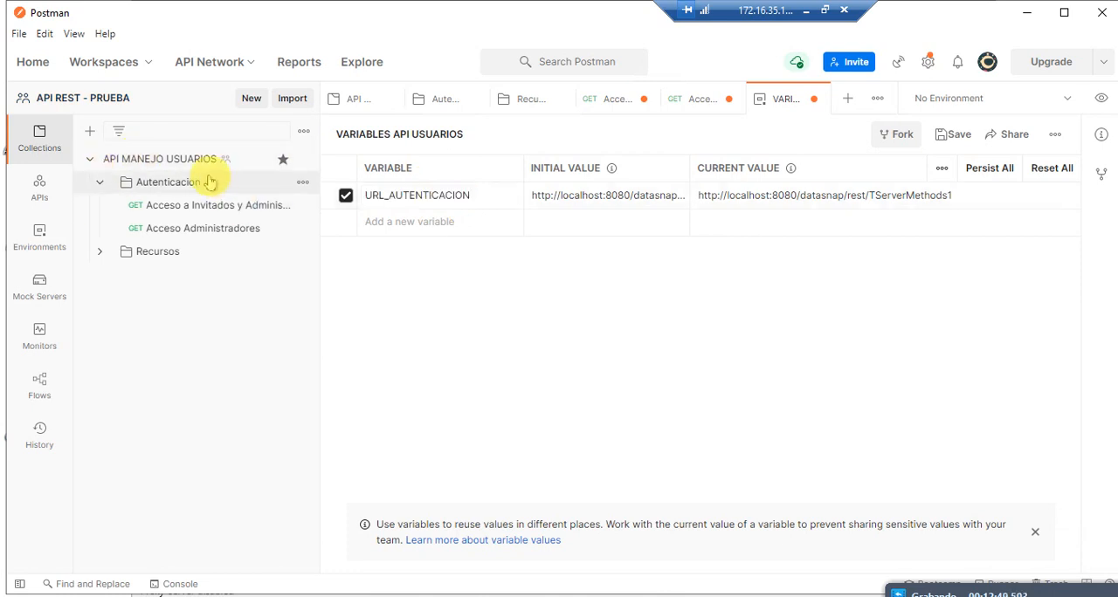
{"action": "left_click", "coordinate": [194, 161]}
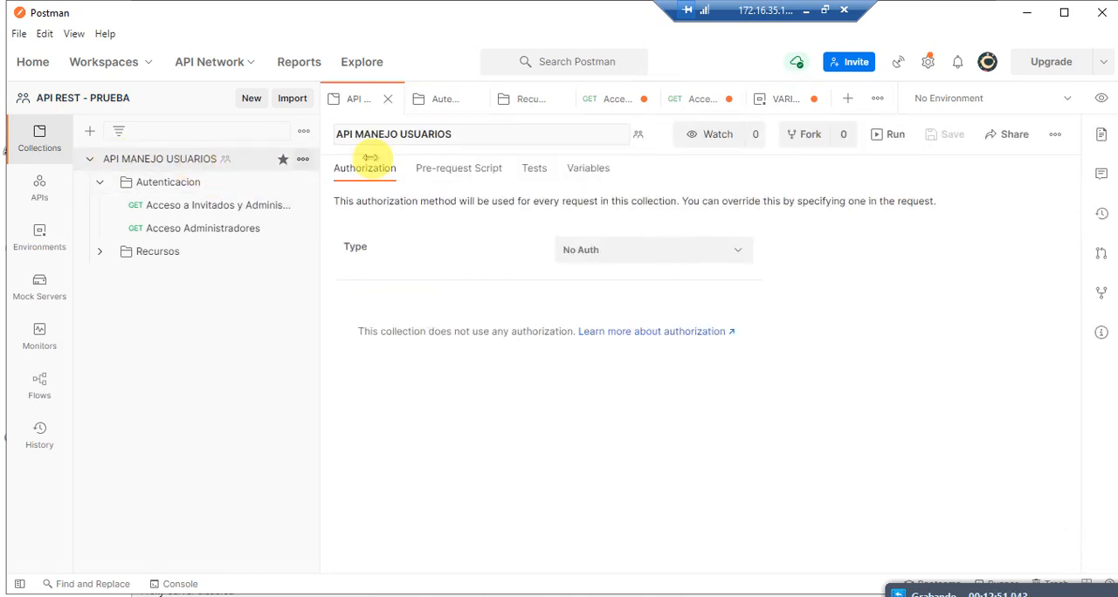
{"action": "left_click", "coordinate": [1066, 99]}
{"action": "left_click", "coordinate": [986, 165]}
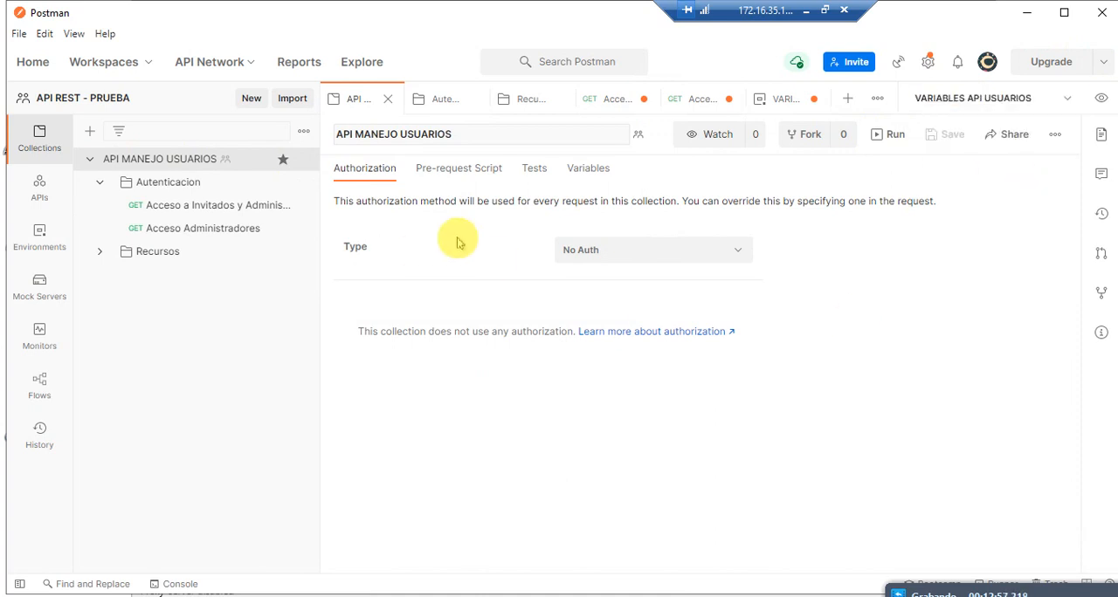
Step: Replace the base URL in the Acceso a Invitados y Administradores request with {{API_AUTORIZACION}}, keeping /ListarUsuario, and send it
{"action": "left_click", "coordinate": [172, 206]}
{"action": "left_click", "coordinate": [527, 180]}
{"action": "left_click", "coordinate": [620, 178]}
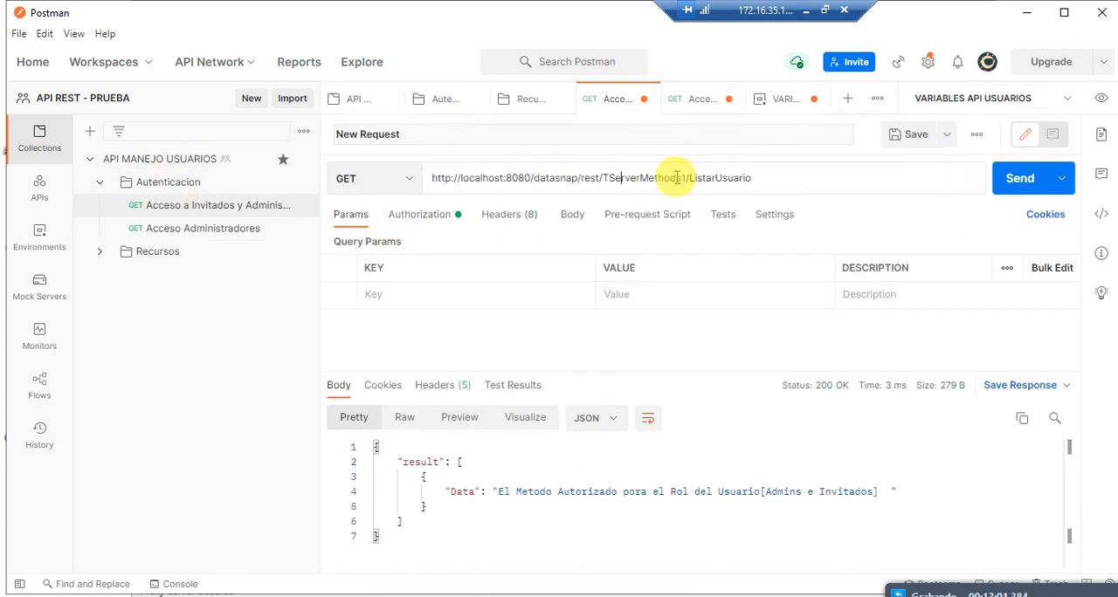
{"action": "left_click_drag", "start_coordinate": [684, 177], "coordinate": [387, 153]}
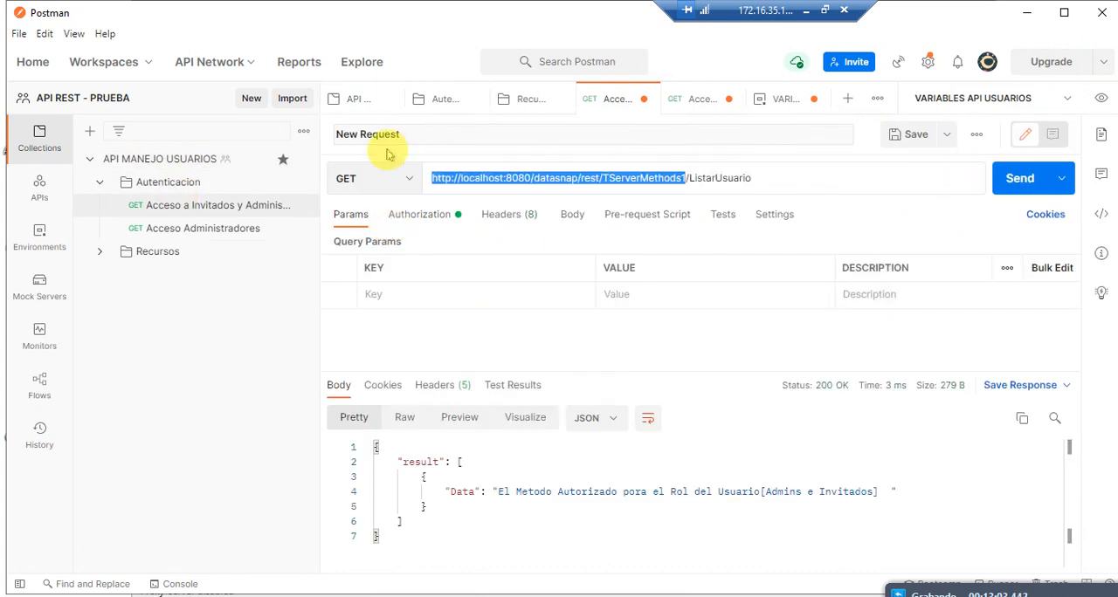
{"action": "key", "text": "BackSpace"}
{"action": "key", "text": "ctrl+z"}
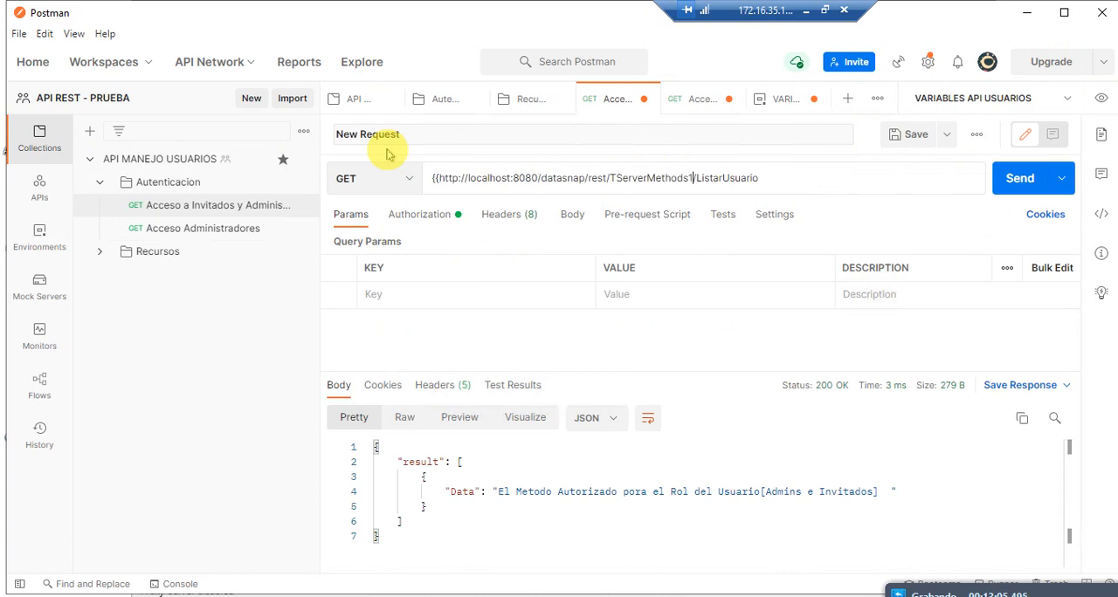
{"action": "key", "text": "ctrl+z"}
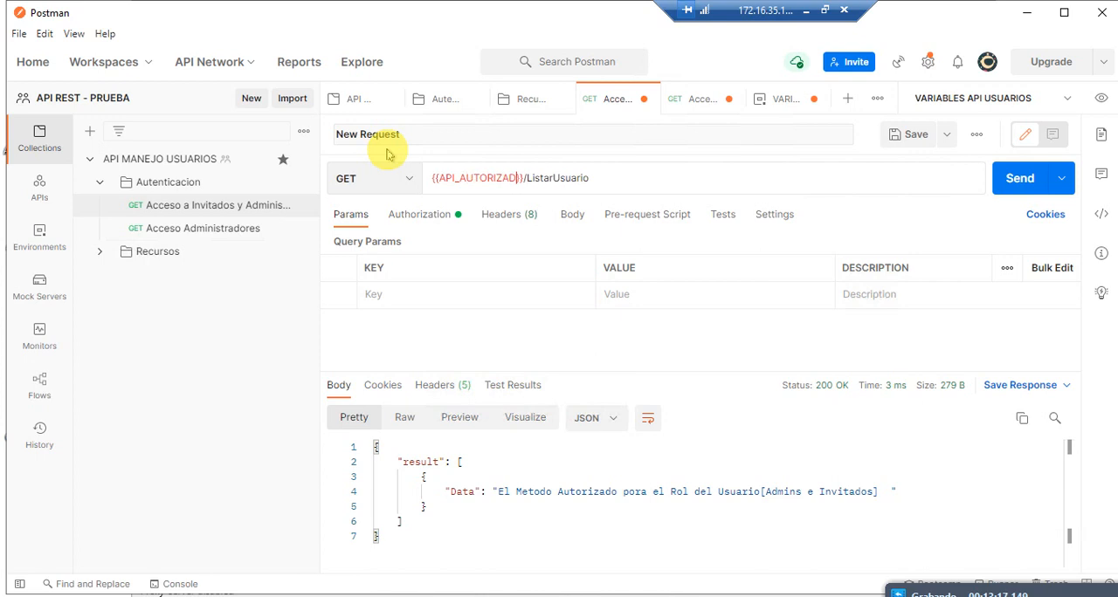
{"action": "key", "text": "ctrl+Return"}
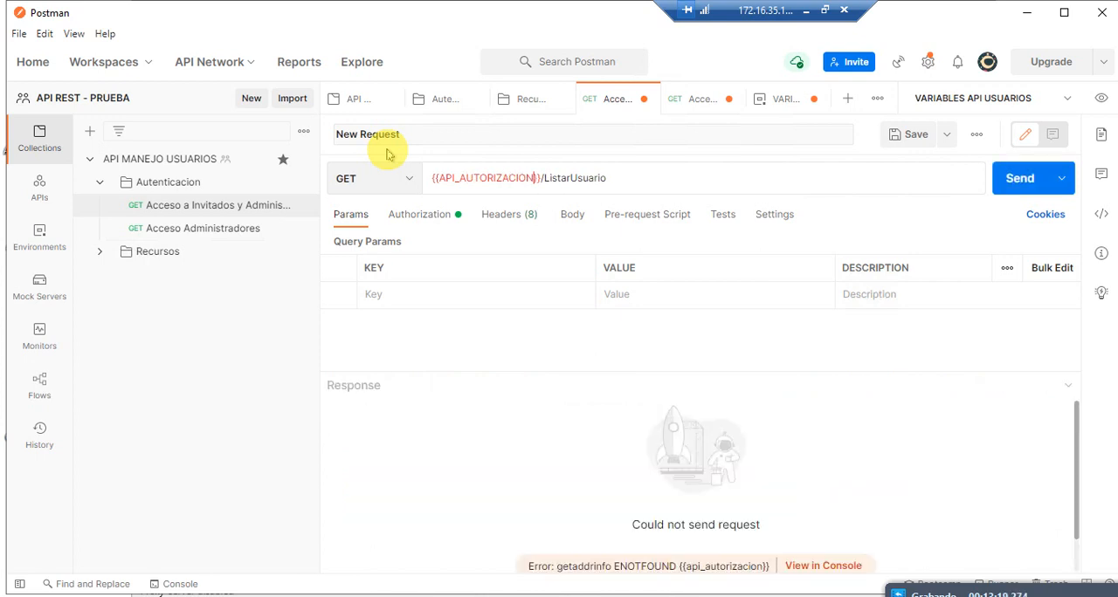
Step: Copy the variable name URL_AUTENTICACION from the environment, substitute it for API_AUTORIZACION in the guest and administrator request's URL, and resend
{"action": "left_click", "coordinate": [42, 208]}
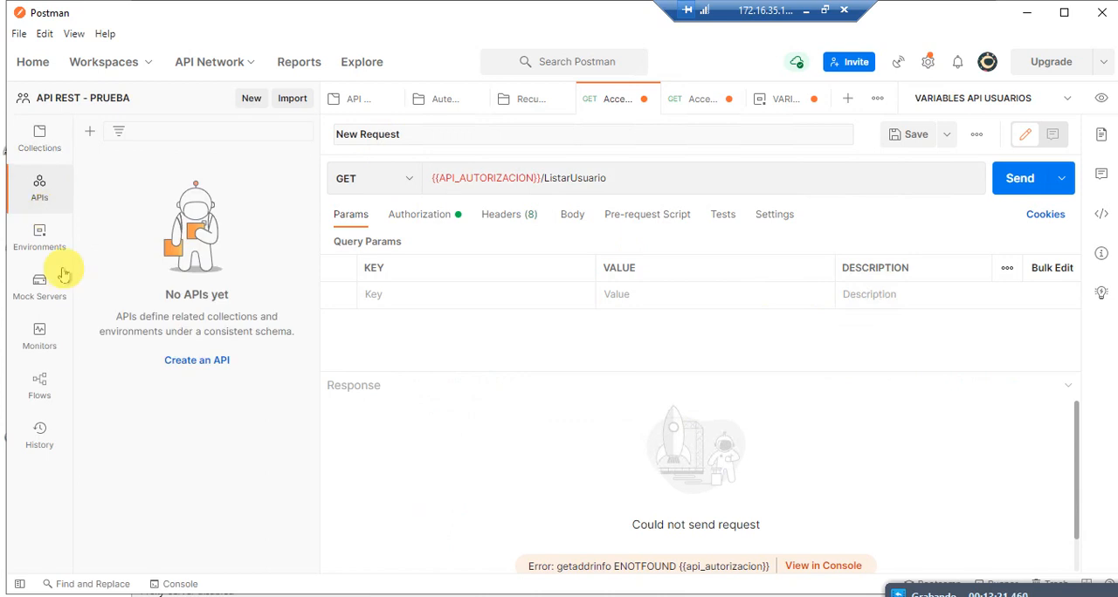
{"action": "left_click", "coordinate": [25, 235]}
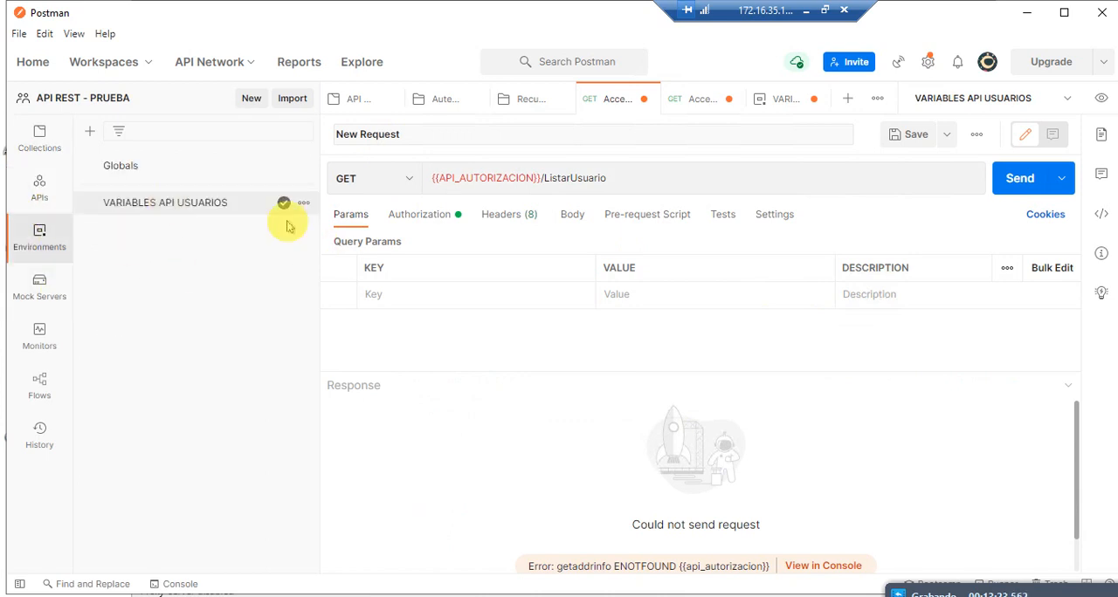
{"action": "left_click", "coordinate": [167, 201]}
{"action": "left_click_drag", "start_coordinate": [475, 193], "coordinate": [375, 190]}
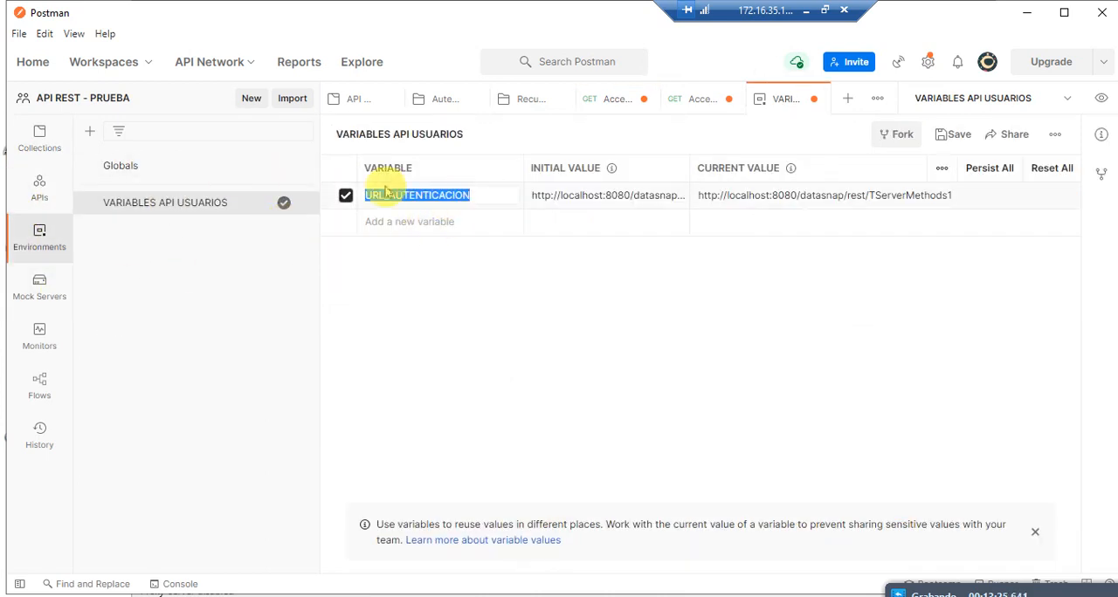
{"action": "left_click", "coordinate": [49, 151]}
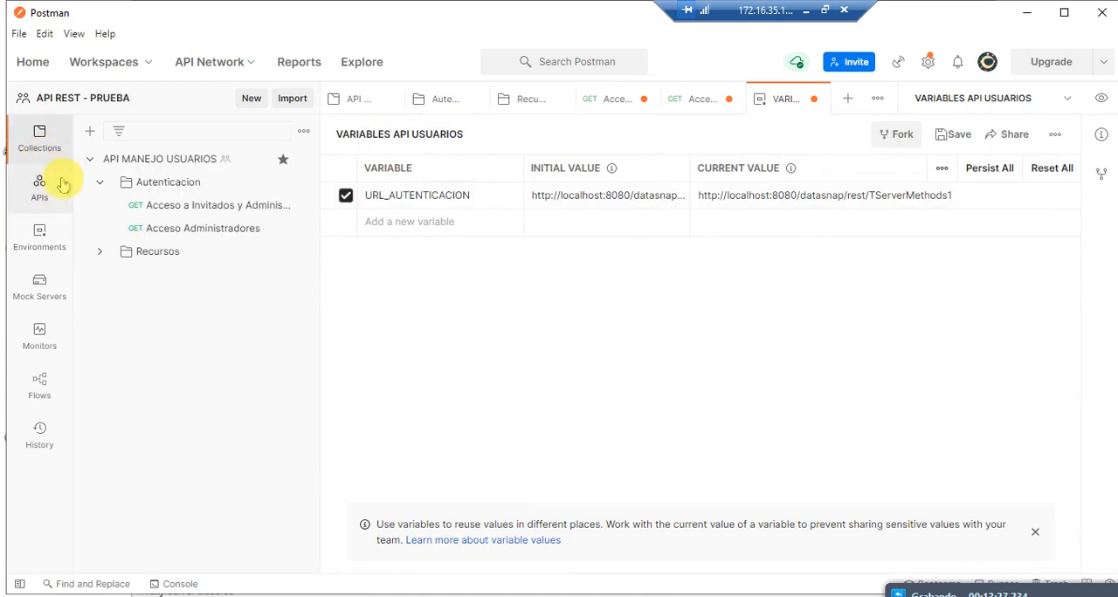
{"action": "left_click", "coordinate": [161, 186]}
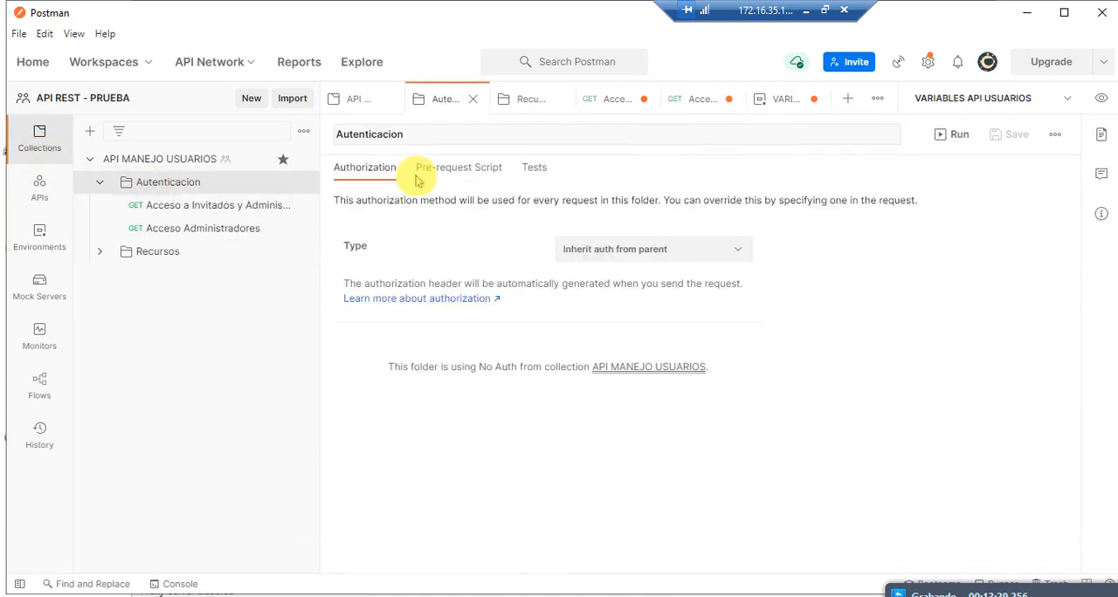
{"action": "left_click", "coordinate": [217, 206]}
{"action": "left_click", "coordinate": [533, 178]}
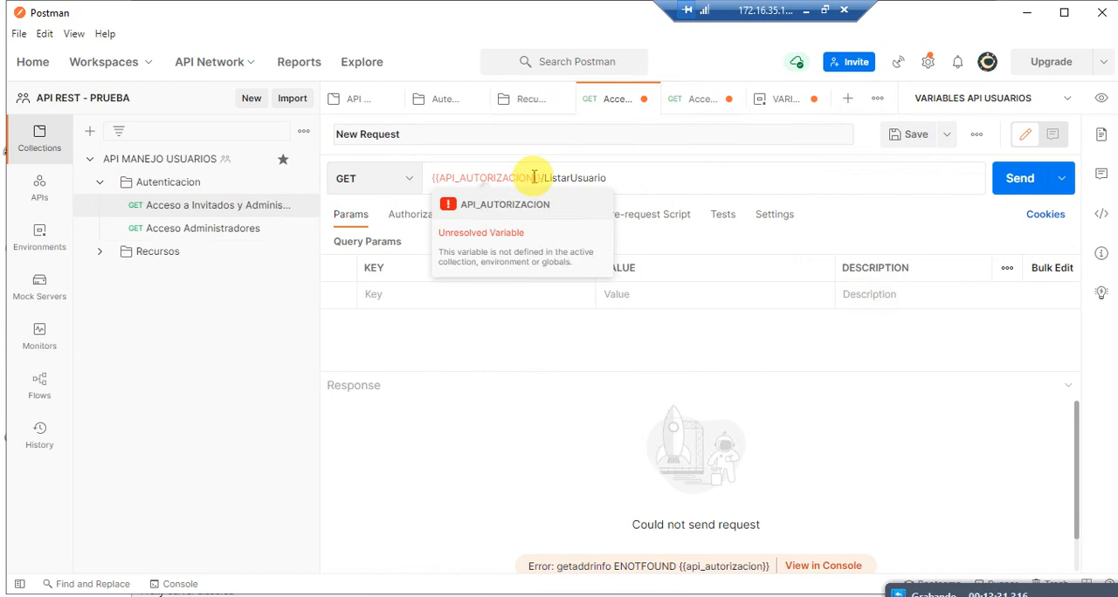
{"action": "left_click_drag", "start_coordinate": [536, 177], "coordinate": [443, 178]}
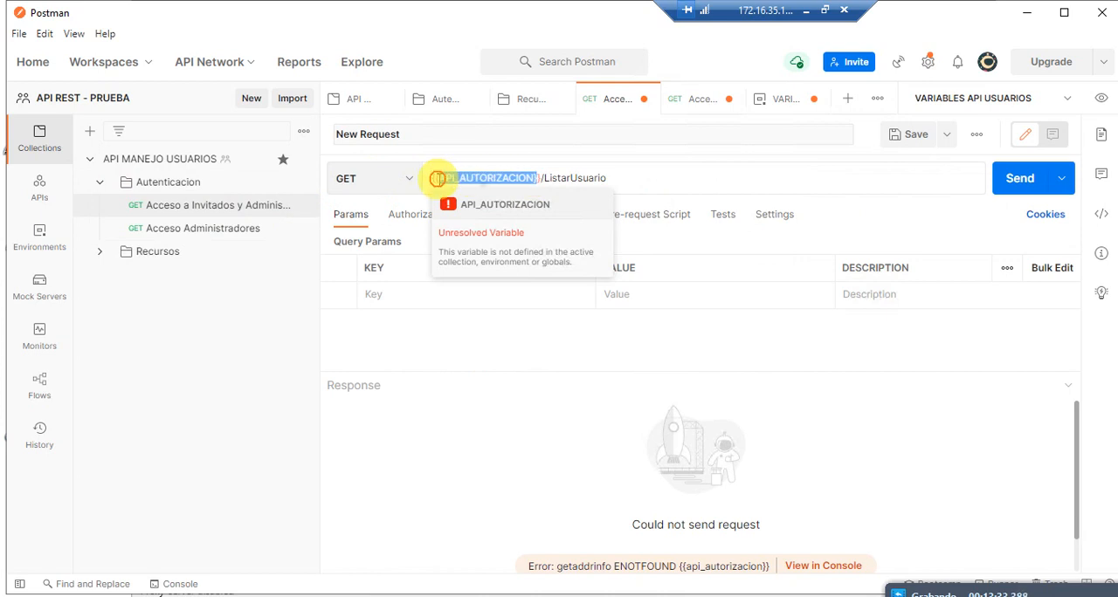
{"action": "type", "text": "URL_AUTENTICACION}}"}
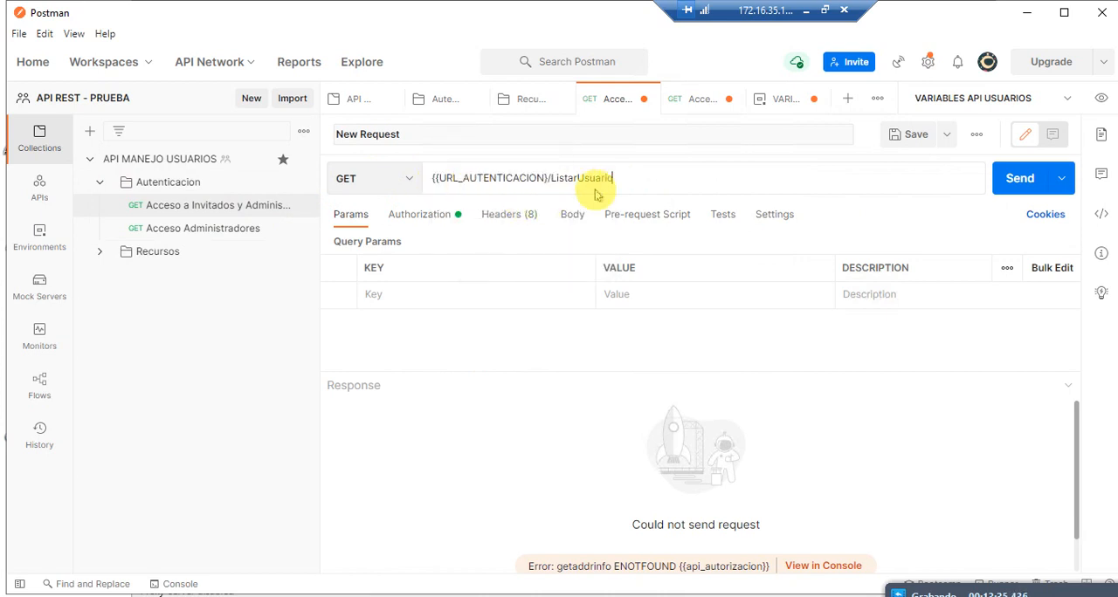
{"action": "key", "text": "Return"}
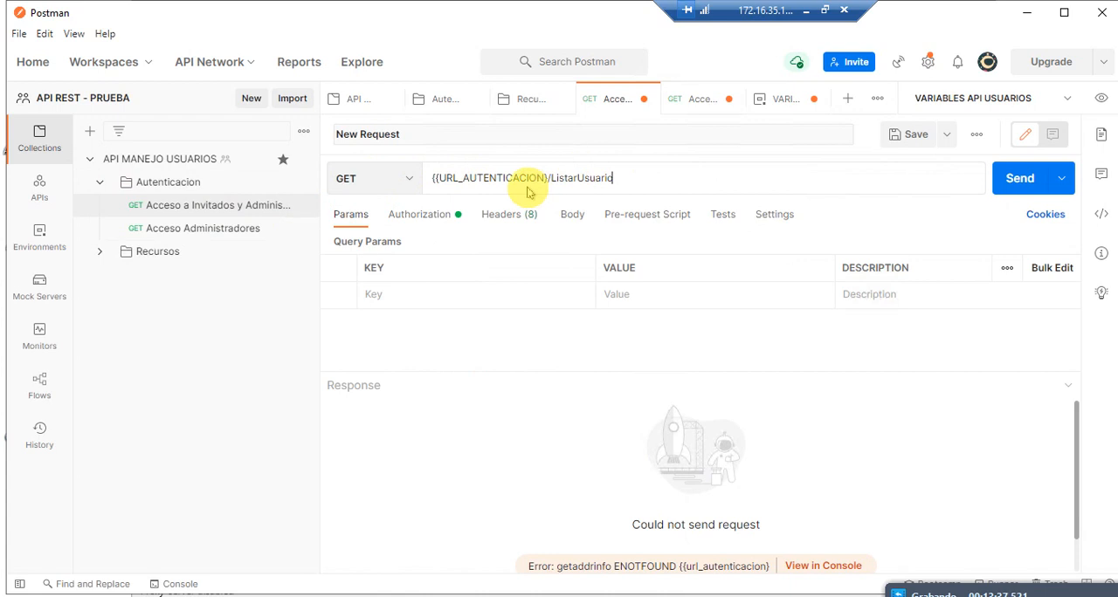
Step: Complete the closing braces so the URL reads {{URL_AUTENTICACION}}/ListarUsuario, and send the request again
{"action": "left_click", "coordinate": [489, 176]}
{"action": "double_click", "coordinate": [545, 178]}
{"action": "key", "text": "Right"}
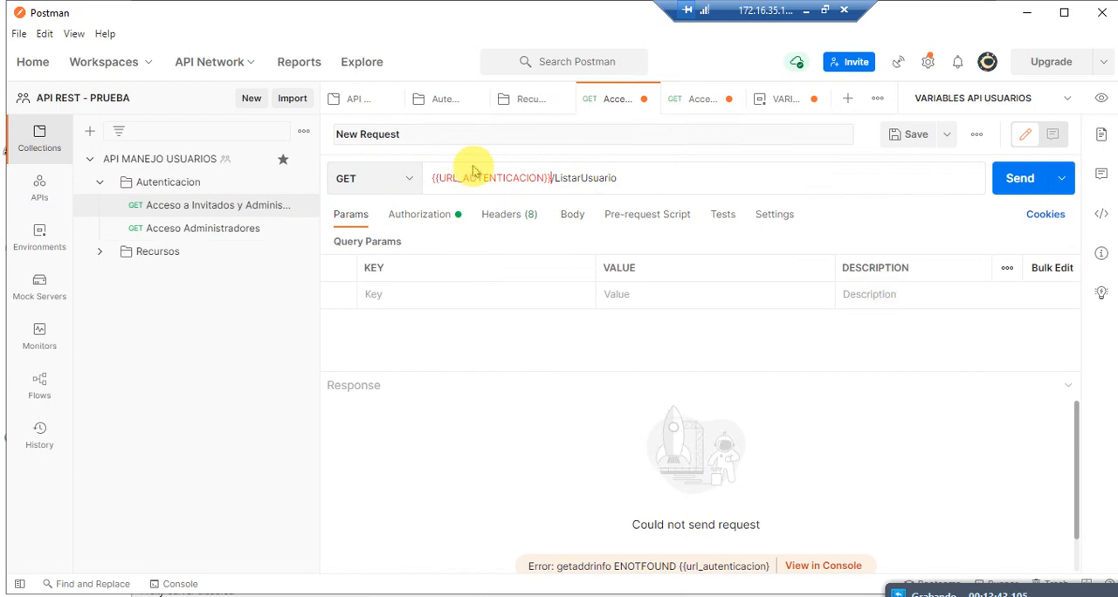
{"action": "mouse_move", "coordinate": [525, 174]}
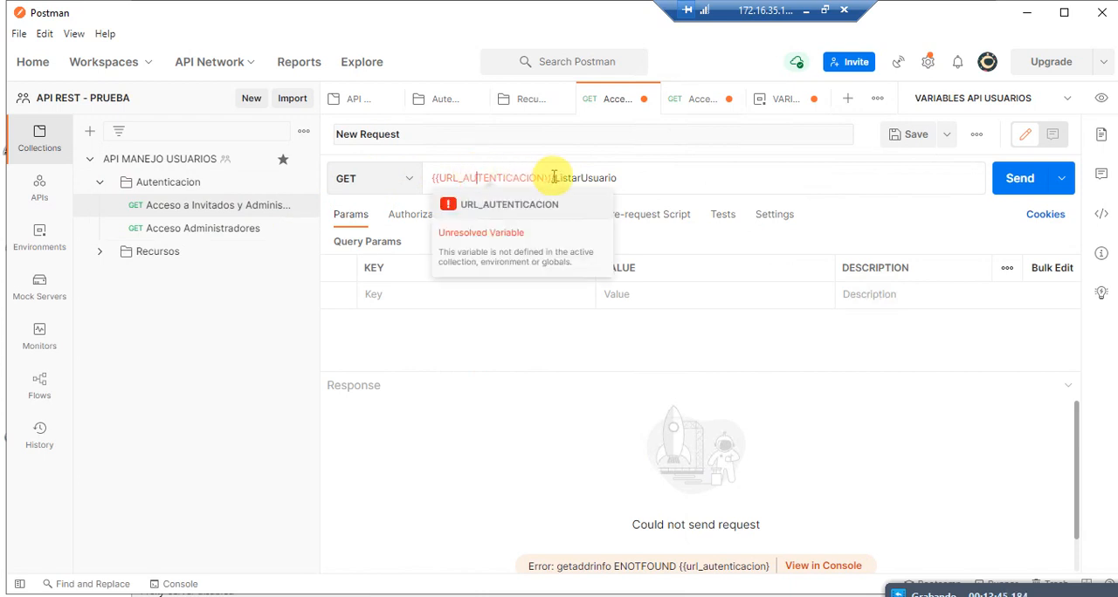
{"action": "left_click", "coordinate": [1013, 179]}
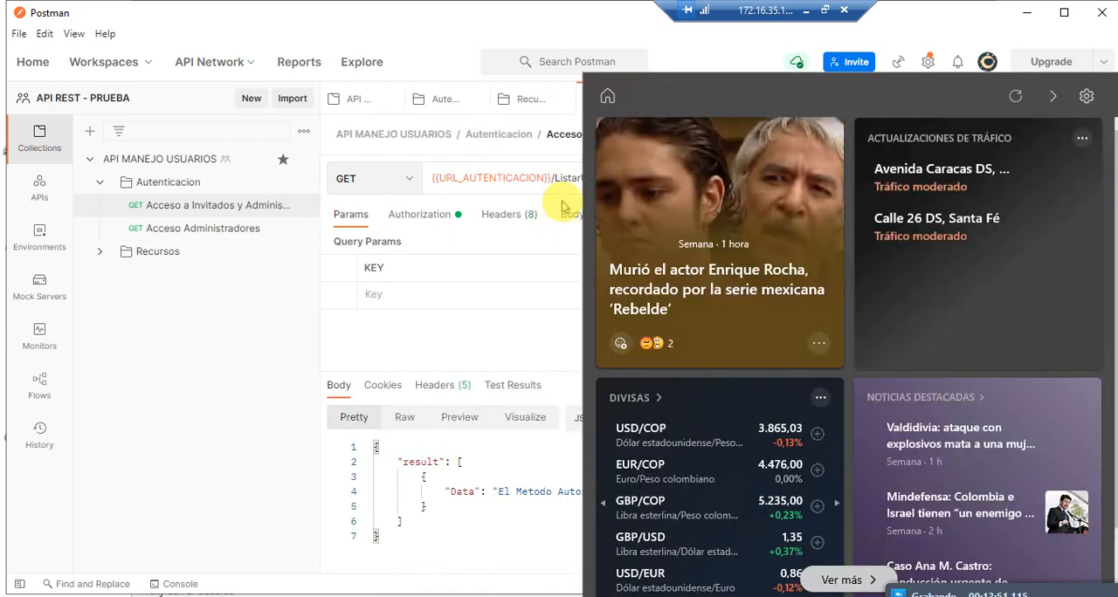
{"action": "left_click", "coordinate": [1052, 96]}
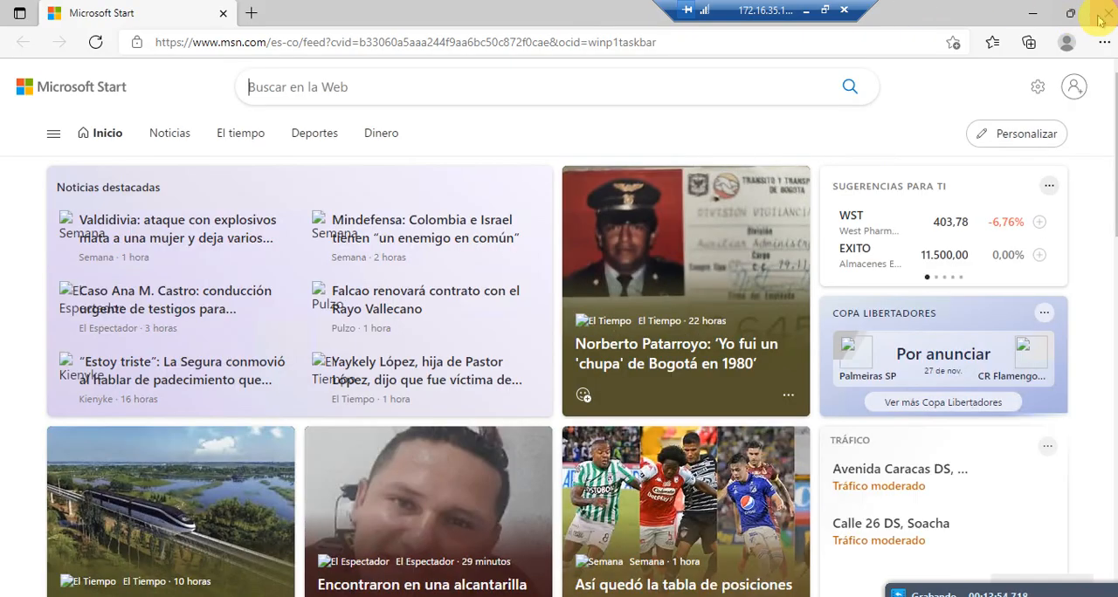
{"action": "left_click", "coordinate": [1109, 12]}
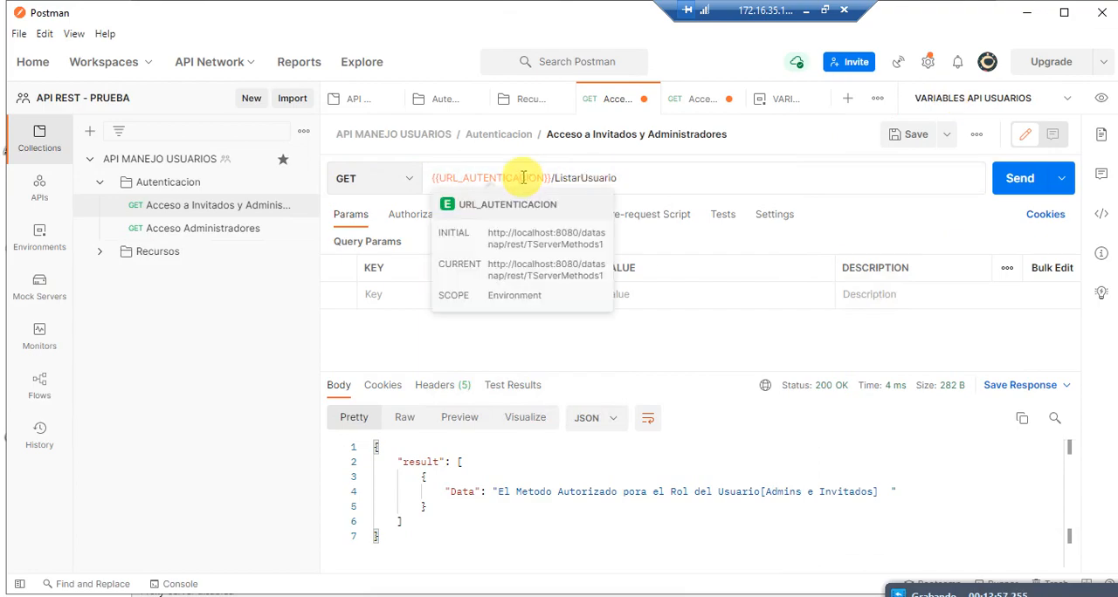
Step: Review the URL_AUTENTICACION variable in its environment and its reference in the Acceso a Invitados y Administradores request
{"action": "left_click", "coordinate": [51, 247]}
{"action": "left_click", "coordinate": [159, 207]}
{"action": "left_click", "coordinate": [490, 194]}
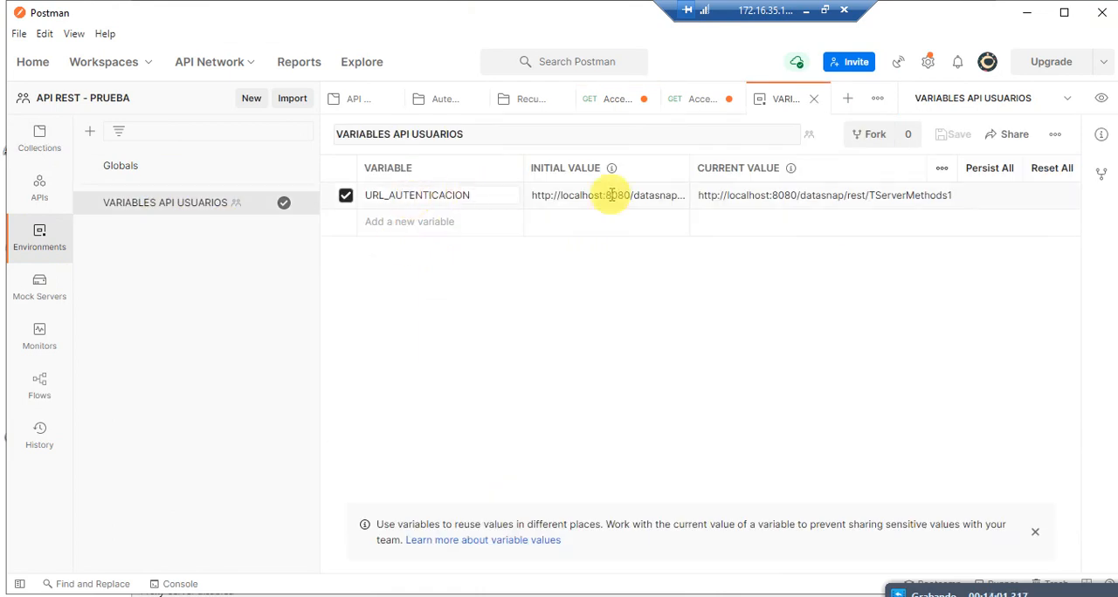
{"action": "left_click", "coordinate": [365, 196]}
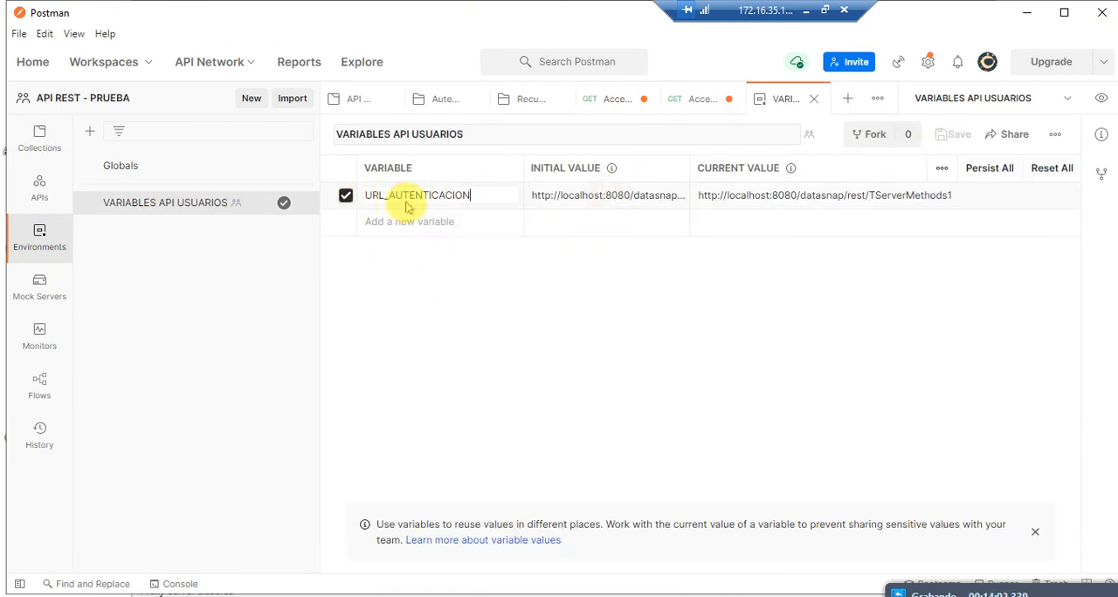
{"action": "left_click", "coordinate": [39, 151]}
{"action": "left_click", "coordinate": [166, 205]}
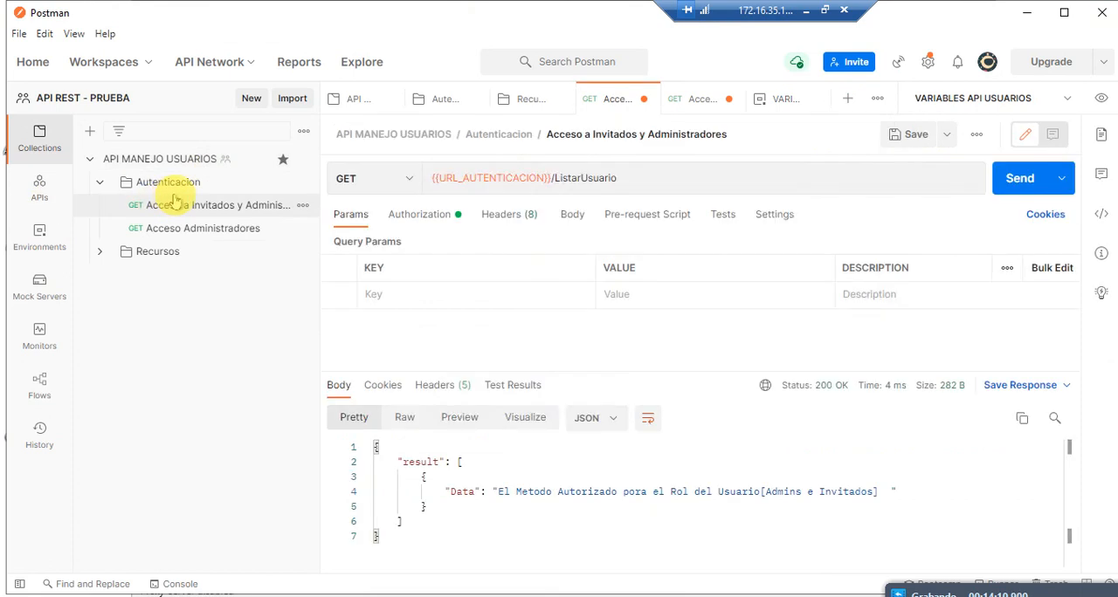
{"action": "left_click", "coordinate": [537, 176]}
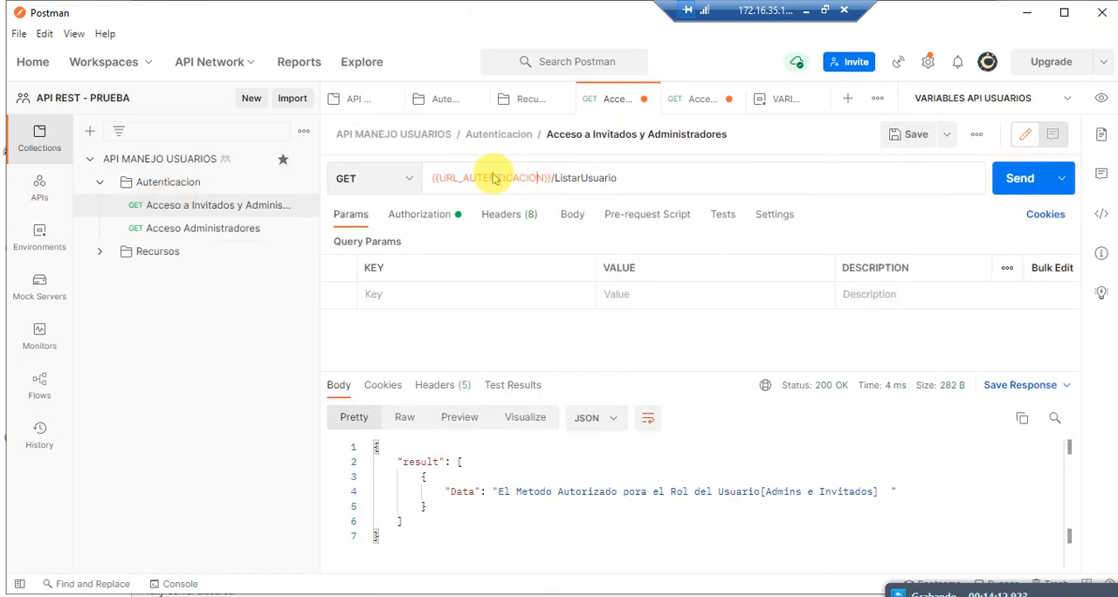
Step: Replace the base URL in the Acceso Administradores request with {{URL_AUTENTICACION}}, keeping /CreacionUsuario, and send it
{"action": "mouse_move", "coordinate": [492, 175]}
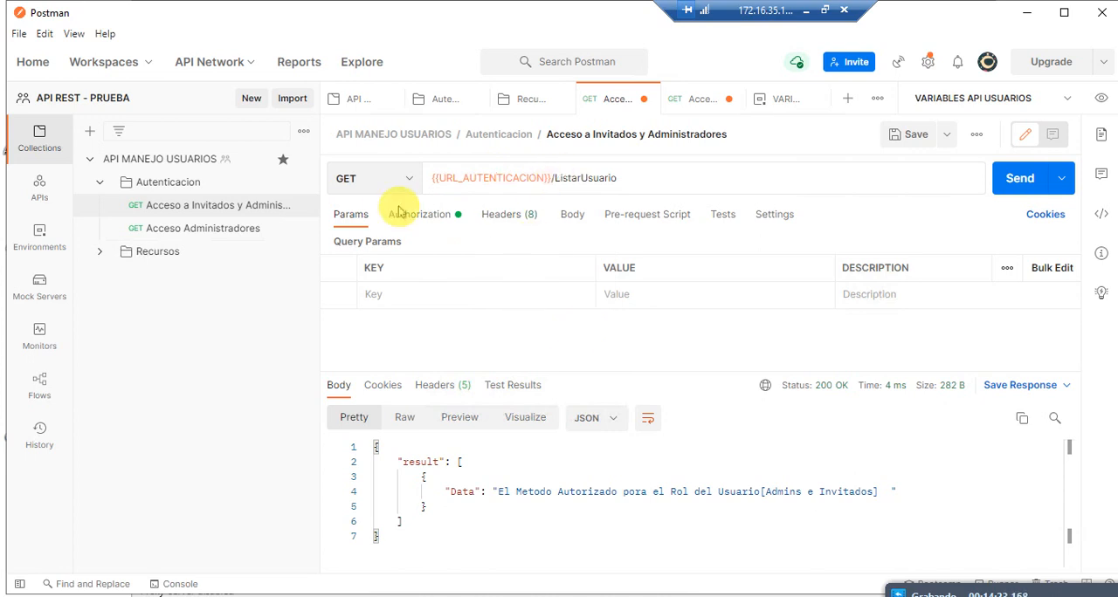
{"action": "mouse_move", "coordinate": [539, 180]}
{"action": "left_click_drag", "start_coordinate": [543, 180], "coordinate": [432, 180]}
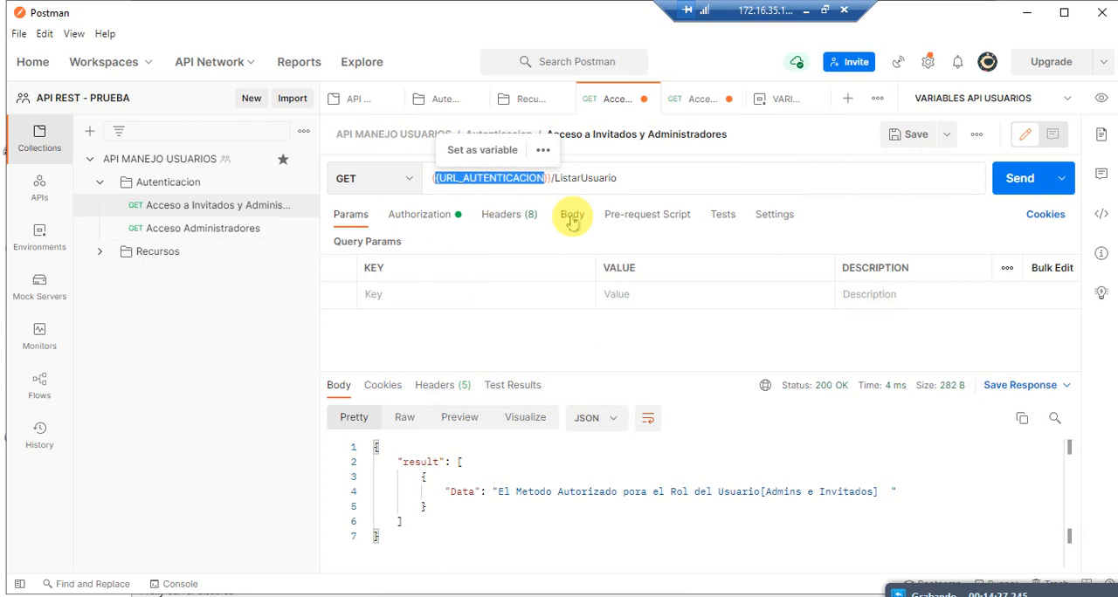
{"action": "left_click", "coordinate": [192, 229]}
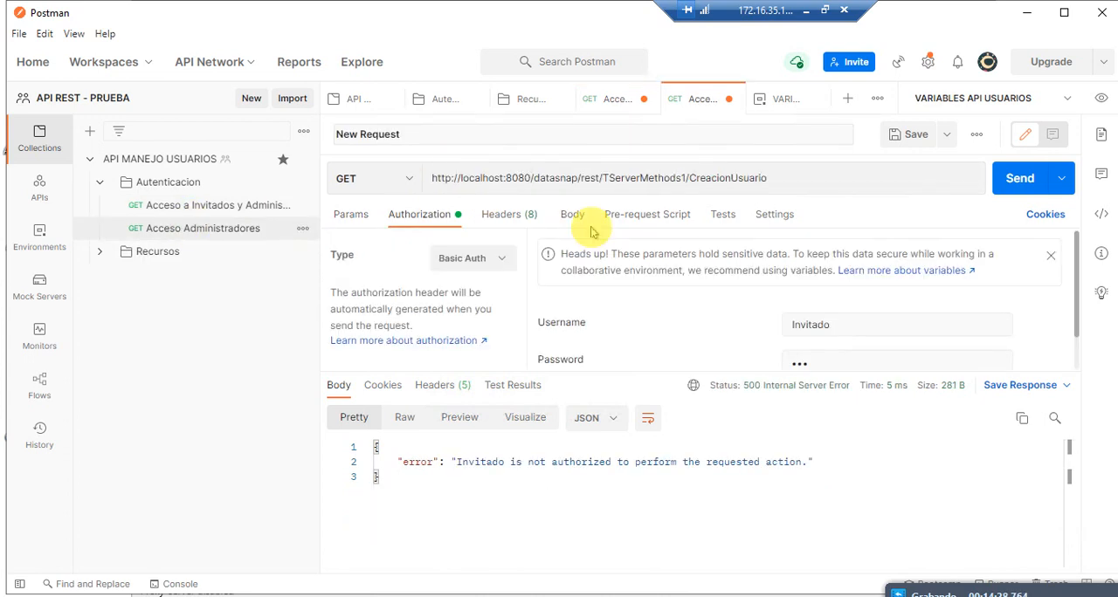
{"action": "left_click_drag", "start_coordinate": [687, 178], "coordinate": [429, 178]}
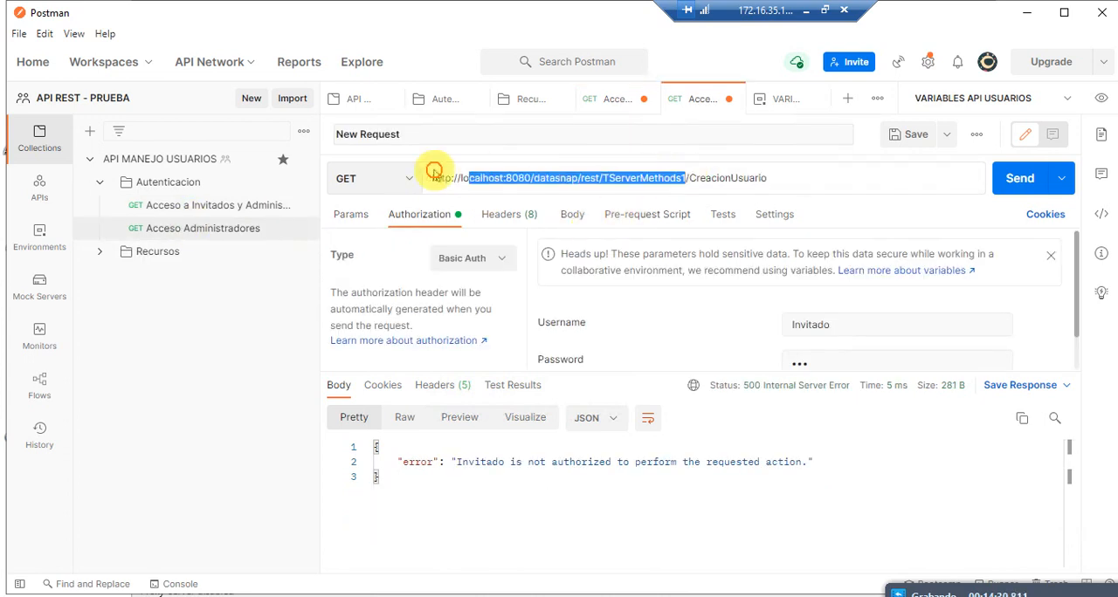
{"action": "key", "text": "BackSpace"}
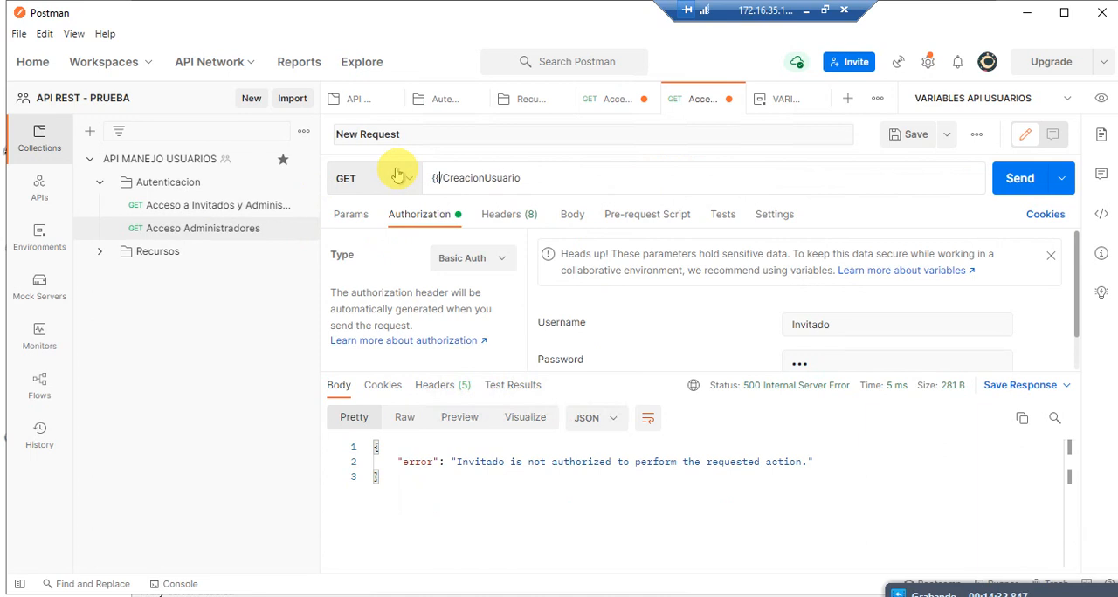
{"action": "type", "text": "{{URL_AUTENTICACION"}
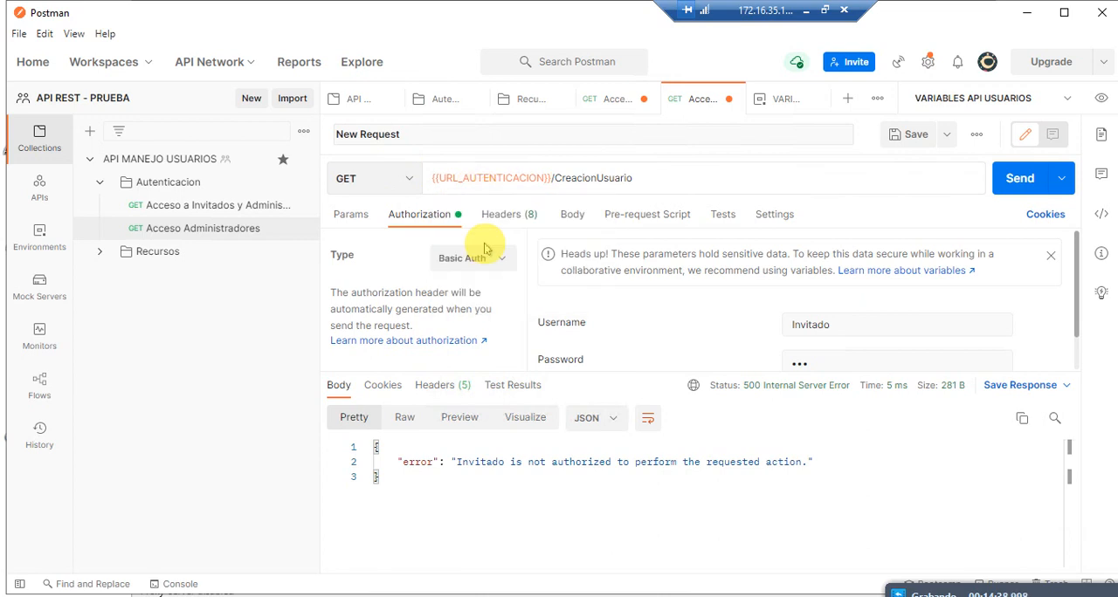
{"action": "left_click", "coordinate": [1015, 180]}
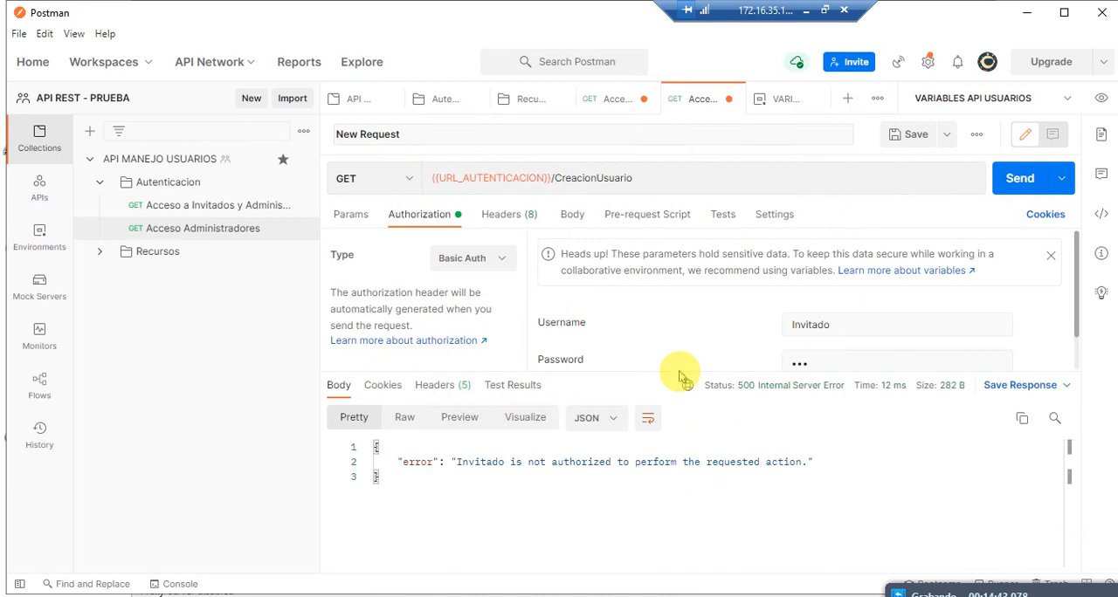
Step: Compare the URLs of the two Autenticacion requests and open the Recursos folder
{"action": "left_click", "coordinate": [229, 206]}
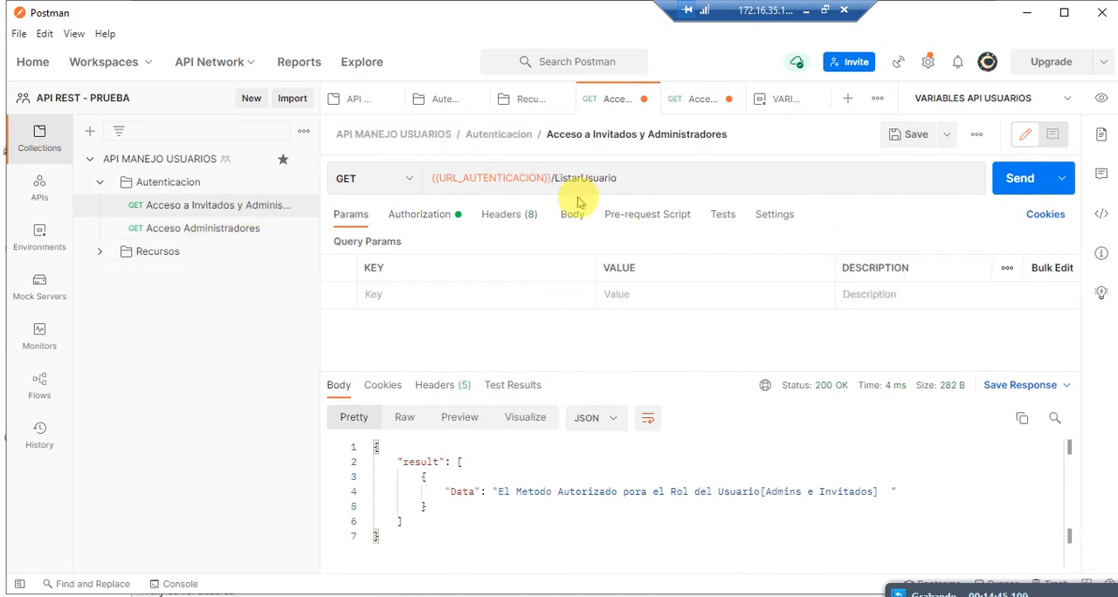
{"action": "left_click", "coordinate": [234, 229]}
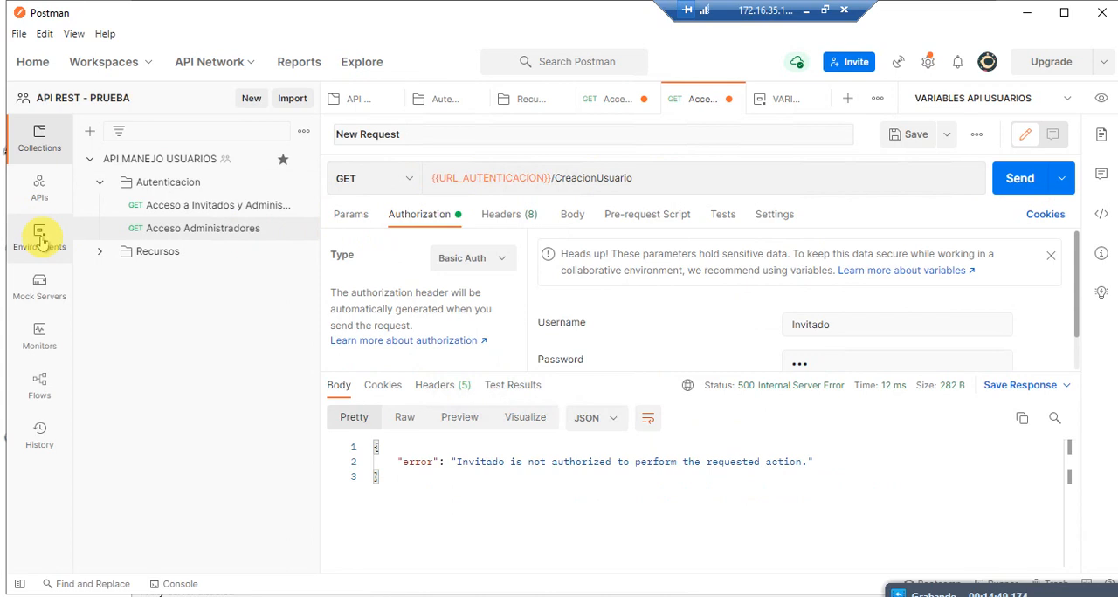
{"action": "left_click", "coordinate": [107, 252]}
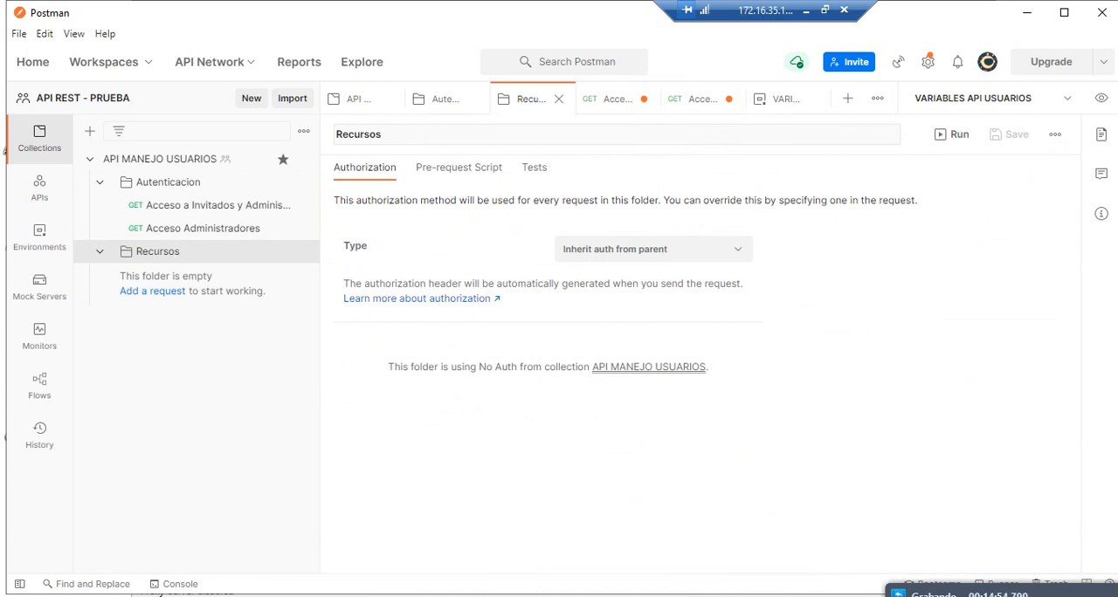
{"action": "left_click", "coordinate": [732, 596]}
{"action": "left_click", "coordinate": [804, 195]}
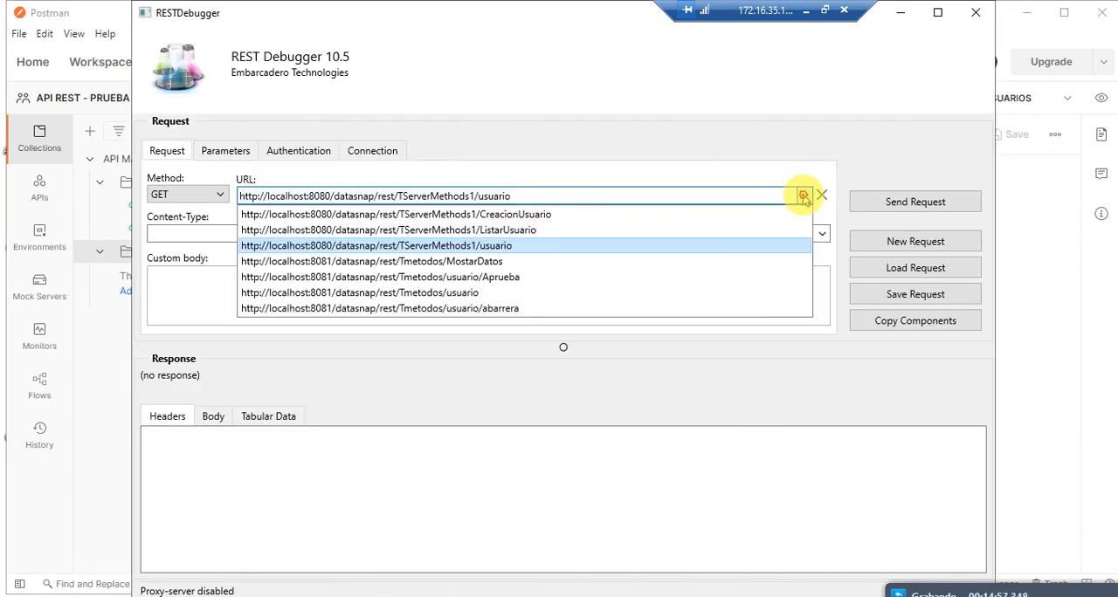
{"action": "left_click", "coordinate": [551, 261]}
{"action": "left_click", "coordinate": [919, 201]}
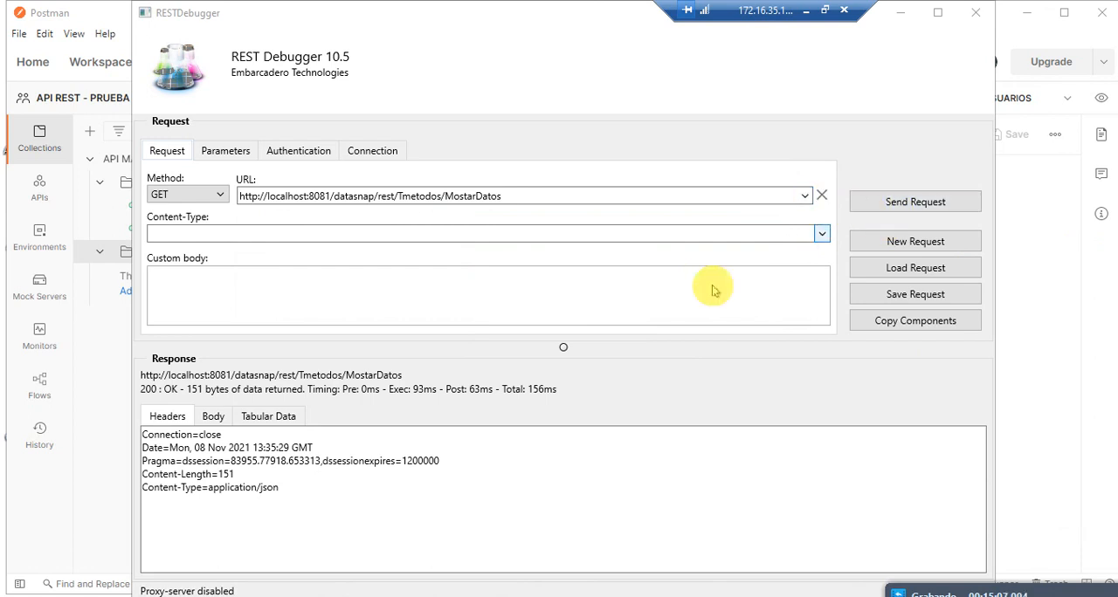
{"action": "left_click", "coordinate": [220, 419]}
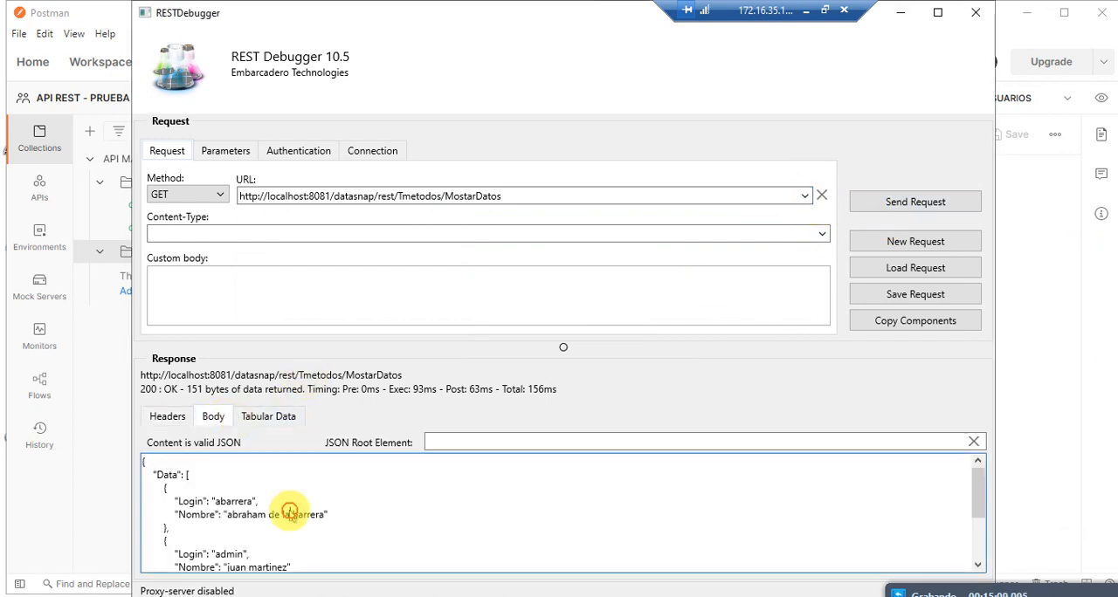
Step: Copy the full MostarDatos request URL from REST Debugger and return to Postman
{"action": "left_click", "coordinate": [516, 199]}
{"action": "key", "text": "ctrl+a"}
{"action": "key", "text": "ctrl+c"}
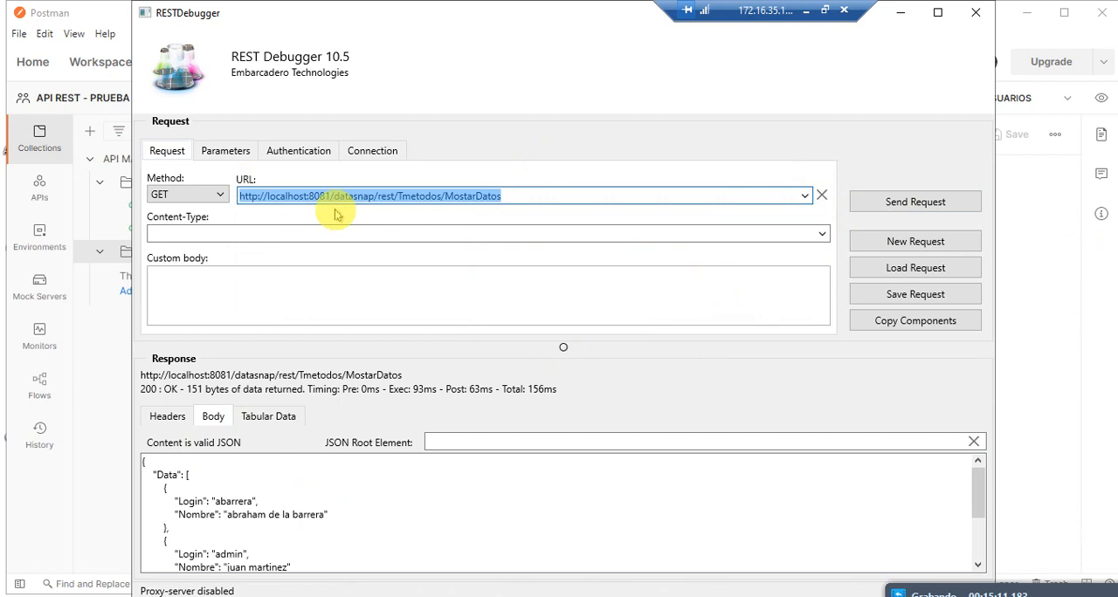
{"action": "left_click", "coordinate": [116, 335]}
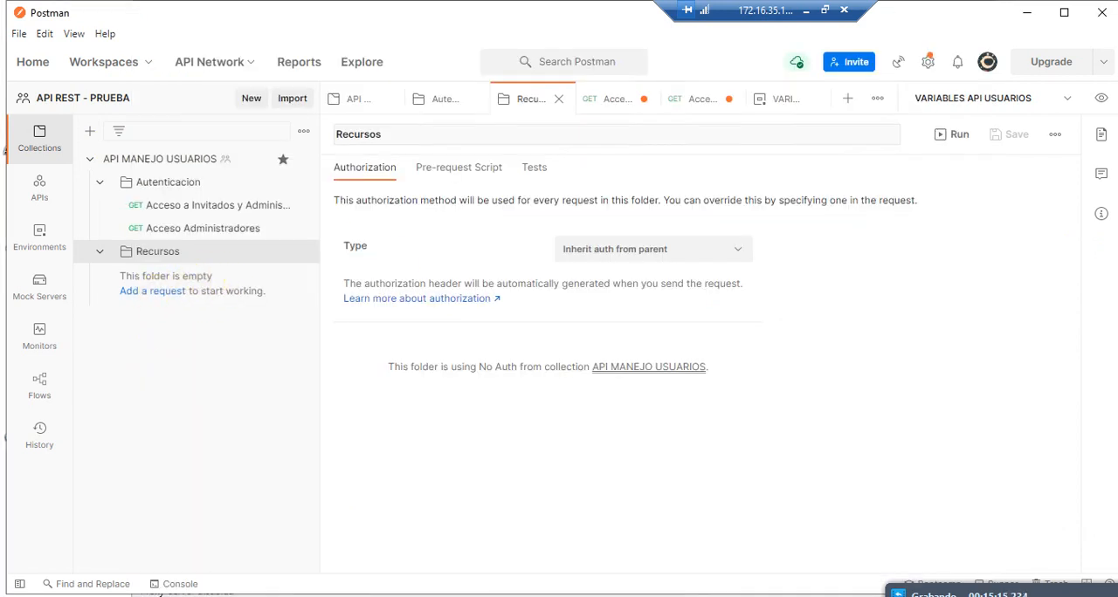
Step: Check the ports of the two running server windows, and return to Postman
{"action": "key", "text": "alt+Tab"}
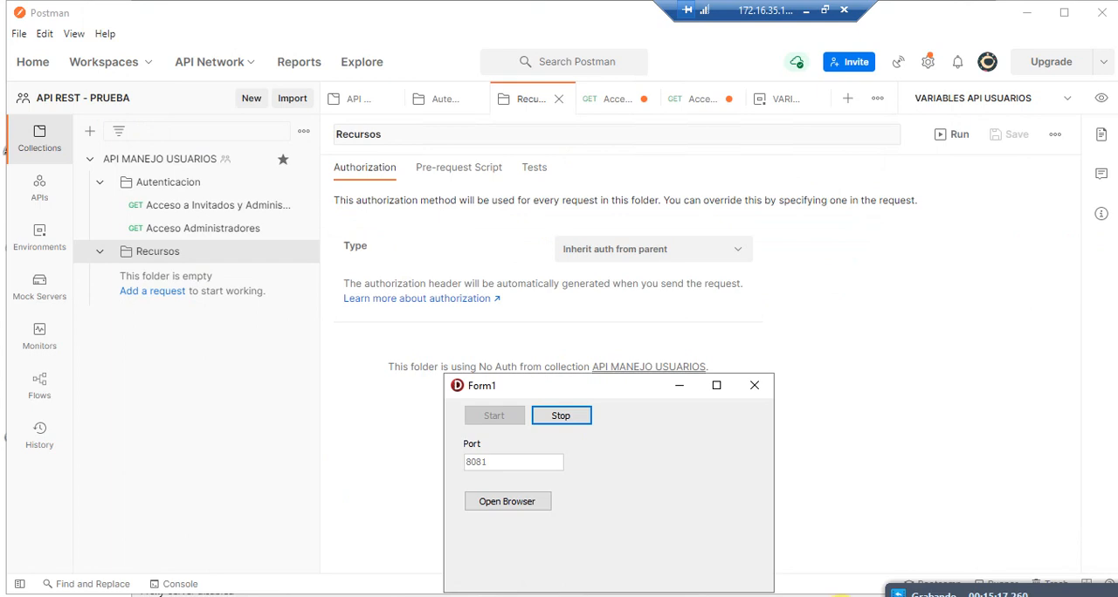
{"action": "left_click", "coordinate": [841, 596]}
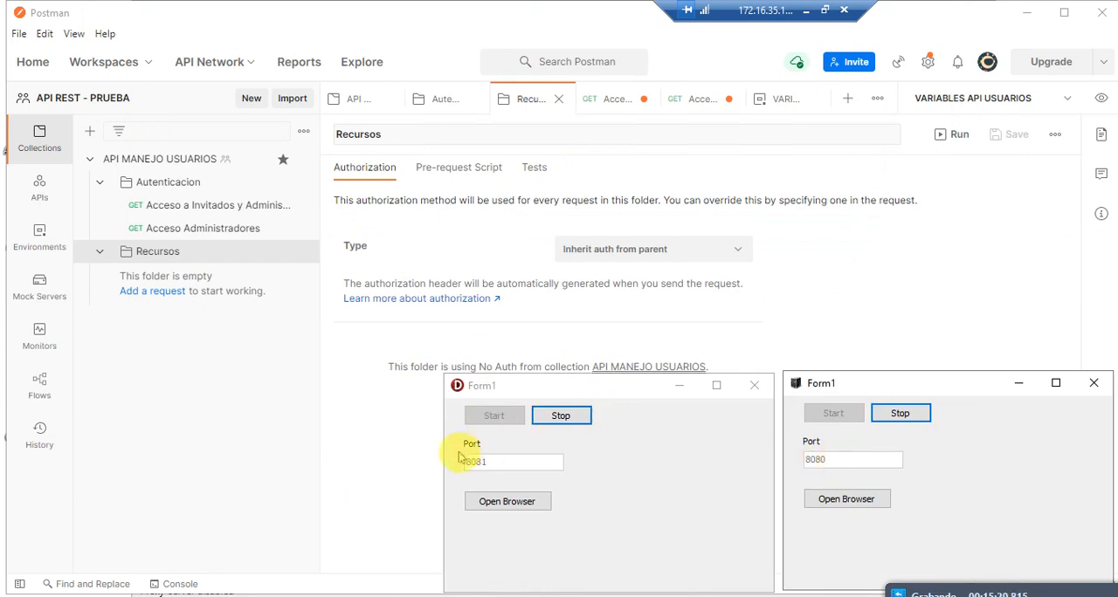
{"action": "left_click", "coordinate": [419, 244]}
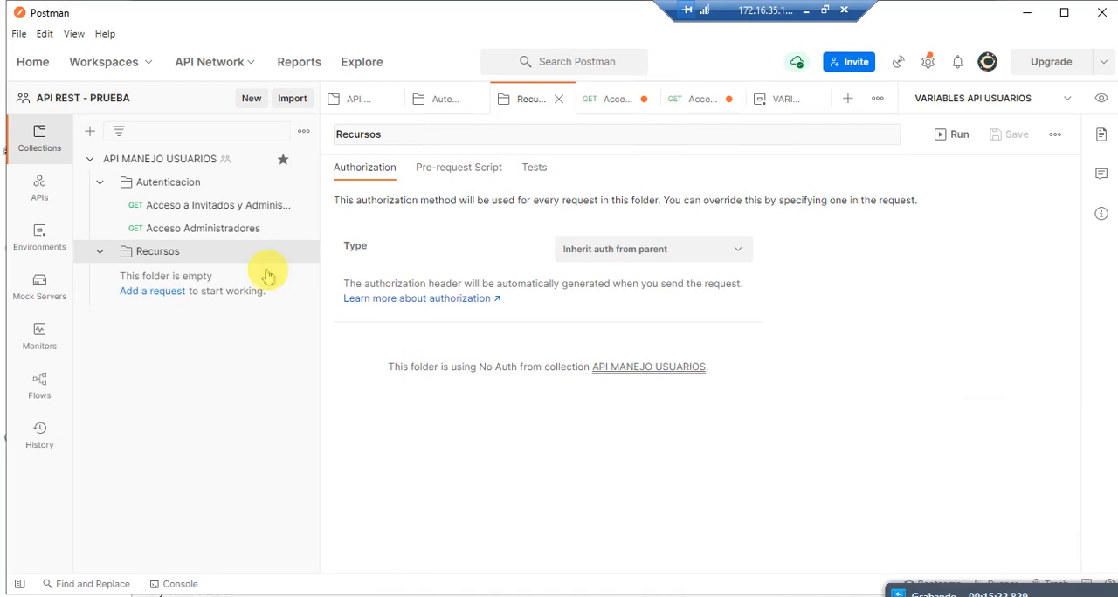
{"action": "left_click", "coordinate": [154, 291]}
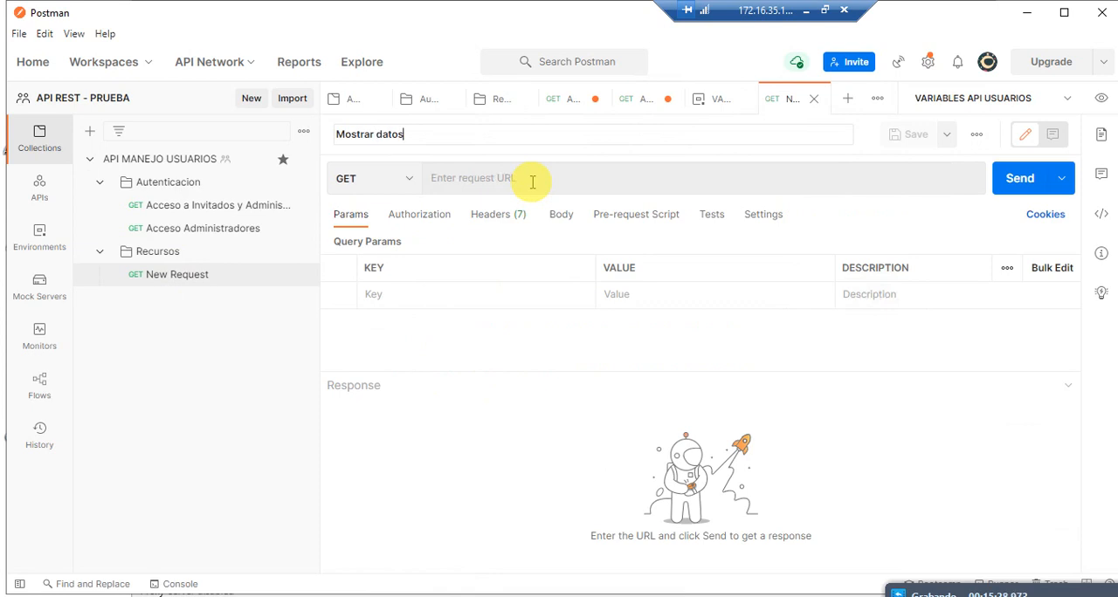
{"action": "key", "text": "Escape"}
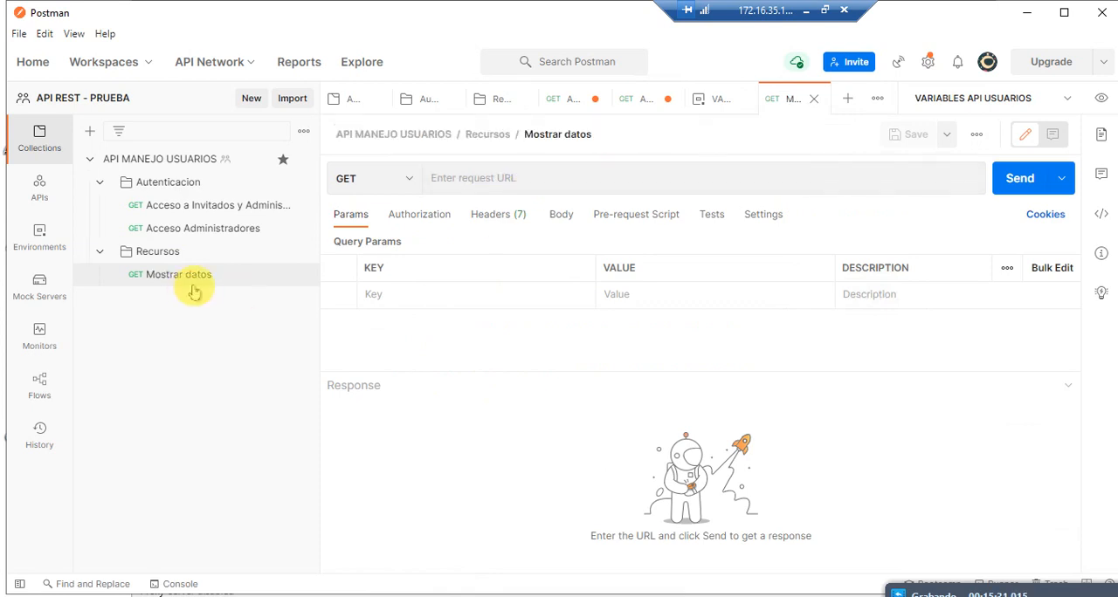
{"action": "left_click", "coordinate": [530, 188]}
{"action": "key", "text": "ctrl+v"}
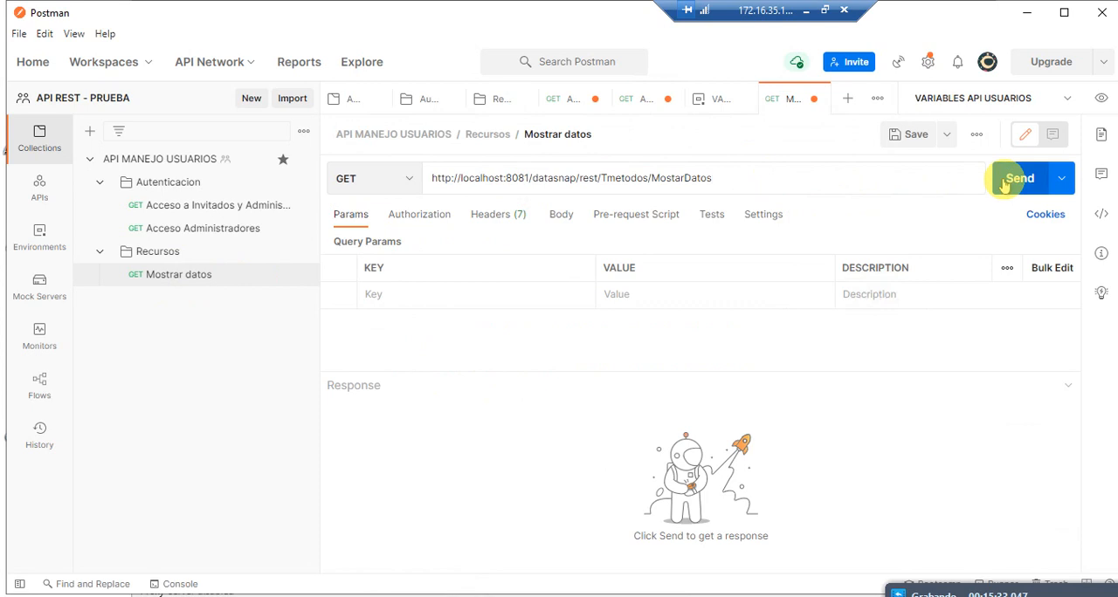
{"action": "left_click", "coordinate": [1013, 178]}
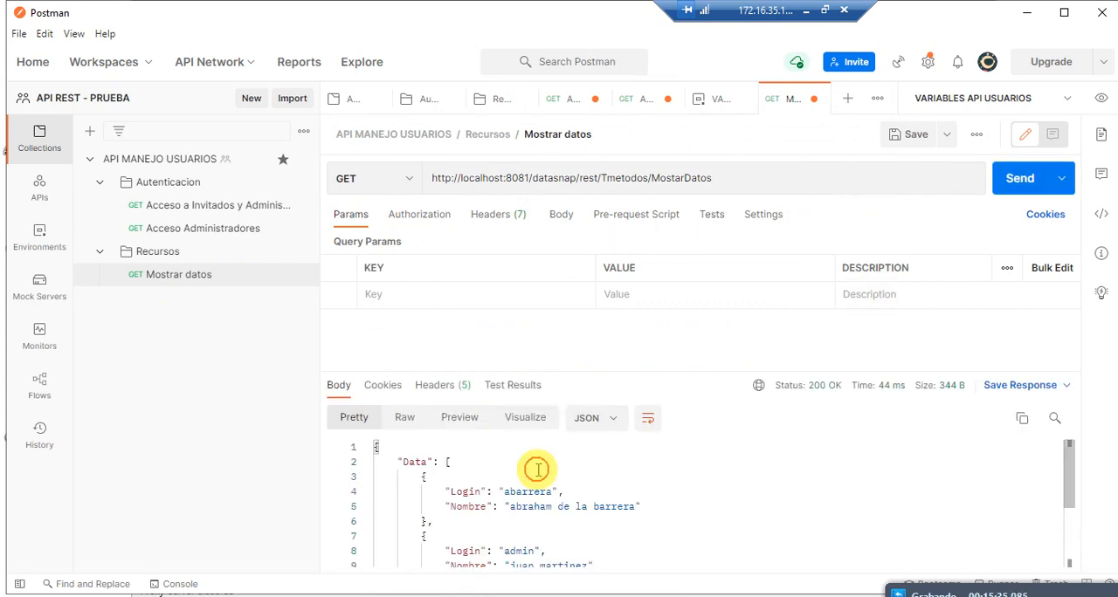
Step: Examine the Data array and its user records in the Mostrar datos JSON response
{"action": "scroll", "coordinate": [590, 461], "scroll_direction": "down", "scroll_amount": 3}
{"action": "scroll", "coordinate": [608, 449], "scroll_direction": "up", "scroll_amount": 3}
{"action": "left_click", "coordinate": [417, 472]}
{"action": "double_click", "coordinate": [415, 462]}
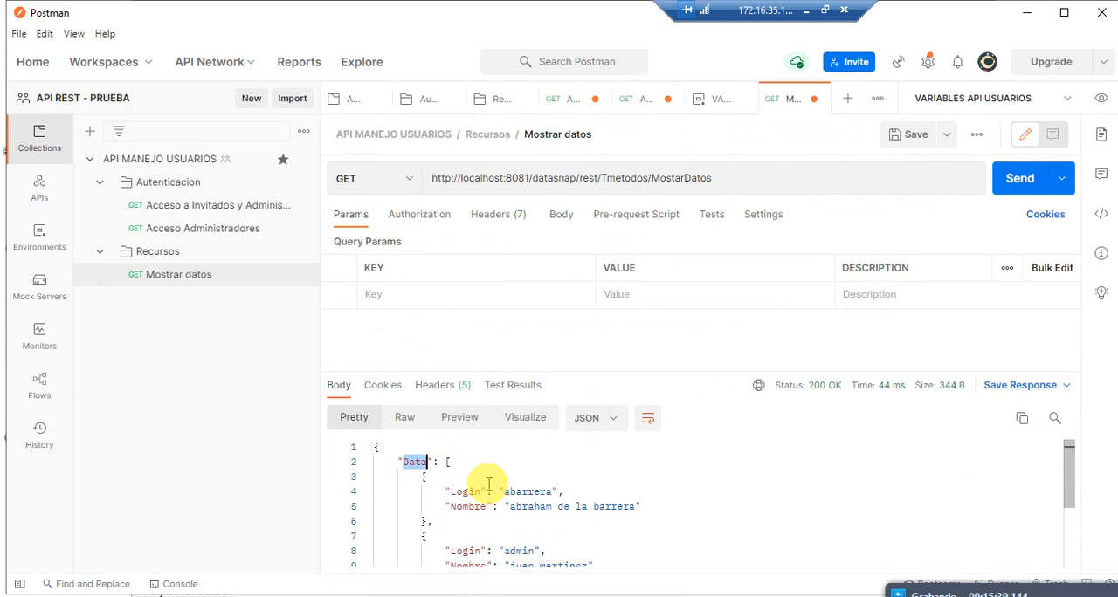
{"action": "left_click", "coordinate": [470, 479]}
{"action": "double_click", "coordinate": [412, 462]}
{"action": "scroll", "coordinate": [465, 474], "scroll_direction": "down", "scroll_amount": 3}
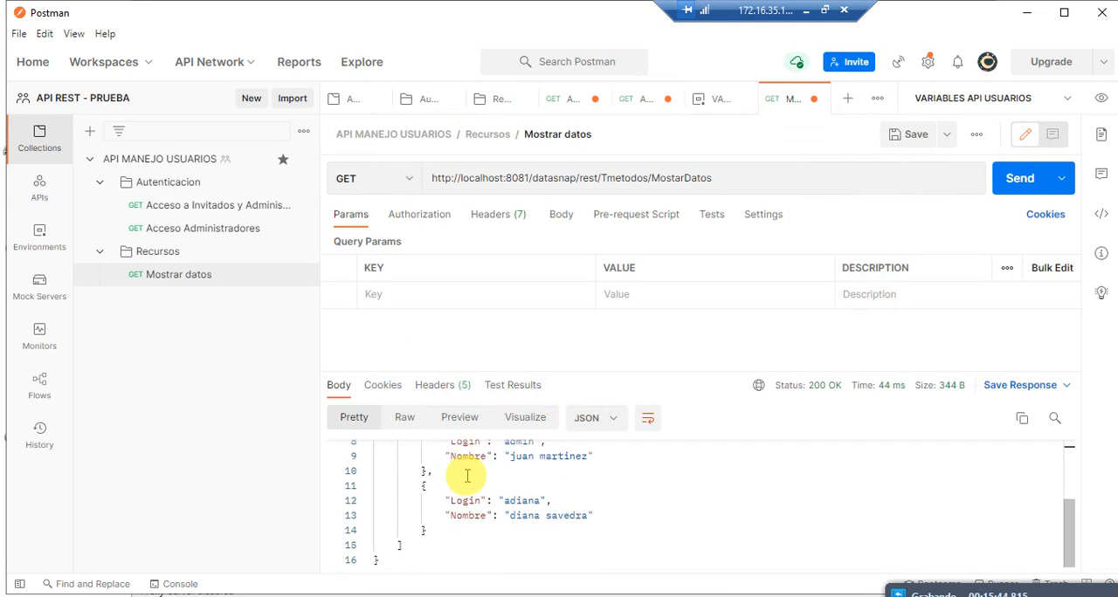
{"action": "scroll", "coordinate": [468, 476], "scroll_direction": "up", "scroll_amount": 2}
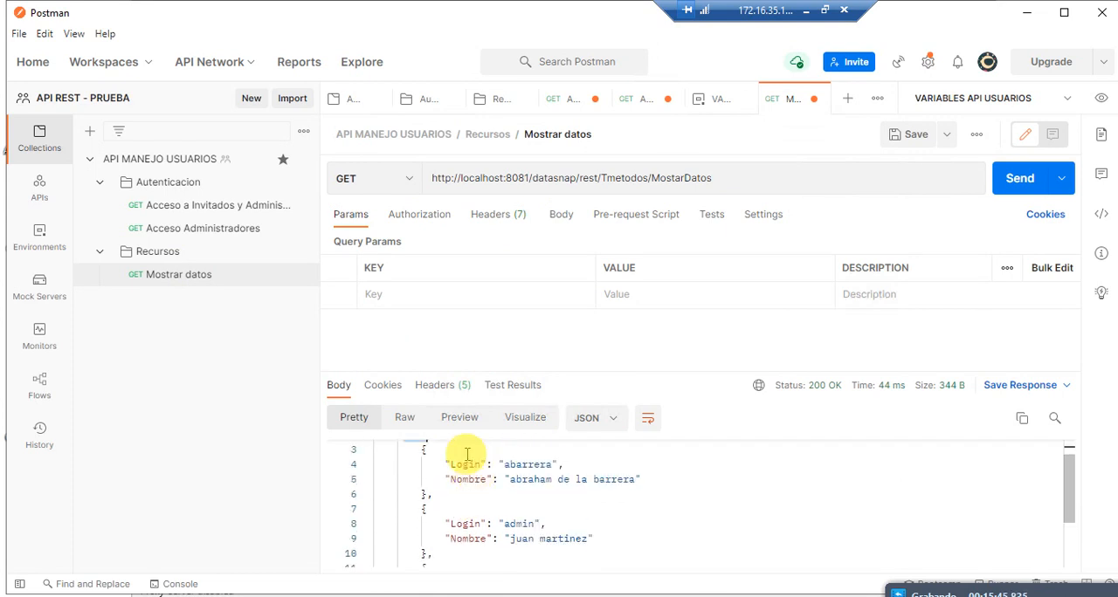
Step: View the Mostrar datos response in the Raw, Preview and Visualize modes, and return to the Pretty mode's Data array
{"action": "left_click", "coordinate": [405, 418]}
{"action": "left_click", "coordinate": [459, 423]}
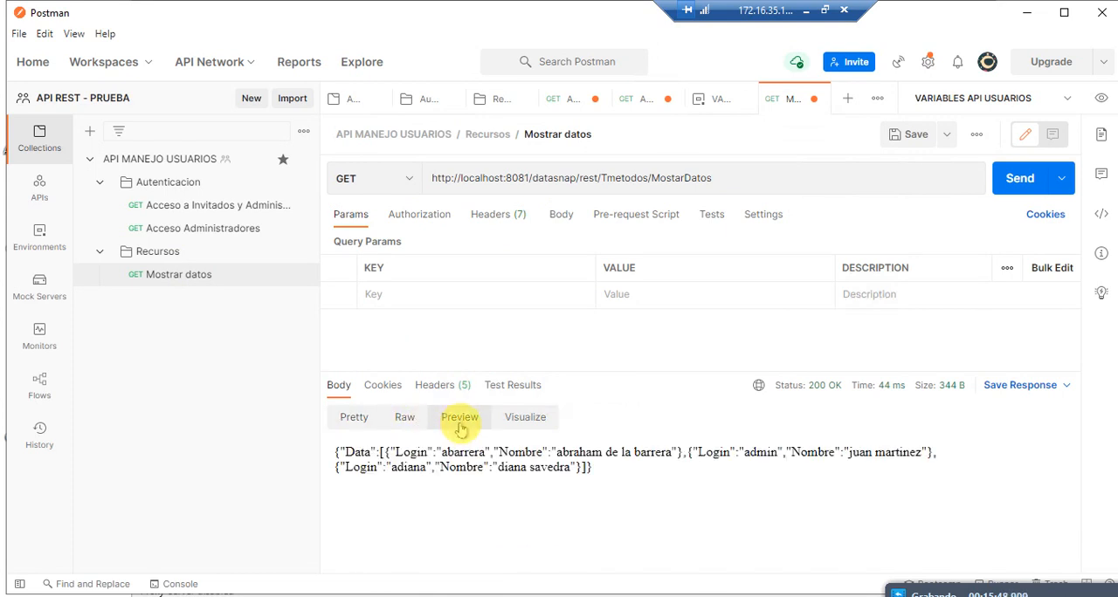
{"action": "left_click", "coordinate": [526, 424]}
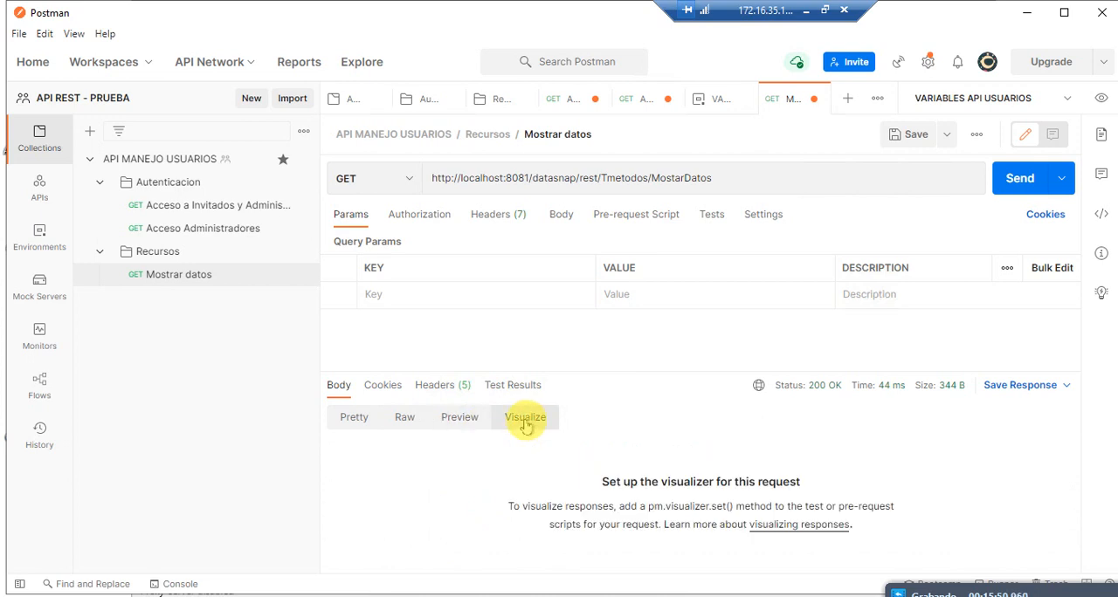
{"action": "left_click", "coordinate": [356, 419]}
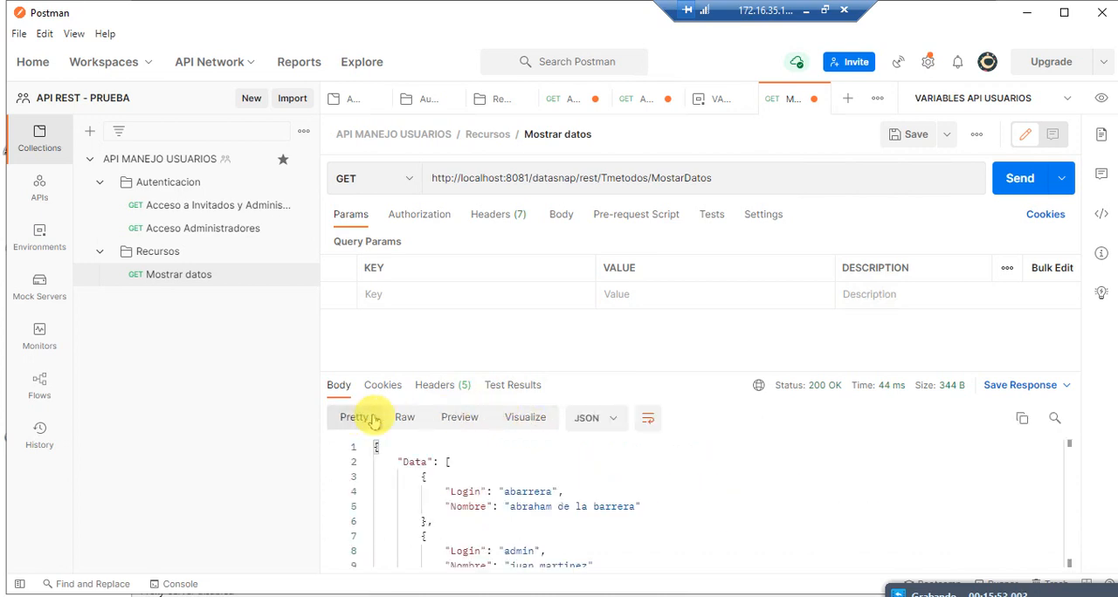
{"action": "double_click", "coordinate": [413, 462]}
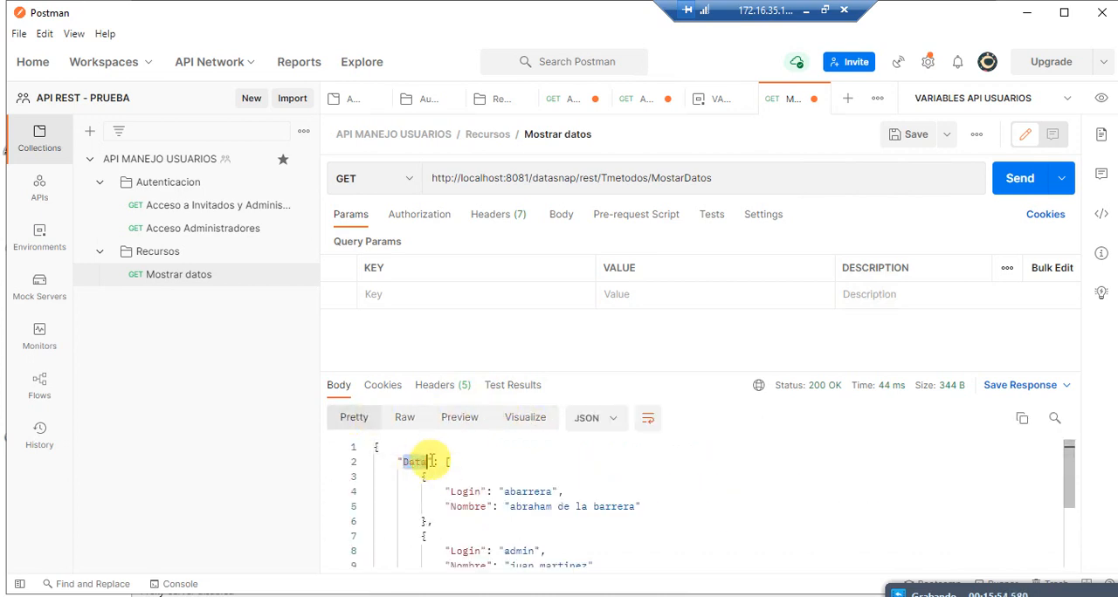
Step: View the response formatted as HTML and as Text, and switch the format back to JSON
{"action": "left_click", "coordinate": [605, 429]}
{"action": "left_click", "coordinate": [614, 335]}
{"action": "left_click", "coordinate": [587, 419]}
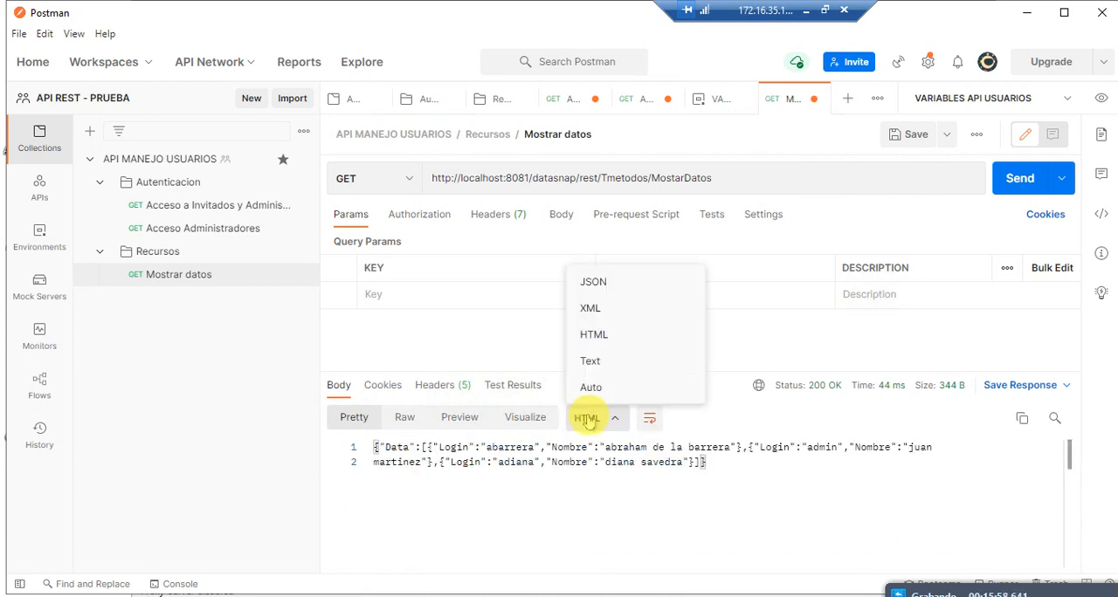
{"action": "left_click", "coordinate": [610, 361]}
{"action": "left_click", "coordinate": [584, 420]}
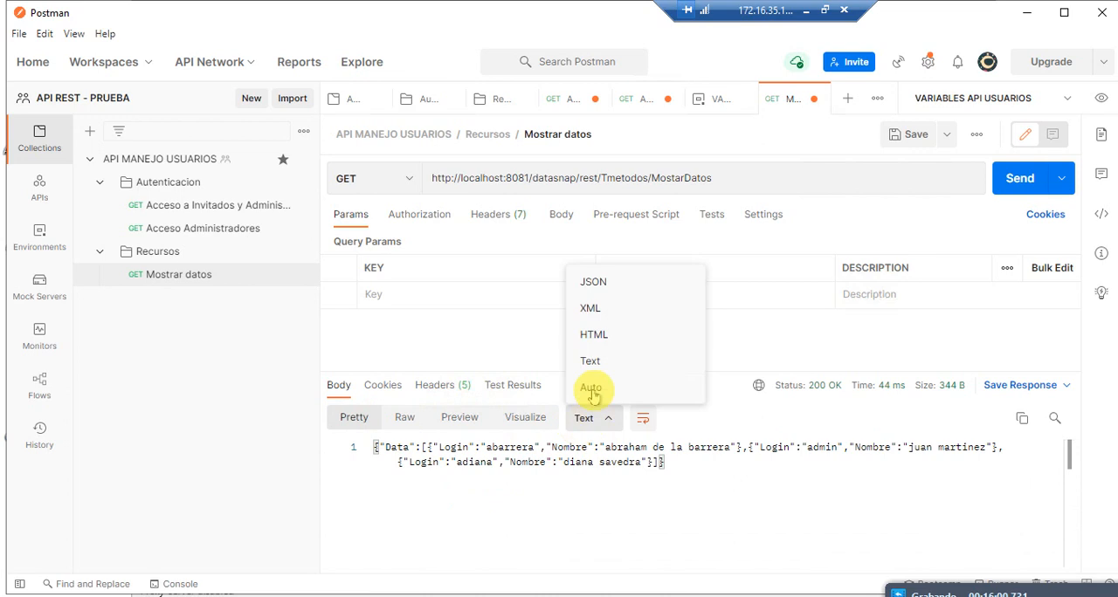
{"action": "left_click", "coordinate": [594, 284]}
{"action": "scroll", "coordinate": [699, 489], "scroll_direction": "down", "scroll_amount": 3}
Step: Add another new request to the Recursos folder
{"action": "right_click", "coordinate": [179, 272]}
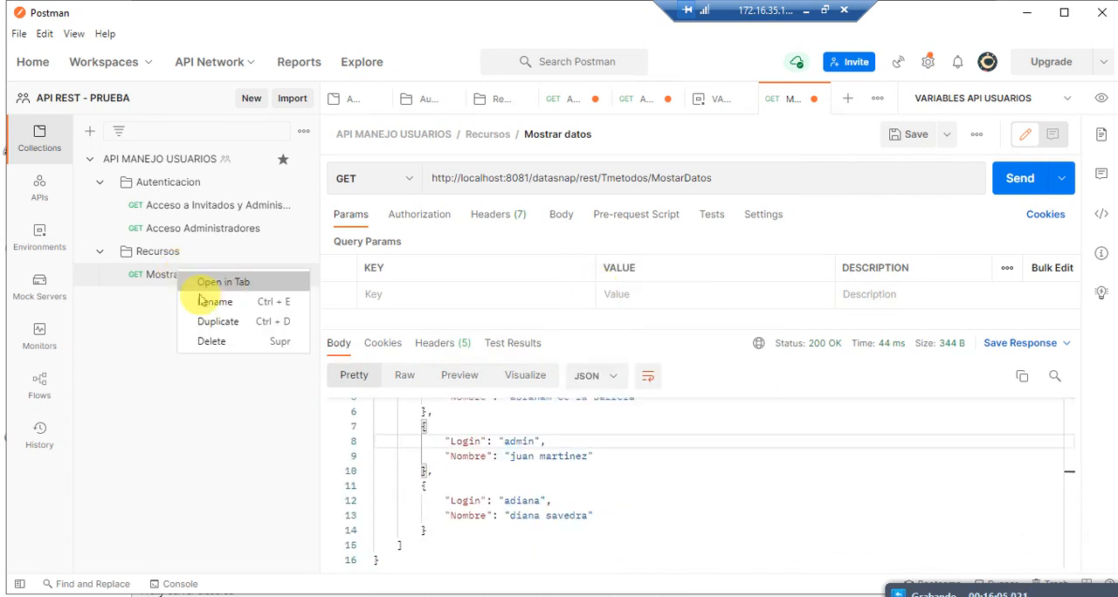
{"action": "left_click", "coordinate": [140, 251]}
{"action": "right_click", "coordinate": [153, 259]}
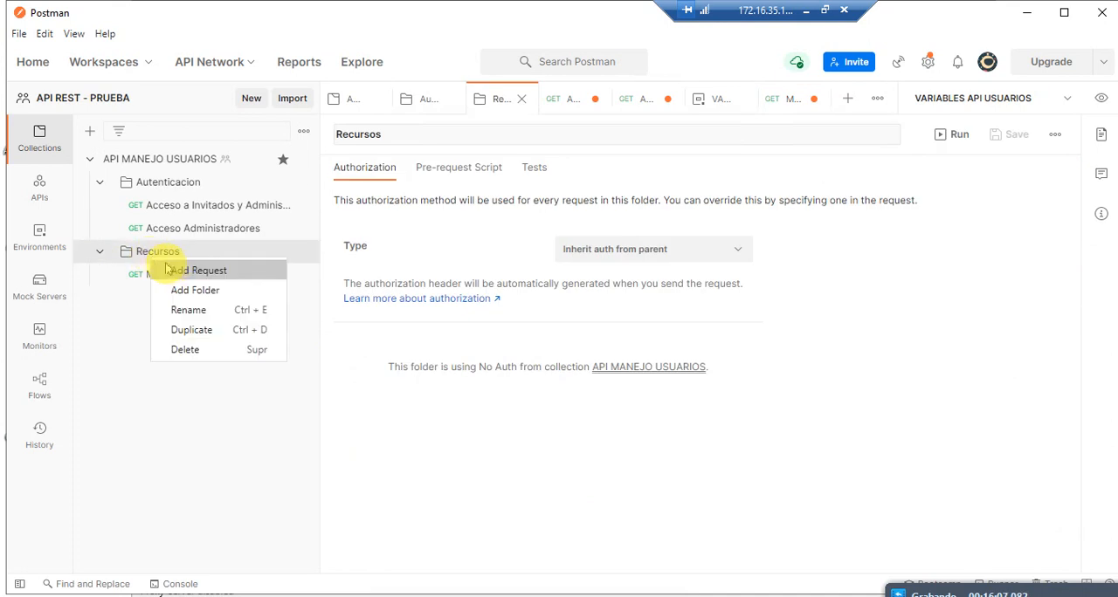
{"action": "left_click", "coordinate": [173, 271]}
{"action": "left_click", "coordinate": [267, 274]}
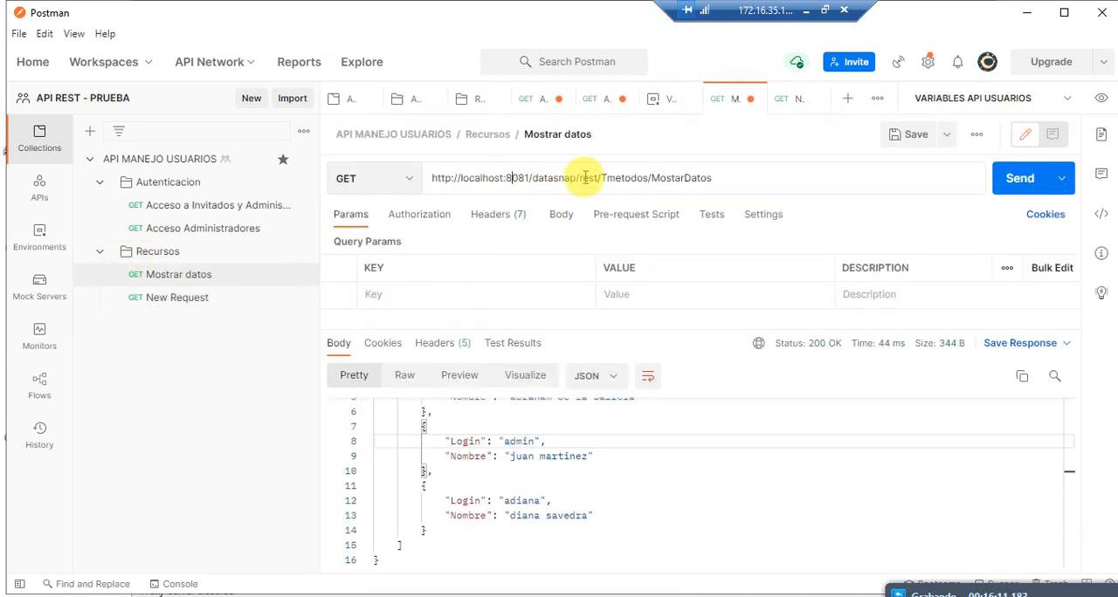
{"action": "left_click_drag", "start_coordinate": [648, 178], "coordinate": [547, 178]}
{"action": "left_click_drag", "start_coordinate": [463, 178], "coordinate": [392, 182]}
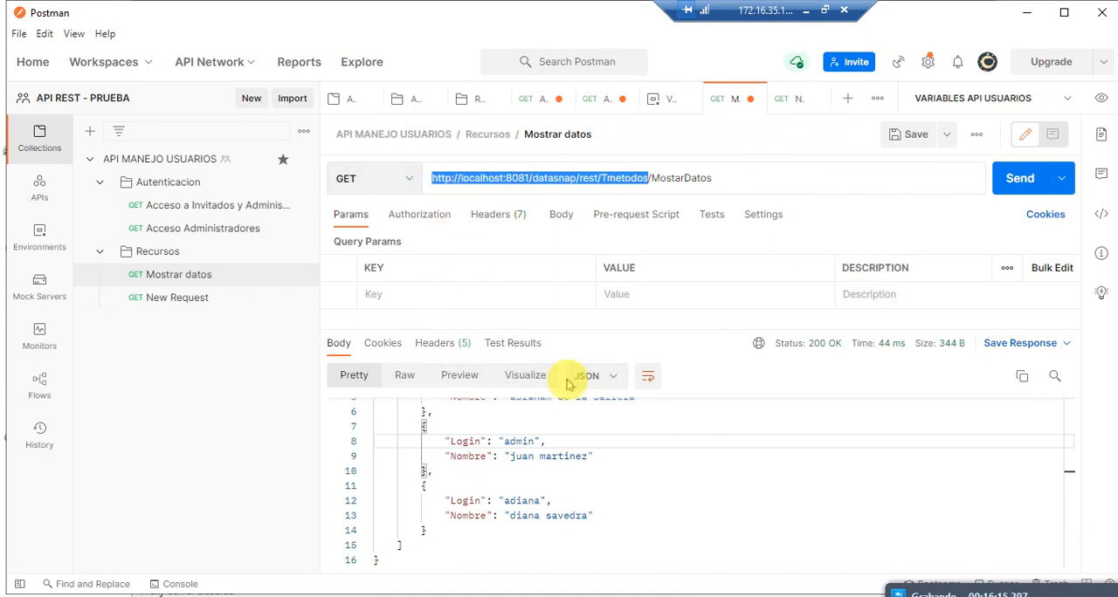
{"action": "left_click", "coordinate": [194, 301]}
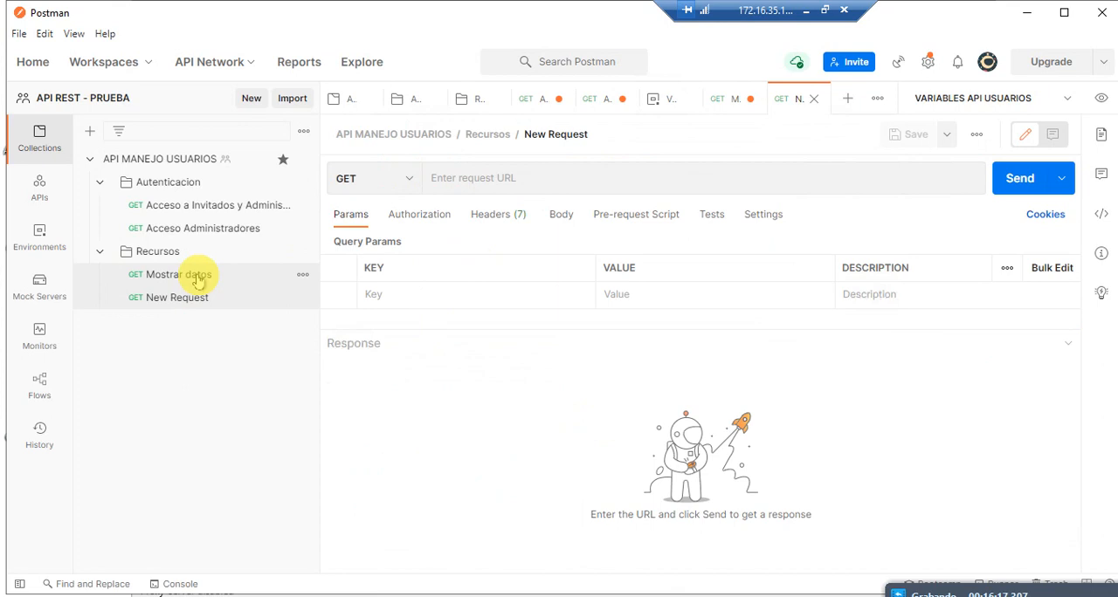
{"action": "left_click", "coordinate": [166, 275]}
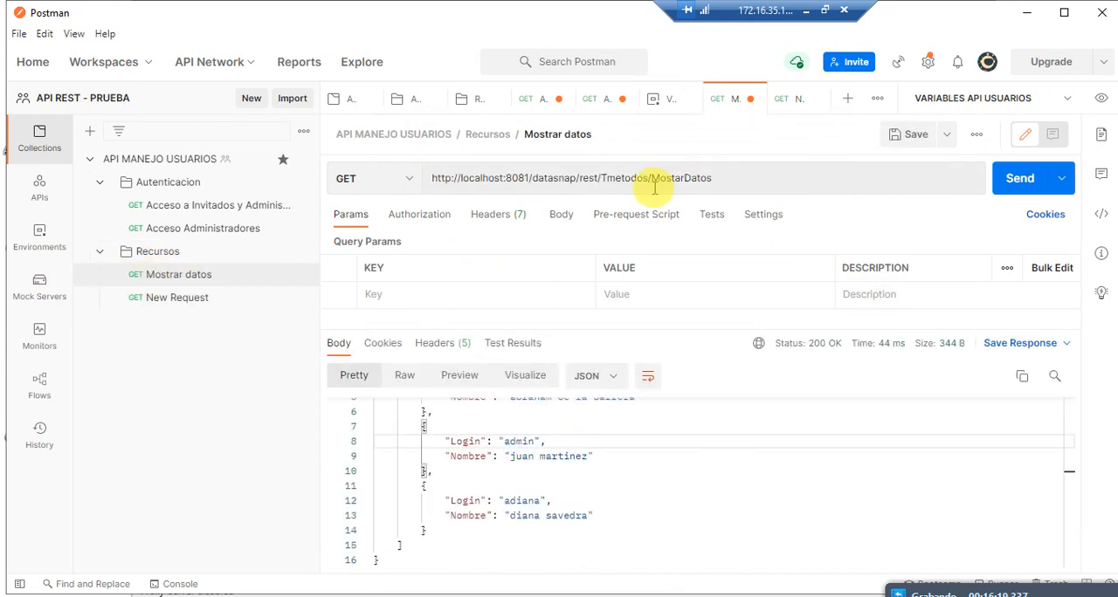
{"action": "left_click_drag", "start_coordinate": [648, 181], "coordinate": [512, 160]}
{"action": "key", "text": "ctrl+c"}
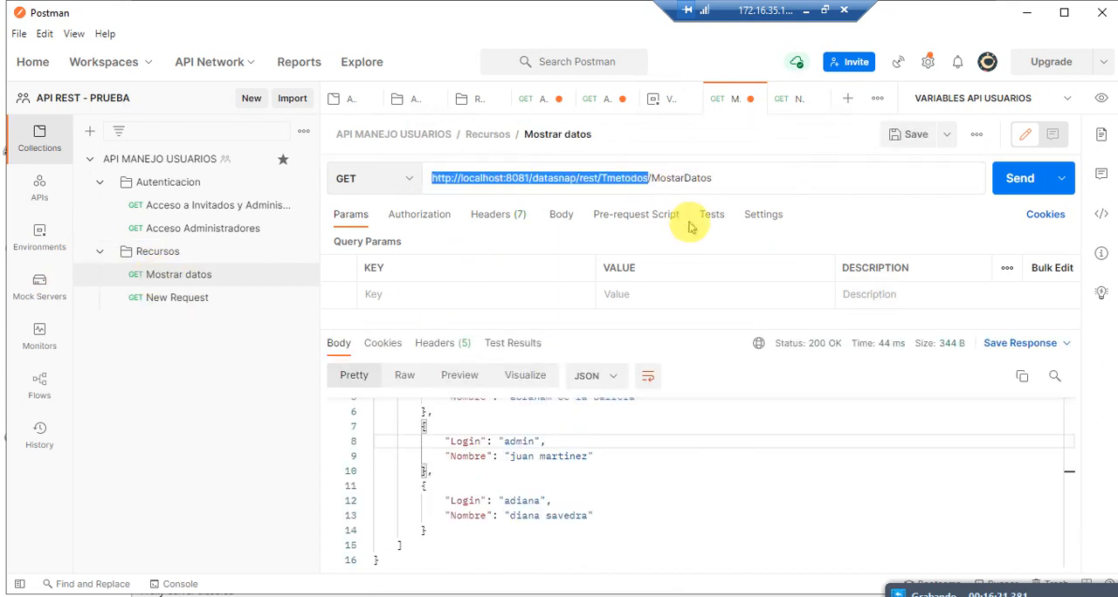
{"action": "key", "text": "BackSpace"}
{"action": "left_click", "coordinate": [31, 185]}
{"action": "left_click", "coordinate": [28, 238]}
{"action": "left_click", "coordinate": [192, 206]}
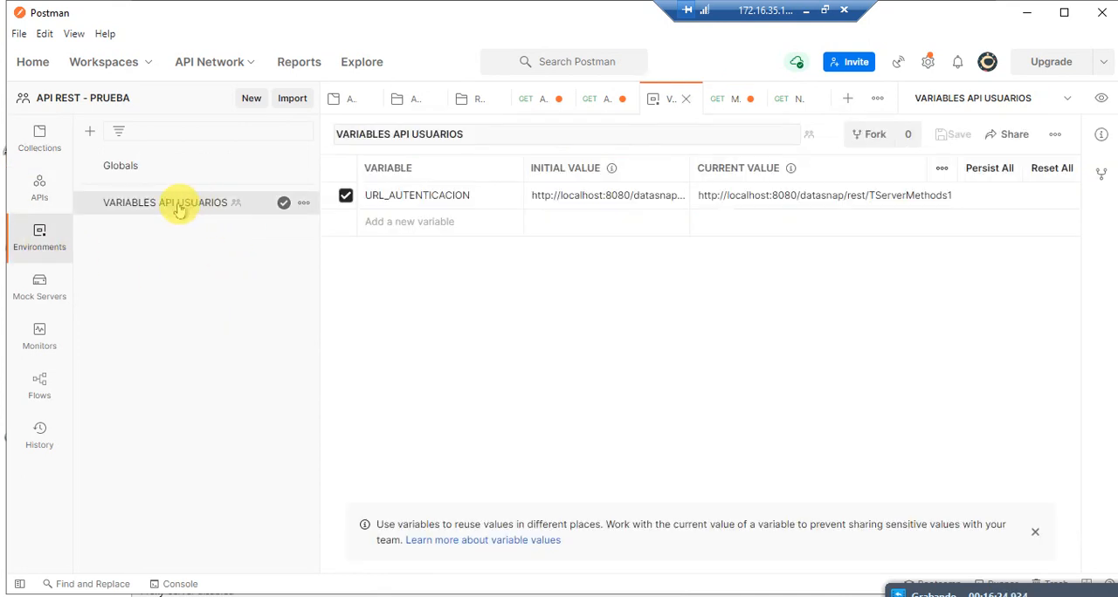
{"action": "left_click", "coordinate": [395, 219]}
{"action": "type", "text": "url"}
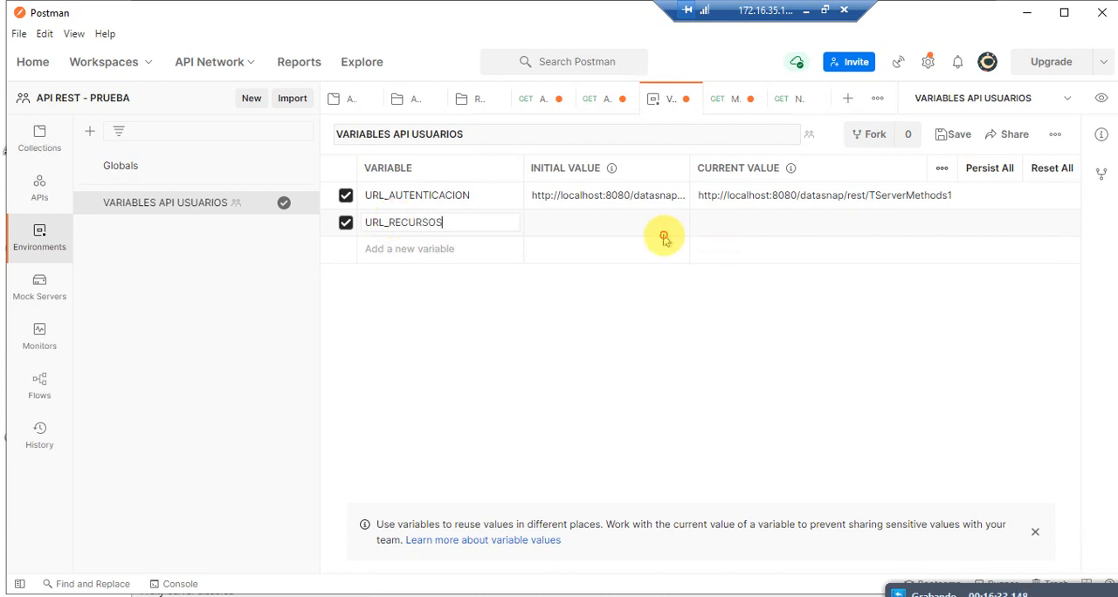
{"action": "key", "text": "ctrl+v"}
{"action": "left_click", "coordinate": [594, 250]}
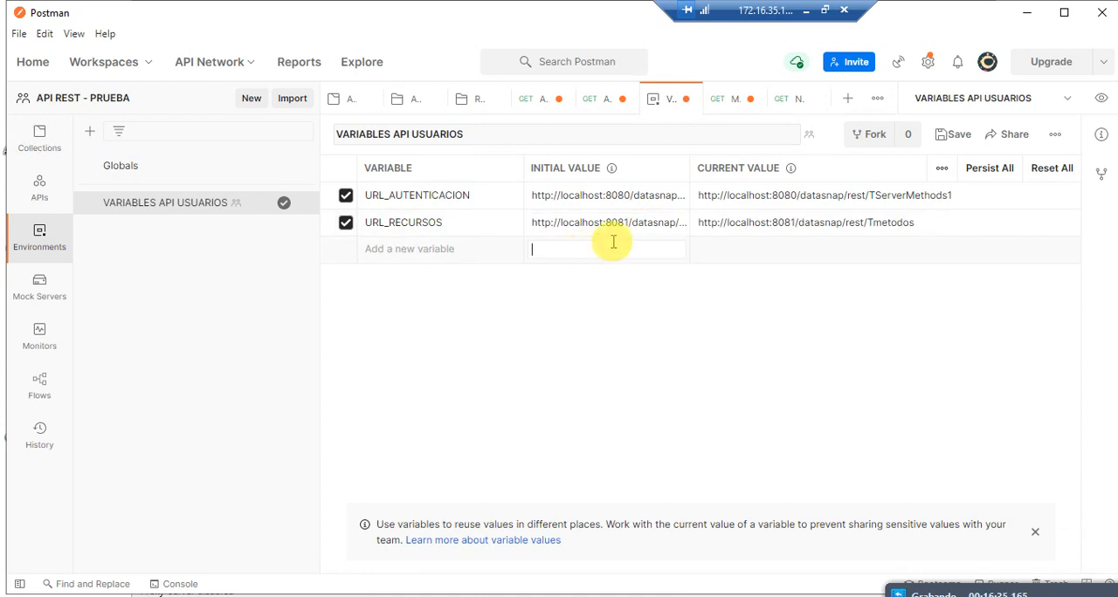
{"action": "left_click", "coordinate": [958, 136]}
Step: Copy the new variable's name and insert {{URL_RECURSOS}} before /MostarDatos in the Mostrar datos request URL
{"action": "left_click", "coordinate": [50, 155]}
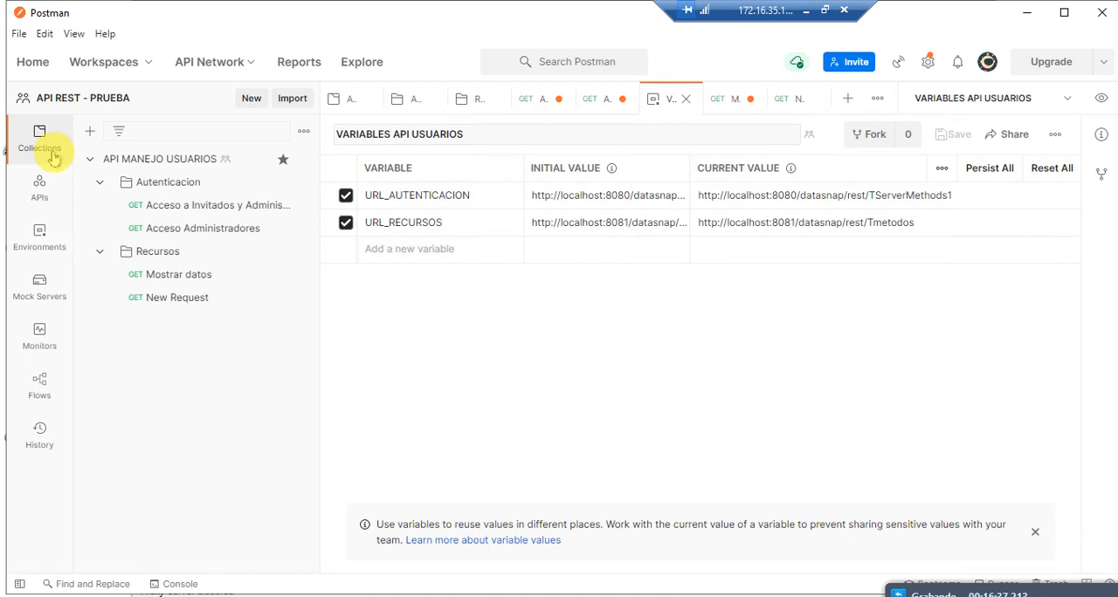
{"action": "double_click", "coordinate": [439, 222]}
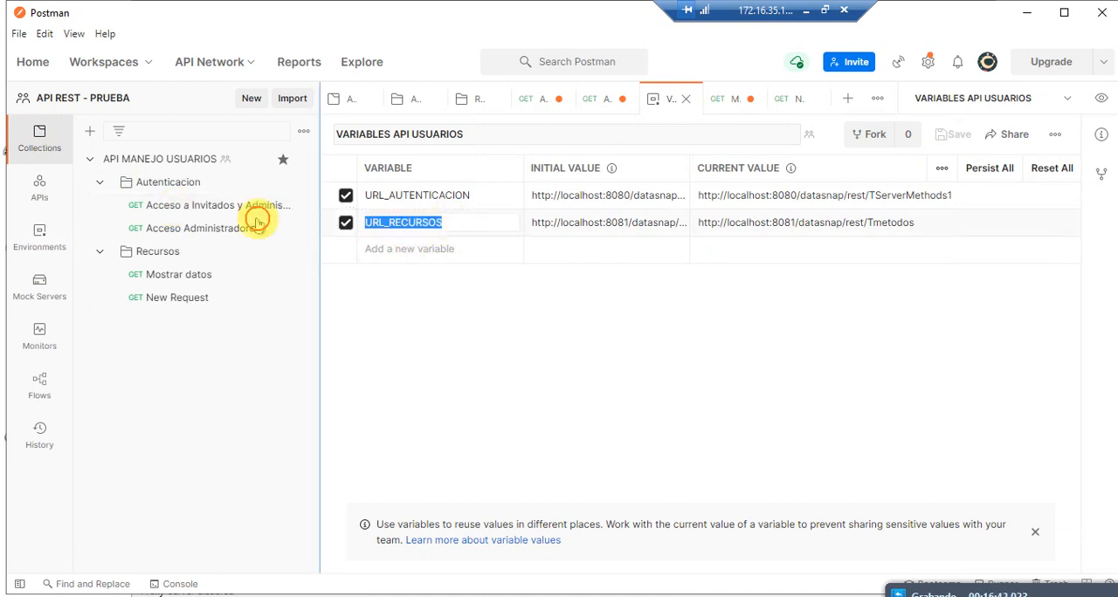
{"action": "left_click", "coordinate": [210, 274]}
{"action": "left_click", "coordinate": [426, 177]}
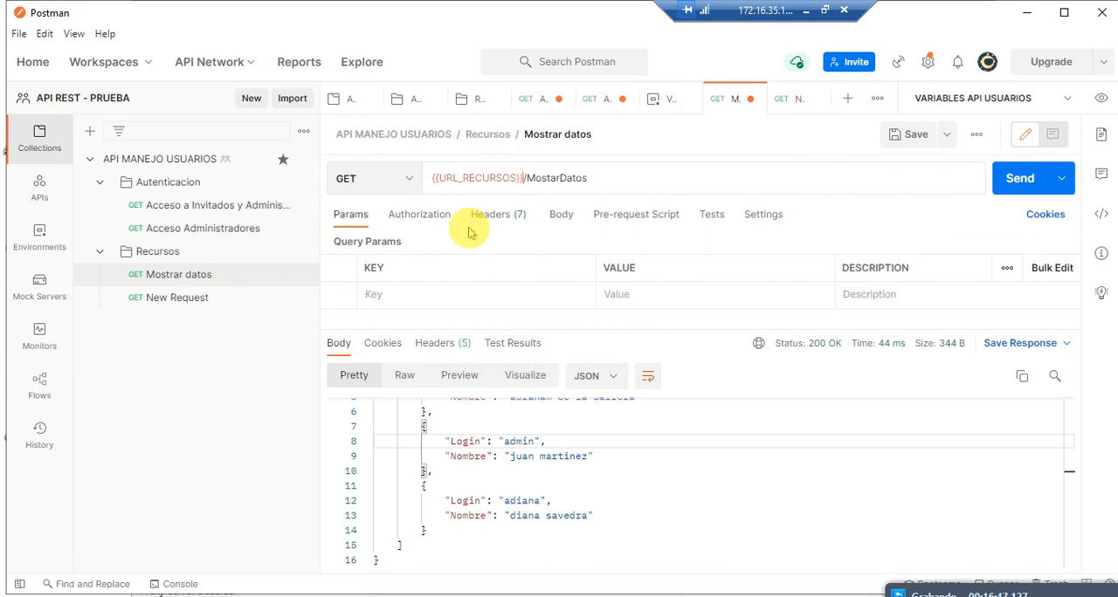
Step: Send the Mostrar datos request and view its JSON response from the start
{"action": "left_click", "coordinate": [1019, 179]}
{"action": "left_click", "coordinate": [489, 480]}
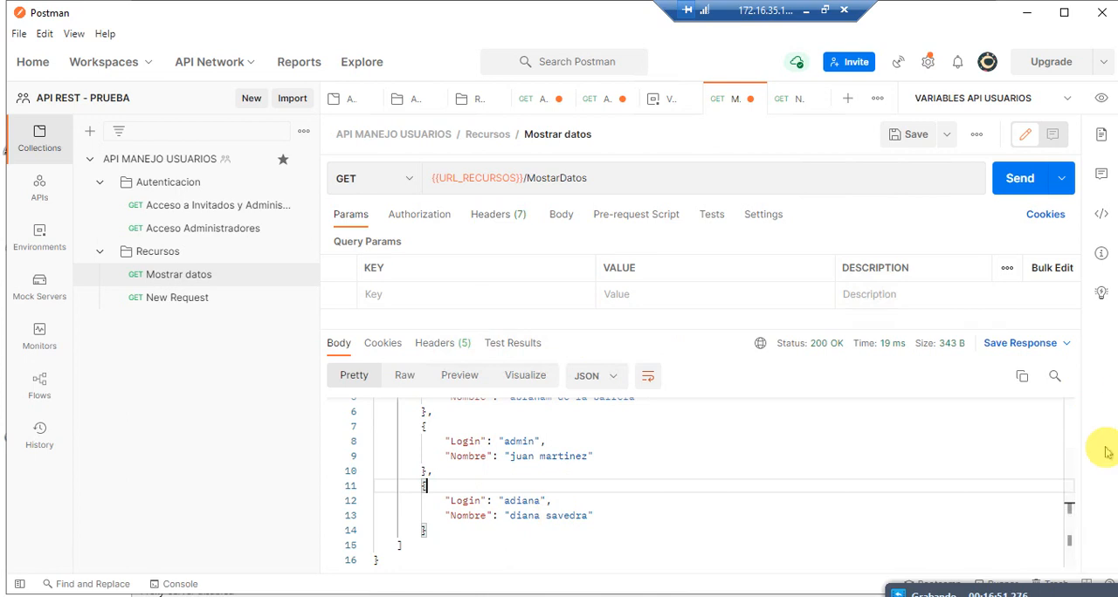
{"action": "left_click_drag", "start_coordinate": [1069, 513], "coordinate": [1077, 397]}
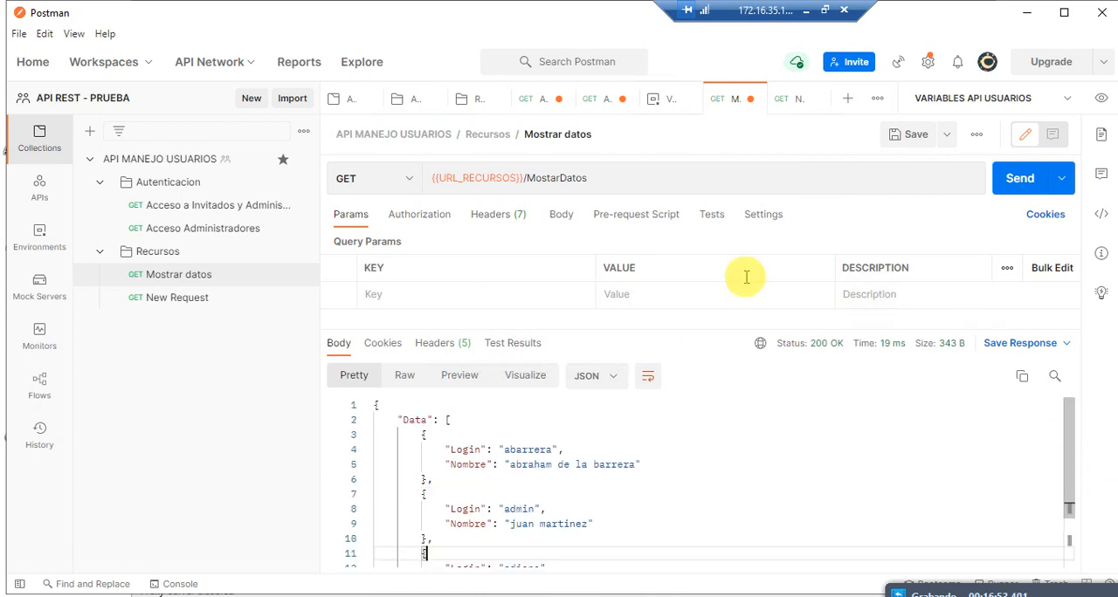
Step: Rename the new request in the Recursos folder as Solicitar usuario
{"action": "left_click", "coordinate": [191, 297]}
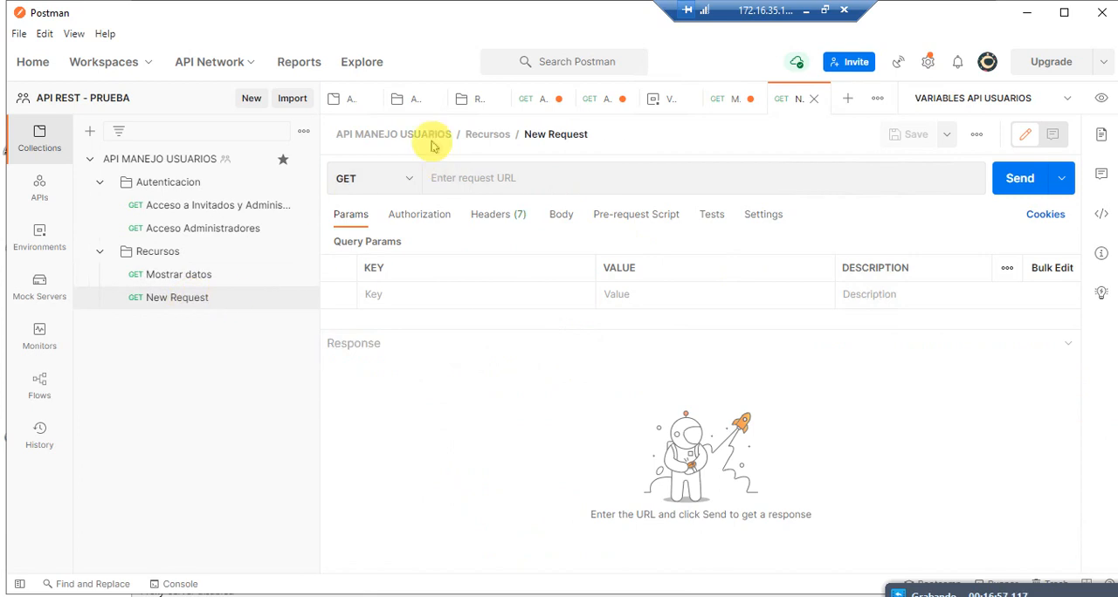
{"action": "left_click", "coordinate": [601, 135]}
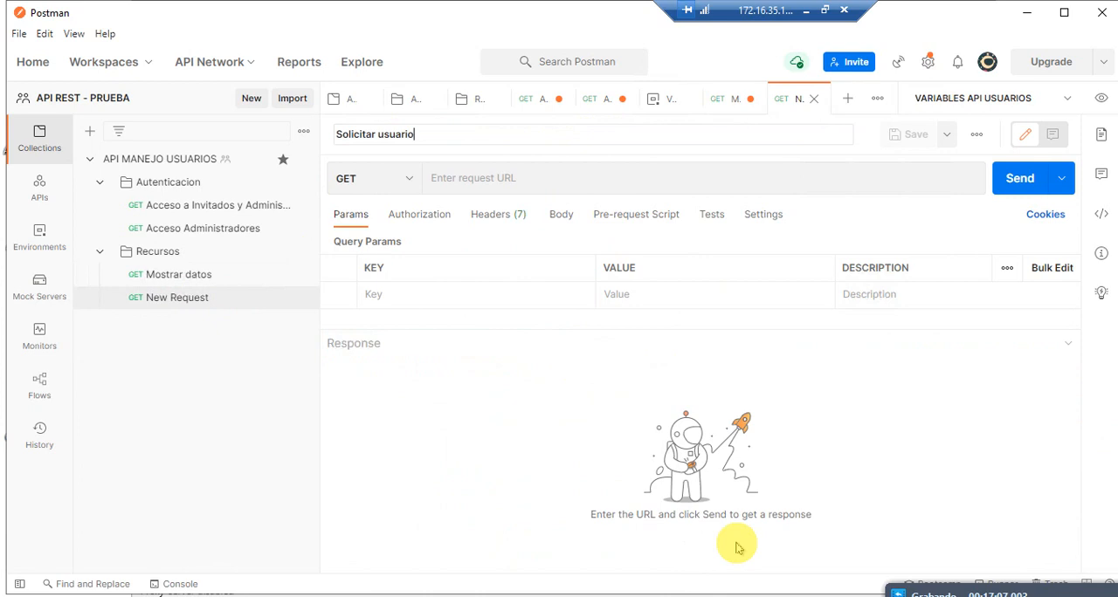
Step: Switch to REST Debugger and send the stored DELETE request for Tmetodos/usuario/Aprueba
{"action": "key", "text": "alt+Tab"}
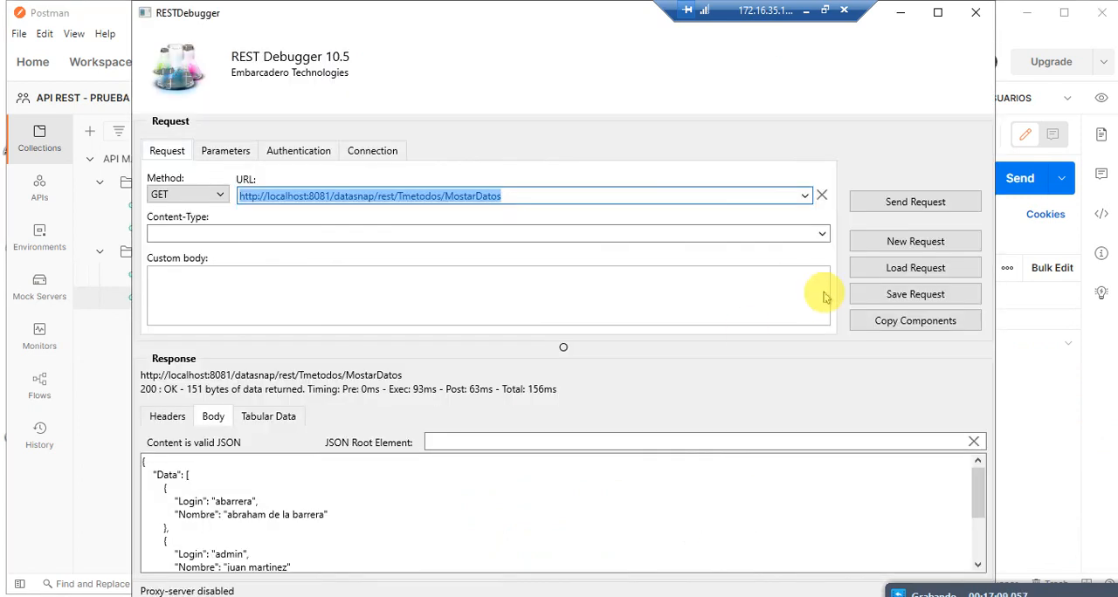
{"action": "left_click", "coordinate": [804, 196]}
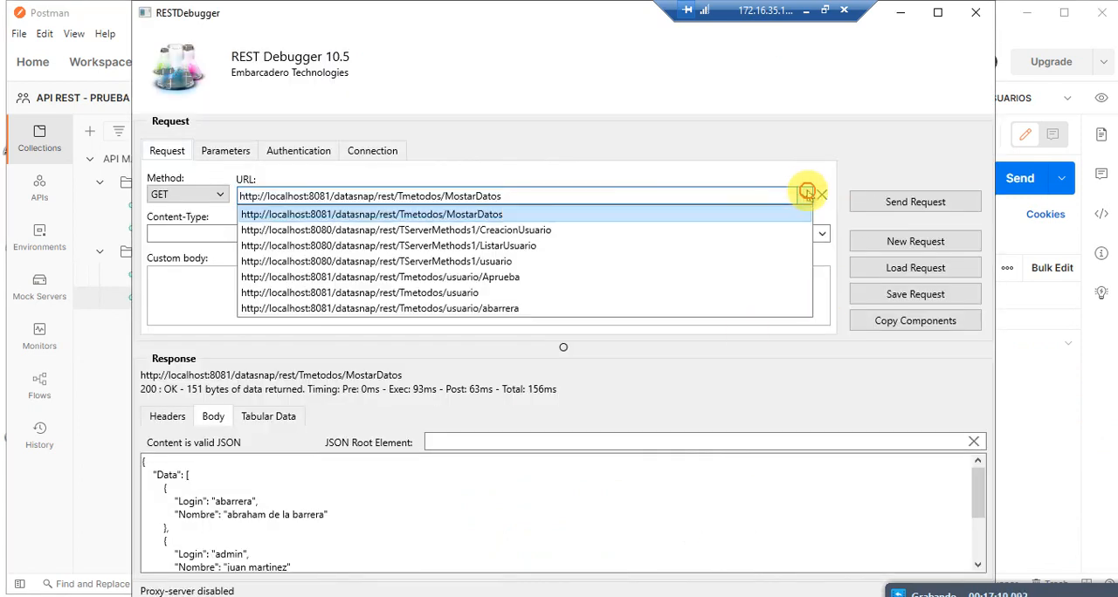
{"action": "left_click", "coordinate": [536, 277]}
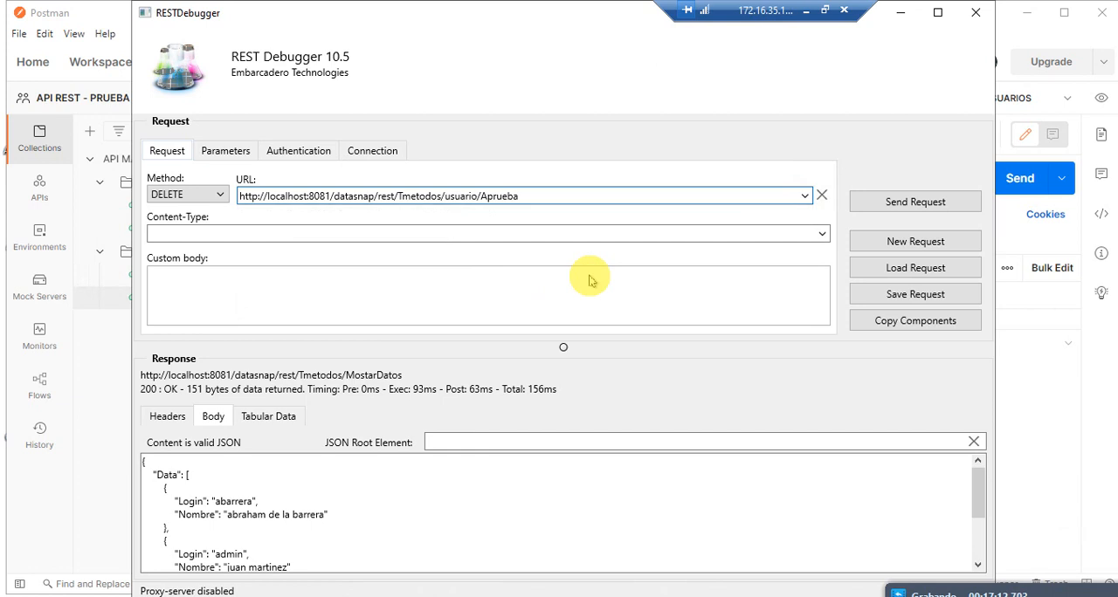
{"action": "left_click", "coordinate": [881, 202]}
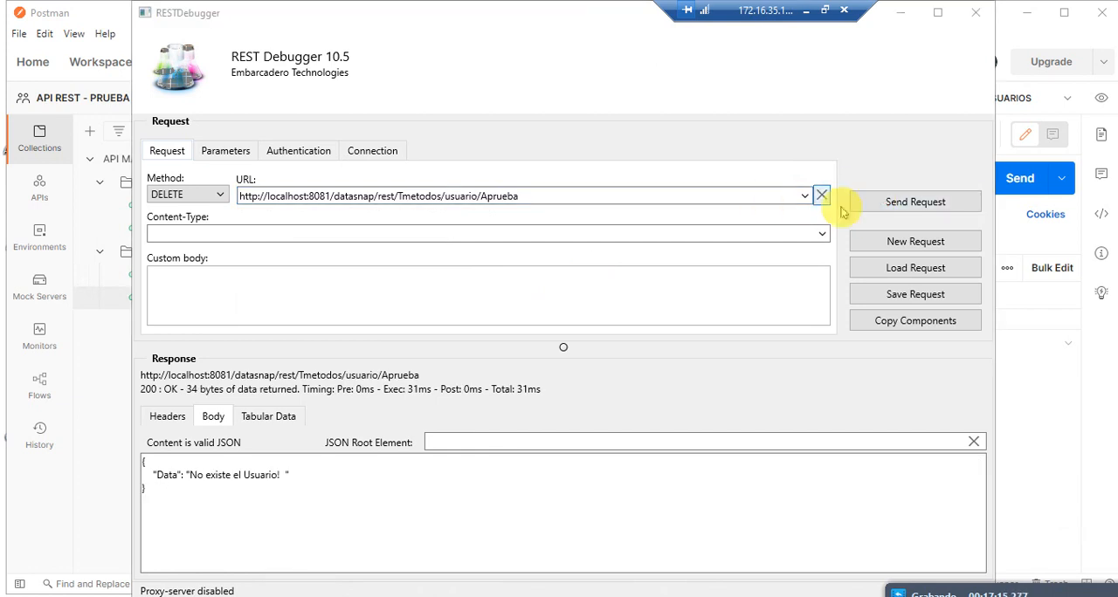
Step: In REST Debugger, load the stored GET request for Tmetodos/usuario/ with the user's login and send it
{"action": "left_click", "coordinate": [804, 197]}
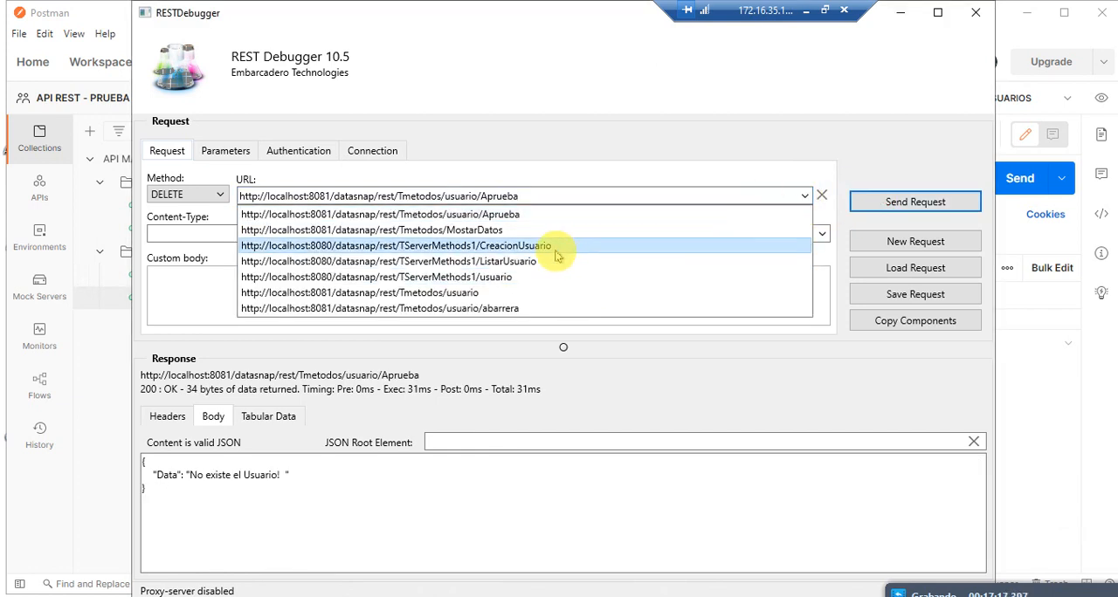
{"action": "left_click", "coordinate": [518, 308]}
{"action": "left_click", "coordinate": [894, 203]}
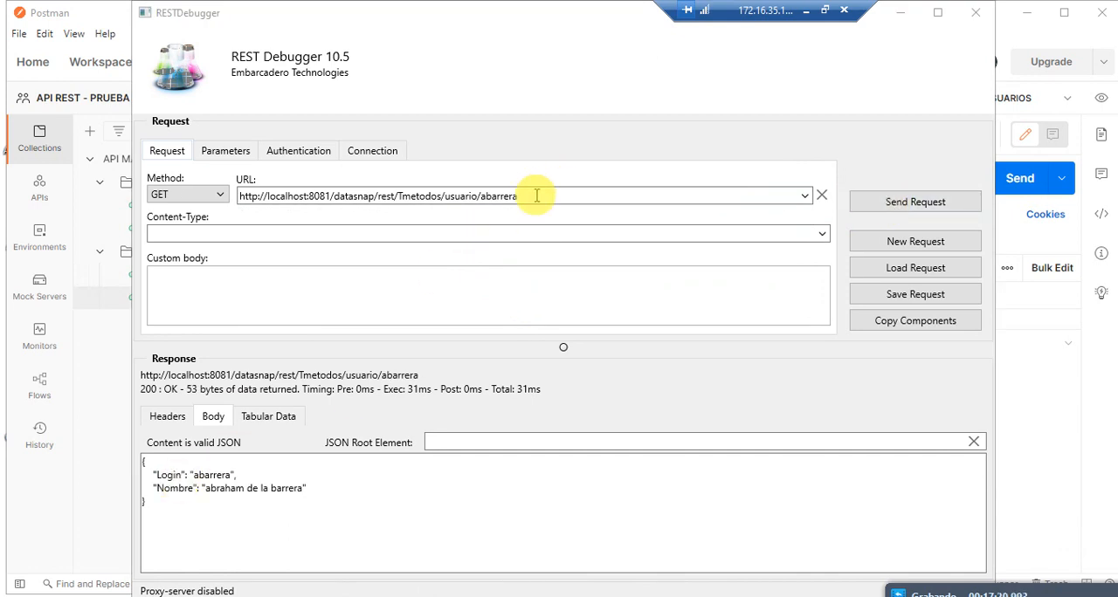
Step: Cut the user request URL from REST Debugger and, back in Postman, paste it as the Solicitar usuario request URL
{"action": "left_click_drag", "start_coordinate": [520, 196], "coordinate": [312, 194]}
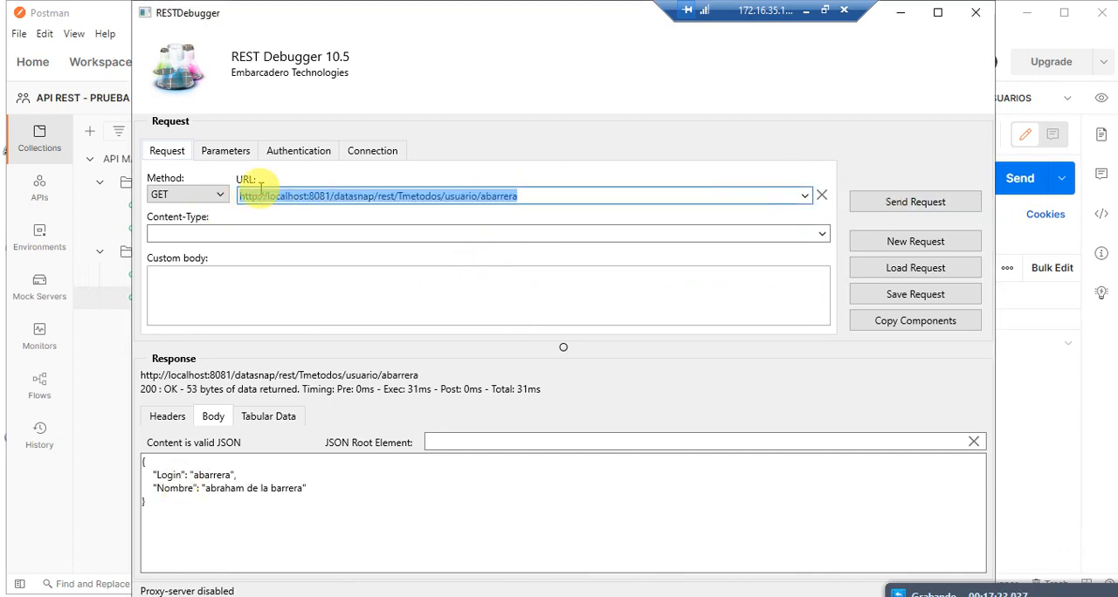
{"action": "key", "text": "ctrl+x"}
{"action": "left_click", "coordinate": [119, 359]}
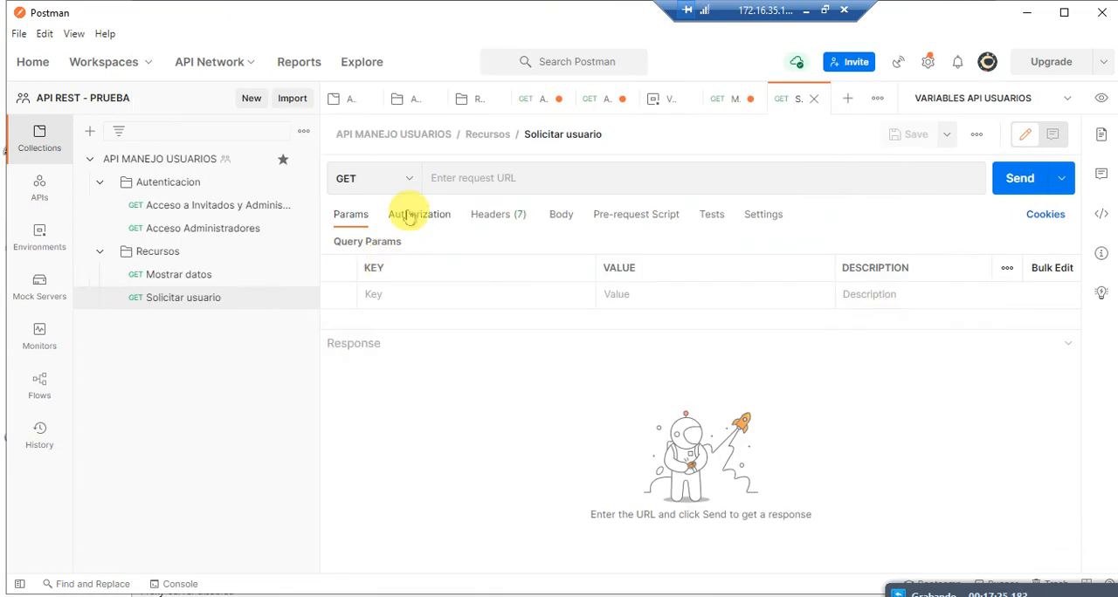
{"action": "left_click", "coordinate": [488, 177]}
{"action": "key", "text": "ctrl+v"}
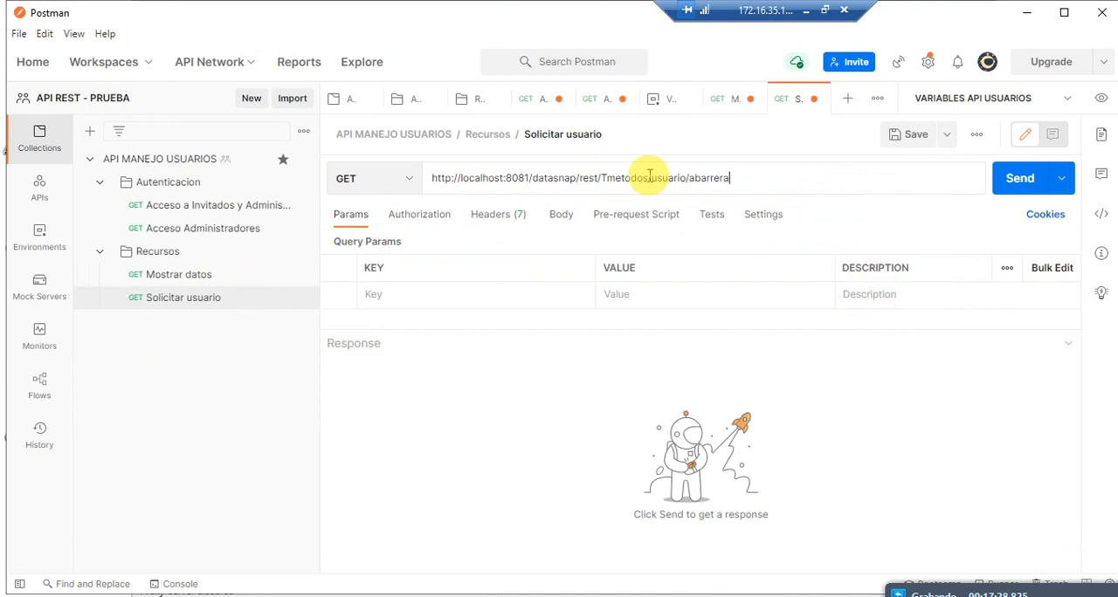
Step: Try replacing the base URL in Solicitar usuario with {{url_recursos}} and compare it with the Mostrar datos URL
{"action": "left_click_drag", "start_coordinate": [648, 178], "coordinate": [305, 153]}
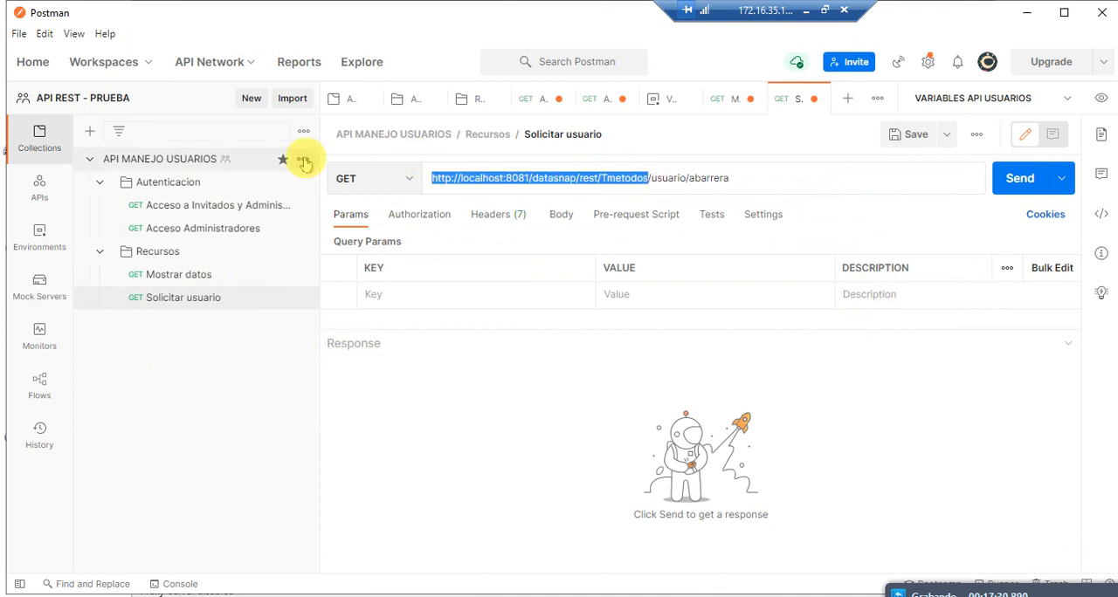
{"action": "type", "text": "{{url_recursos"}
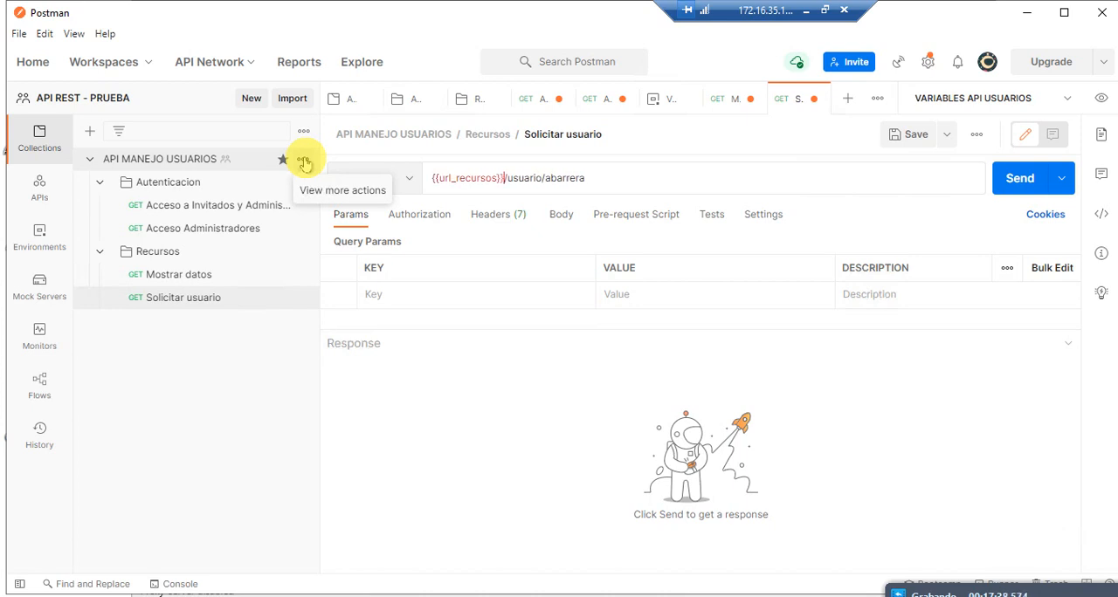
{"action": "left_click", "coordinate": [480, 179]}
{"action": "left_click", "coordinate": [188, 276]}
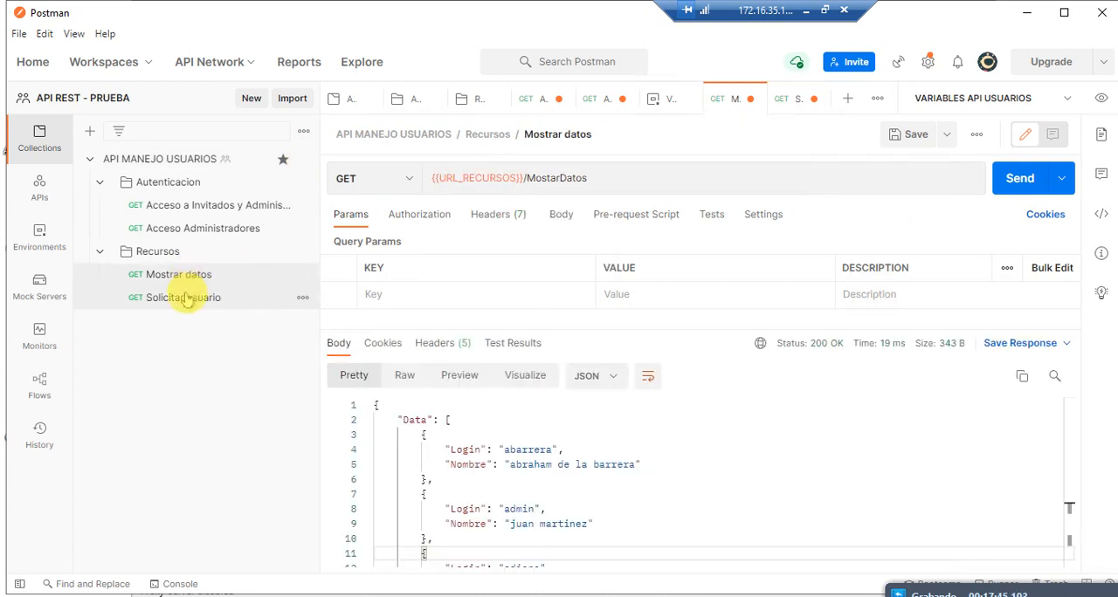
{"action": "left_click", "coordinate": [186, 297]}
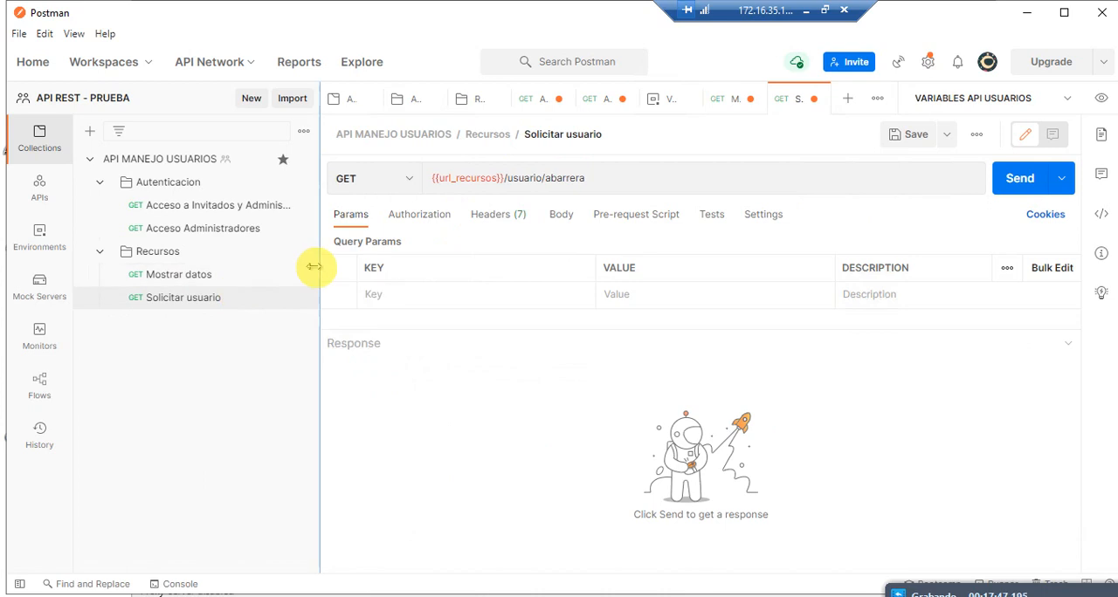
Step: Copy {{URL_RECURSOS}} from the Mostrar datos URL and use it as the base of the Solicitar usuario URL, with a single slash before usuario
{"action": "left_click", "coordinate": [217, 279]}
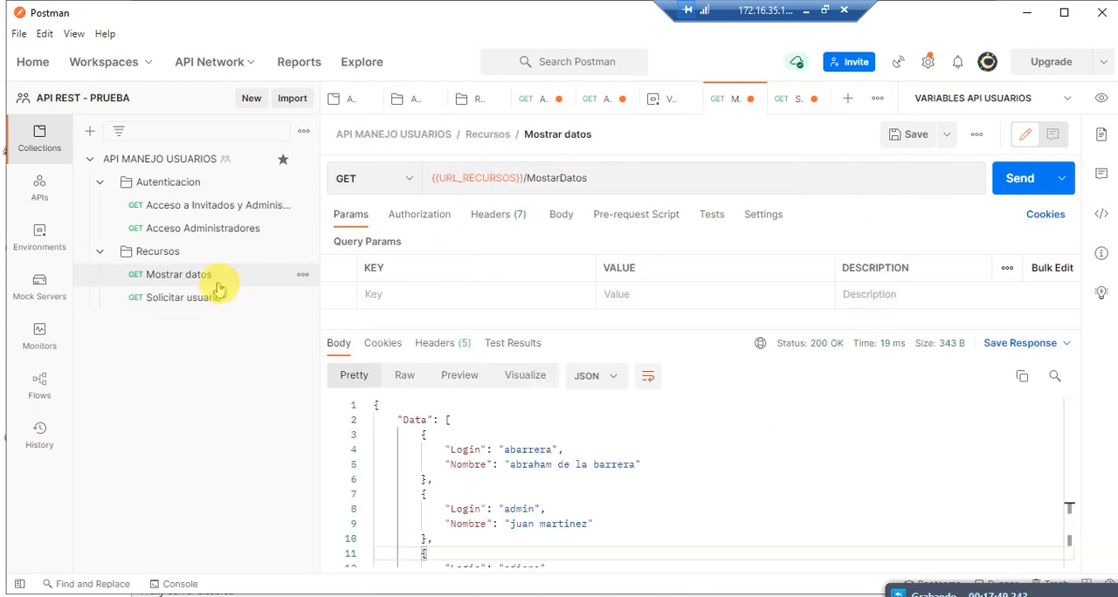
{"action": "left_click_drag", "start_coordinate": [526, 179], "coordinate": [431, 178]}
{"action": "left_click", "coordinate": [218, 295]}
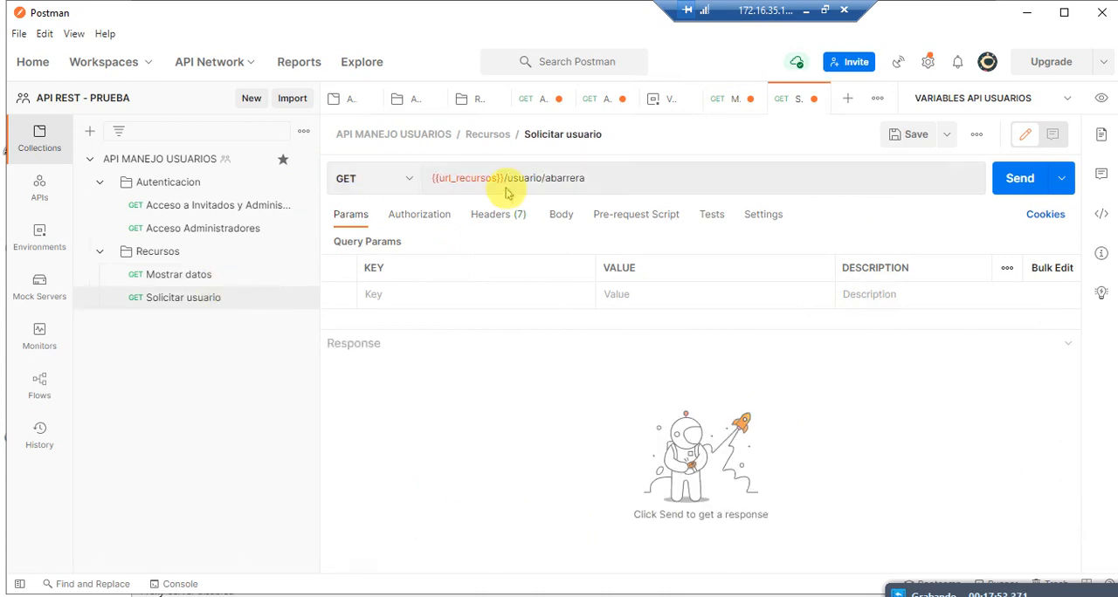
{"action": "left_click_drag", "start_coordinate": [500, 178], "coordinate": [433, 179]}
{"action": "key", "text": "ctrl+v"}
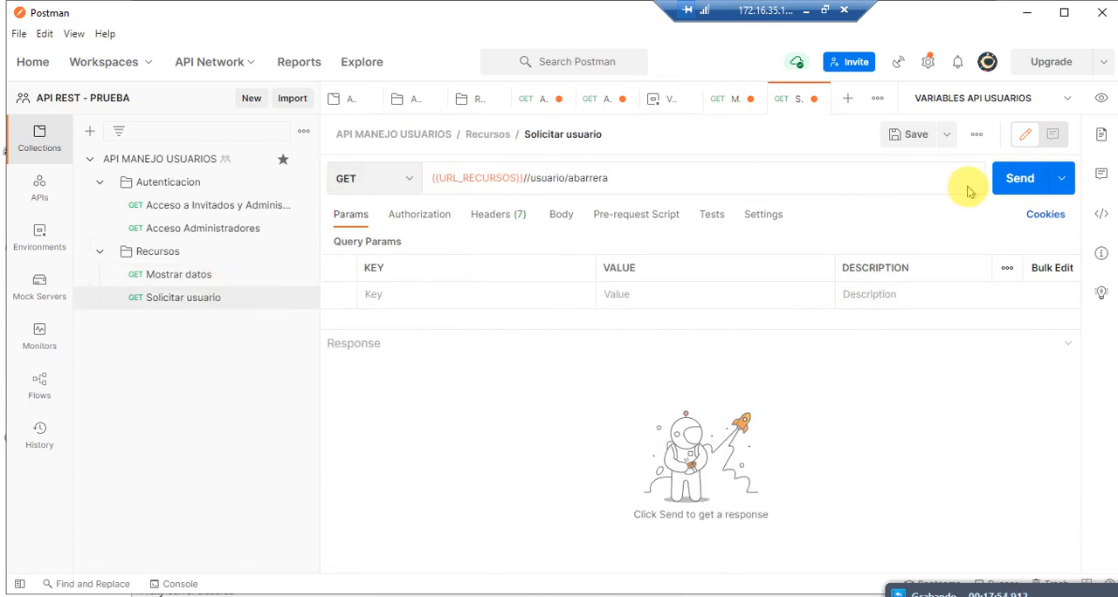
{"action": "key", "text": "BackSpace"}
Step: Send the Solicitar usuario request, check the variable in its URL, and send the request again
{"action": "left_click", "coordinate": [996, 182]}
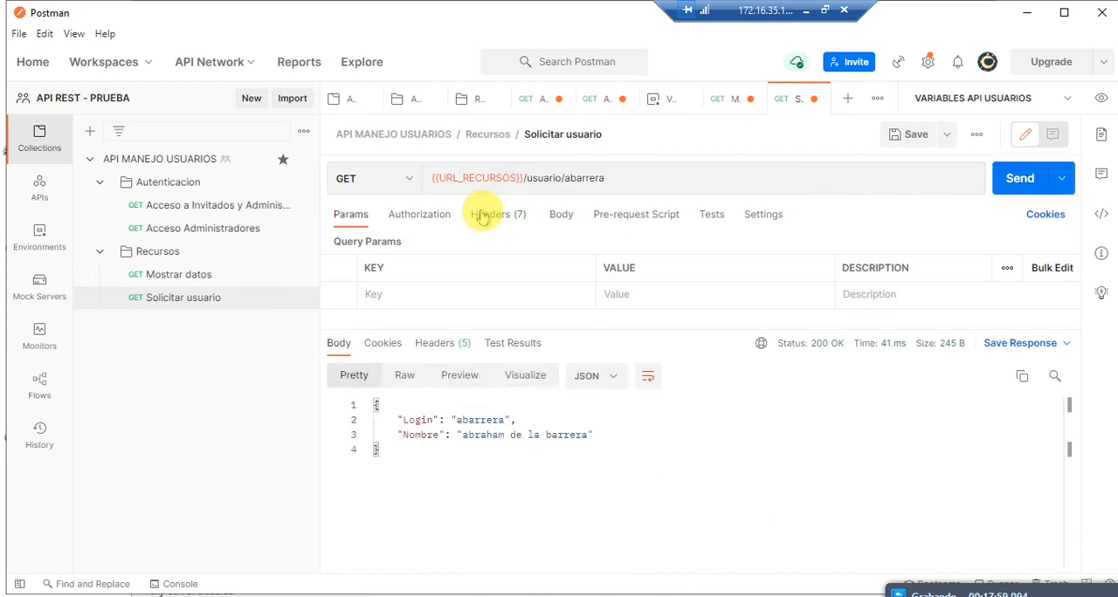
{"action": "double_click", "coordinate": [476, 178]}
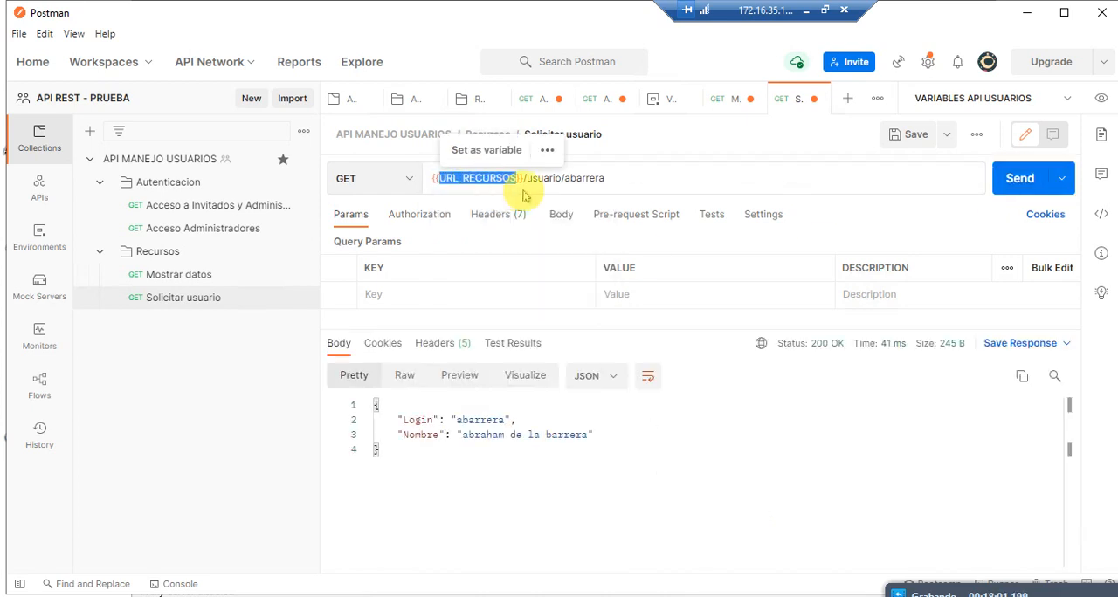
{"action": "left_click", "coordinate": [522, 187]}
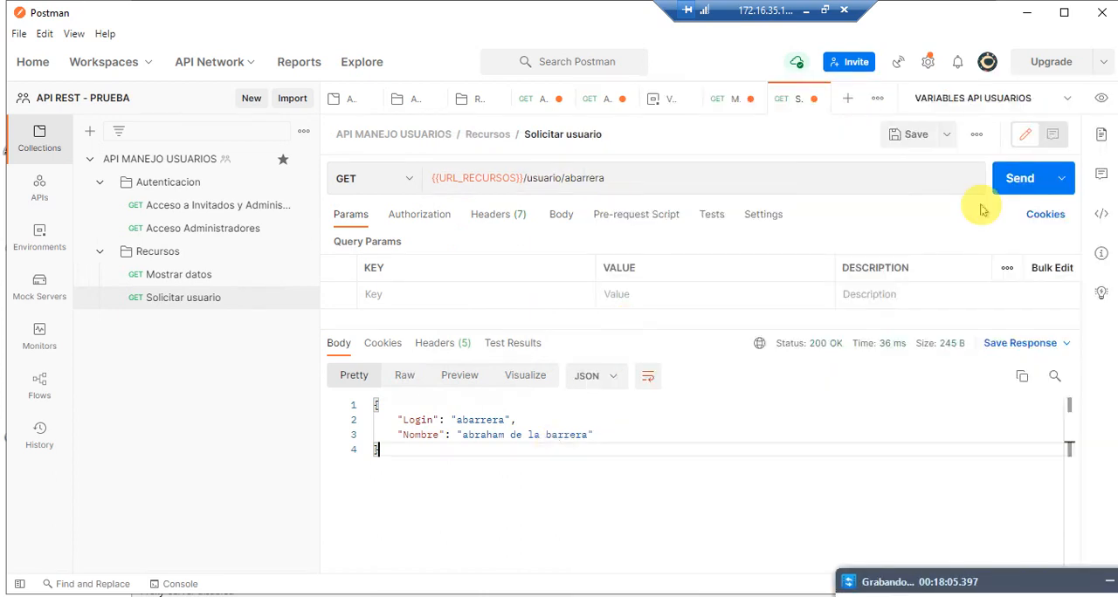
{"action": "left_click", "coordinate": [1010, 180]}
{"action": "left_click", "coordinate": [1010, 180]}
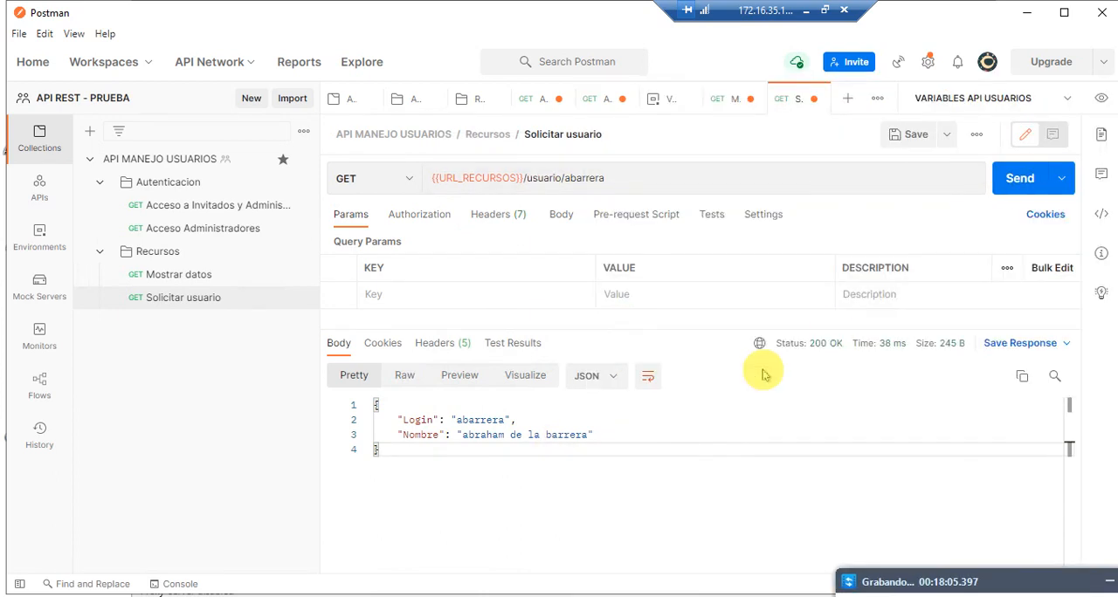
Step: Append 2 to the username at the end of the Solicitar usuario URL and send the request
{"action": "left_click", "coordinate": [651, 180]}
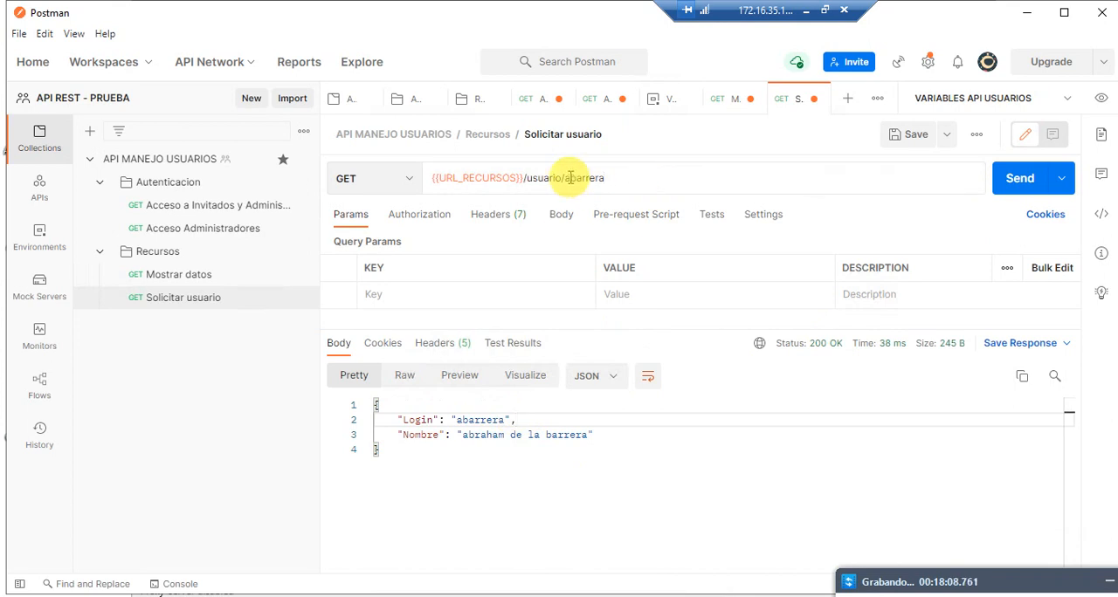
{"action": "type", "text": "2"}
{"action": "double_click", "coordinate": [626, 178]}
{"action": "left_click", "coordinate": [1013, 178]}
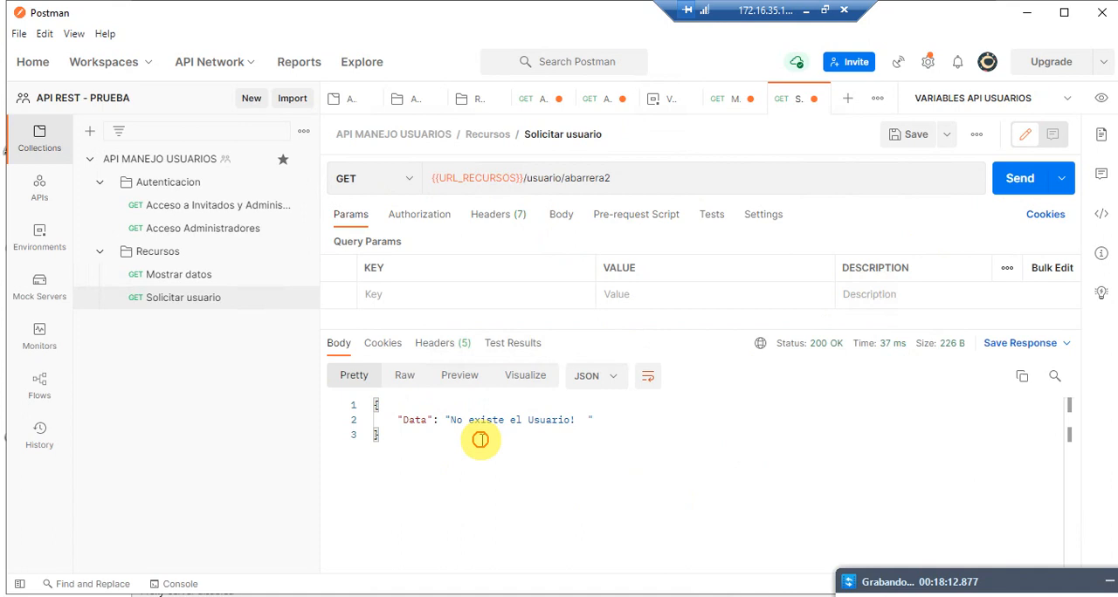
Step: Remove the trailing 2 from the username in the Solicitar usuario URL, resend the request, and check the returned login and name
{"action": "double_click", "coordinate": [634, 183]}
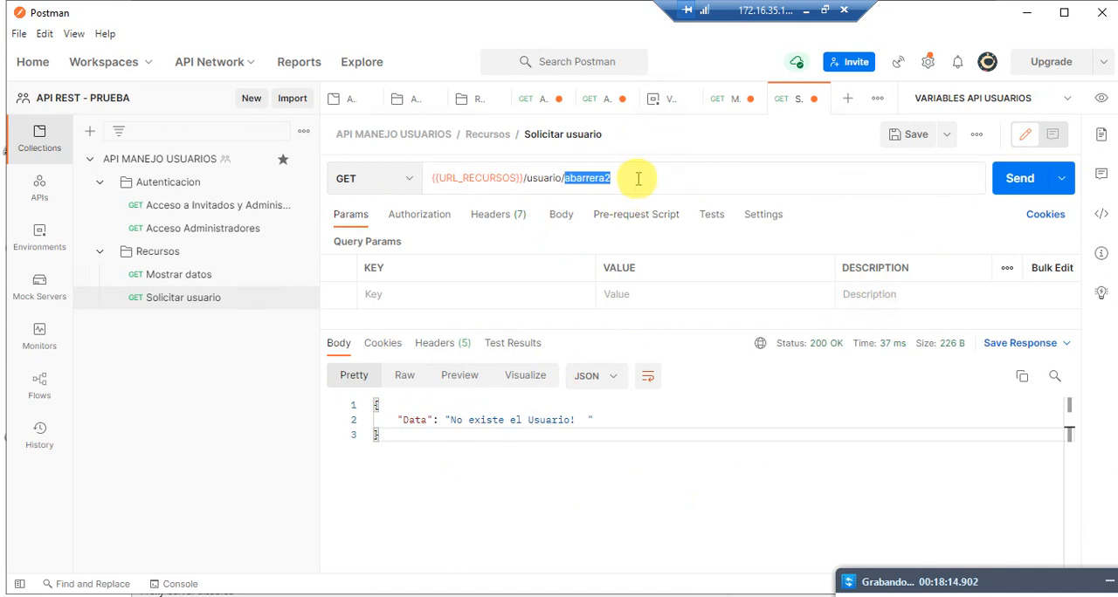
{"action": "key", "text": "BackSpace"}
{"action": "left_click", "coordinate": [1013, 179]}
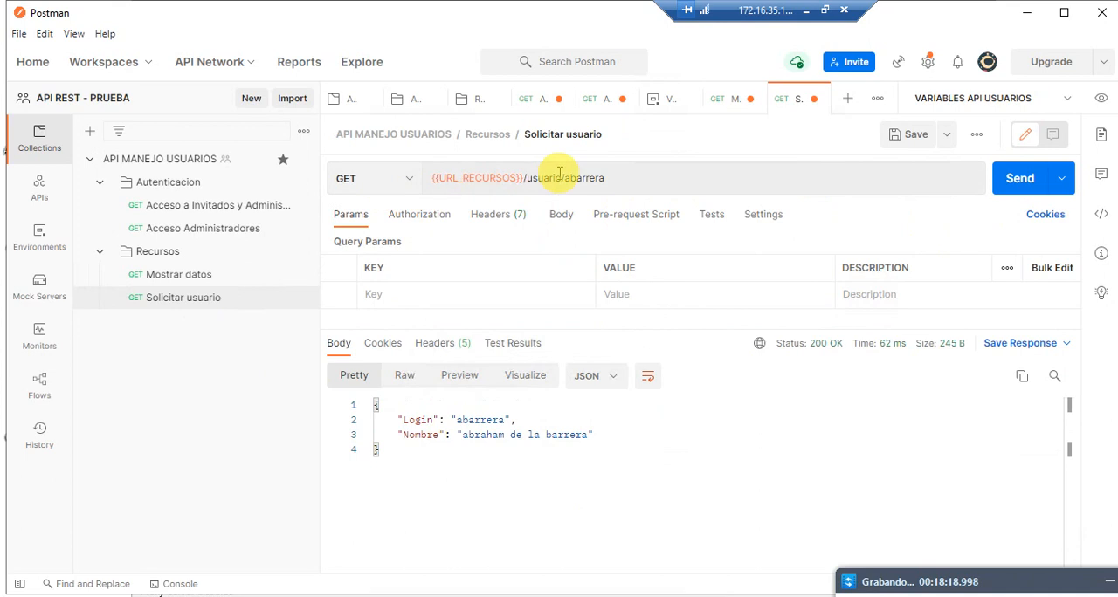
{"action": "left_click_drag", "start_coordinate": [570, 175], "coordinate": [616, 179]}
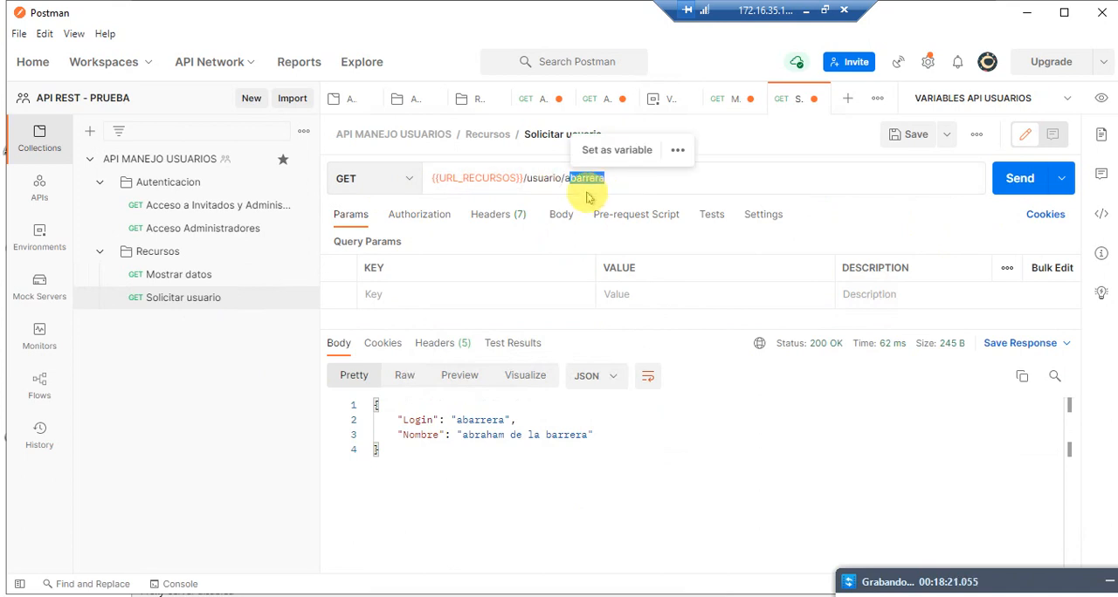
{"action": "left_click", "coordinate": [432, 438]}
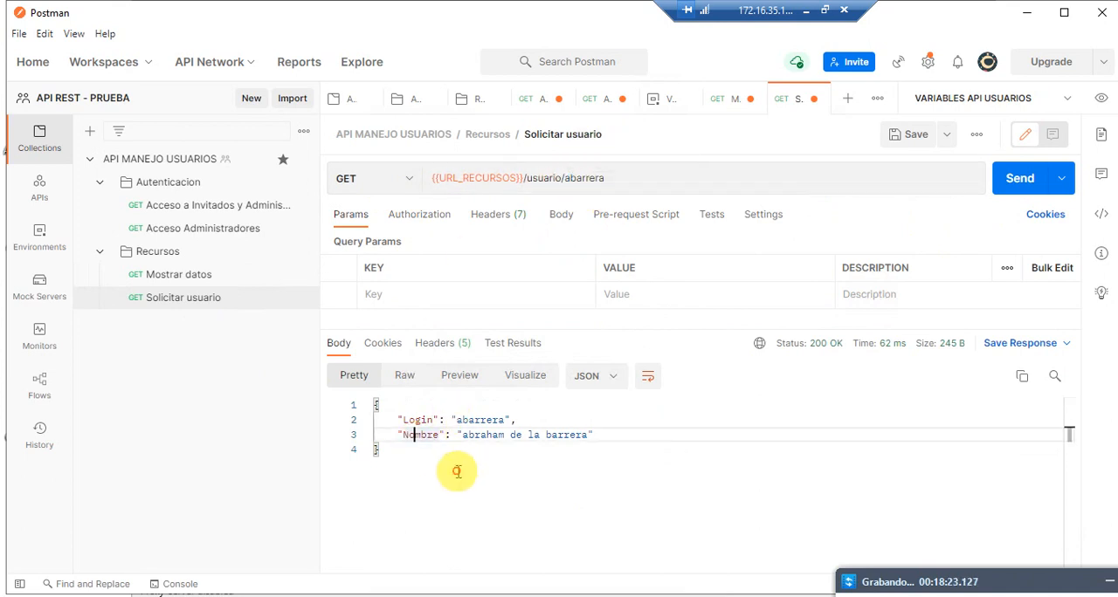
{"action": "key", "text": "ctrl+a"}
Step: Add a new request to the Recursos folder of the API MANEJO USUARIOS collection
{"action": "left_click", "coordinate": [187, 253]}
{"action": "right_click", "coordinate": [187, 253]}
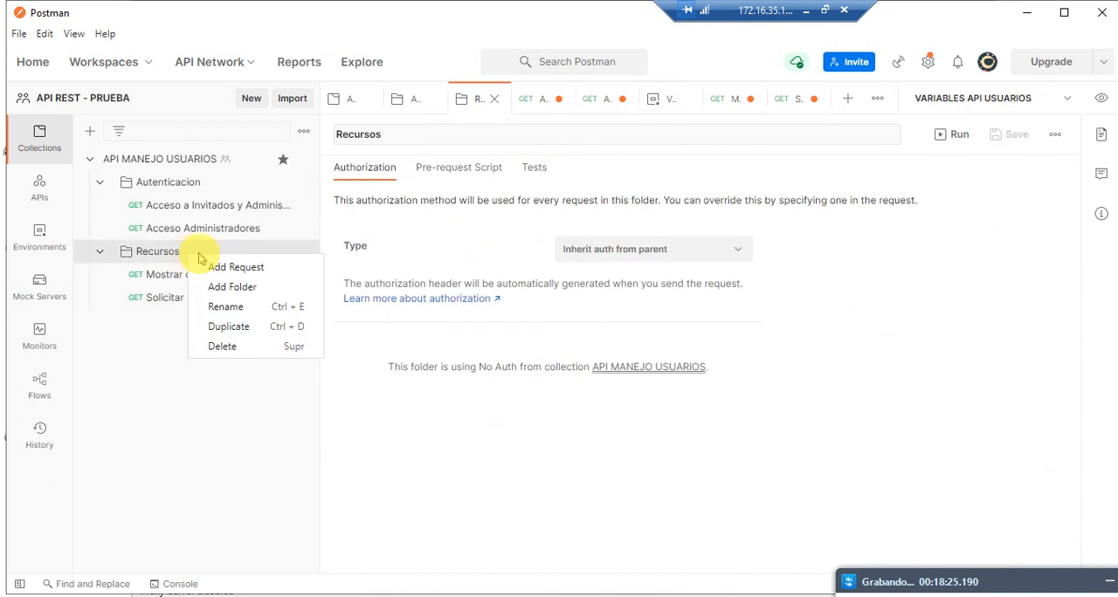
{"action": "left_click", "coordinate": [241, 267]}
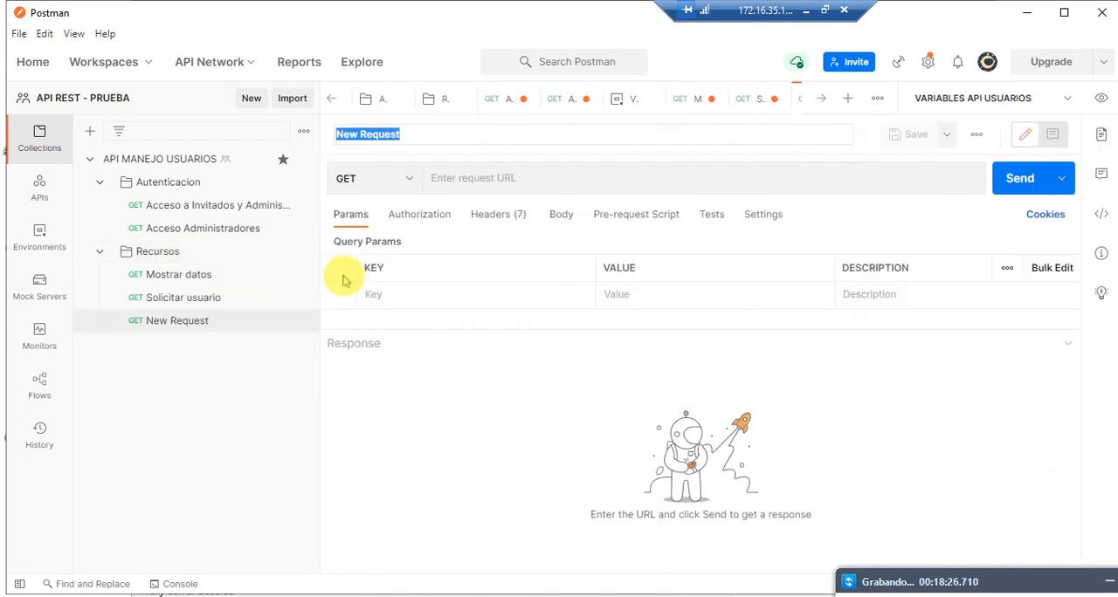
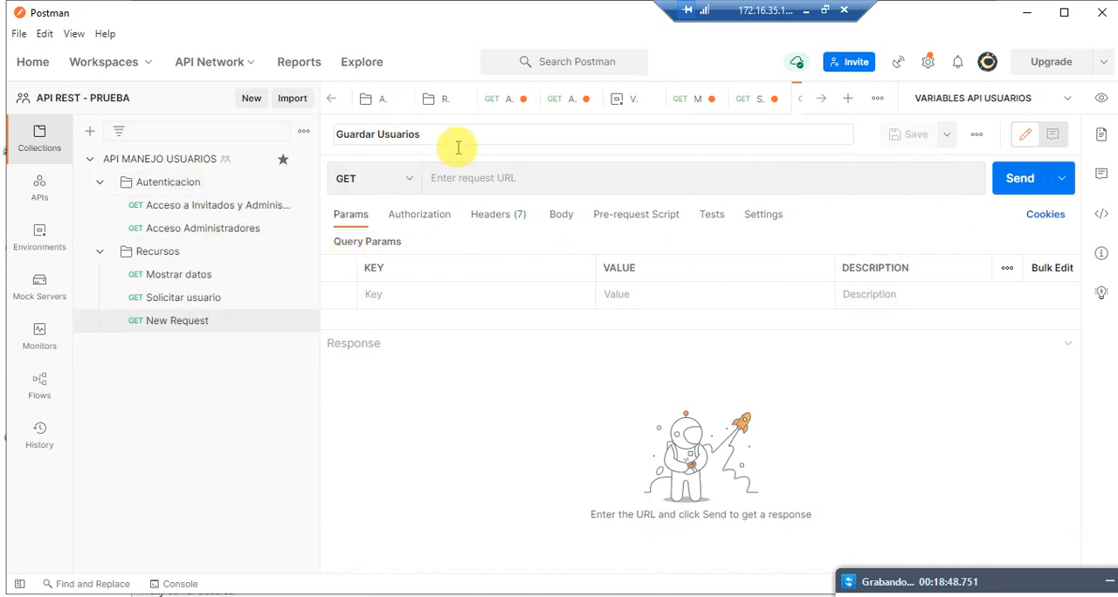
Step: Set the method of the Guardar Usuarios request to POST
{"action": "left_click", "coordinate": [406, 178]}
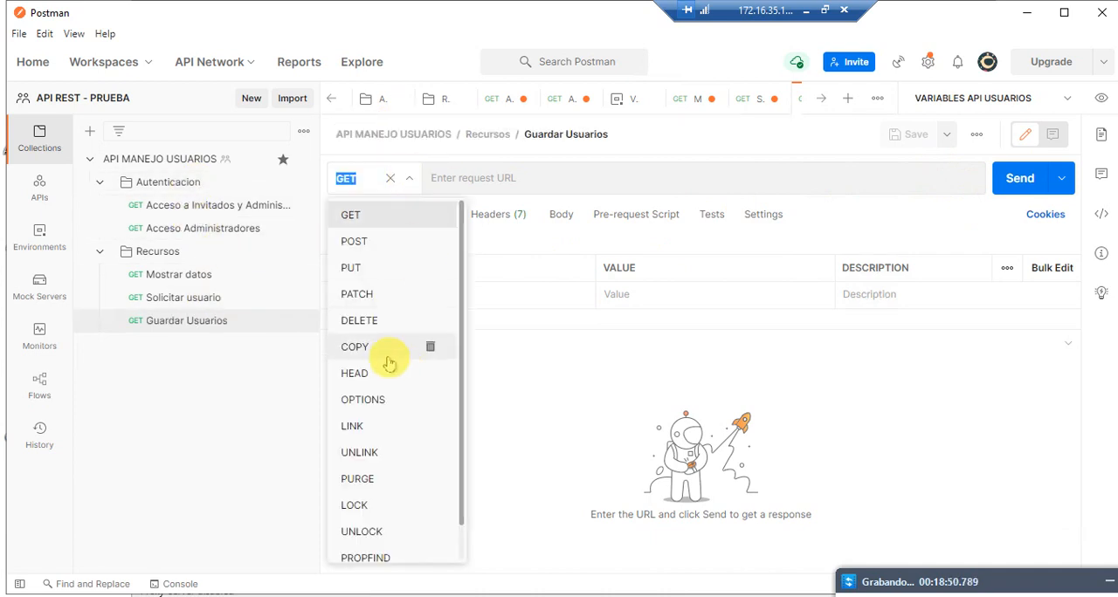
{"action": "left_click", "coordinate": [358, 251]}
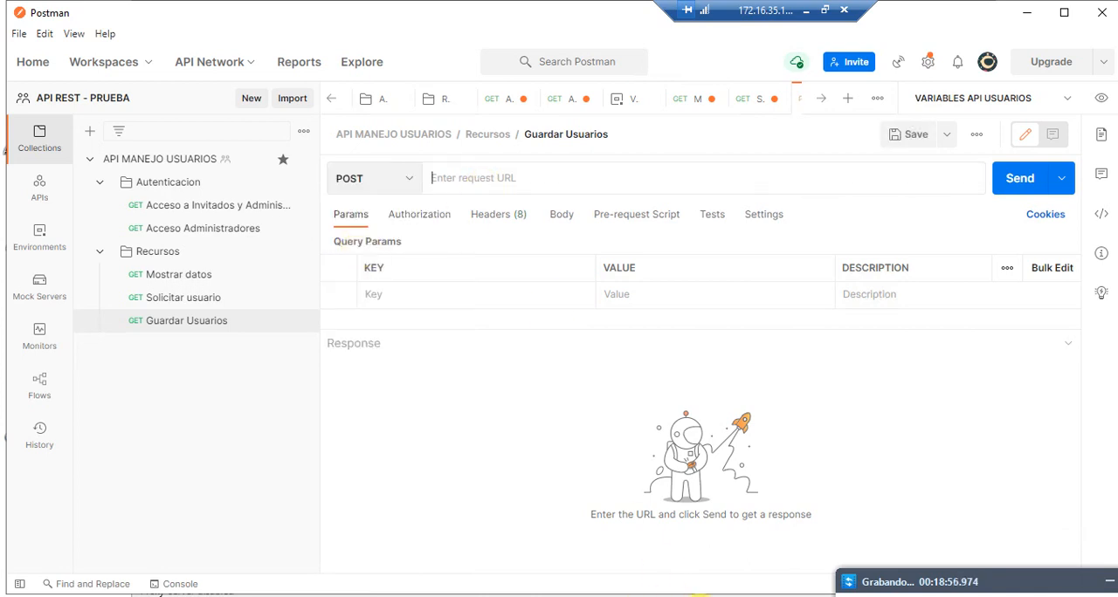
{"action": "left_click", "coordinate": [762, 595]}
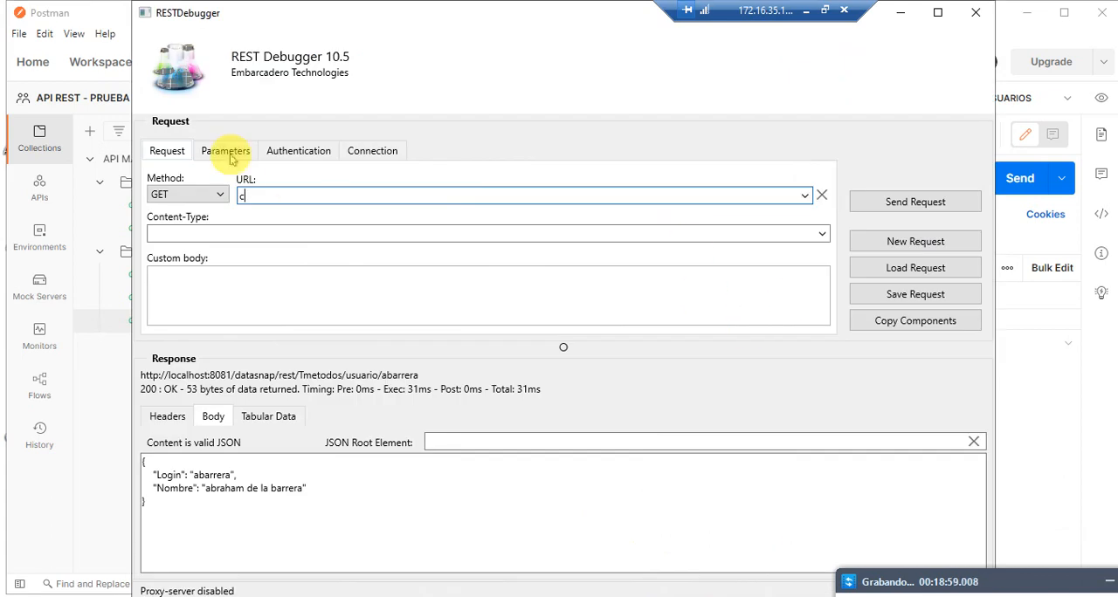
{"action": "left_click", "coordinate": [804, 196]}
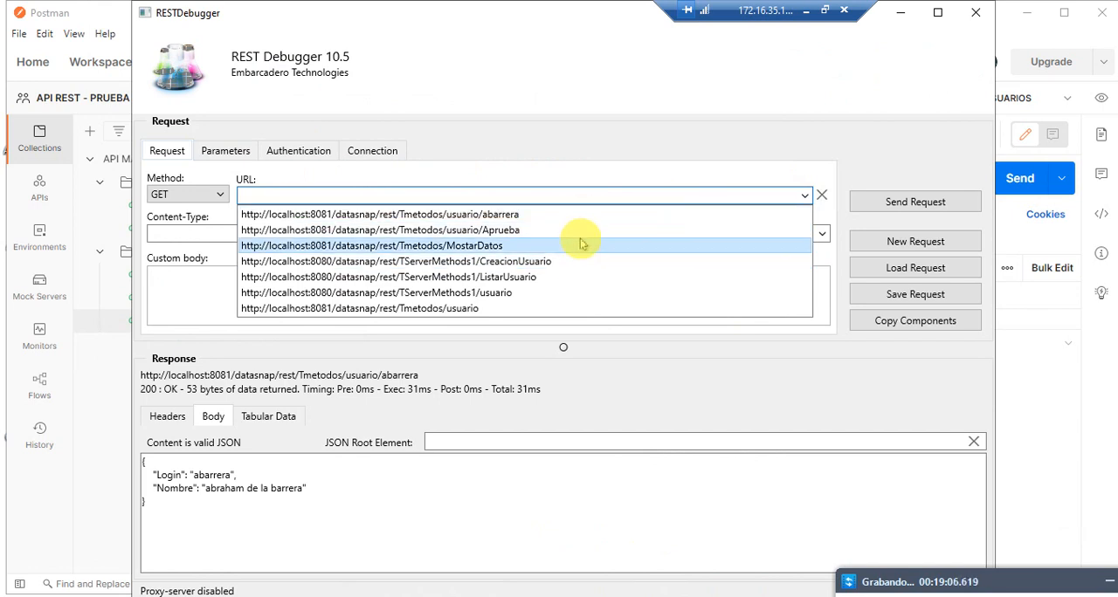
{"action": "left_click", "coordinate": [511, 310]}
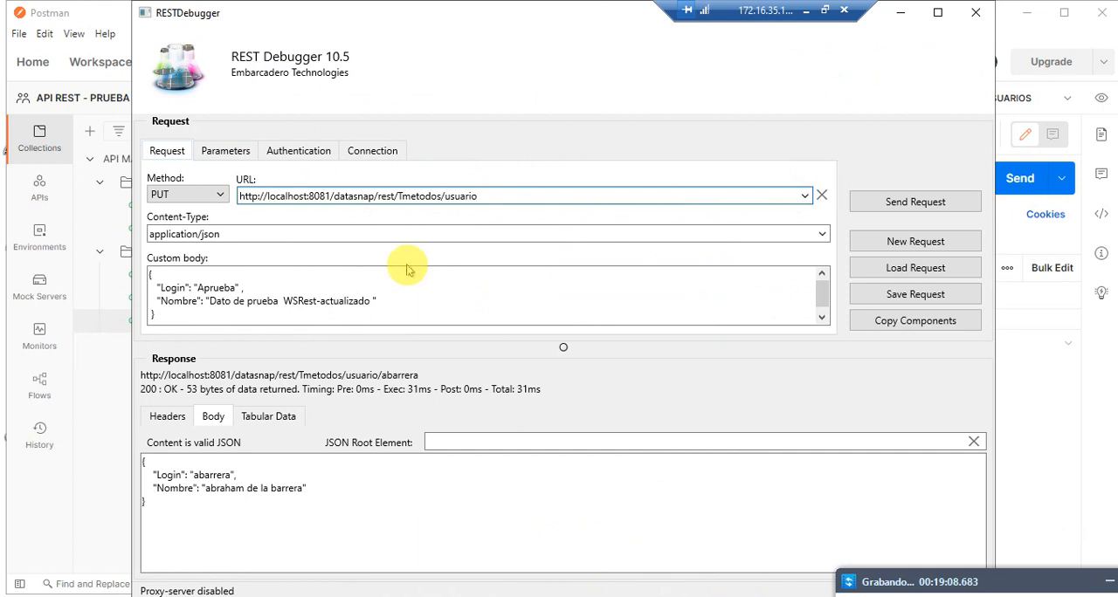
{"action": "left_click", "coordinate": [214, 194]}
{"action": "left_click", "coordinate": [191, 216]}
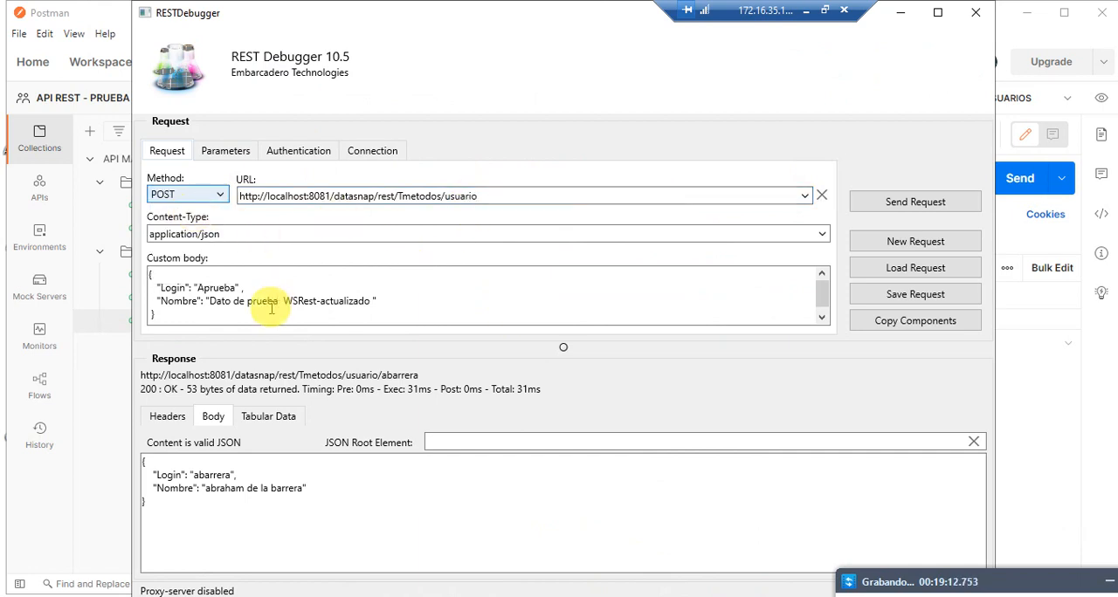
{"action": "left_click_drag", "start_coordinate": [506, 194], "coordinate": [62, 187]}
{"action": "key", "text": "ctrl+c"}
{"action": "left_click", "coordinate": [1080, 423]}
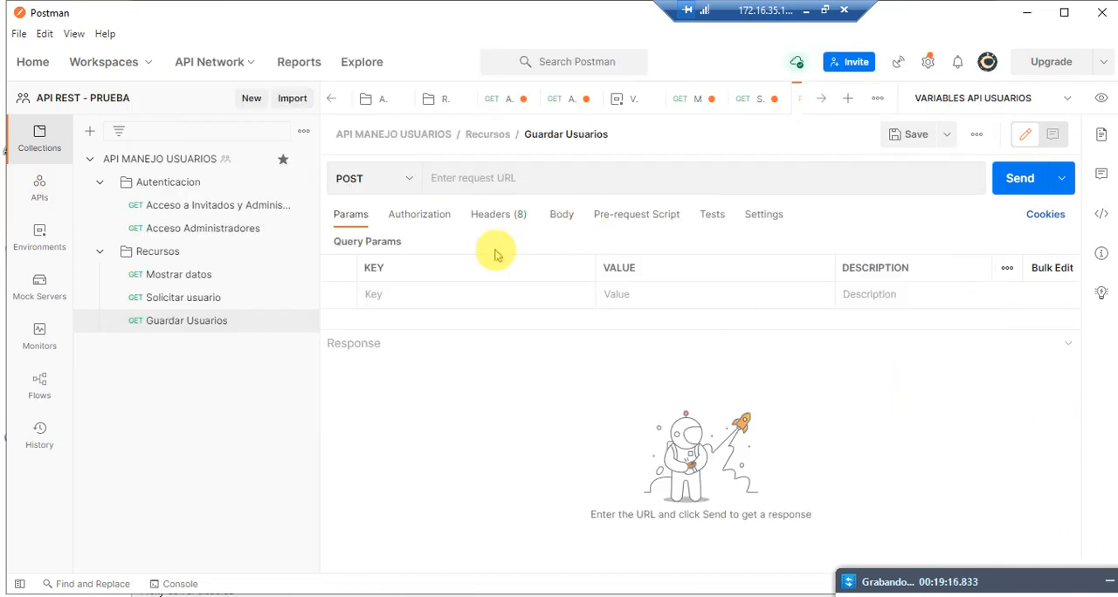
{"action": "left_click", "coordinate": [487, 178]}
{"action": "key", "text": "ctrl+v"}
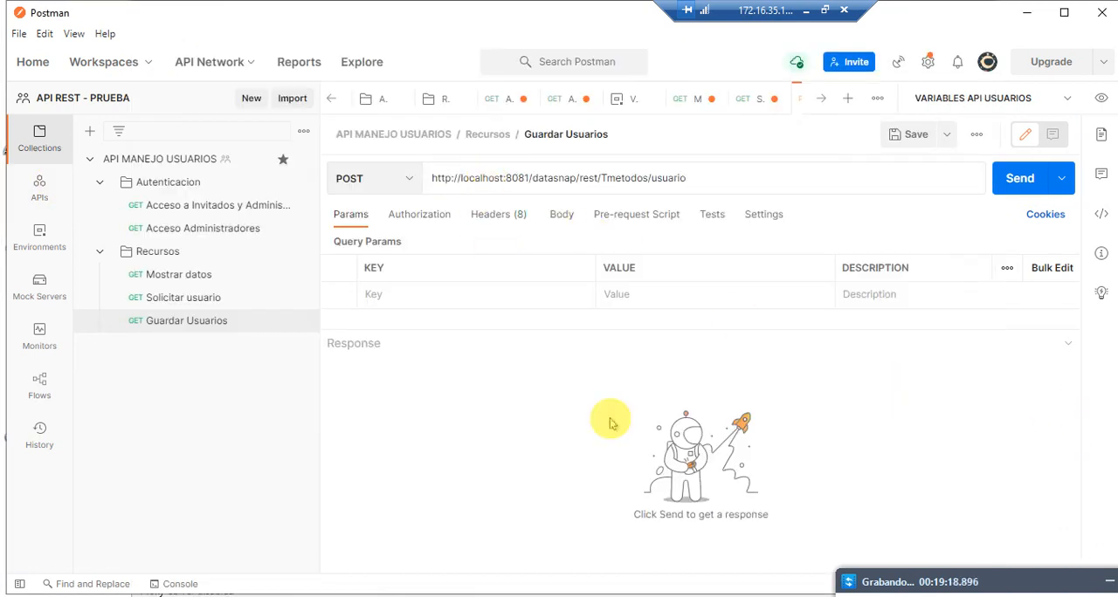
Step: Replace the Guardar Usuarios URL with {{URL_RECURSOS}}/usuario, copied from the Solicitar usuario request without its username
{"action": "left_click", "coordinate": [516, 288]}
{"action": "left_click", "coordinate": [221, 302]}
{"action": "left_click_drag", "start_coordinate": [679, 169], "coordinate": [317, 164]}
{"action": "left_click", "coordinate": [583, 178]}
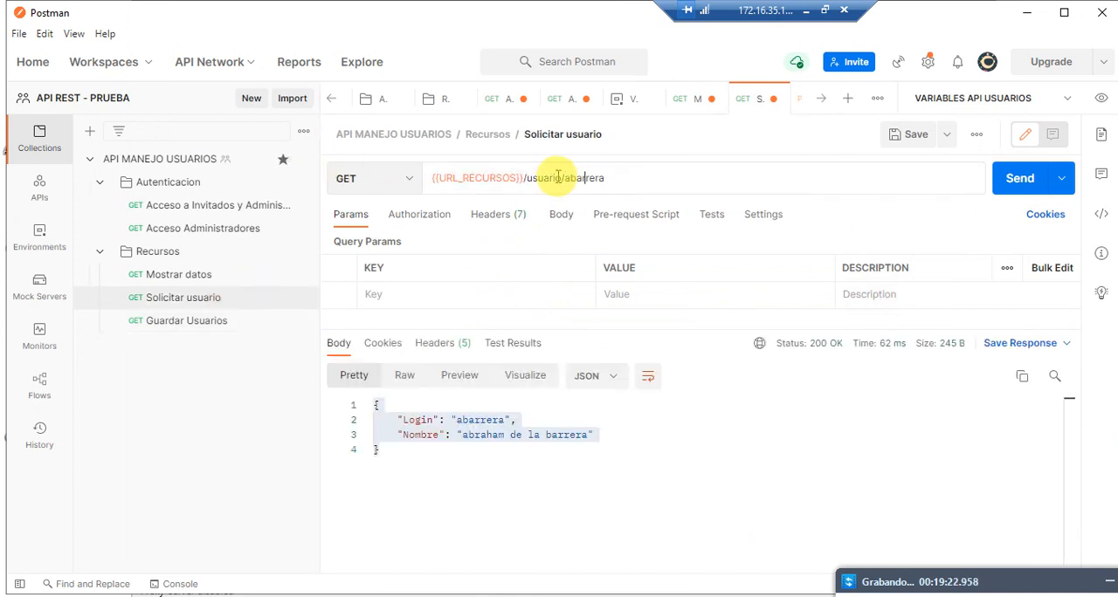
{"action": "left_click_drag", "start_coordinate": [563, 177], "coordinate": [358, 175]}
{"action": "key", "text": "ctrl+c"}
{"action": "left_click", "coordinate": [237, 319]}
{"action": "left_click_drag", "start_coordinate": [723, 178], "coordinate": [225, 155]}
{"action": "key", "text": "ctrl+v"}
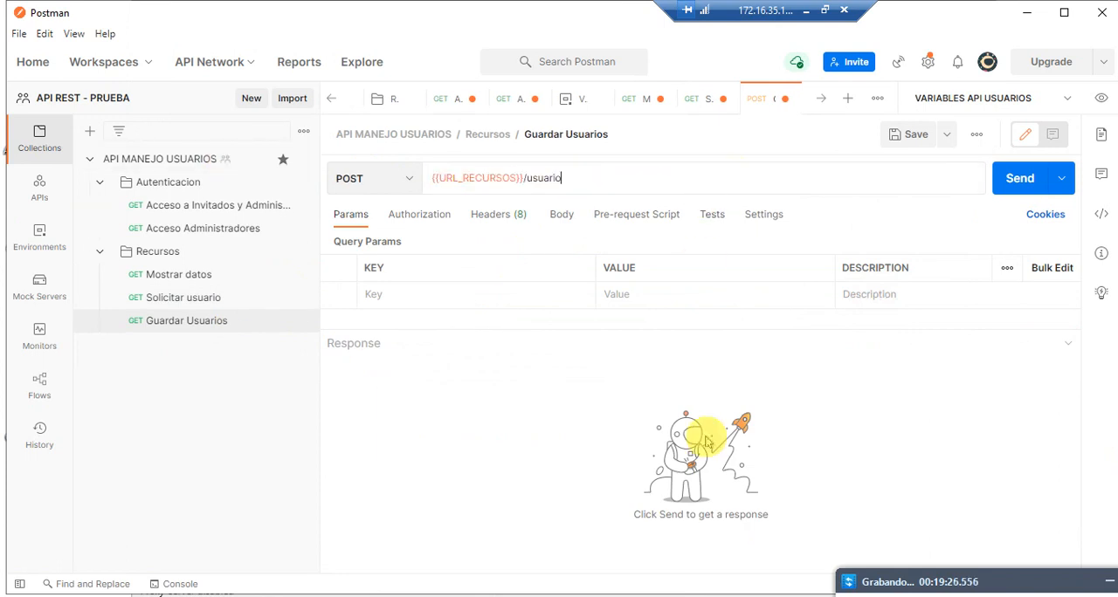
{"action": "left_click", "coordinate": [478, 184]}
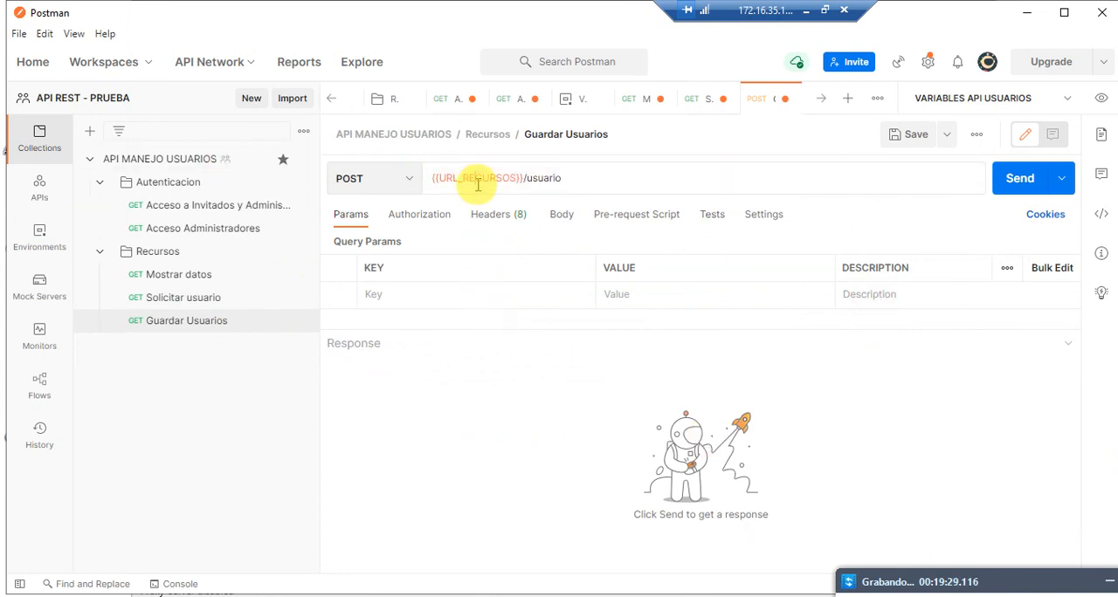
{"action": "left_click", "coordinate": [744, 322]}
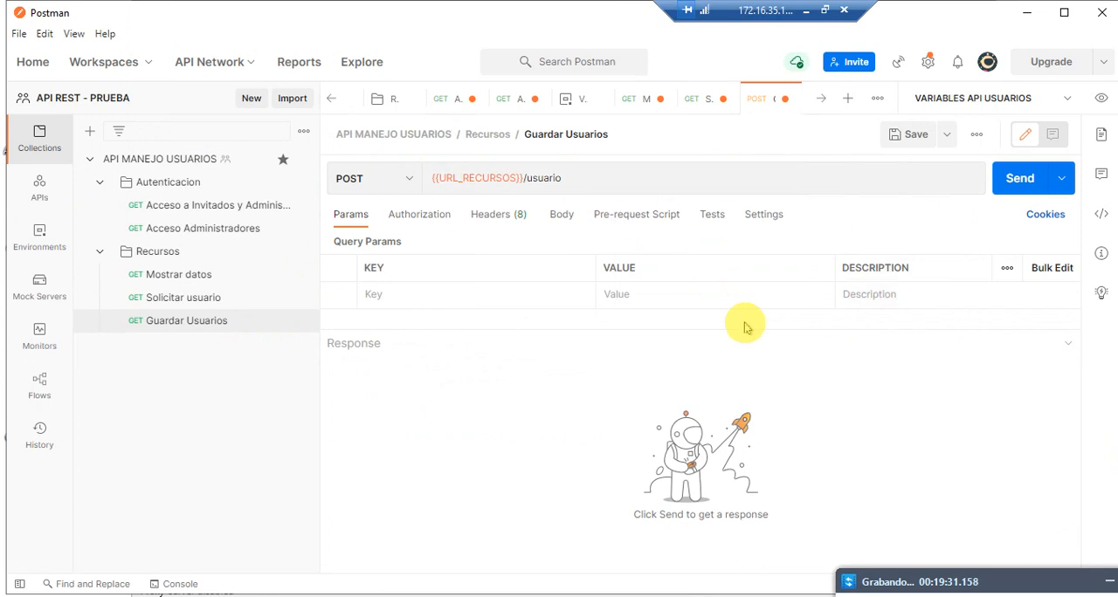
Step: Give Guardar Usuarios a raw body containing the JSON from REST Debugger, with Login "Aprueba" and Nombre "Dato de prueba WSRest-actualizado"
{"action": "left_click", "coordinate": [561, 218]}
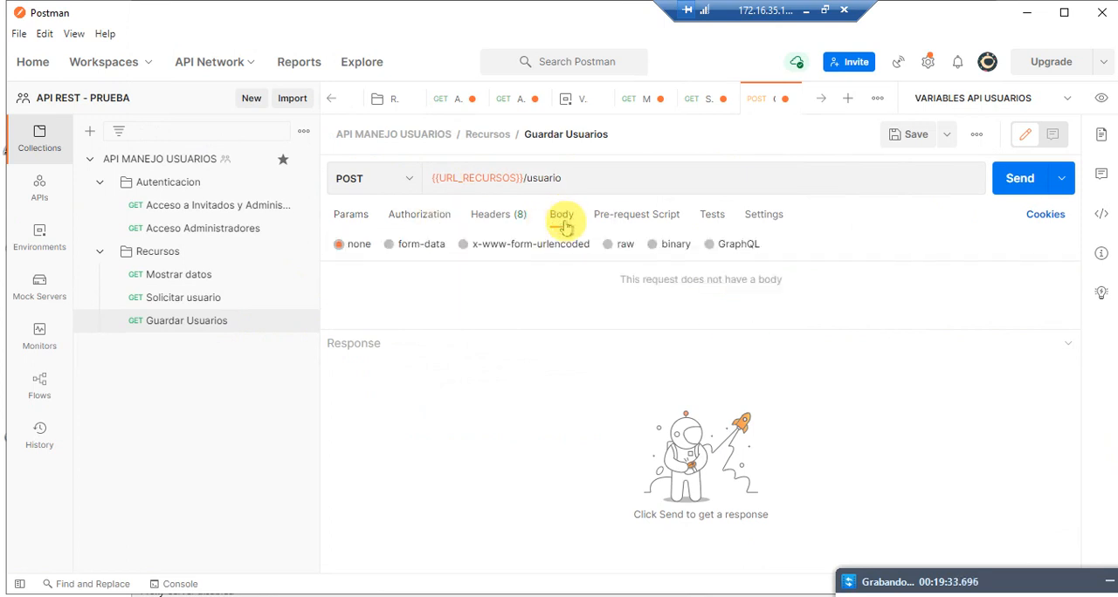
{"action": "left_click", "coordinate": [609, 247]}
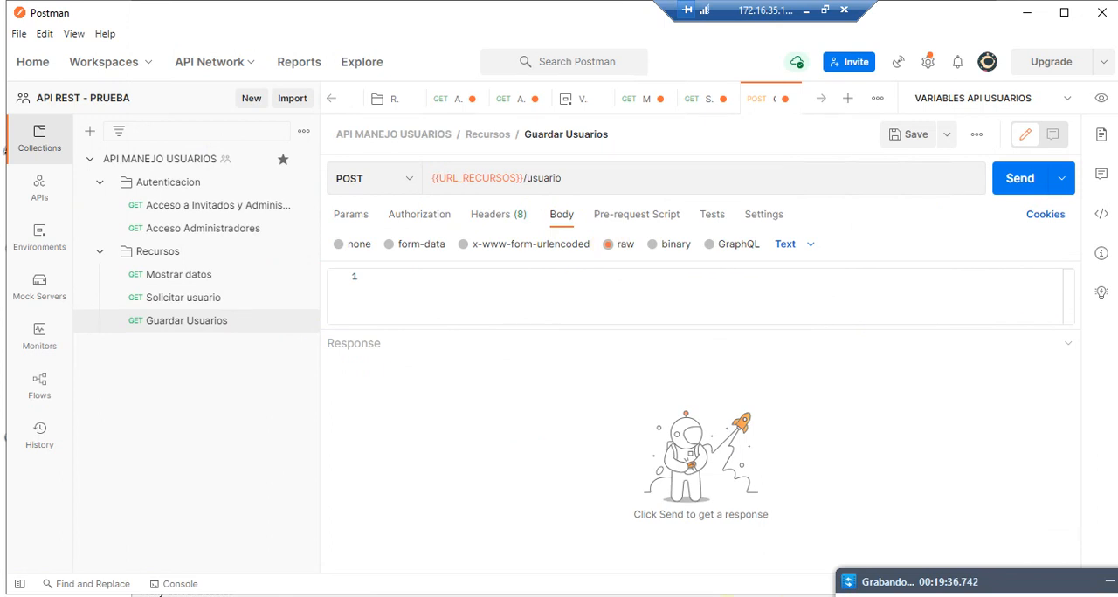
{"action": "key", "text": "alt+Tab"}
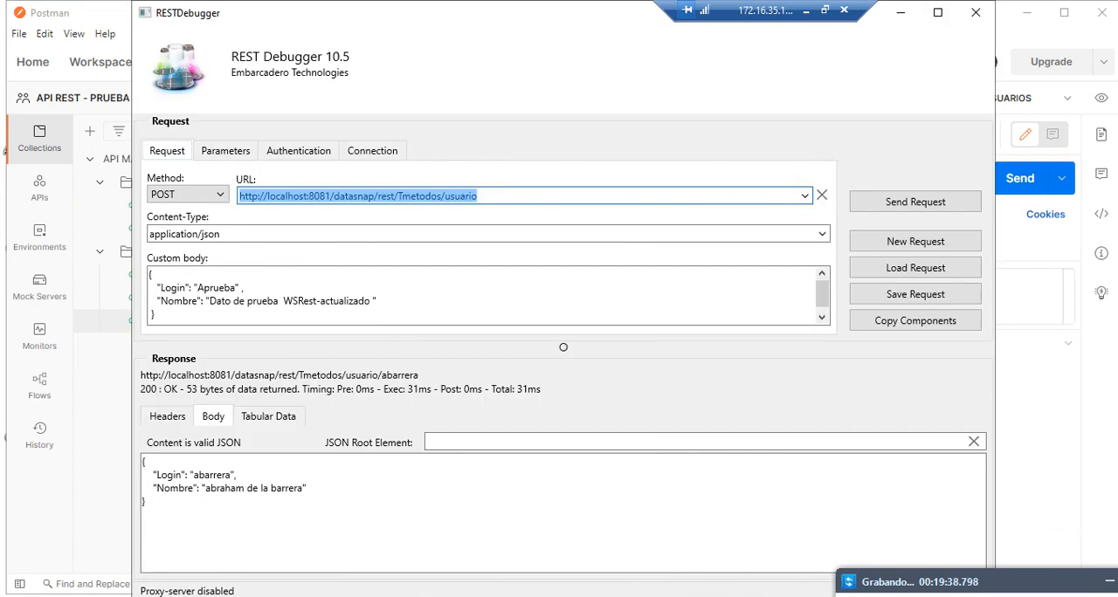
{"action": "left_click", "coordinate": [200, 311]}
{"action": "key", "text": "ctrl+a"}
{"action": "key", "text": "ctrl+c"}
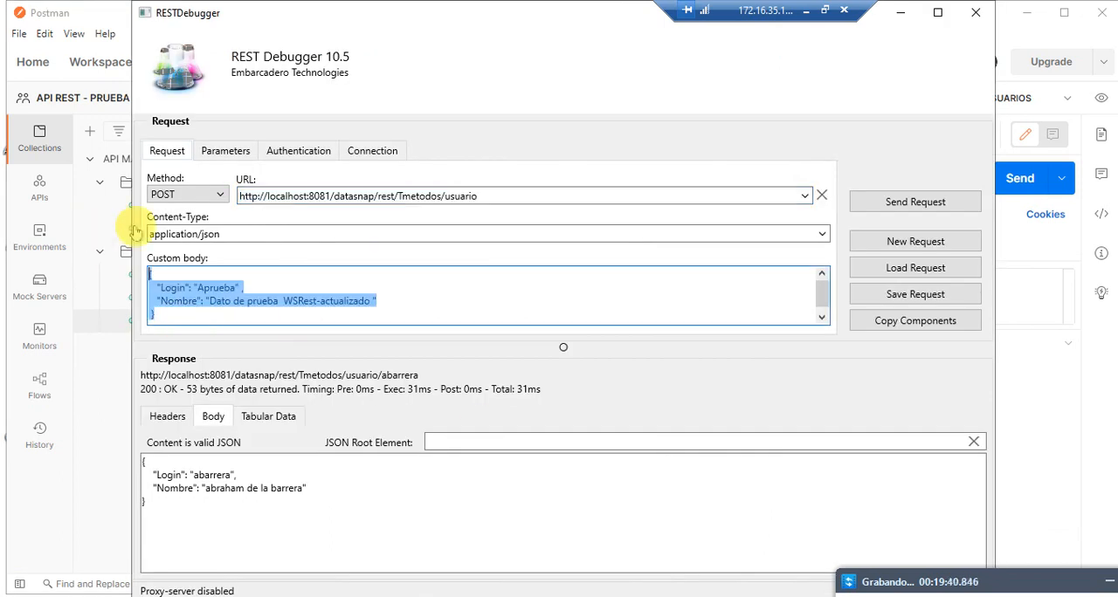
{"action": "left_click", "coordinate": [1038, 405]}
{"action": "left_click", "coordinate": [603, 282]}
{"action": "key", "text": "ctrl+v"}
Step: Send the Guardar Usuarios request and review the submitted login and name together with the response
{"action": "left_click", "coordinate": [1018, 178]}
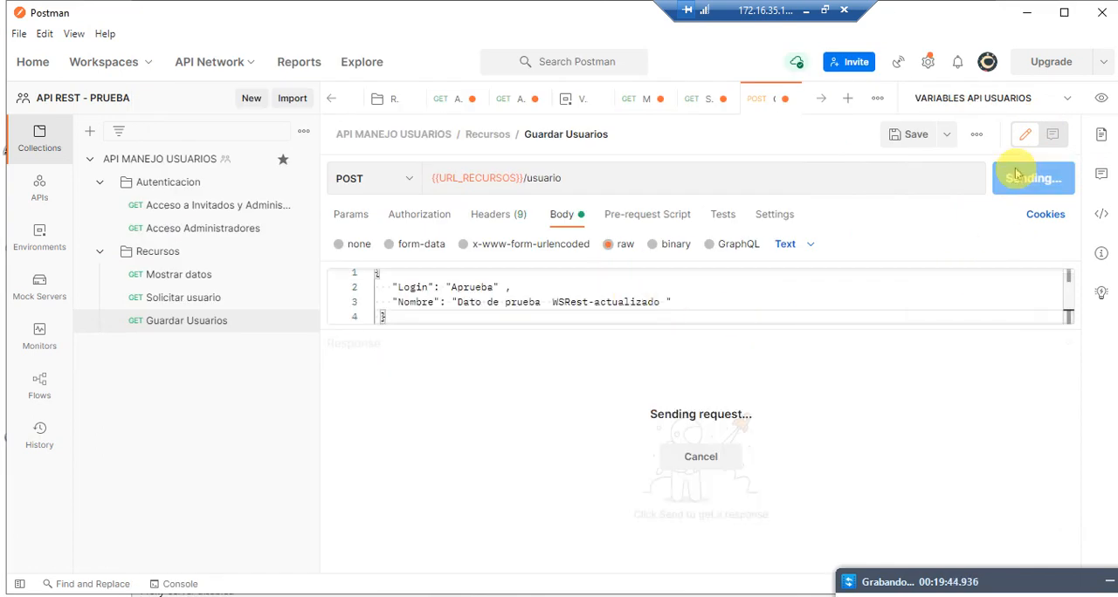
{"action": "left_click", "coordinate": [489, 286]}
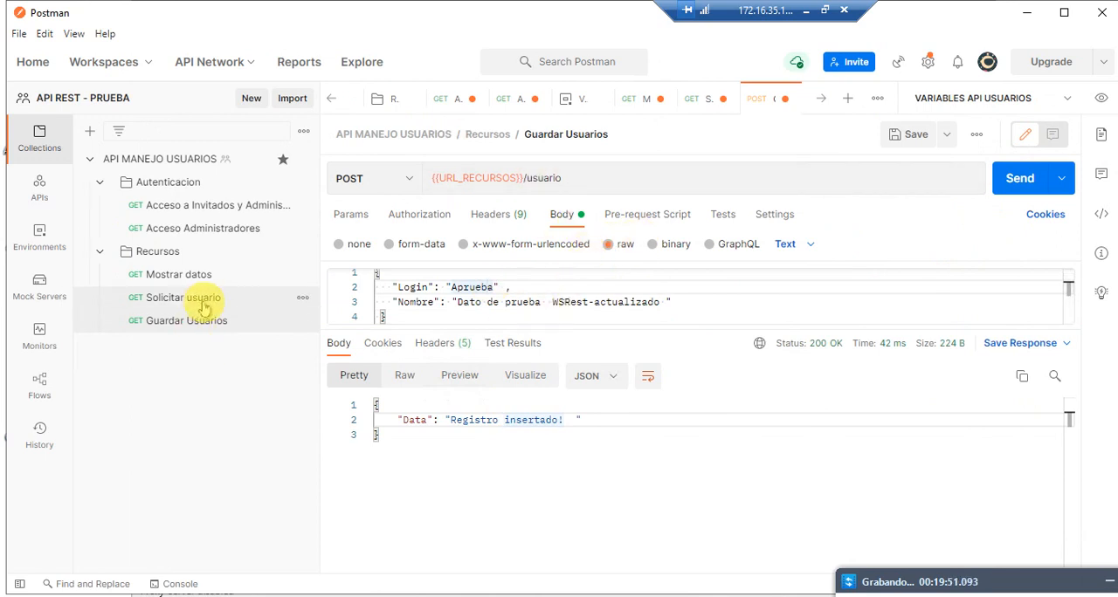
{"action": "left_click", "coordinate": [529, 301]}
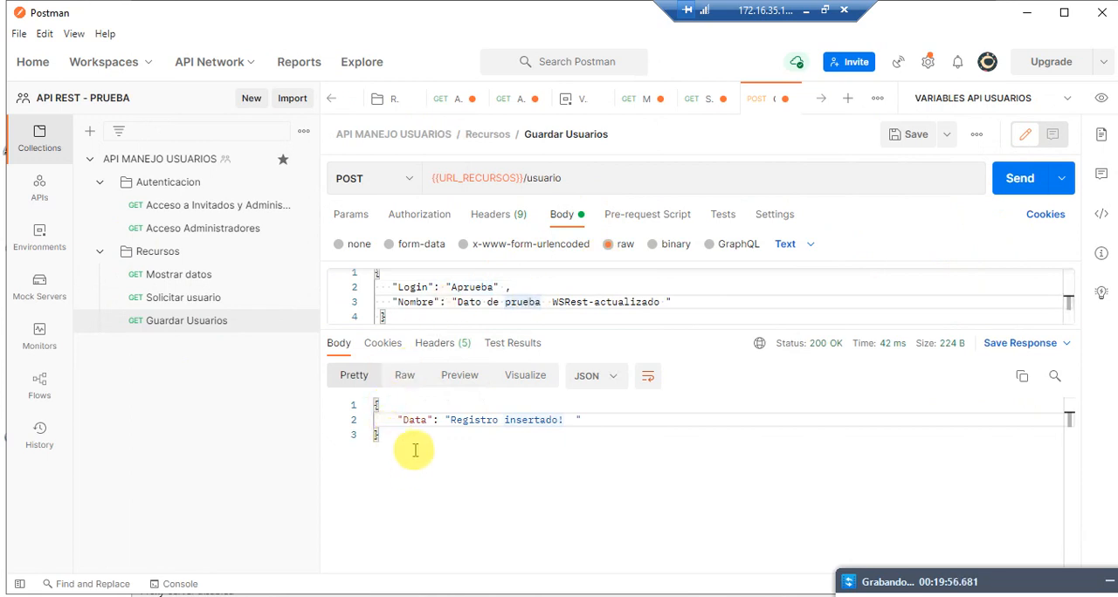
{"action": "left_click_drag", "start_coordinate": [415, 449], "coordinate": [370, 382]}
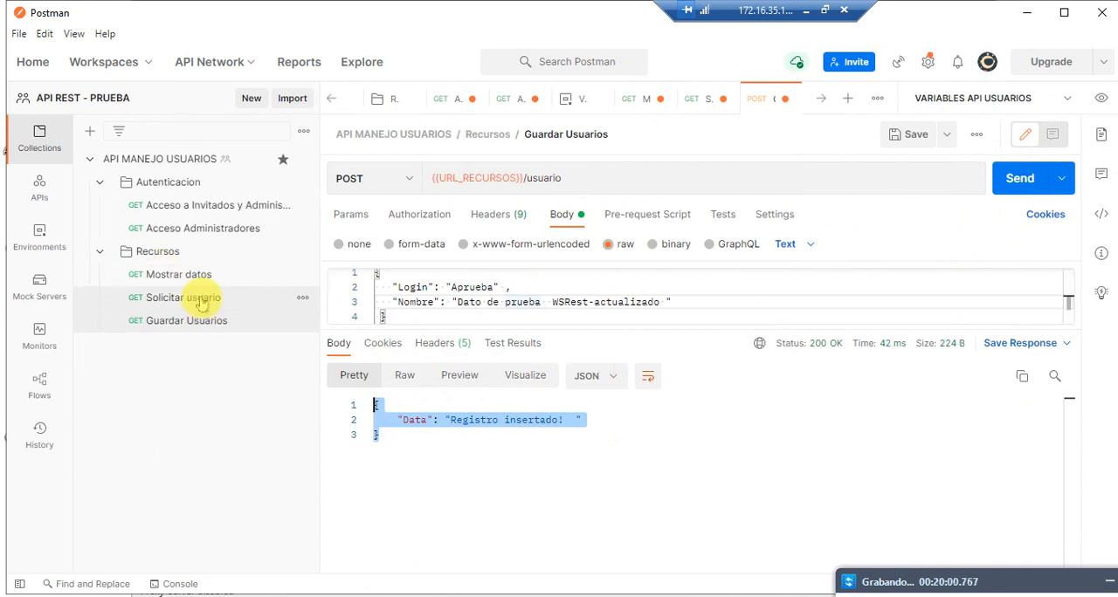
Step: Replace the username in the Solicitar usuario URL with Aprueba, then send the request and check the returned record
{"action": "double_click", "coordinate": [471, 287]}
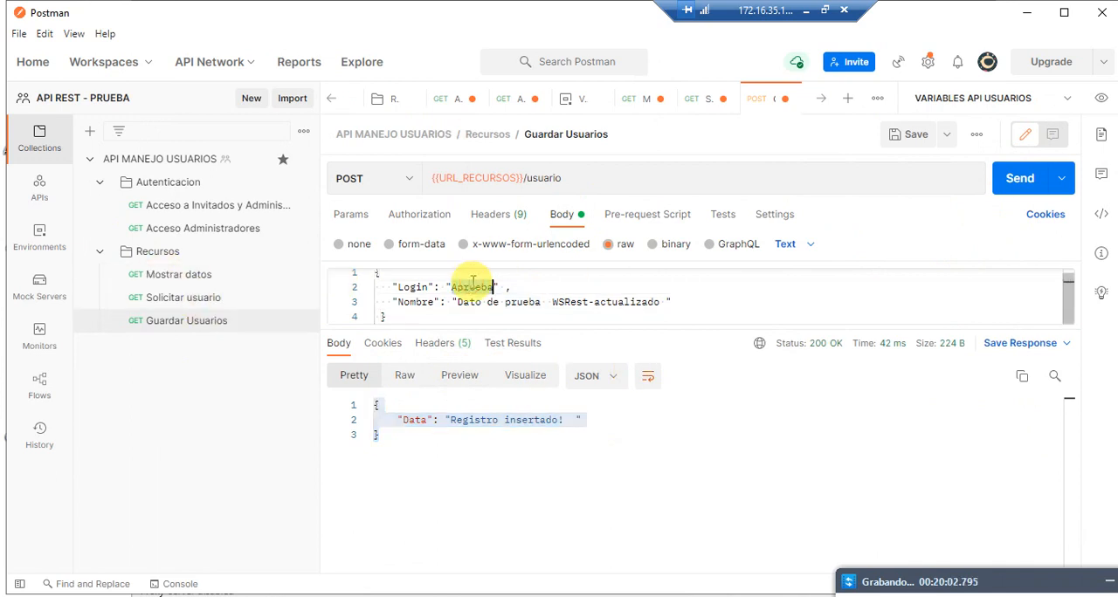
{"action": "left_click", "coordinate": [288, 298]}
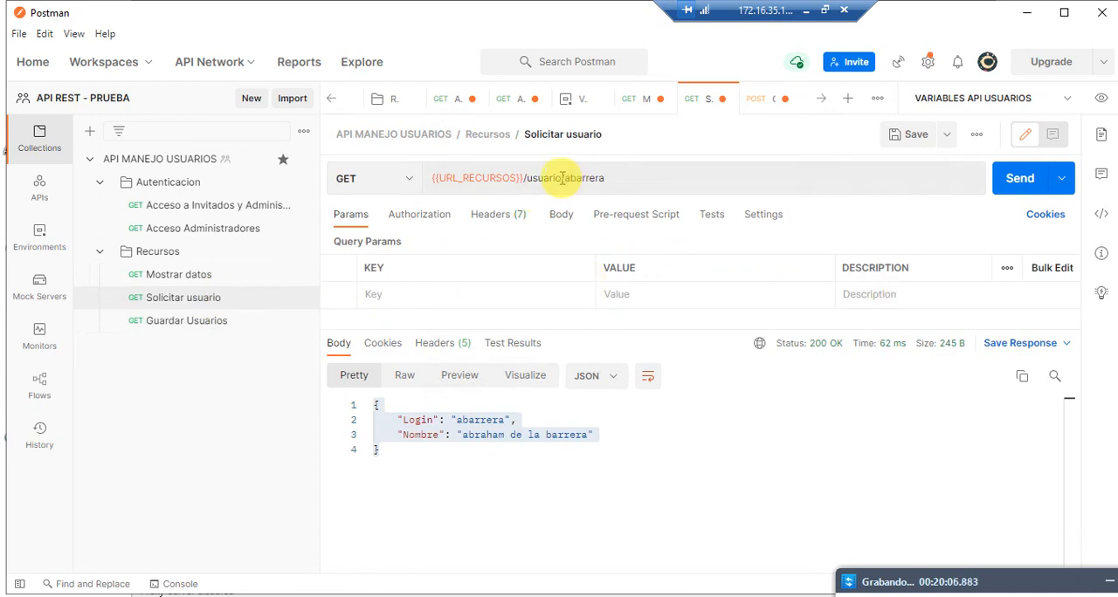
{"action": "left_click_drag", "start_coordinate": [563, 178], "coordinate": [676, 180]}
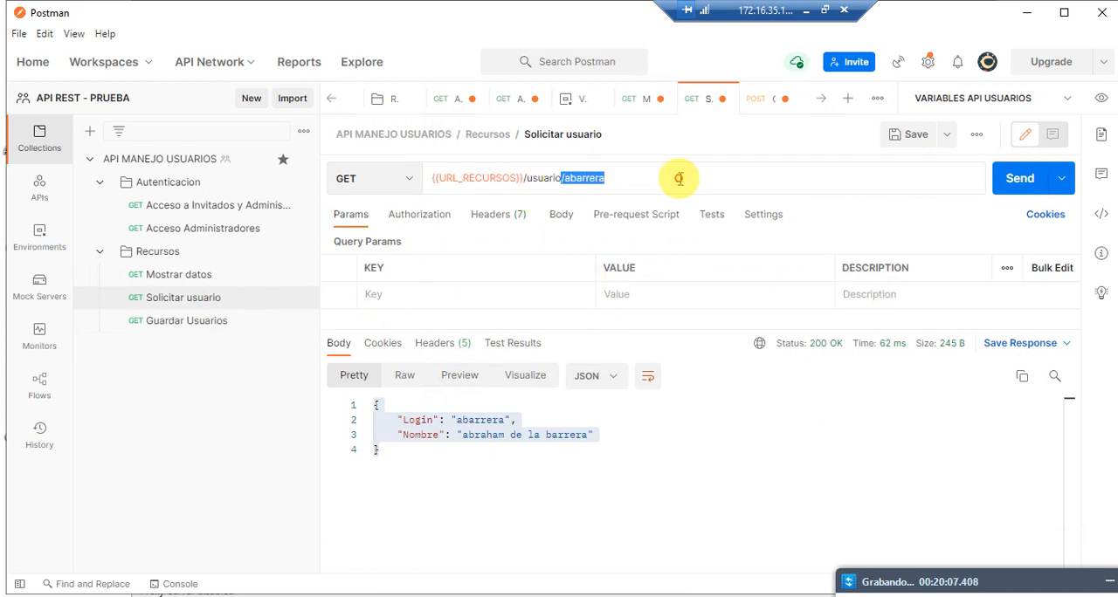
{"action": "left_click", "coordinate": [567, 179]}
{"action": "key", "text": "shift+End"}
{"action": "type", "text": "Aprueba"}
{"action": "left_click", "coordinate": [1005, 185]}
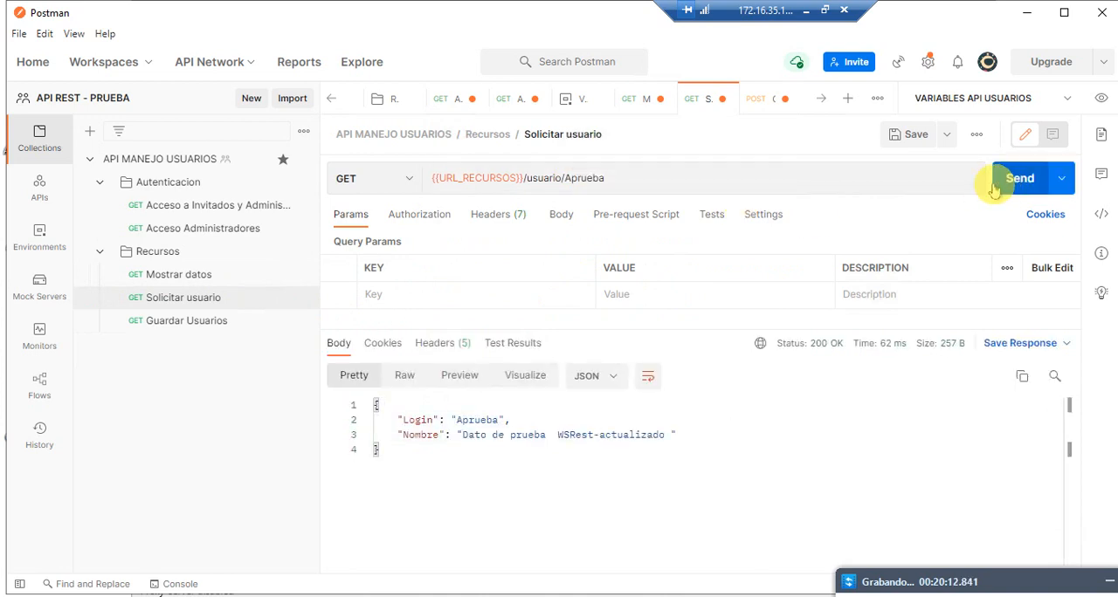
{"action": "left_click", "coordinate": [486, 434]}
{"action": "left_click", "coordinate": [486, 420]}
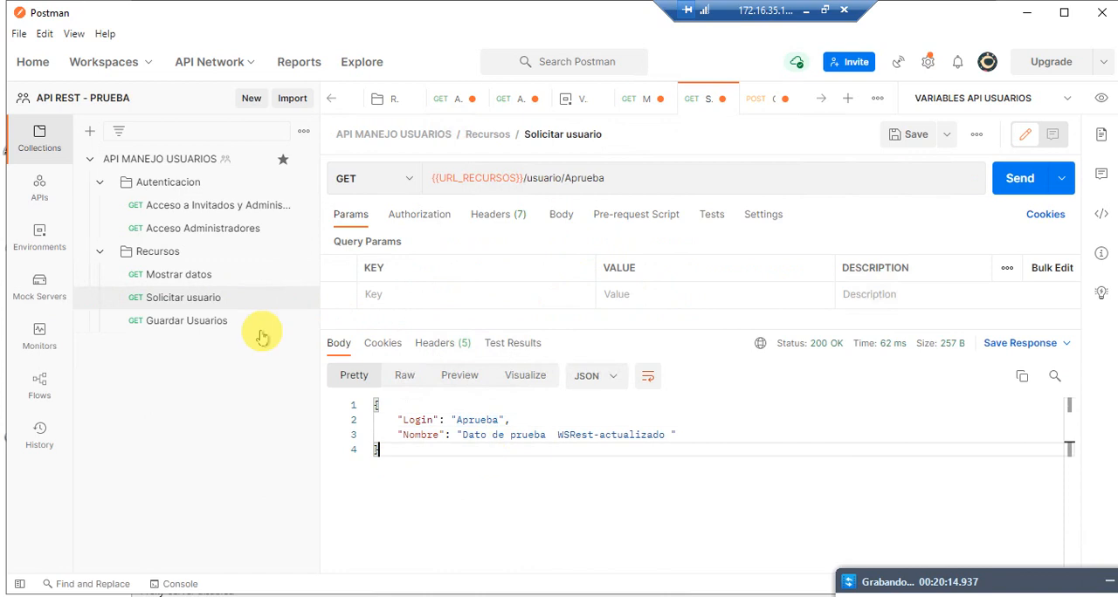
Step: Add a request named Actualizar Usuarios to the Recursos folder
{"action": "left_click", "coordinate": [162, 252]}
{"action": "right_click", "coordinate": [191, 262]}
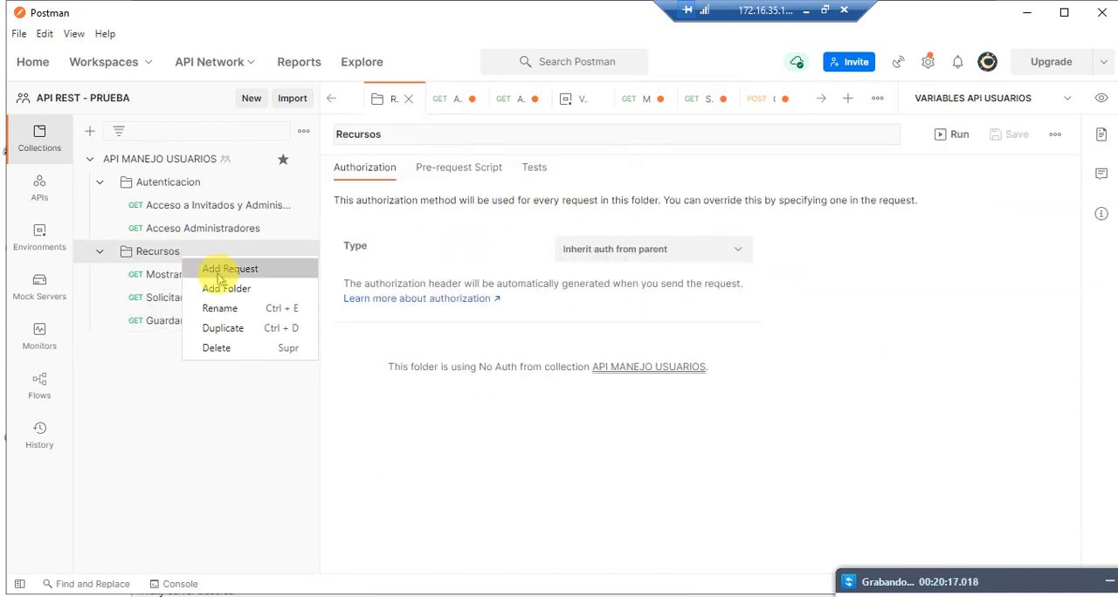
{"action": "left_click", "coordinate": [223, 269]}
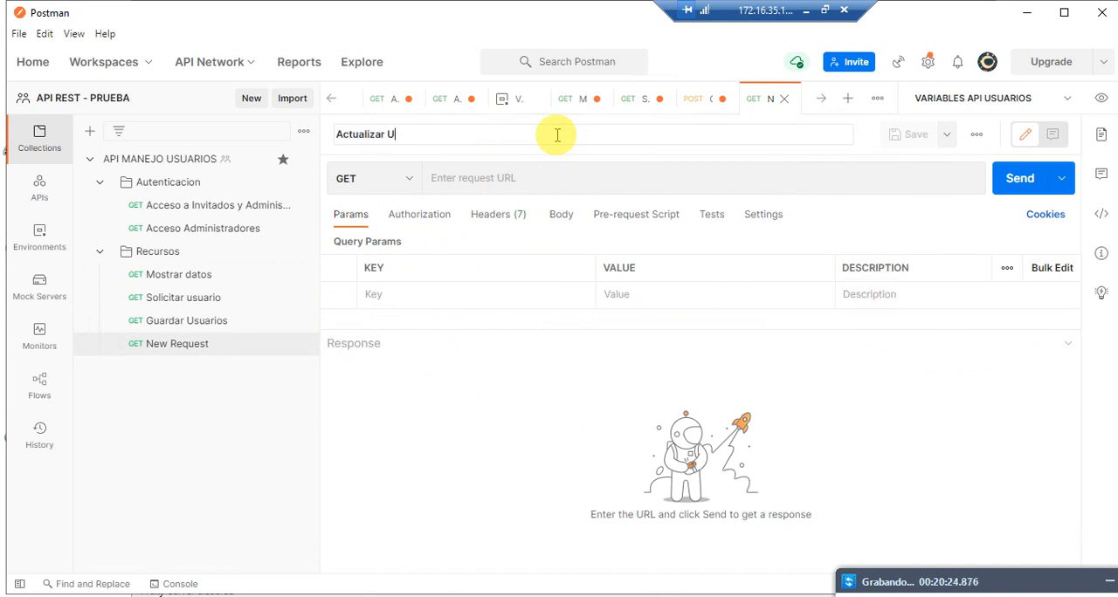
{"action": "type", "text": "Actualizar Usuarios"}
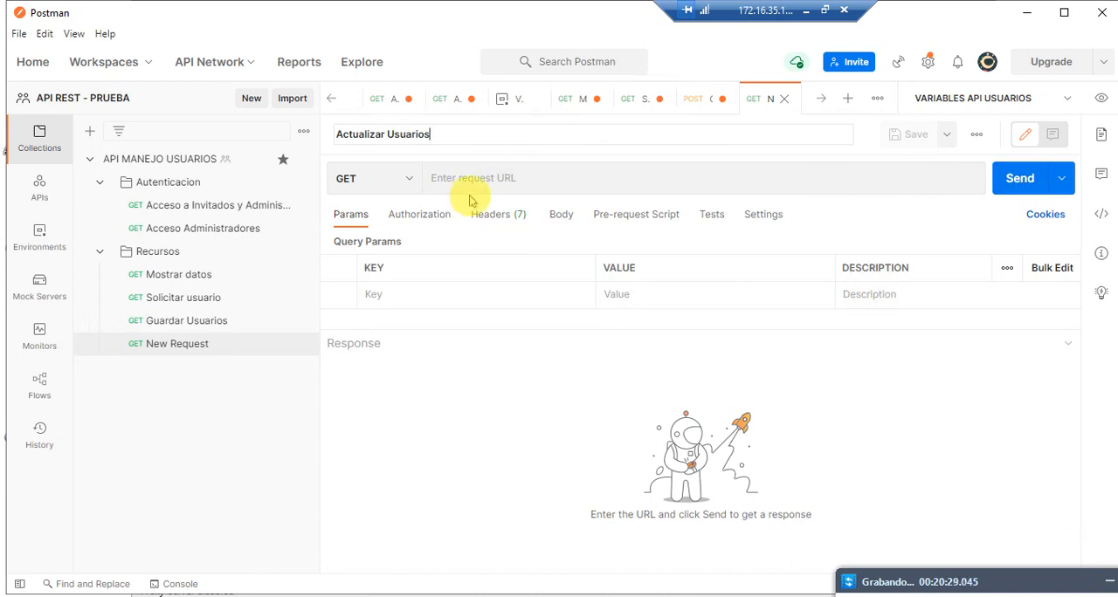
{"action": "key", "text": "Return"}
Step: Look at the Guardar Usuarios request for reference and set the method of Actualizar Usuarios to PUT
{"action": "left_click", "coordinate": [502, 179]}
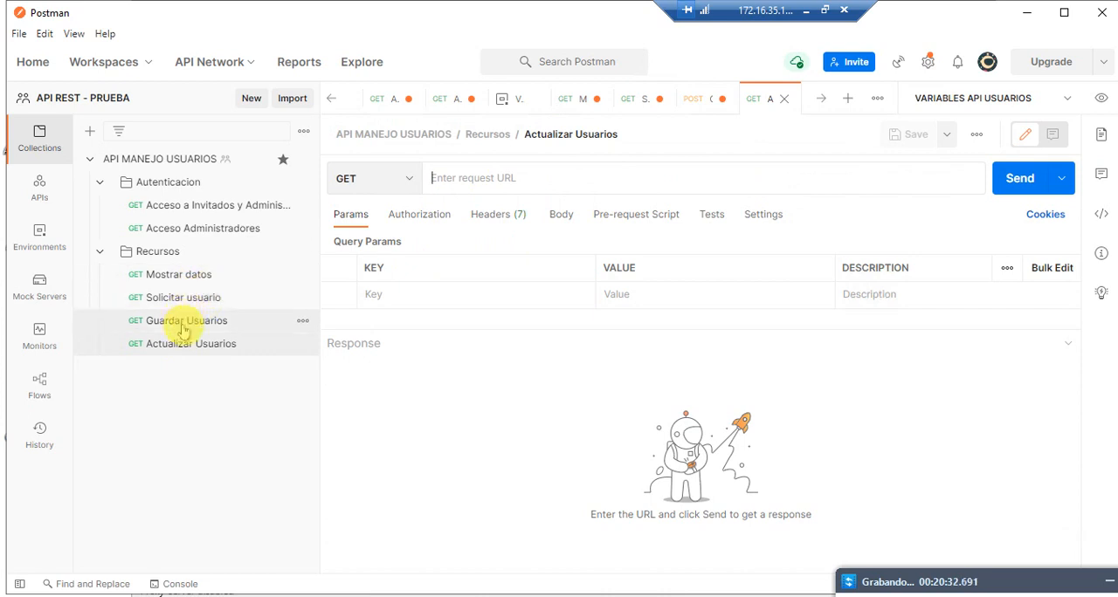
{"action": "left_click", "coordinate": [210, 322]}
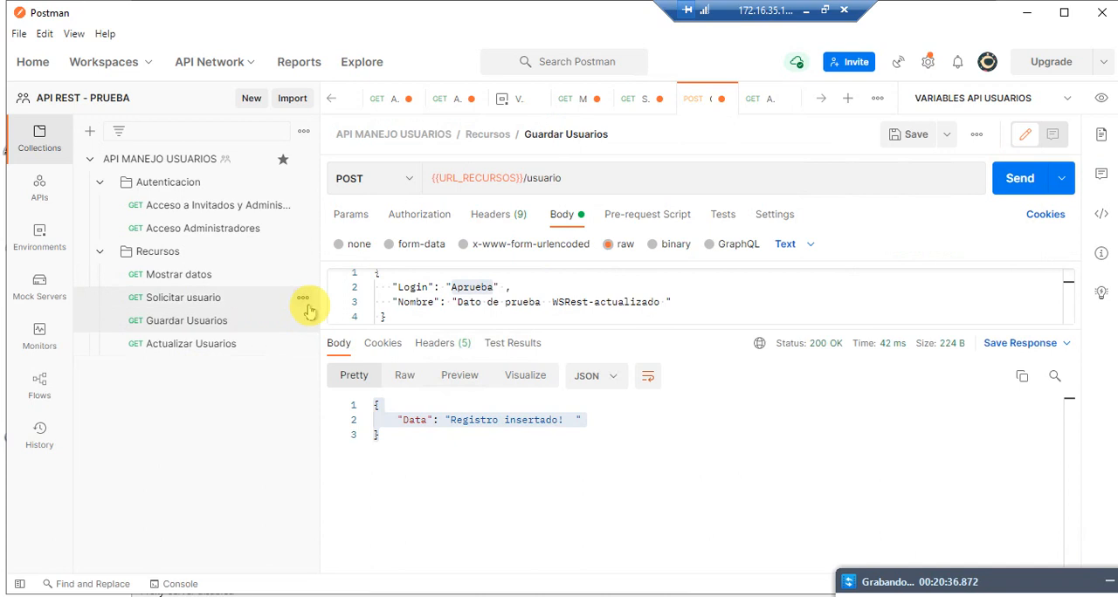
{"action": "left_click", "coordinate": [244, 343]}
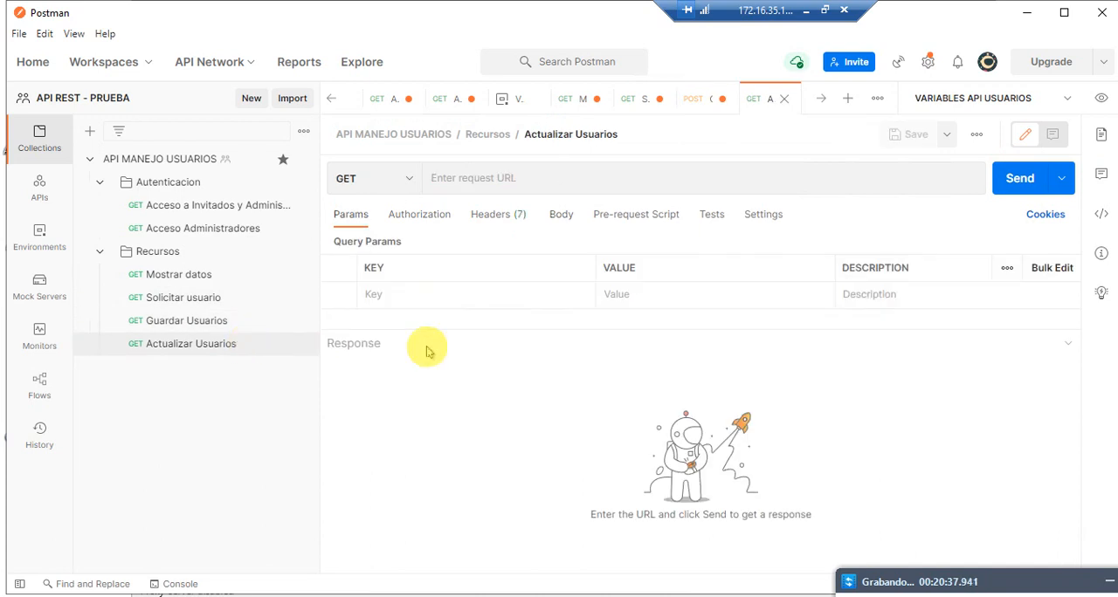
{"action": "left_click", "coordinate": [396, 182]}
{"action": "left_click", "coordinate": [369, 272]}
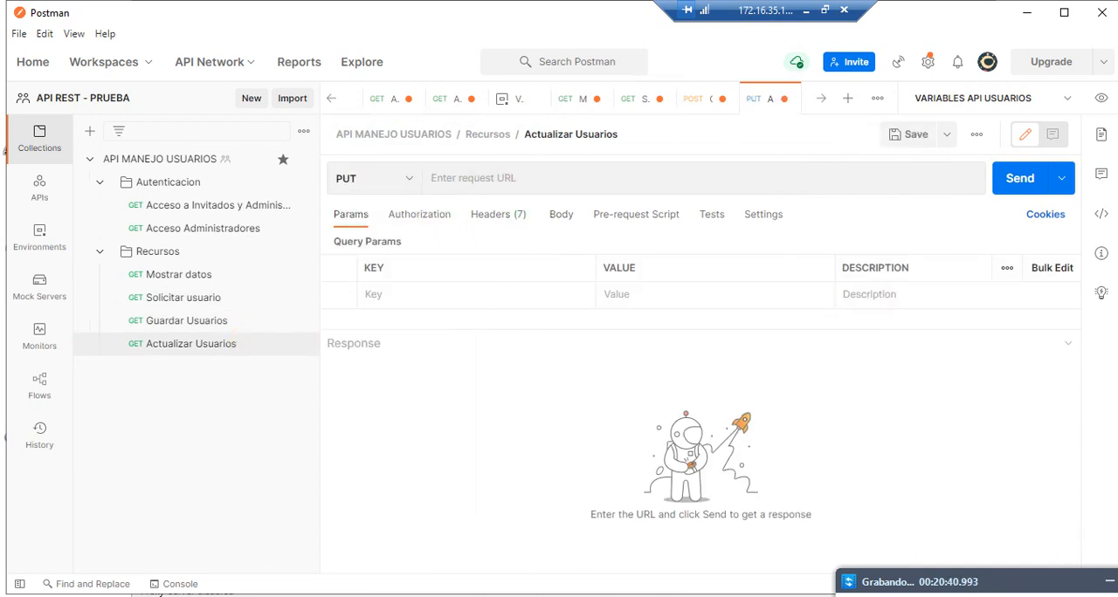
Step: Switch to REST Debugger and set the method of the Tmetodos/usuario request to PUT
{"action": "left_click", "coordinate": [716, 595]}
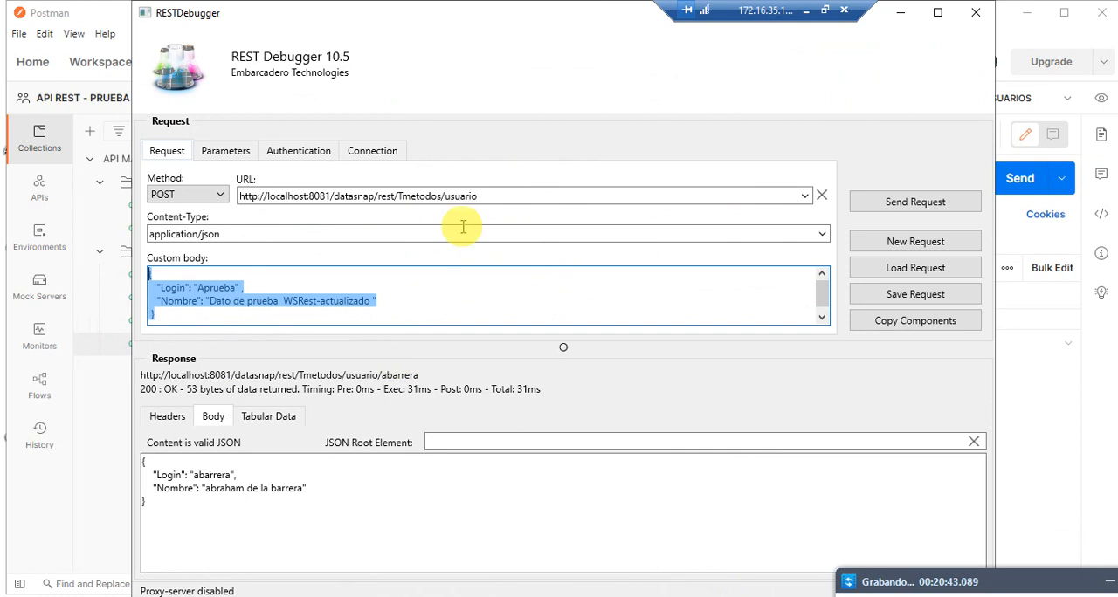
{"action": "left_click", "coordinate": [218, 199]}
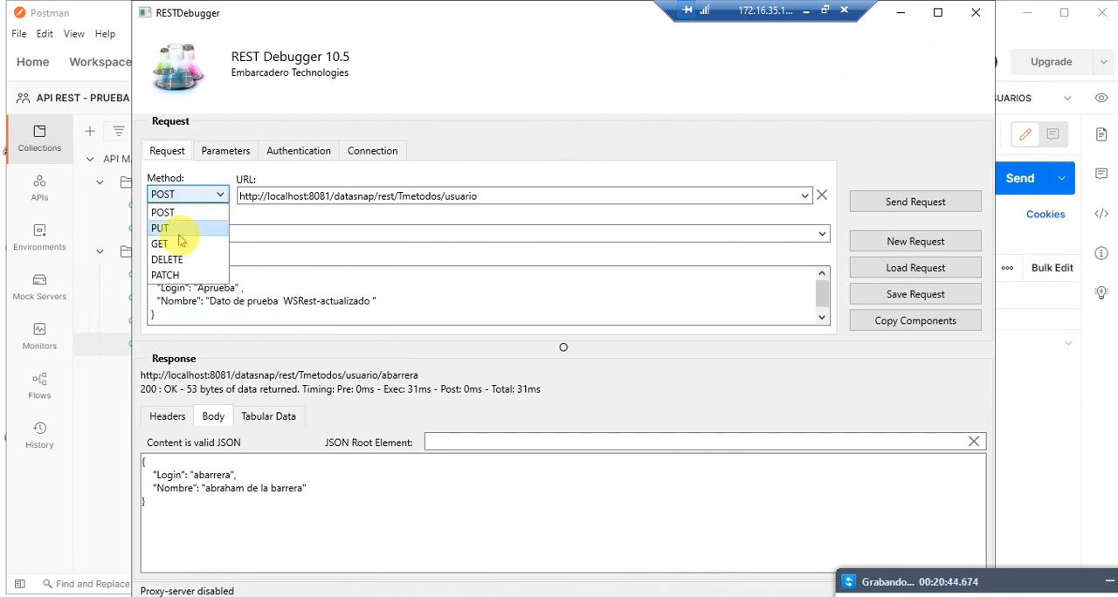
{"action": "left_click", "coordinate": [187, 229]}
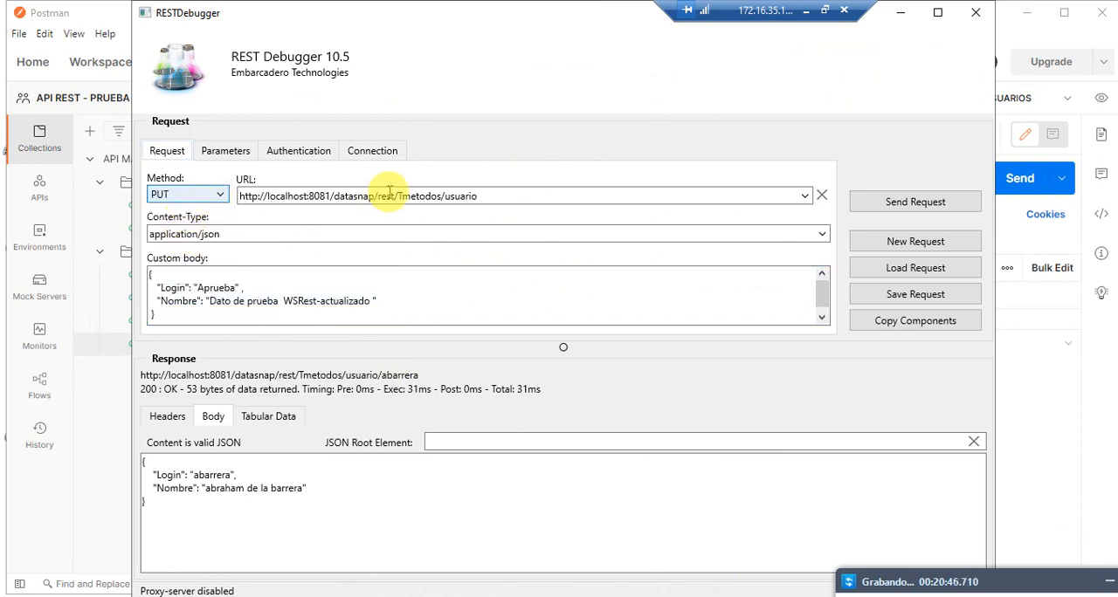
Step: Review the custom body and the URL of the Tmetodos/usuario PUT request
{"action": "left_click", "coordinate": [224, 287]}
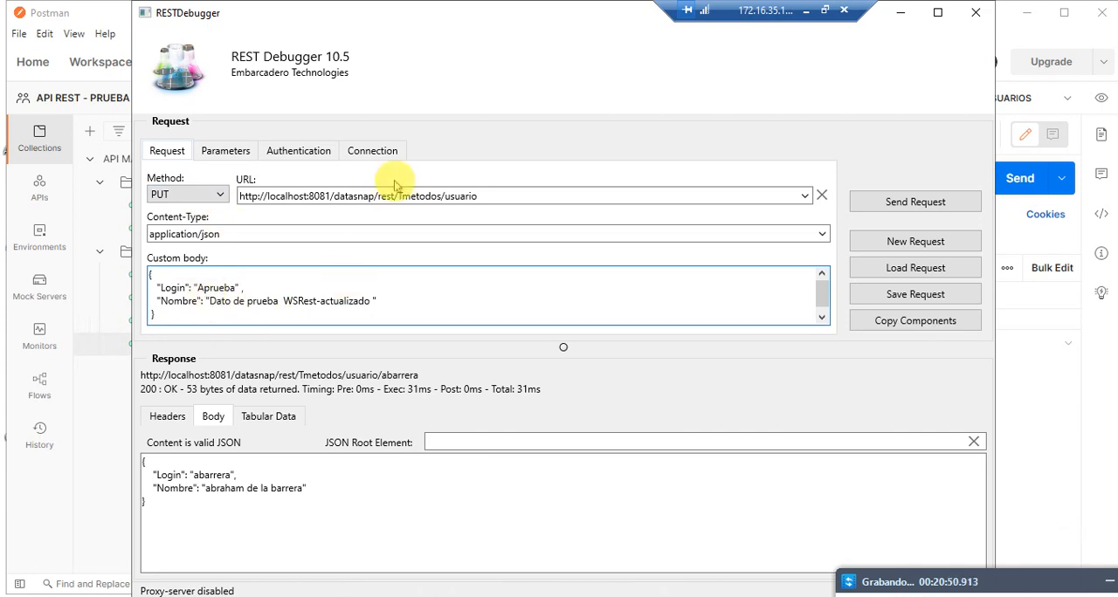
{"action": "left_click", "coordinate": [477, 196]}
{"action": "left_click_drag", "start_coordinate": [451, 196], "coordinate": [512, 195]}
Step: Switch back to Postman and copy the {{URL_RECURSOS}}/usuario URL from Guardar Usuarios into the Actualizar Usuarios request
{"action": "left_click", "coordinate": [111, 411]}
{"action": "left_click", "coordinate": [181, 320]}
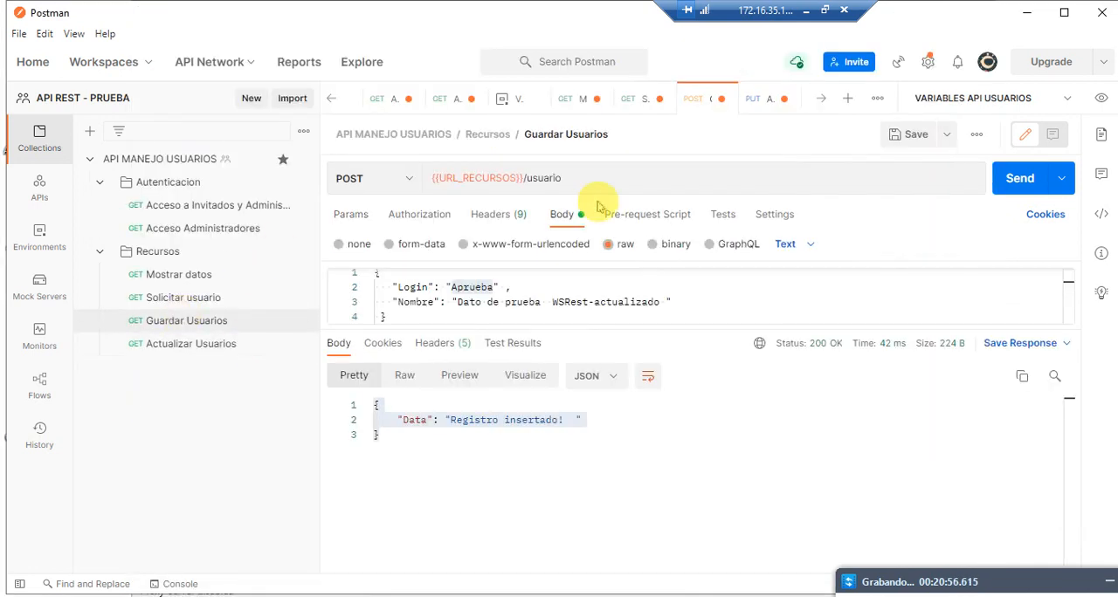
{"action": "left_click_drag", "start_coordinate": [568, 178], "coordinate": [349, 180]}
{"action": "key", "text": "ctrl+c"}
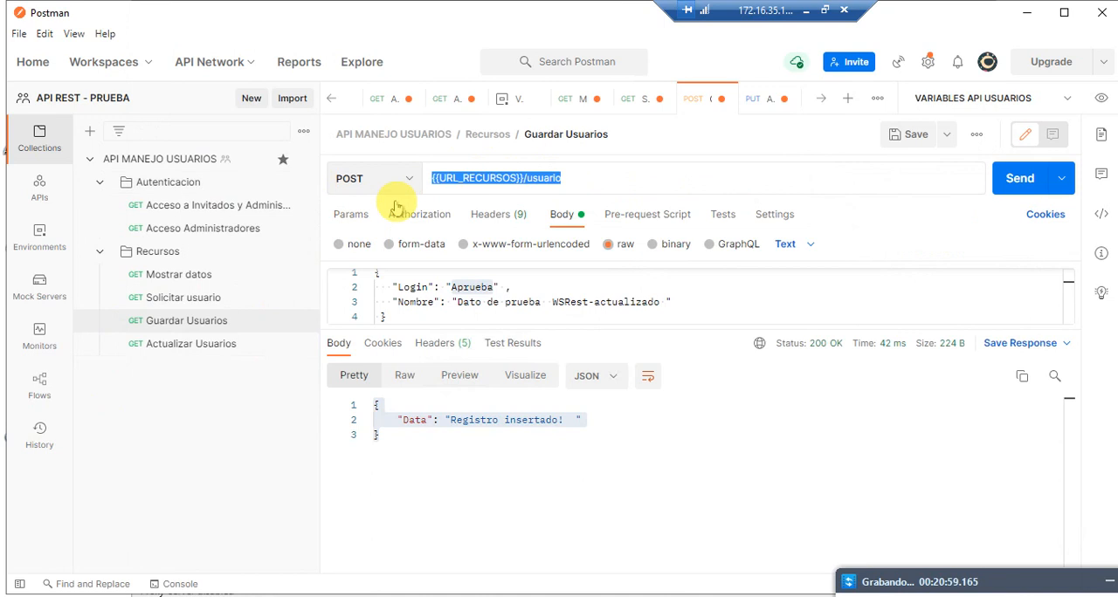
{"action": "key", "text": "ctrl+Tab"}
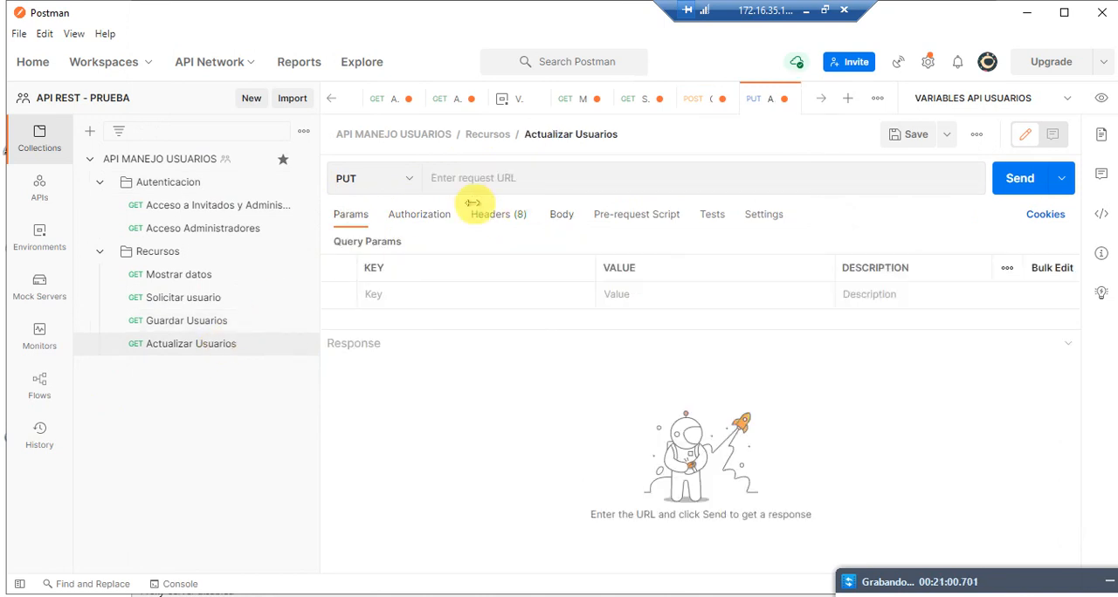
{"action": "left_click", "coordinate": [480, 182]}
{"action": "key", "text": "ctrl+v"}
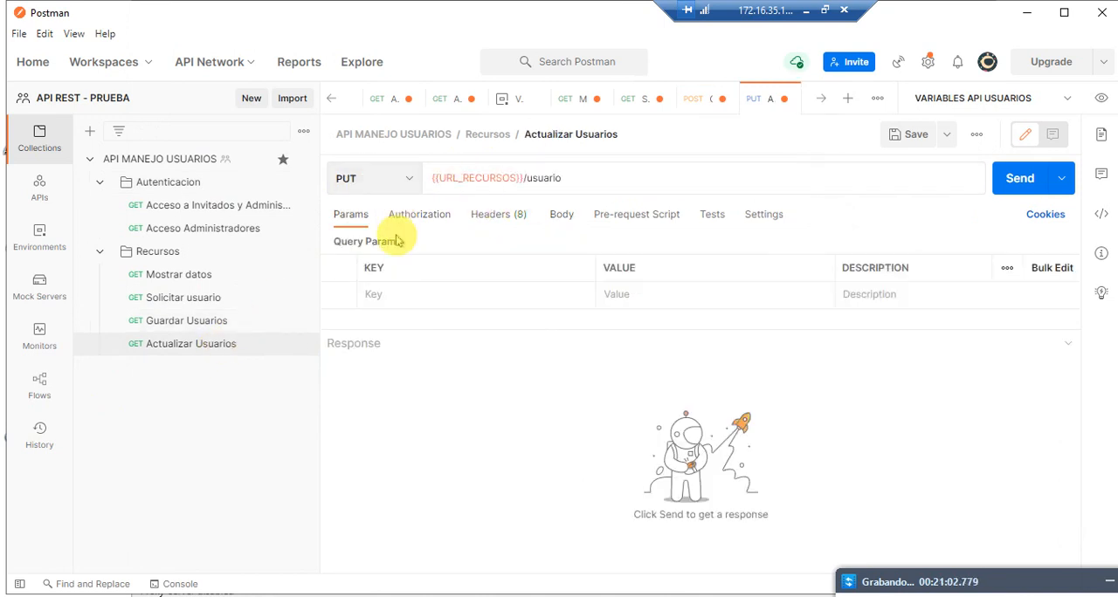
Step: Set the Actualizar Usuarios body to raw and fill it with the JSON copied from the Guardar Usuarios body
{"action": "left_click", "coordinate": [569, 216]}
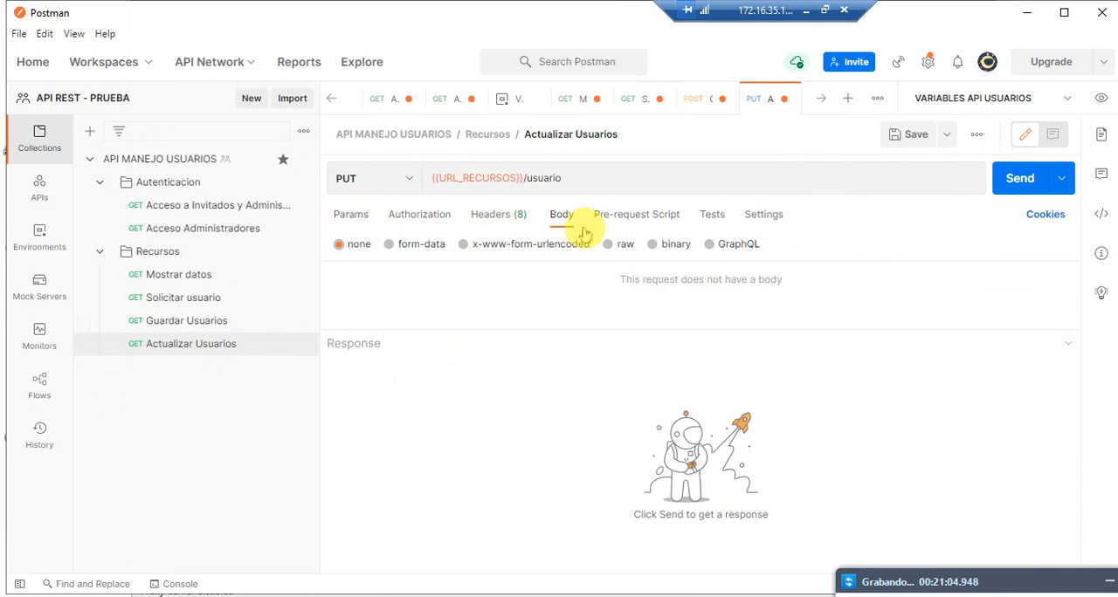
{"action": "left_click", "coordinate": [213, 322]}
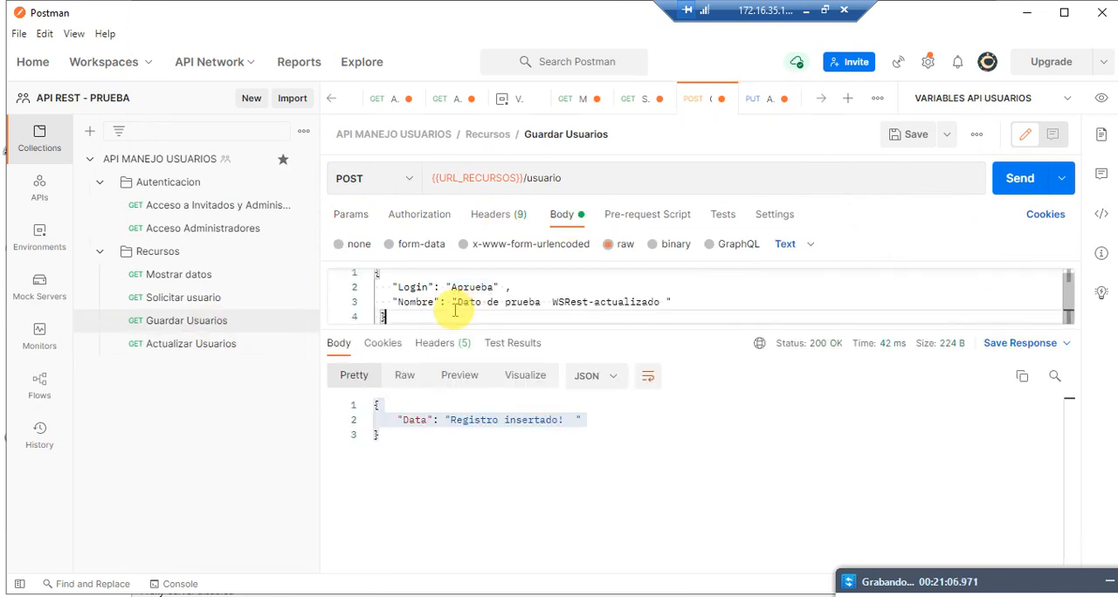
{"action": "left_click_drag", "start_coordinate": [399, 317], "coordinate": [364, 260]}
{"action": "key", "text": "ctrl+c"}
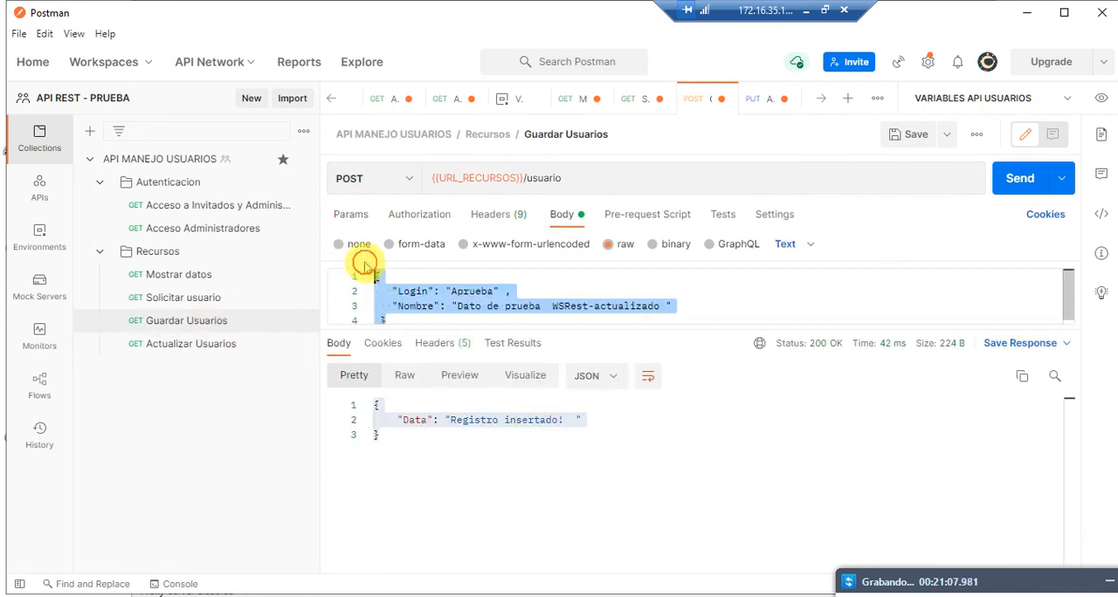
{"action": "left_click", "coordinate": [219, 346]}
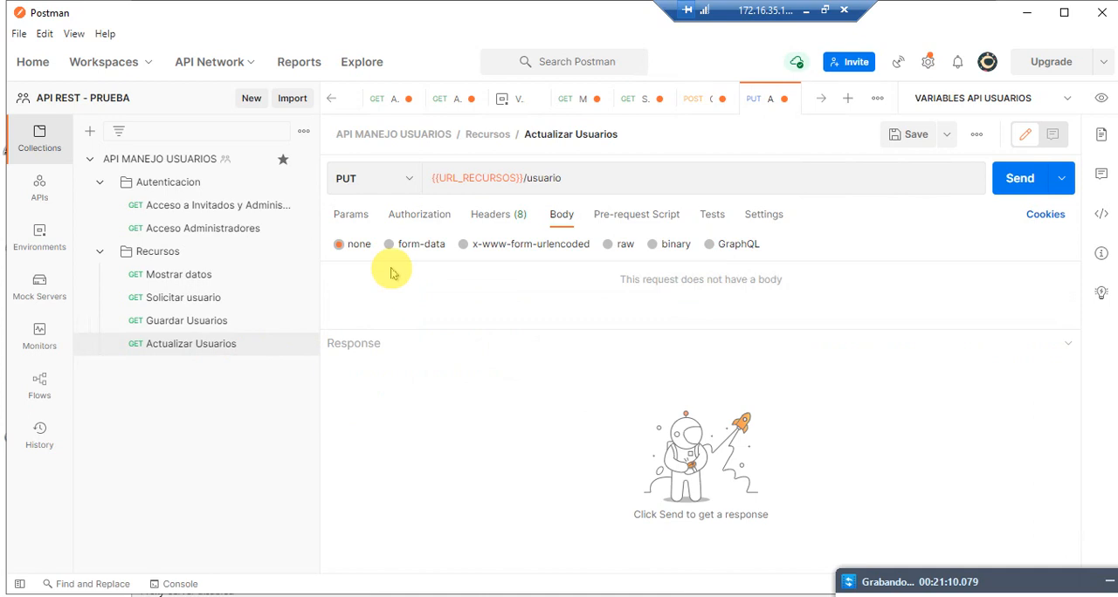
{"action": "left_click", "coordinate": [608, 244]}
{"action": "left_click", "coordinate": [569, 294]}
{"action": "key", "text": "ctrl+v"}
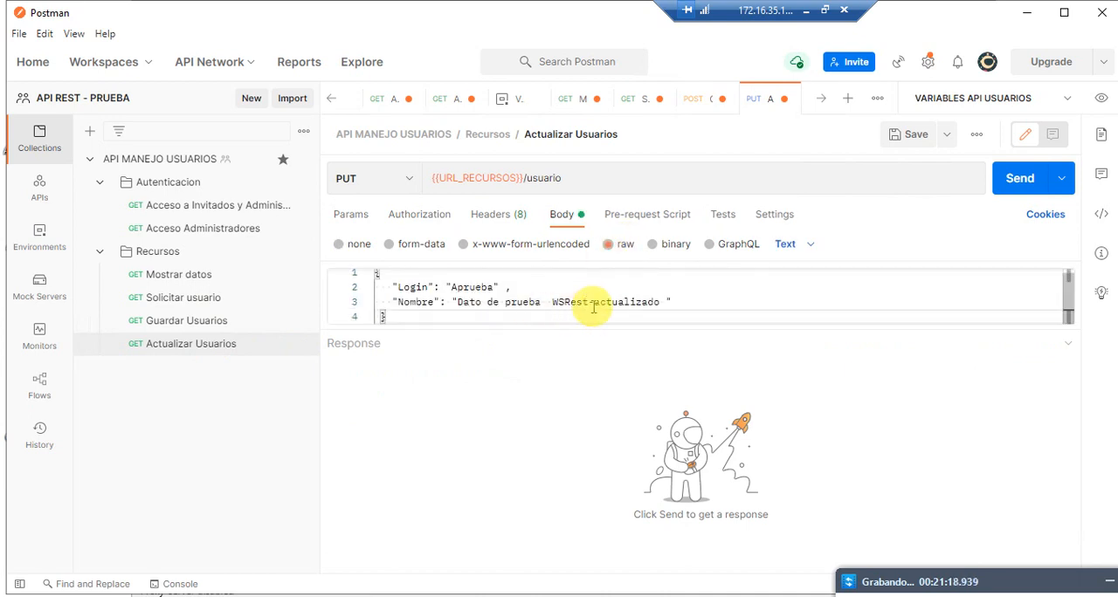
Step: Replace "actualizado" with "metodo put" in the Nombre value of Actualizar Usuarios and send the PUT request
{"action": "left_click_drag", "start_coordinate": [593, 302], "coordinate": [648, 301]}
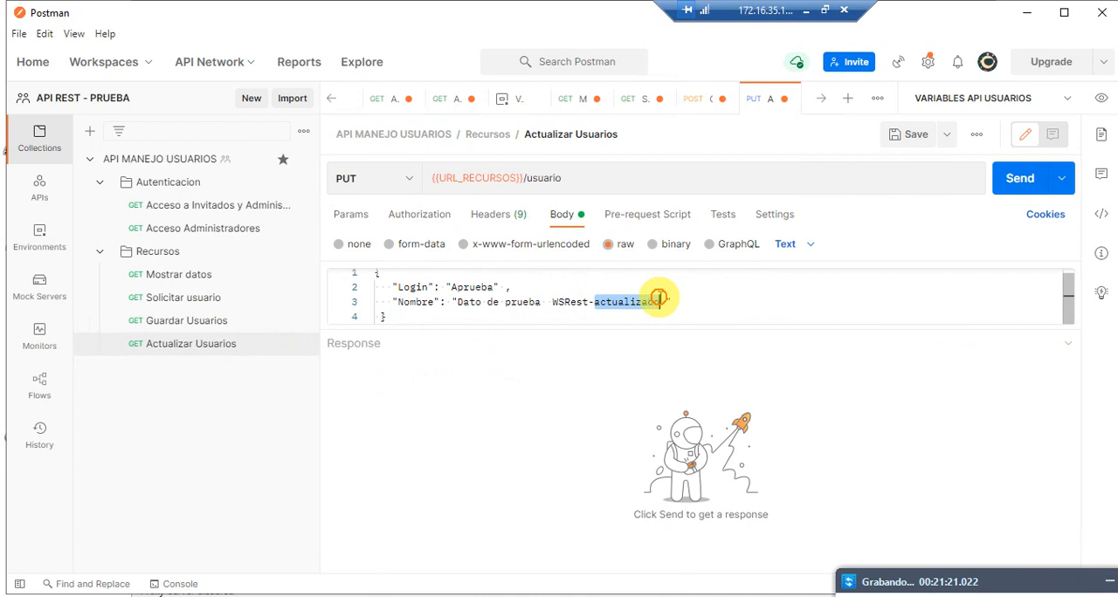
{"action": "type", "text": "metodo put"}
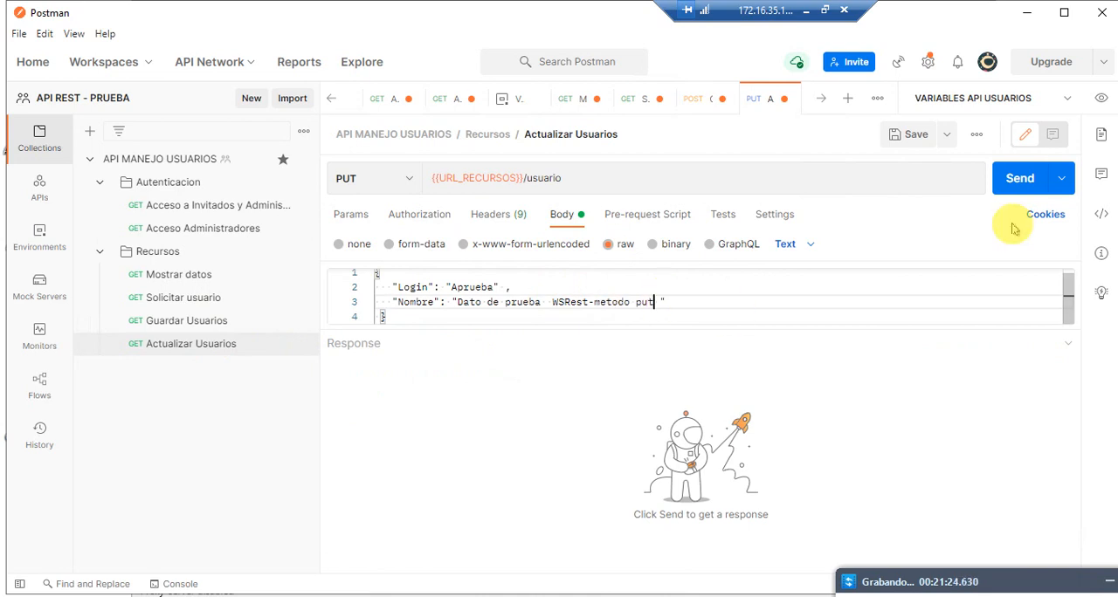
{"action": "left_click", "coordinate": [1016, 181]}
{"action": "left_click", "coordinate": [468, 420]}
Step: Resend the Solicitar usuario request for Aprueba and check the Nombre value it returns
{"action": "left_click", "coordinate": [199, 296]}
{"action": "left_click", "coordinate": [1015, 178]}
{"action": "left_click", "coordinate": [664, 434]}
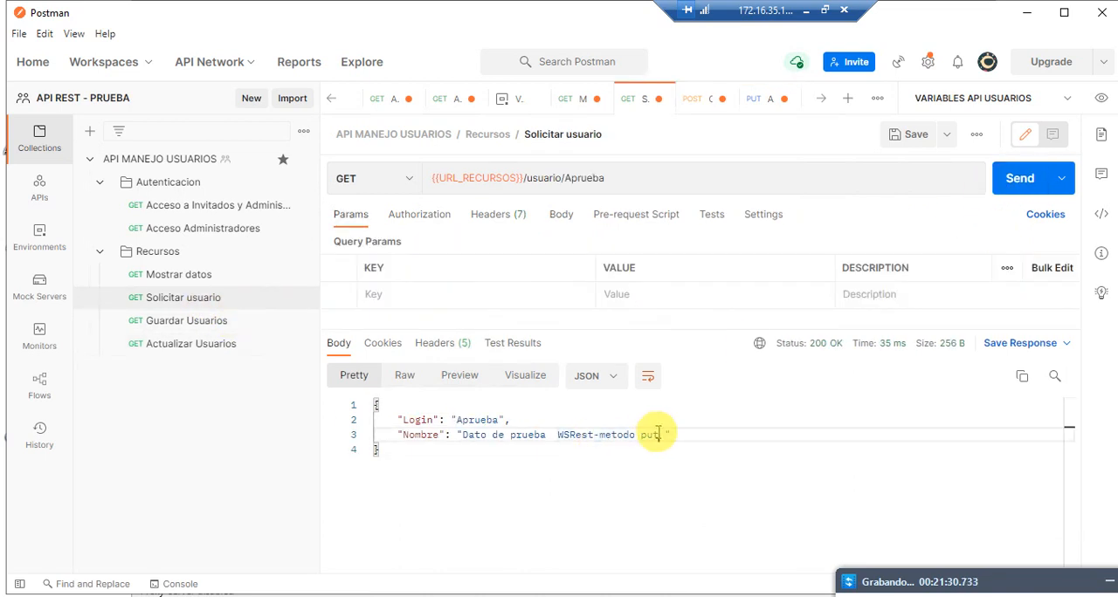
Step: Remove "-actualizado" from the Nombre value in the Guardar Usuarios request body
{"action": "left_click", "coordinate": [190, 345]}
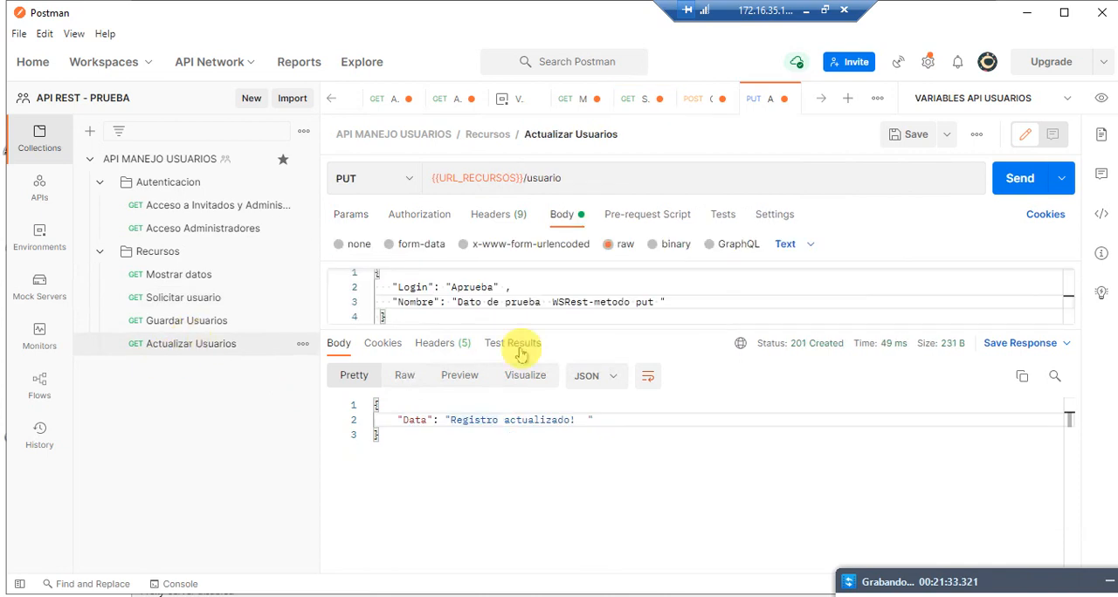
{"action": "left_click", "coordinate": [166, 320]}
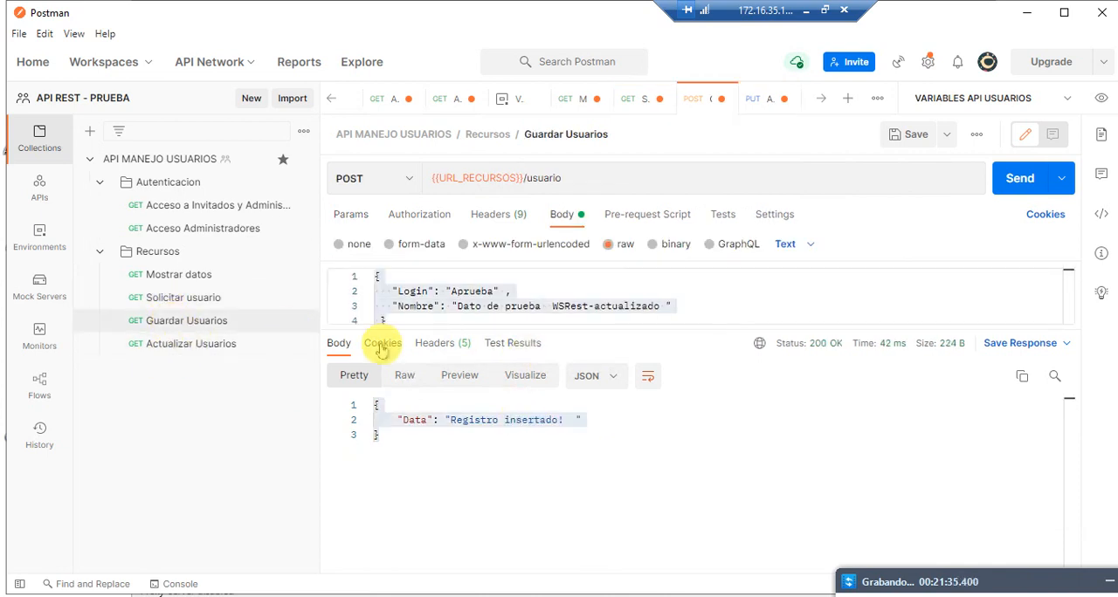
{"action": "left_click", "coordinate": [594, 306]}
{"action": "key", "text": "ctrl+a"}
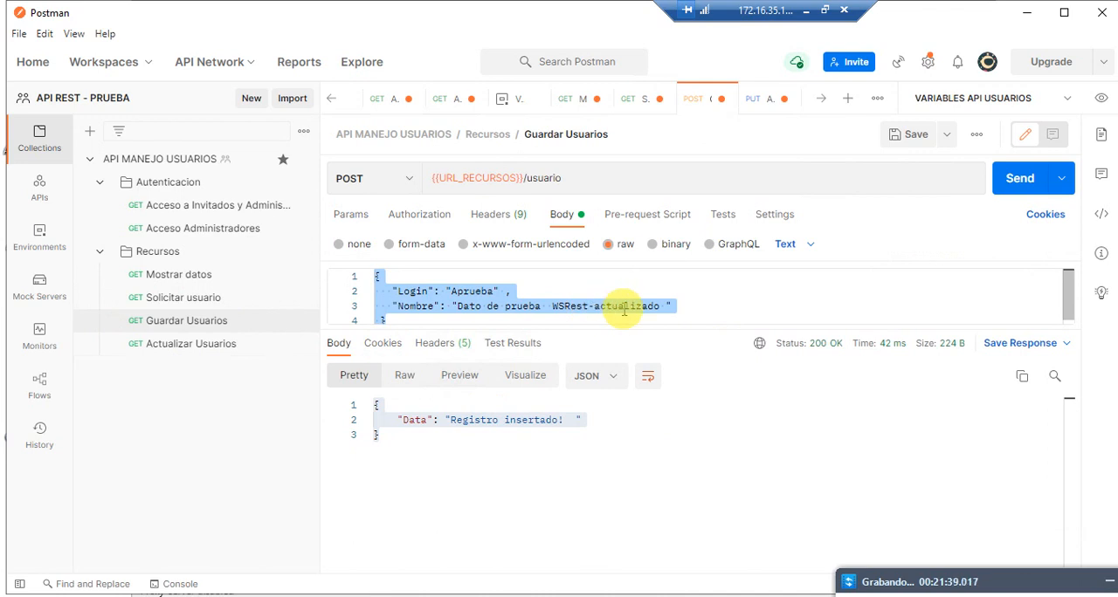
{"action": "left_click", "coordinate": [680, 313]}
{"action": "left_click_drag", "start_coordinate": [660, 309], "coordinate": [574, 308]}
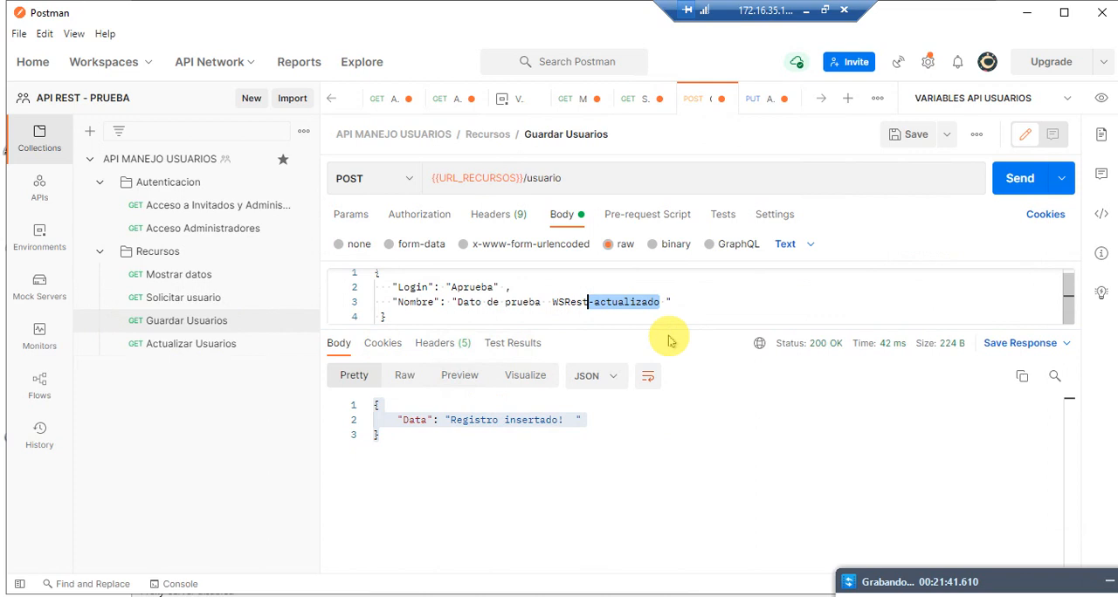
{"action": "key", "text": "BackSpace"}
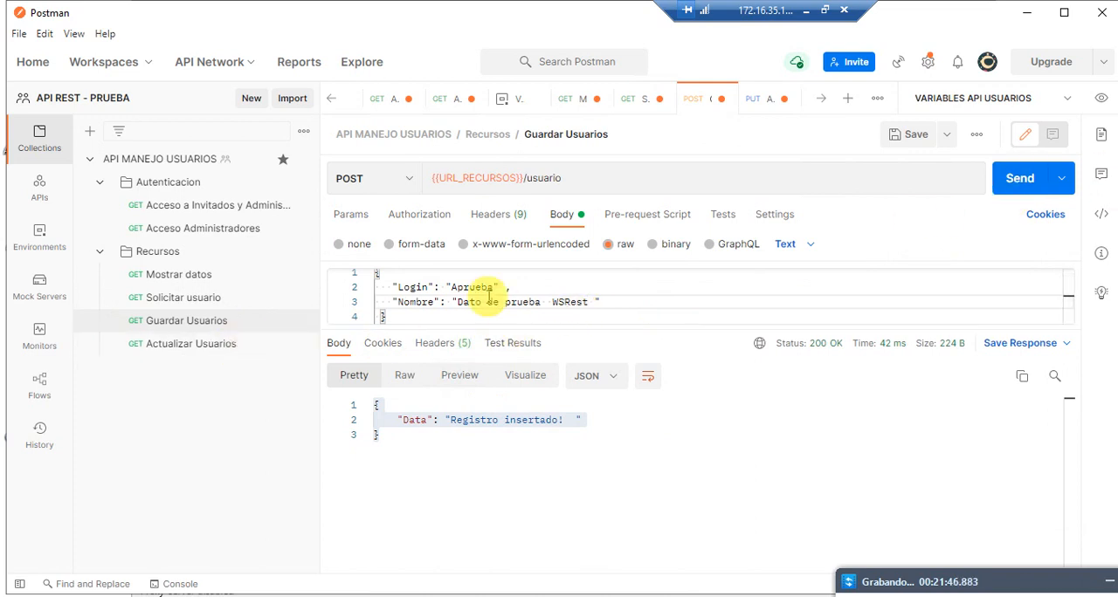
Step: Replace "metodo put" with "Actualizado" in the Nombre value of Actualizar Usuarios and send the request
{"action": "left_click", "coordinate": [270, 343]}
{"action": "left_click_drag", "start_coordinate": [655, 303], "coordinate": [601, 300]}
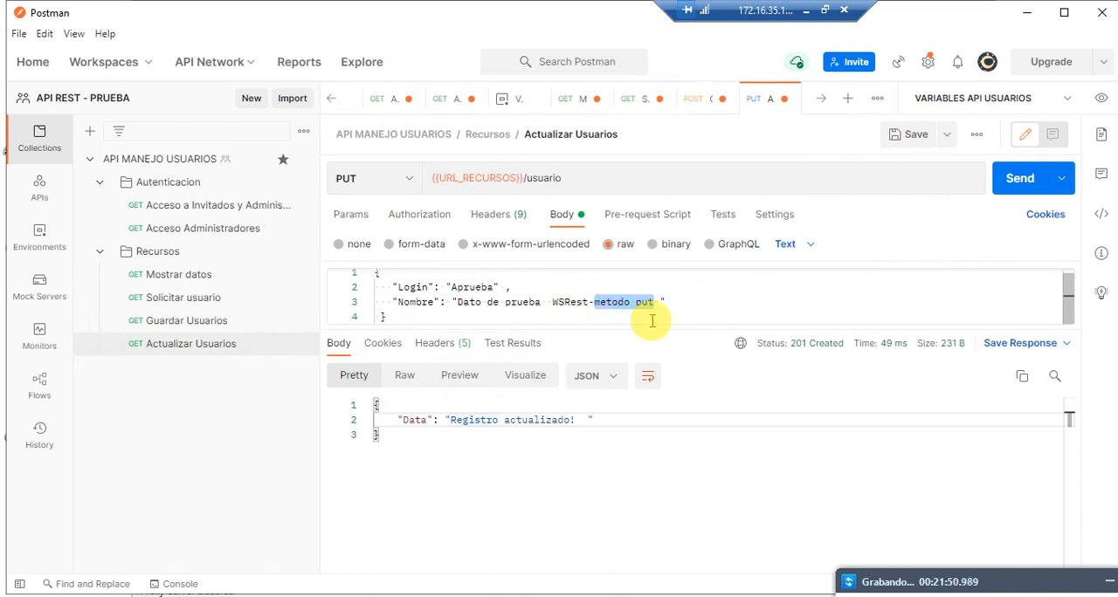
{"action": "type", "text": "Actualiza"}
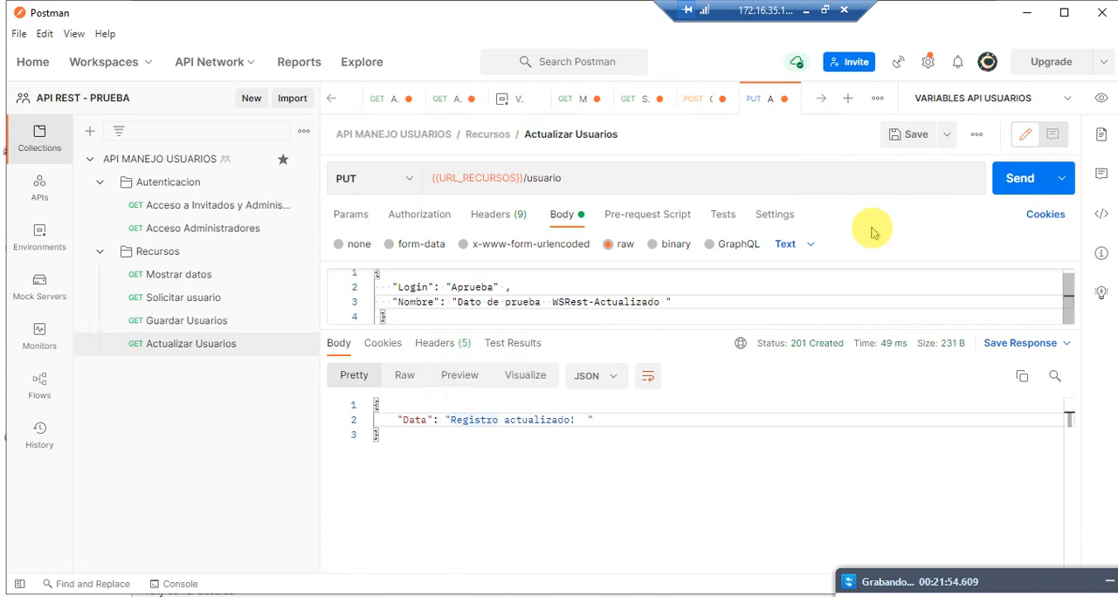
{"action": "left_click", "coordinate": [1013, 184]}
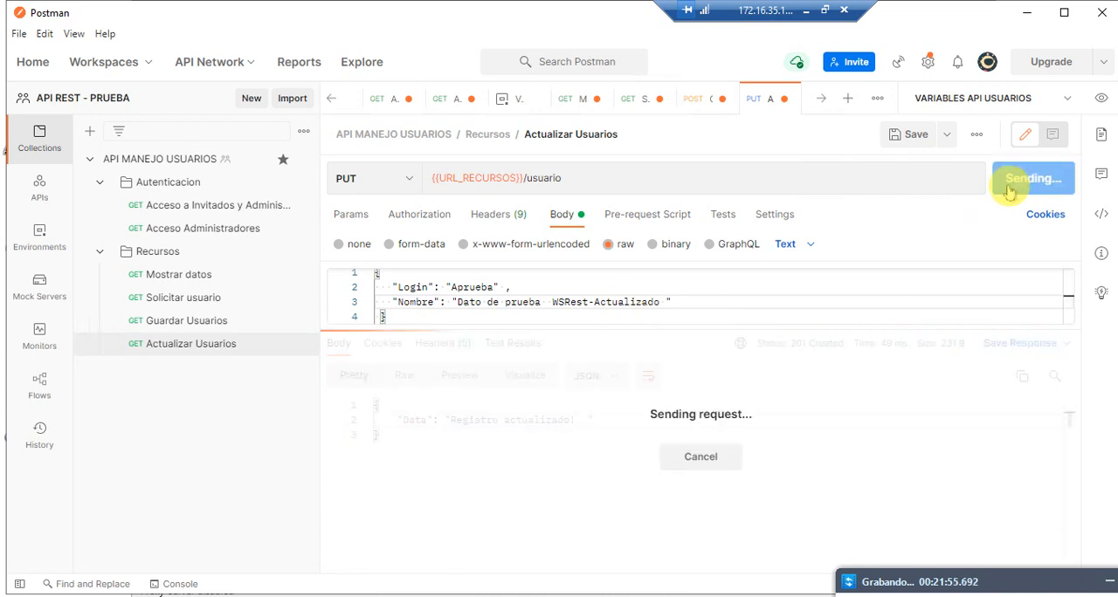
Step: Send Solicitar usuario once more to check Aprueba's record, then return to Actualizar Usuarios
{"action": "left_click", "coordinate": [183, 321]}
{"action": "left_click", "coordinate": [194, 297]}
{"action": "left_click", "coordinate": [1015, 180]}
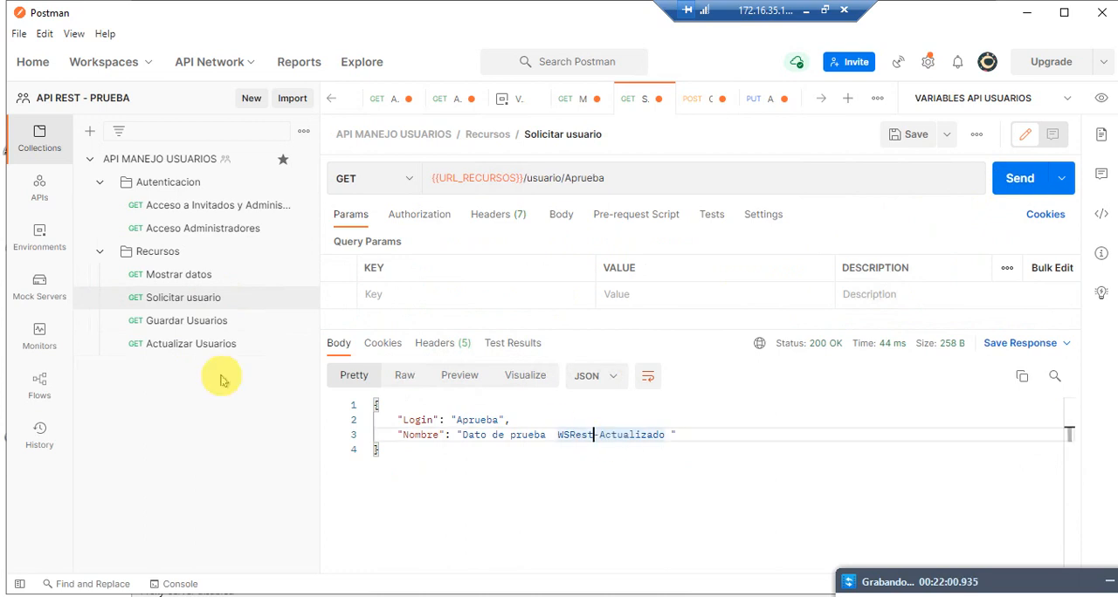
{"action": "left_click", "coordinate": [196, 345]}
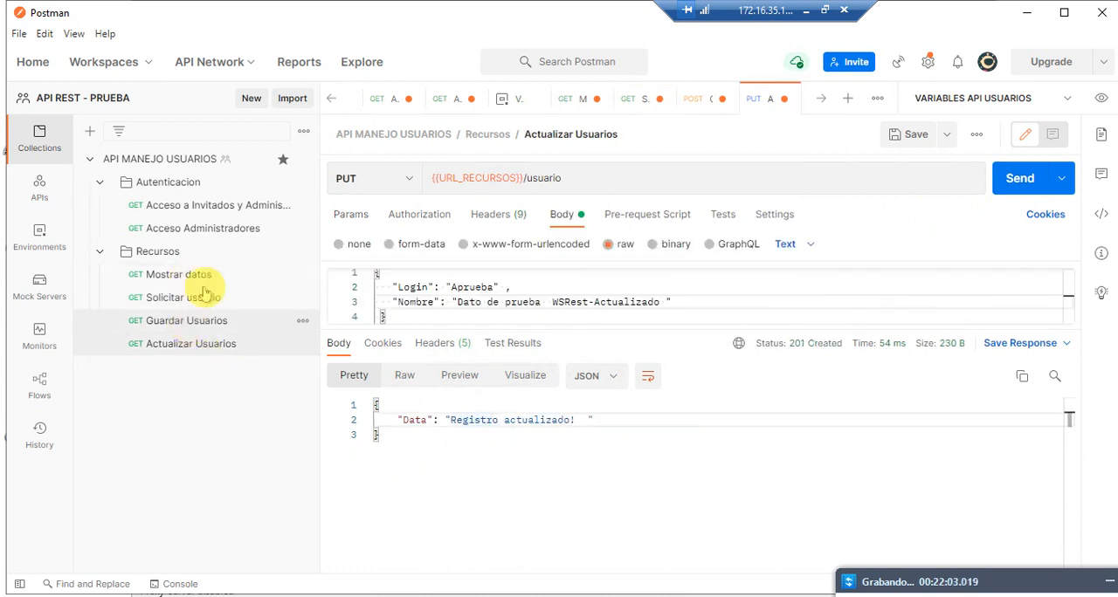
Step: Add a request named Borrar Usuarios to the Recursos folder
{"action": "left_click", "coordinate": [198, 253]}
{"action": "right_click", "coordinate": [198, 253]}
{"action": "left_click", "coordinate": [230, 269]}
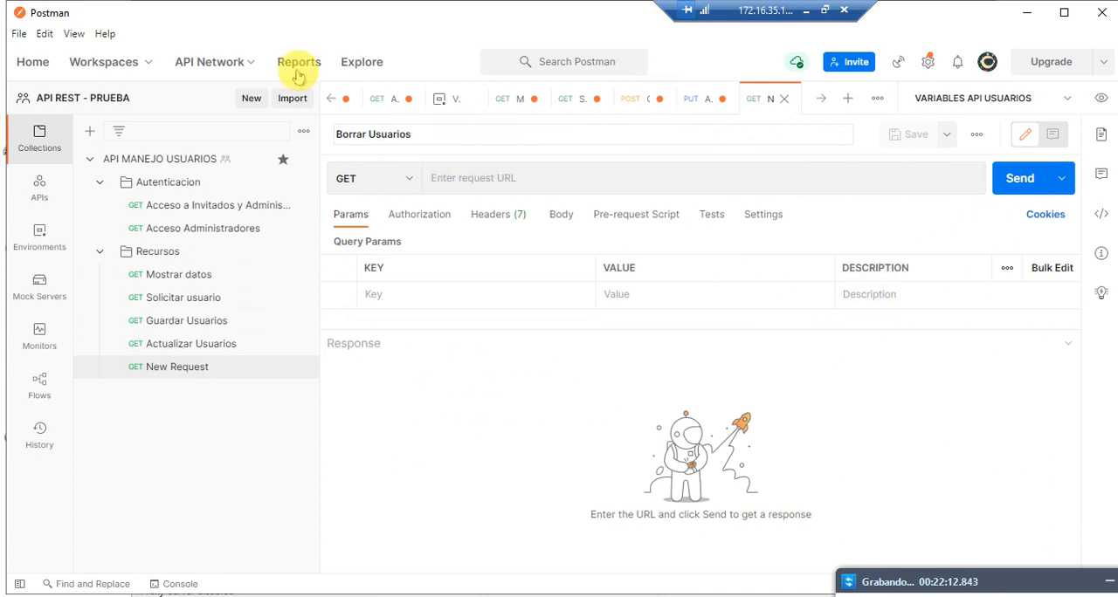
{"action": "left_click", "coordinate": [616, 183]}
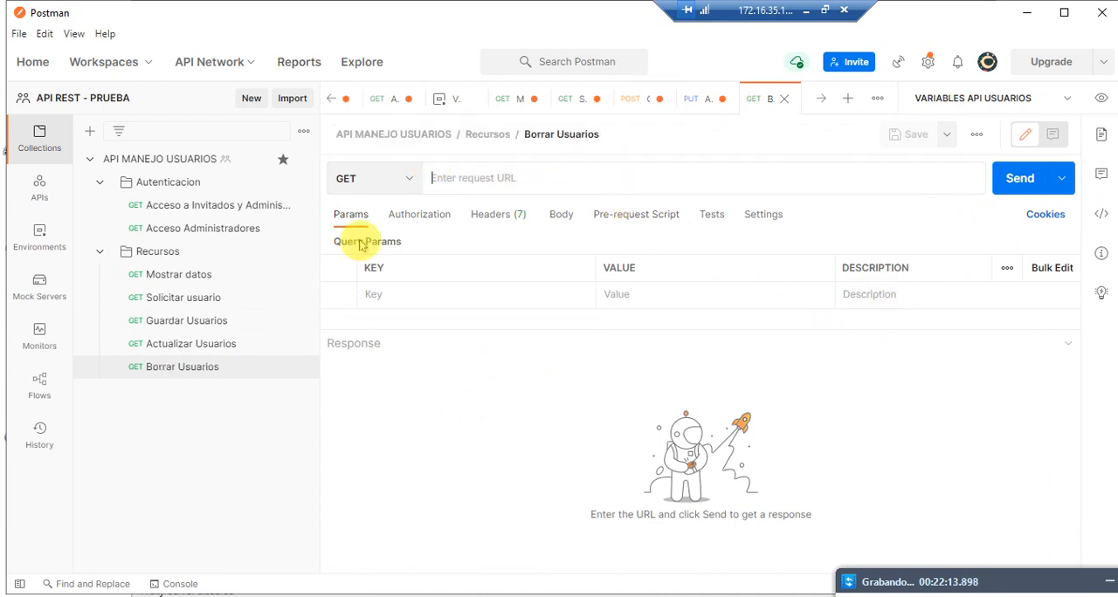
Step: Copy the {{URL_RECURSOS}}/usuario/Aprueba URL from the Solicitar usuario request
{"action": "left_click", "coordinate": [203, 346]}
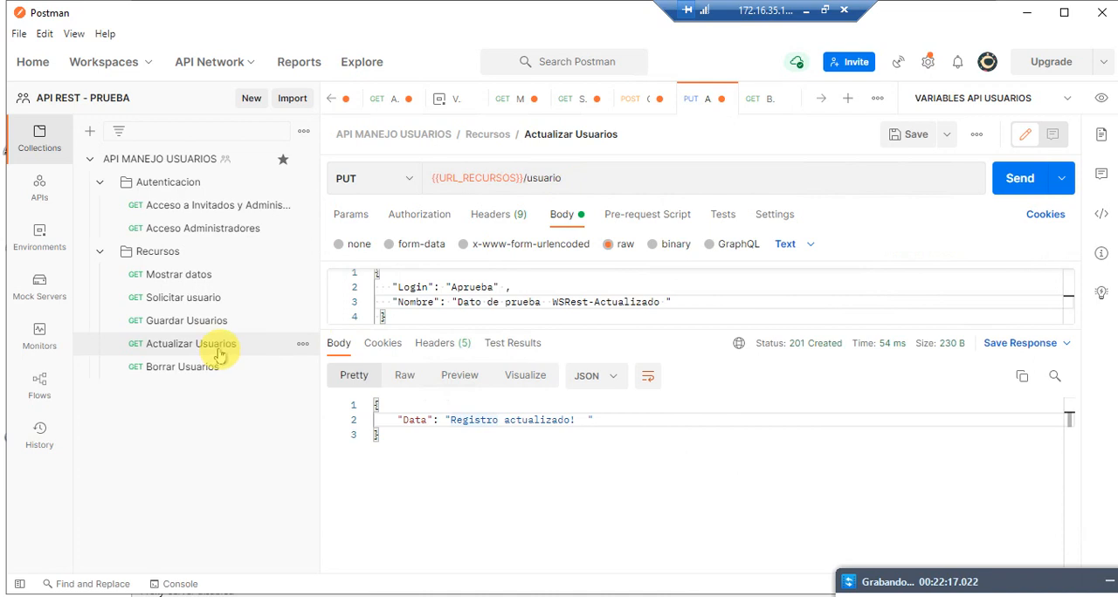
{"action": "left_click_drag", "start_coordinate": [570, 178], "coordinate": [369, 175]}
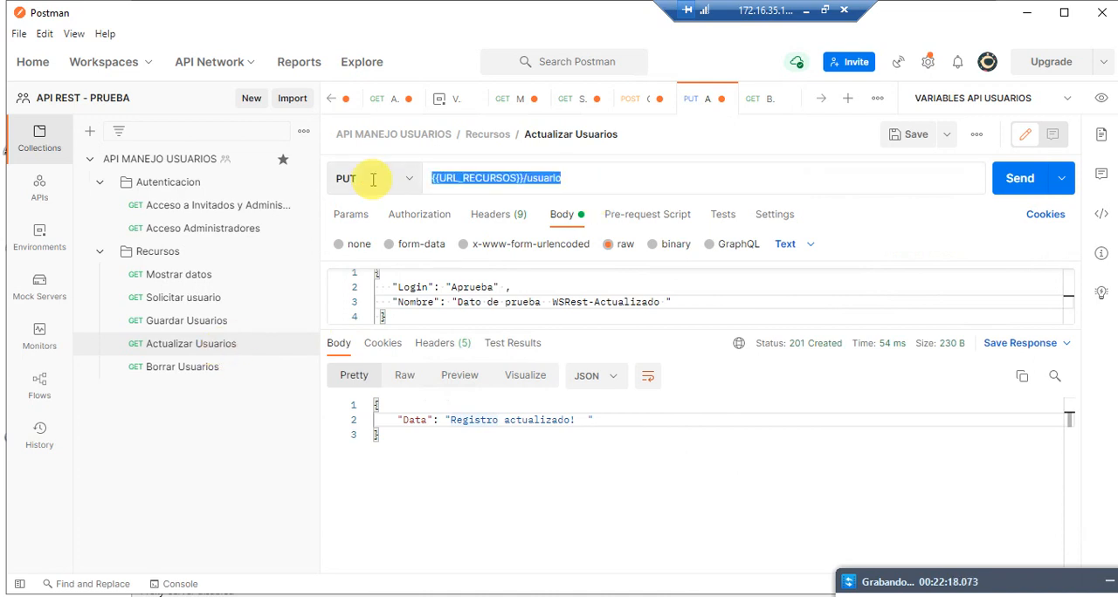
{"action": "left_click", "coordinate": [200, 320]}
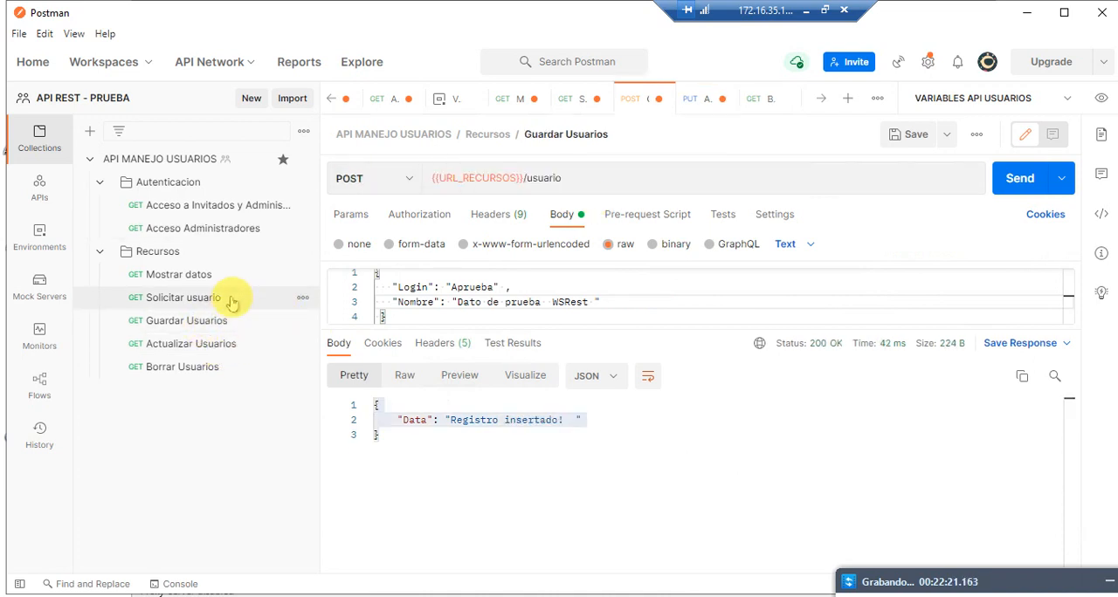
{"action": "left_click", "coordinate": [232, 300]}
{"action": "left_click_drag", "start_coordinate": [629, 178], "coordinate": [417, 183]}
{"action": "key", "text": "ctrl+c"}
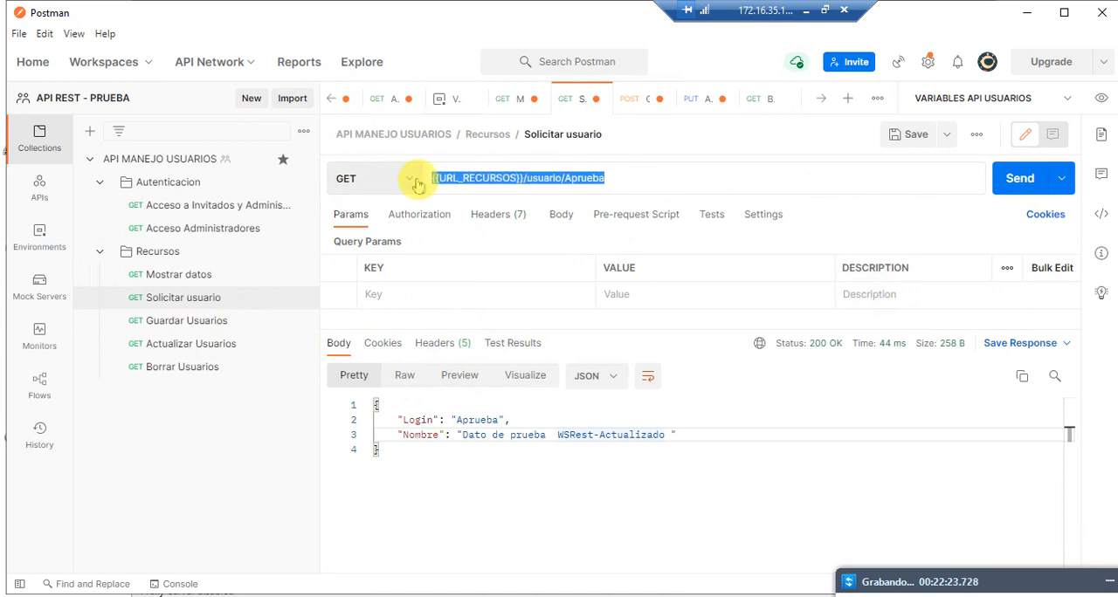
Step: Set the method of Borrar Usuarios to DELETE and its URL to {{URL_RECURSOS}}/usuario/Aprueba
{"action": "left_click", "coordinate": [218, 368]}
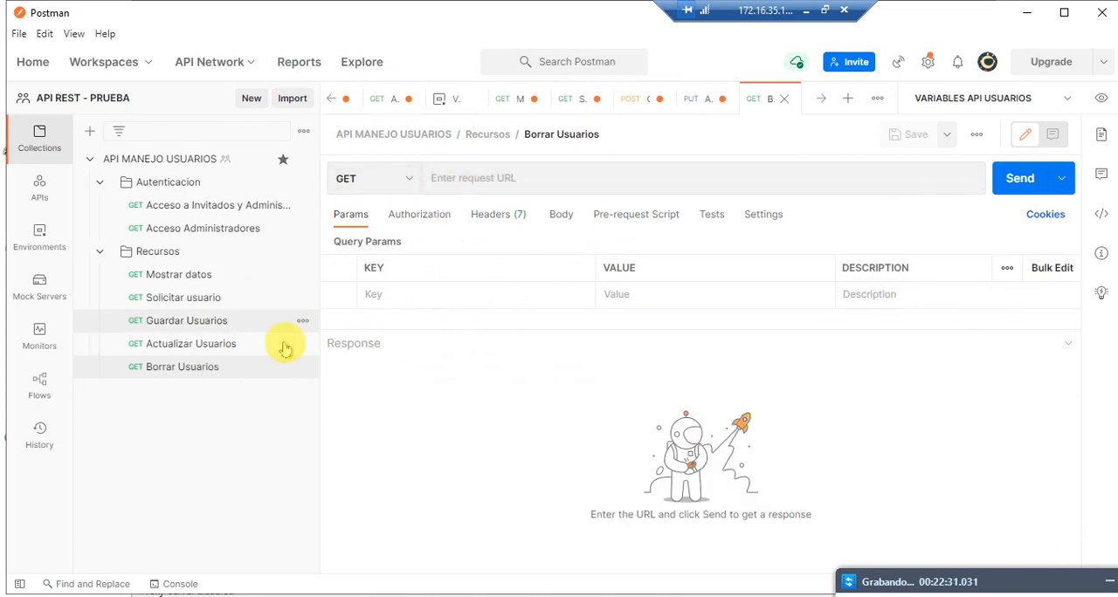
{"action": "left_click", "coordinate": [382, 178]}
{"action": "left_click", "coordinate": [360, 321]}
{"action": "left_click", "coordinate": [461, 180]}
{"action": "key", "text": "ctrl+v"}
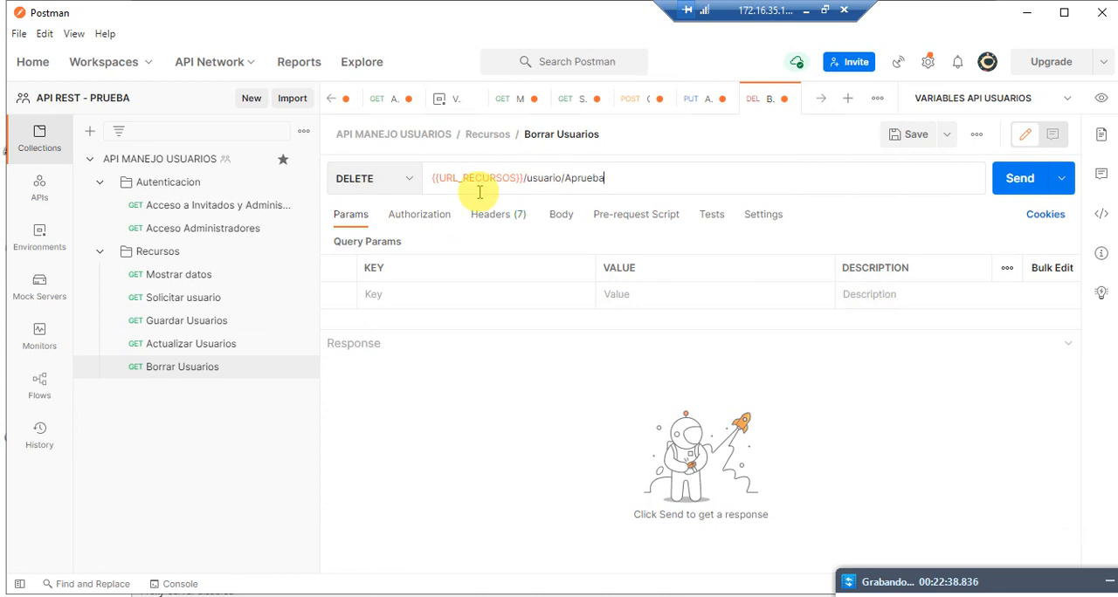
Step: Send the Borrar Usuarios request to delete the user Aprueba
{"action": "left_click", "coordinate": [565, 178]}
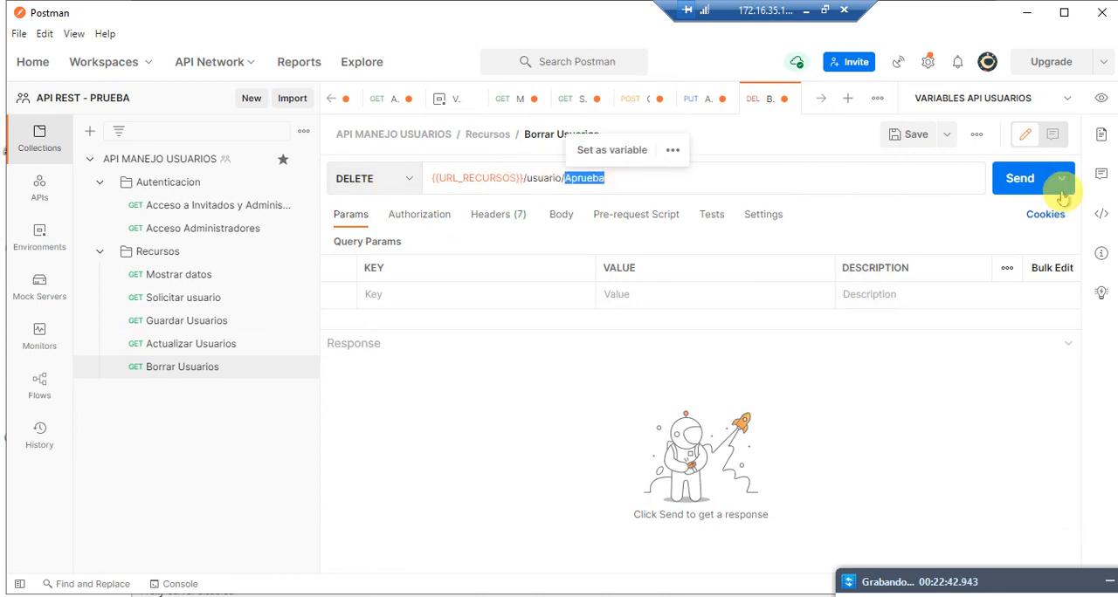
{"action": "left_click", "coordinate": [980, 189]}
{"action": "left_click", "coordinate": [994, 181]}
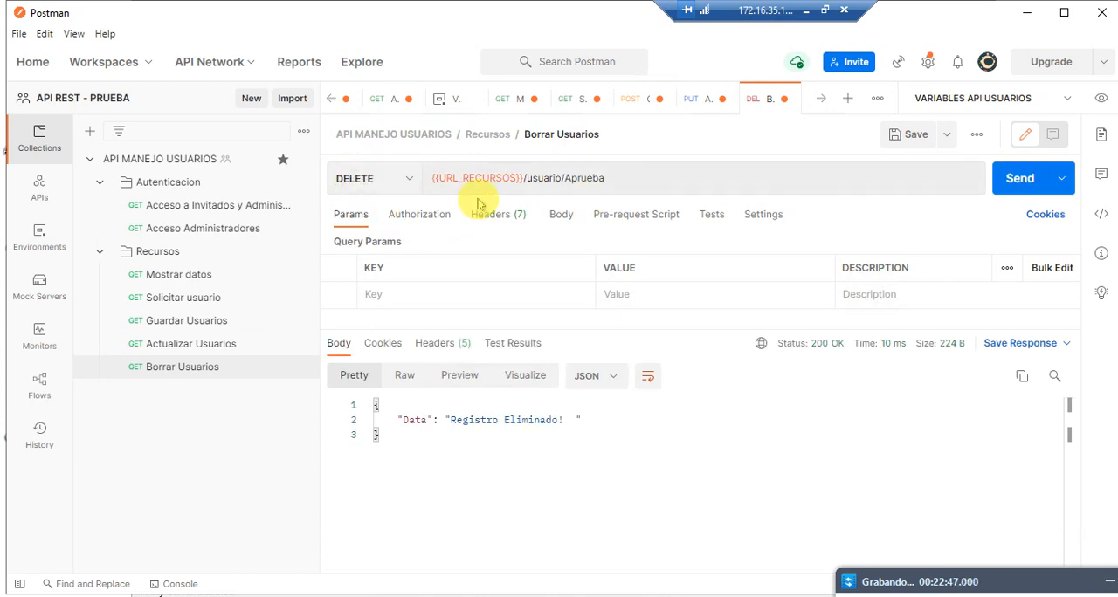
Step: Send the Solicitar usuario request for Aprueba to check whether the deleted record still exists
{"action": "left_click", "coordinate": [243, 297]}
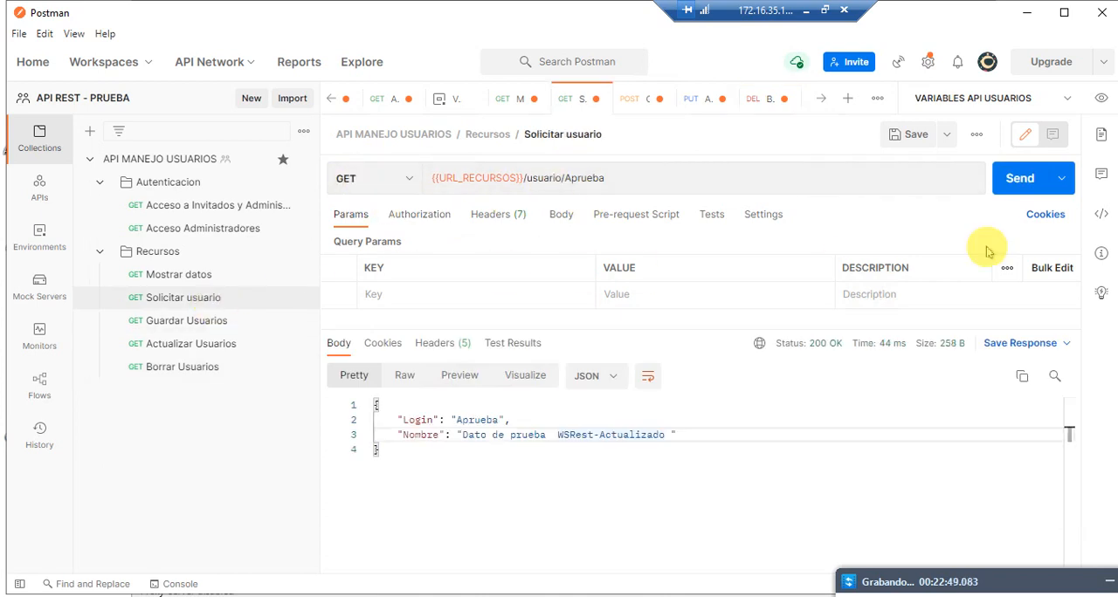
{"action": "triple_click", "coordinate": [577, 177]}
{"action": "left_click", "coordinate": [1019, 179]}
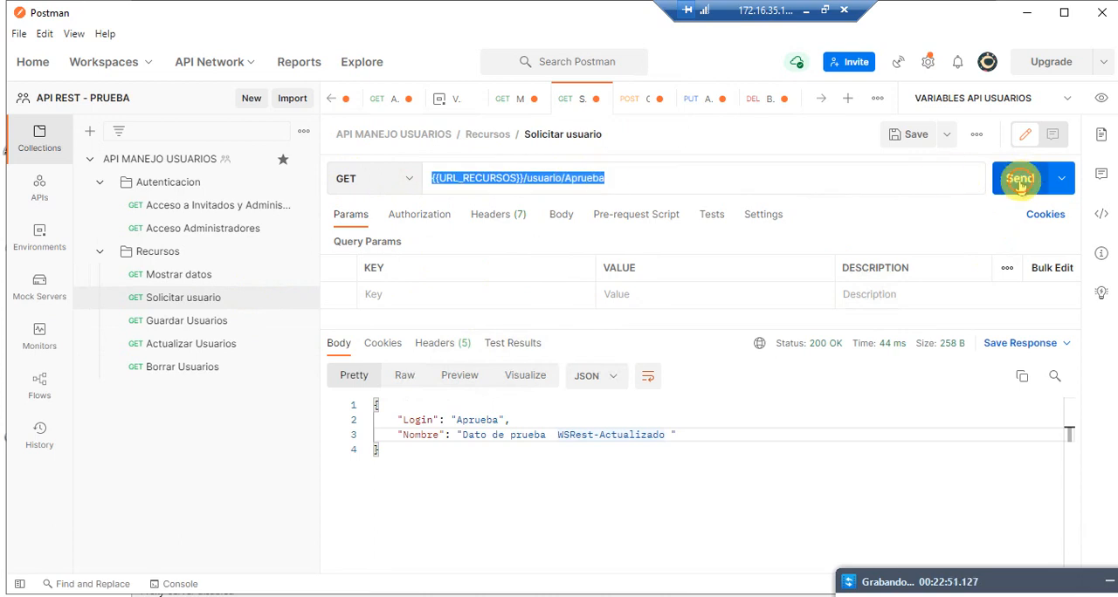
Step: Send the Guardar Usuarios request to insert the user Aprueba again, and query that user with Solicitar usuario
{"action": "left_click", "coordinate": [485, 420]}
{"action": "left_click", "coordinate": [160, 323]}
{"action": "left_click", "coordinate": [1017, 176]}
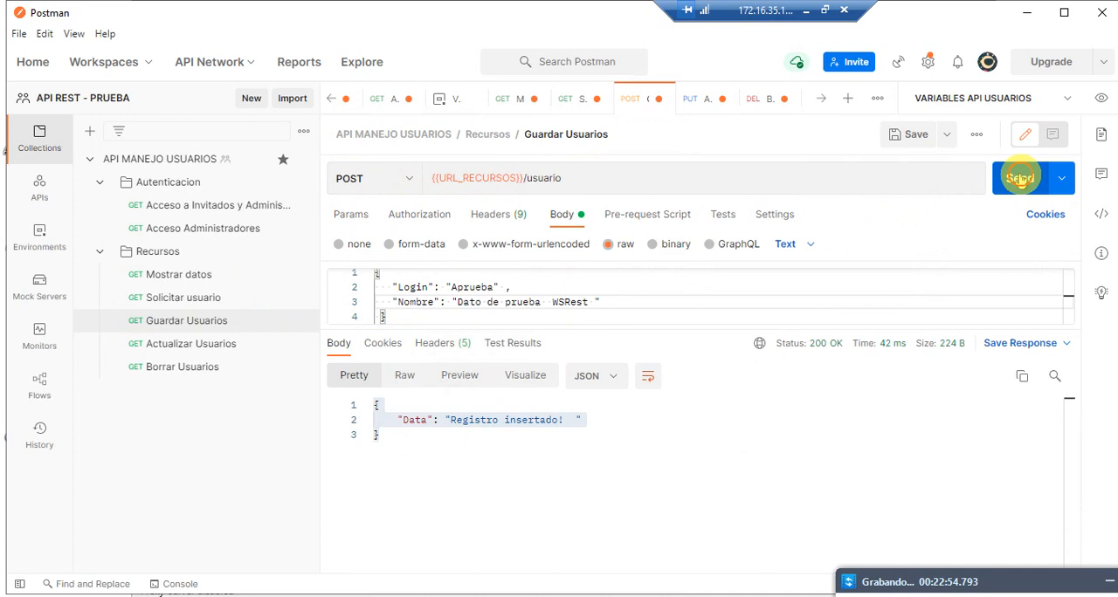
{"action": "left_click", "coordinate": [197, 300]}
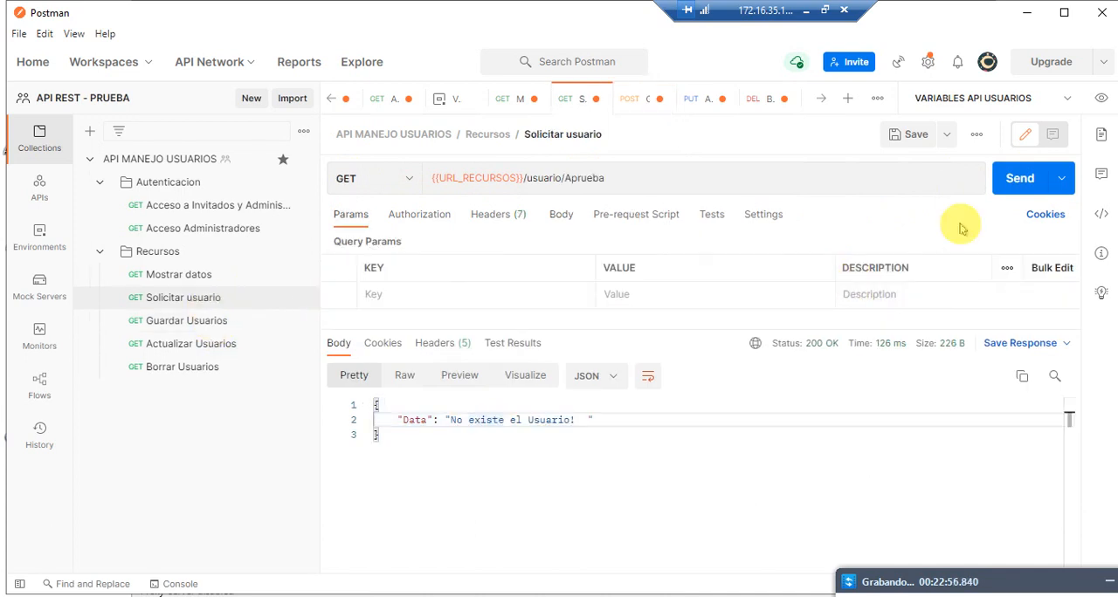
{"action": "left_click", "coordinate": [1020, 179]}
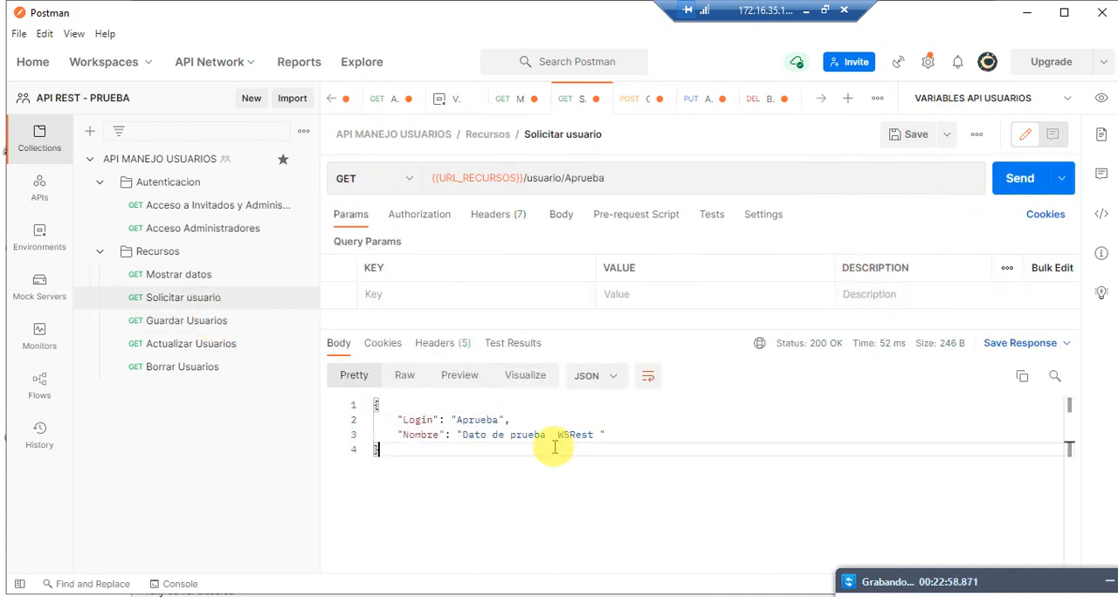
Step: Send the Actualizar Usuarios request to update the name of user Aprueba, and check the change with Solicitar usuario
{"action": "left_click", "coordinate": [200, 344]}
{"action": "left_click", "coordinate": [1020, 179]}
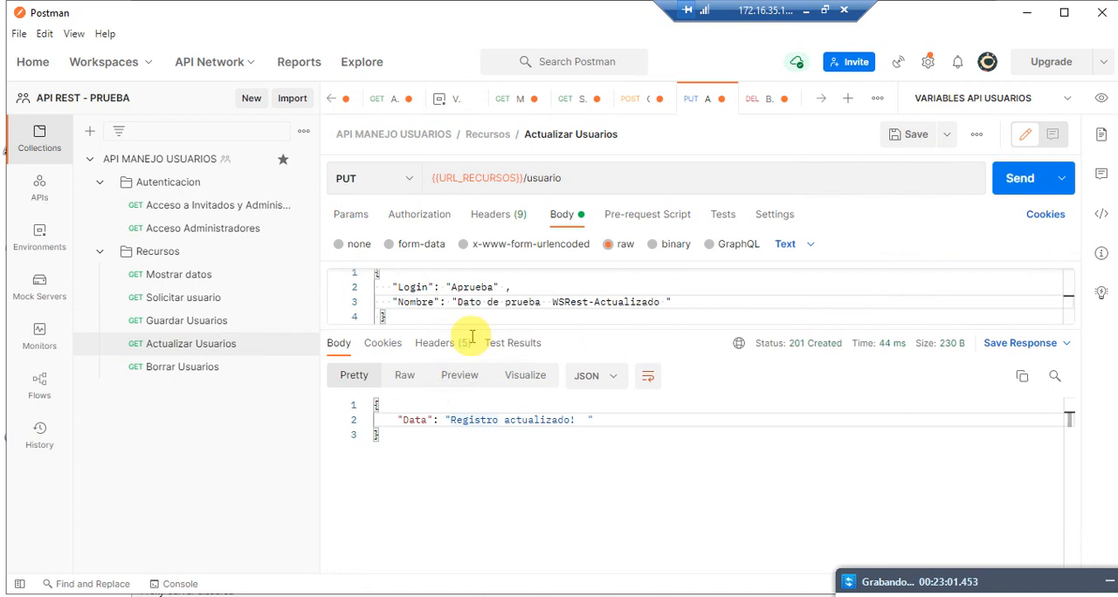
{"action": "left_click", "coordinate": [196, 303]}
{"action": "left_click", "coordinate": [1005, 178]}
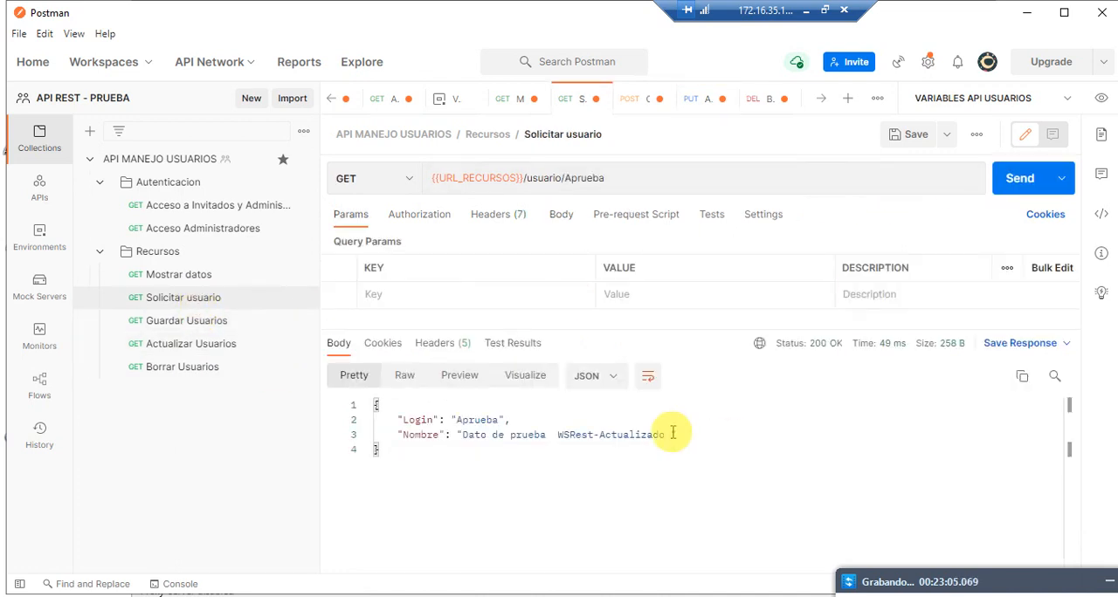
{"action": "double_click", "coordinate": [611, 434]}
Step: Send the Borrar Usuarios request to delete the user Aprueba, and query that user with Solicitar usuario
{"action": "left_click", "coordinate": [183, 366]}
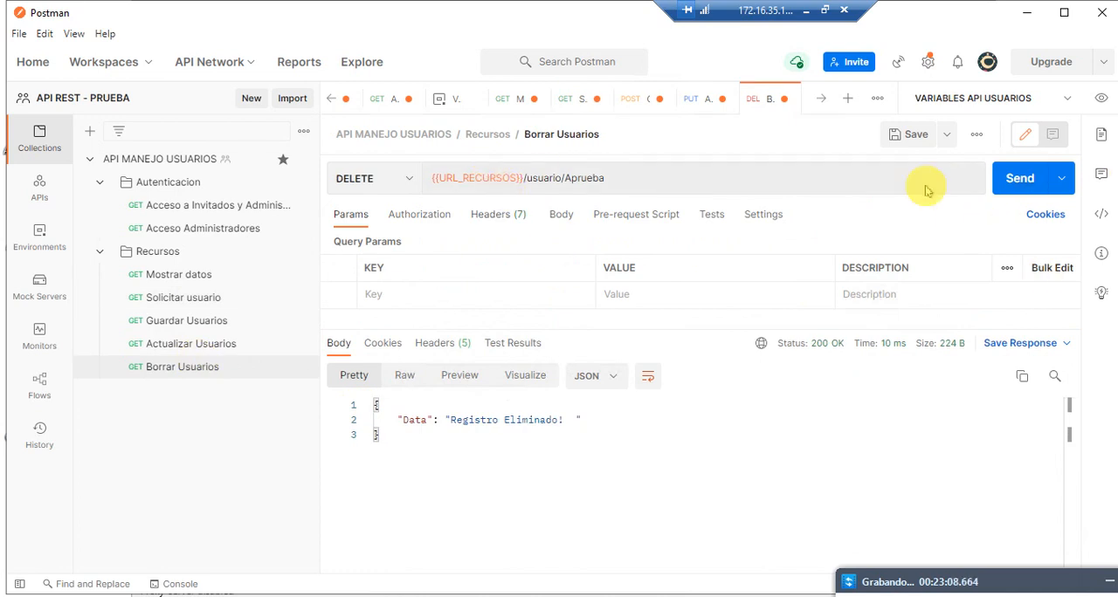
{"action": "left_click", "coordinate": [993, 180]}
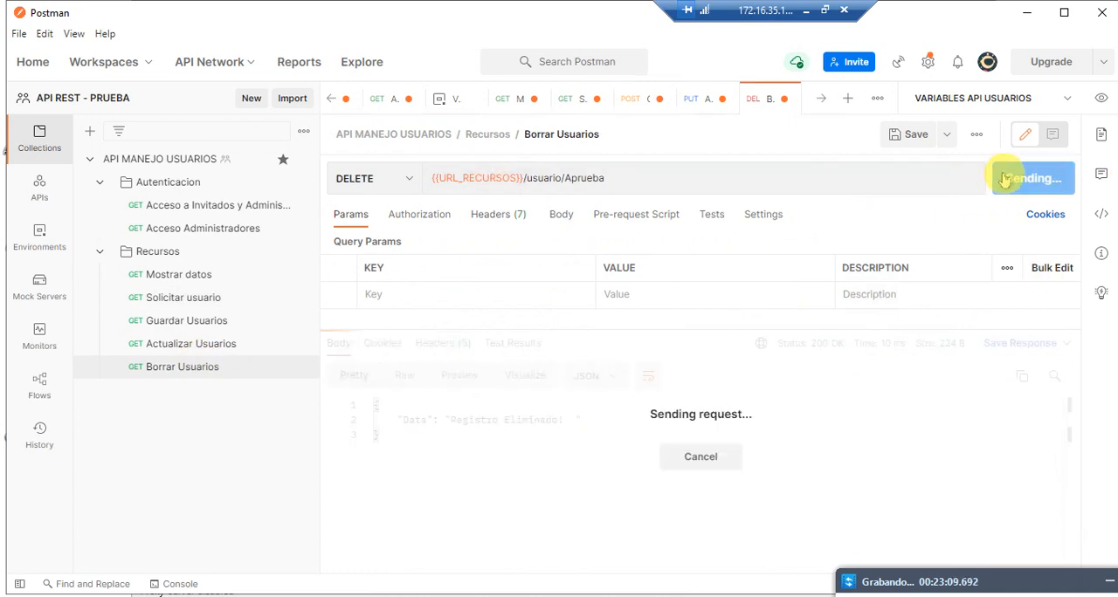
{"action": "left_click", "coordinate": [186, 300]}
{"action": "left_click", "coordinate": [1019, 178]}
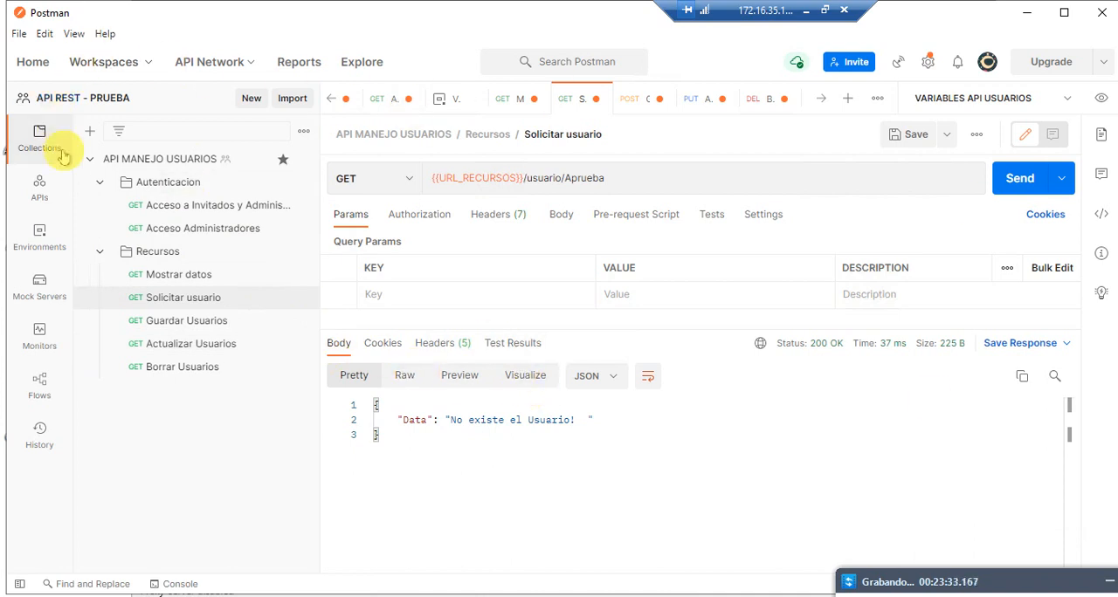
{"action": "left_click", "coordinate": [168, 224]}
{"action": "left_click", "coordinate": [175, 320]}
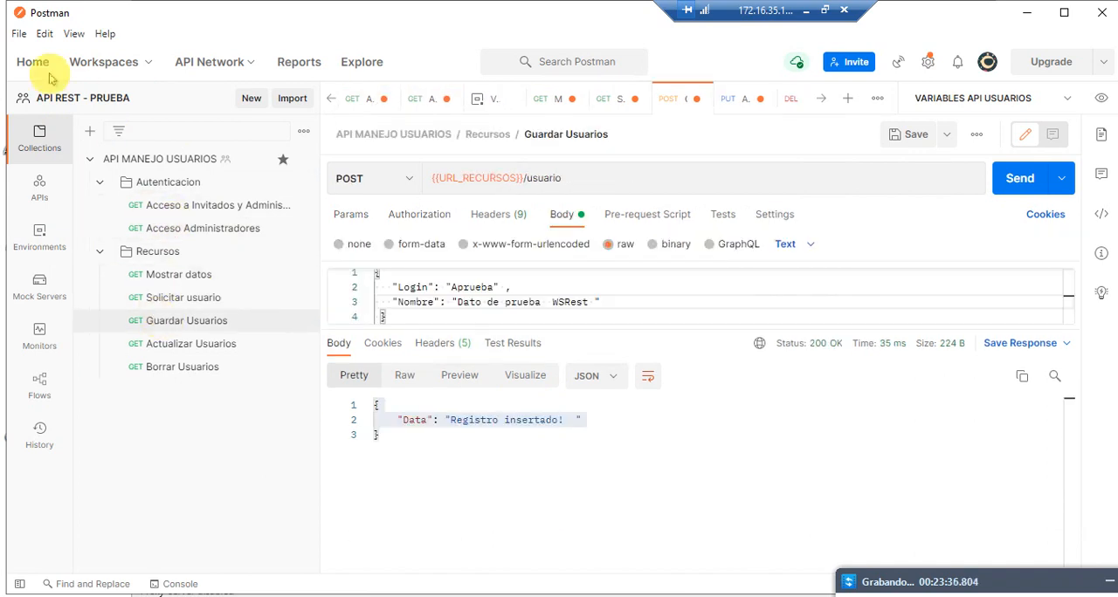
{"action": "left_click", "coordinate": [19, 37]}
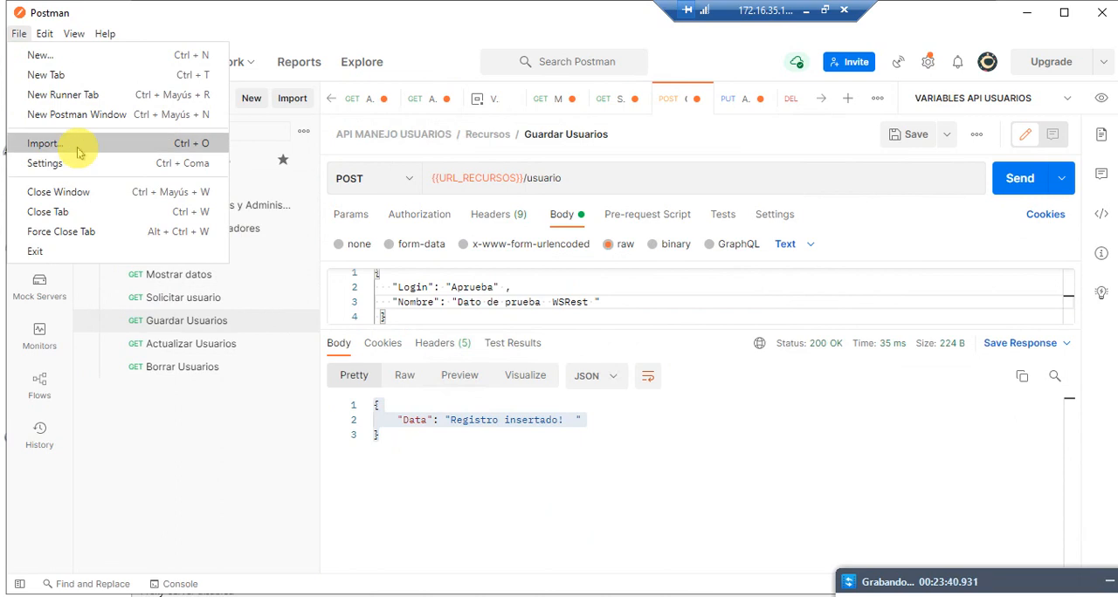
{"action": "mouse_move", "coordinate": [45, 34]}
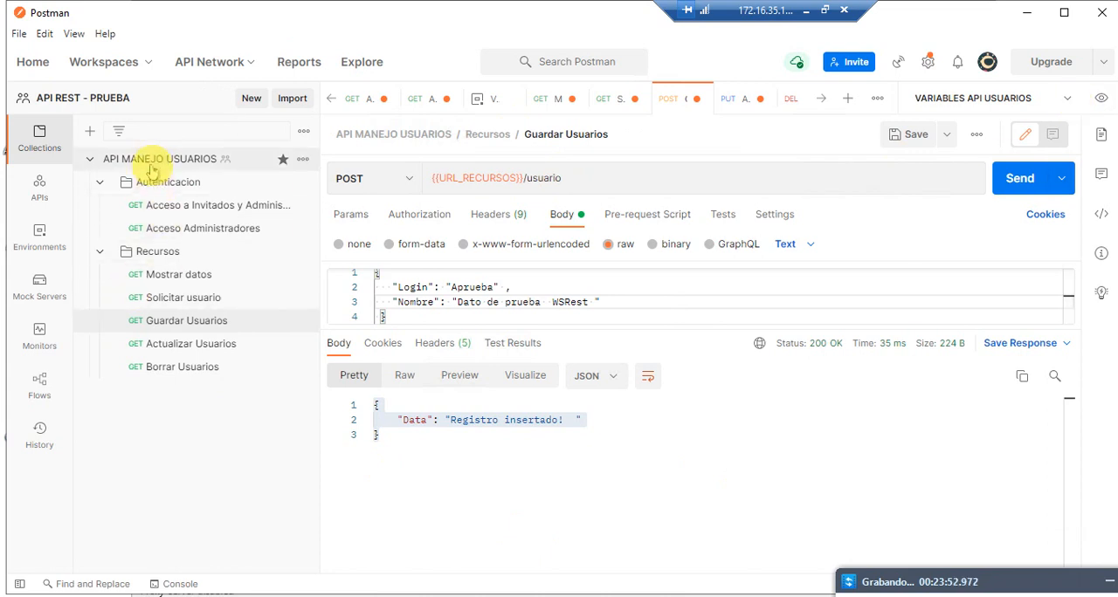
Step: Review the workspace's APIs, environment variables, mock servers, monitors, flows and request history, and the list of available workspaces
{"action": "left_click", "coordinate": [41, 194]}
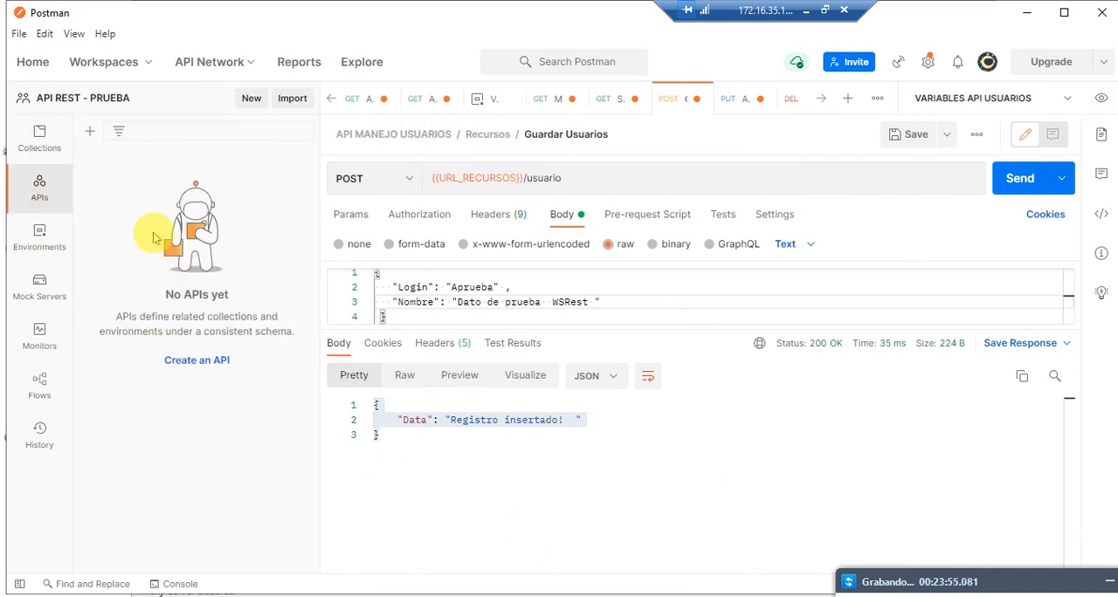
{"action": "left_click", "coordinate": [36, 232]}
{"action": "left_click", "coordinate": [182, 202]}
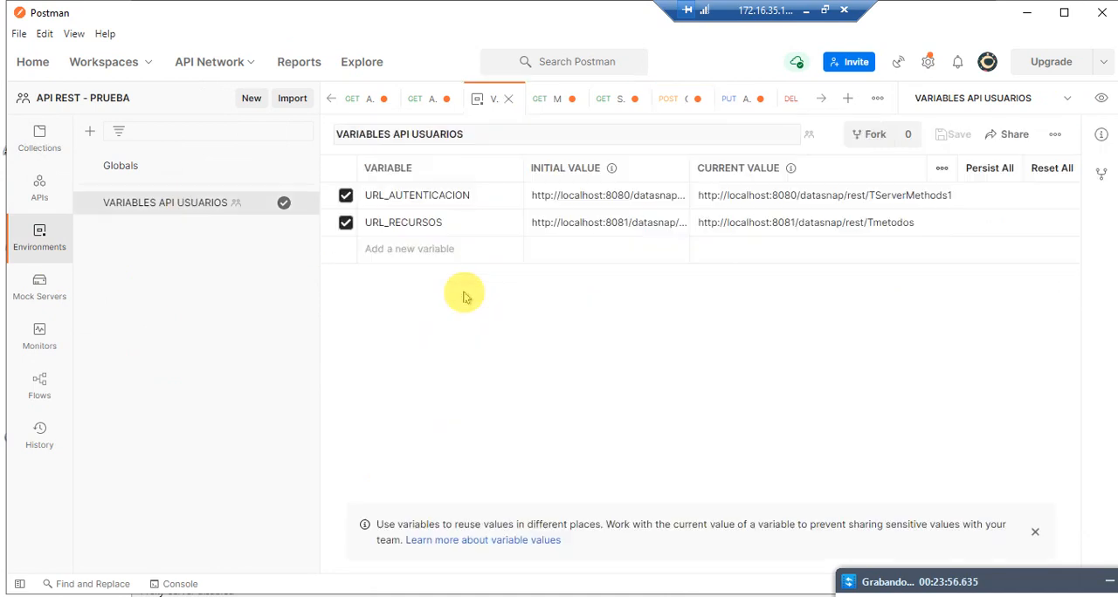
{"action": "left_click", "coordinate": [39, 286]}
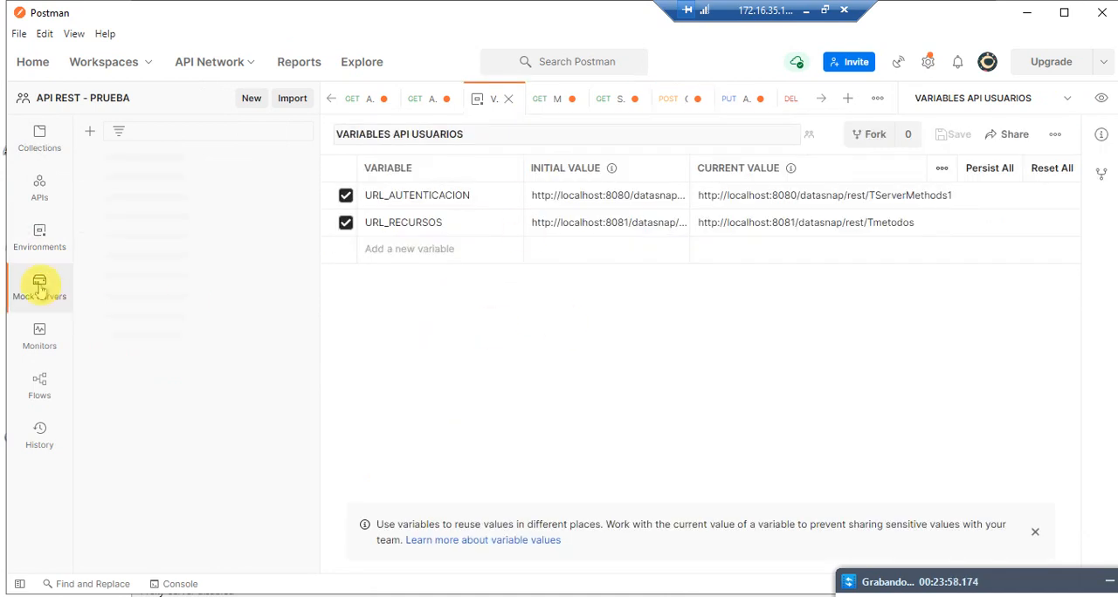
{"action": "left_click", "coordinate": [39, 336]}
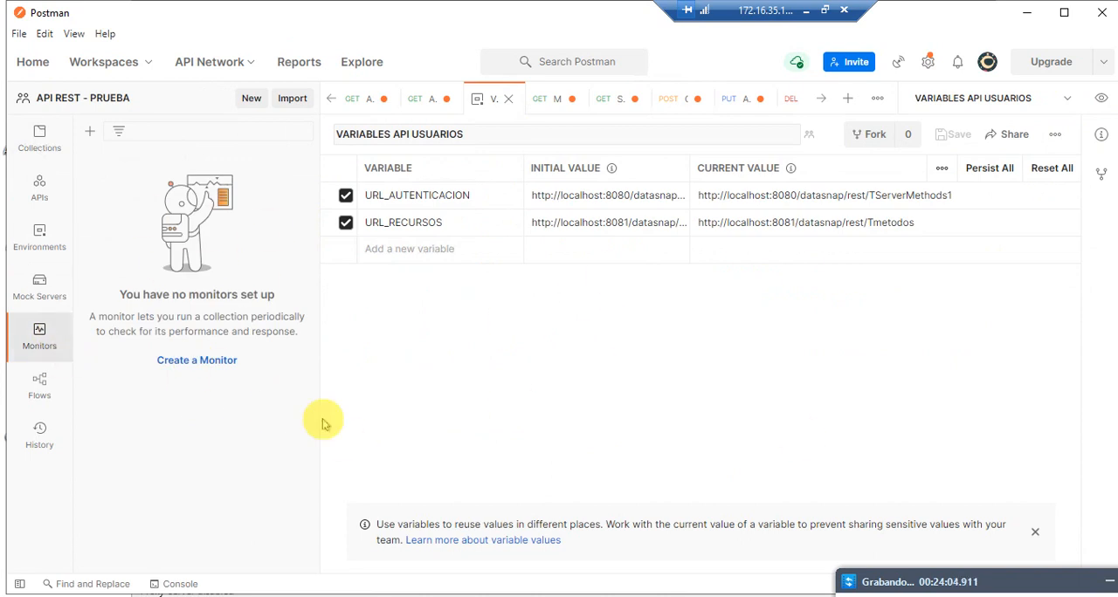
{"action": "left_click", "coordinate": [40, 391]}
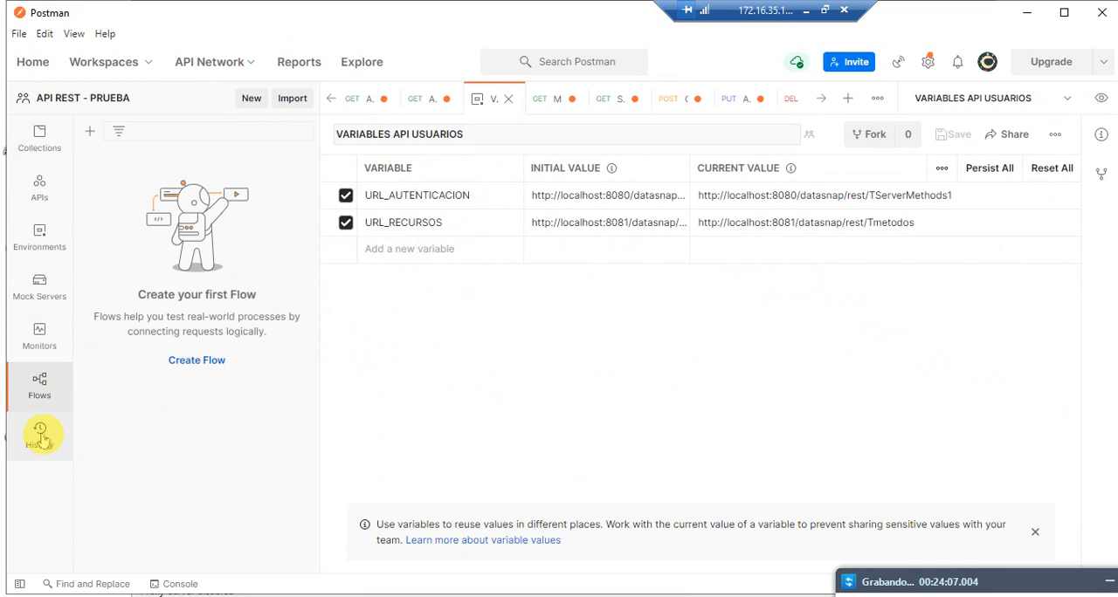
{"action": "left_click", "coordinate": [41, 431]}
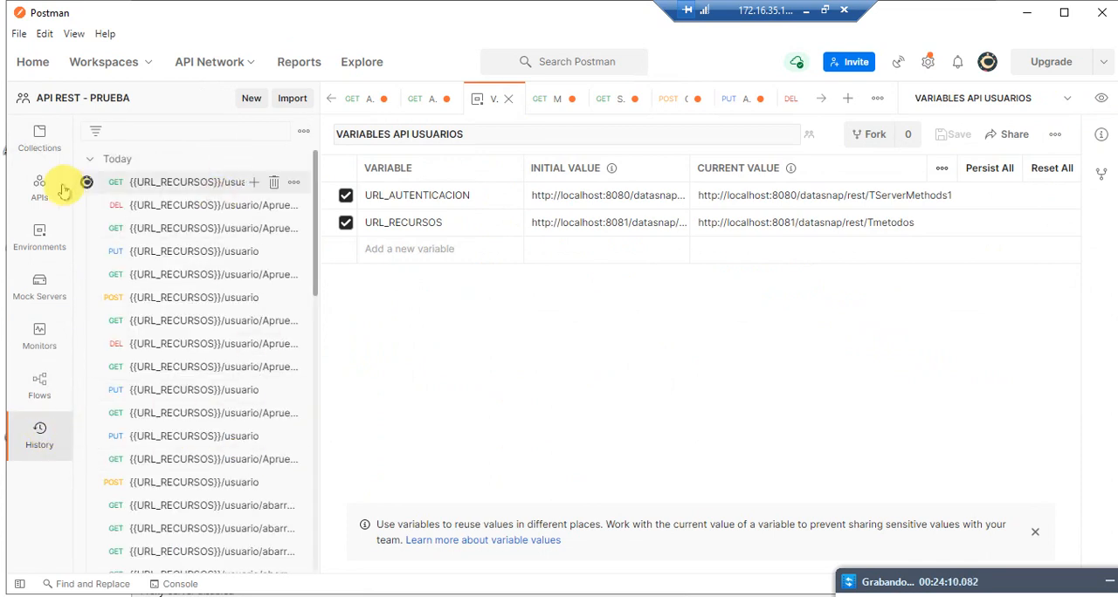
{"action": "left_click", "coordinate": [40, 142]}
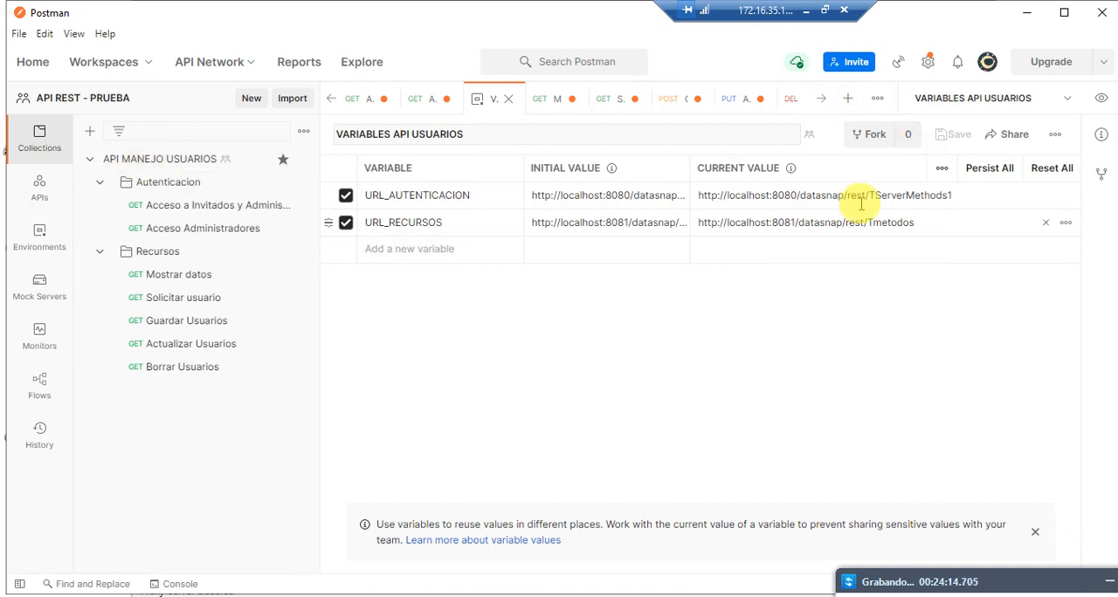
{"action": "left_click", "coordinate": [139, 63]}
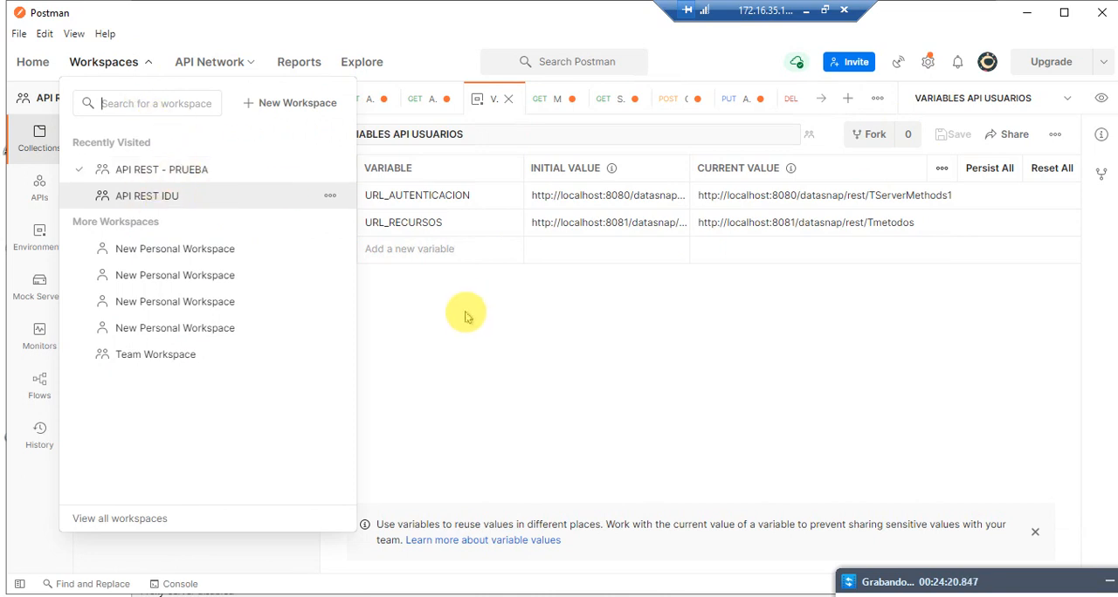
{"action": "left_click", "coordinate": [492, 325]}
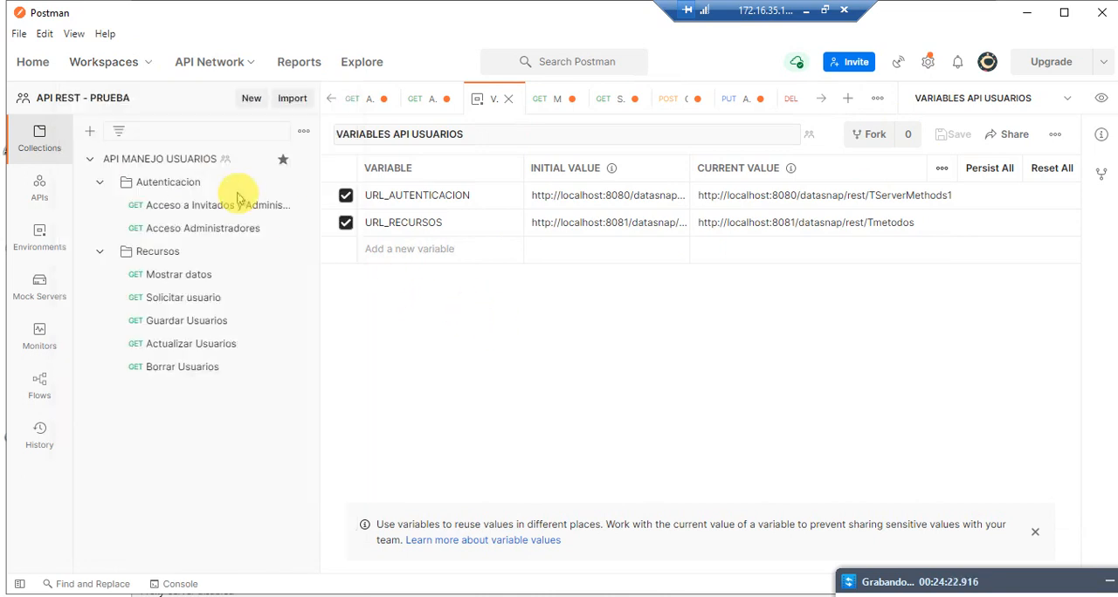
Step: Review the API MANEJO USUARIOS collection, its Autenticacion and Recursos folders, and the requests saved in them
{"action": "left_click", "coordinate": [89, 160]}
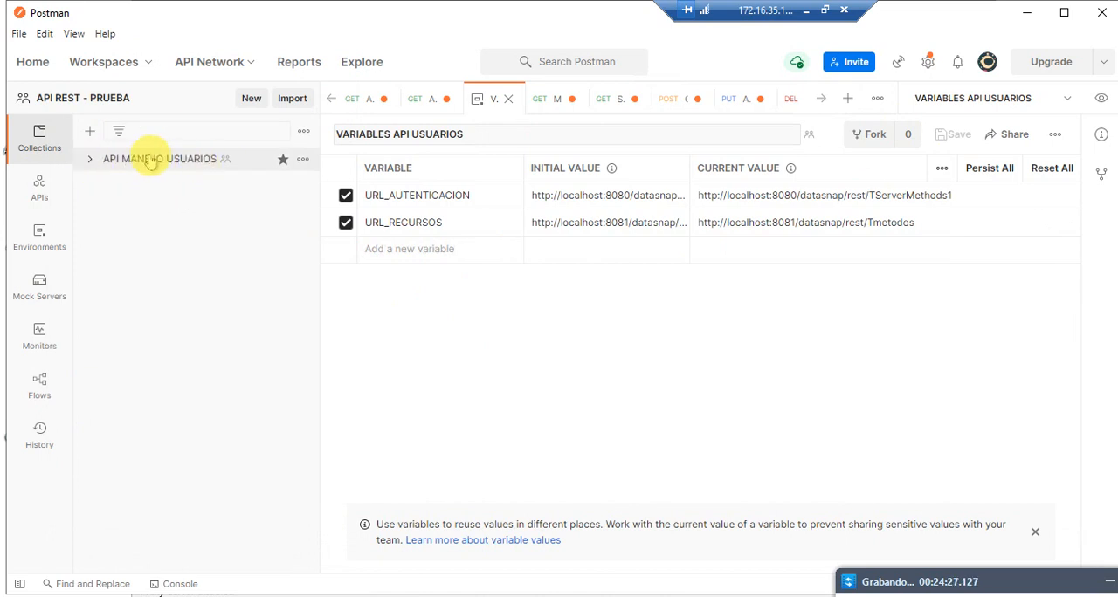
{"action": "left_click", "coordinate": [88, 163]}
{"action": "left_click", "coordinate": [94, 183]}
{"action": "left_click", "coordinate": [100, 204]}
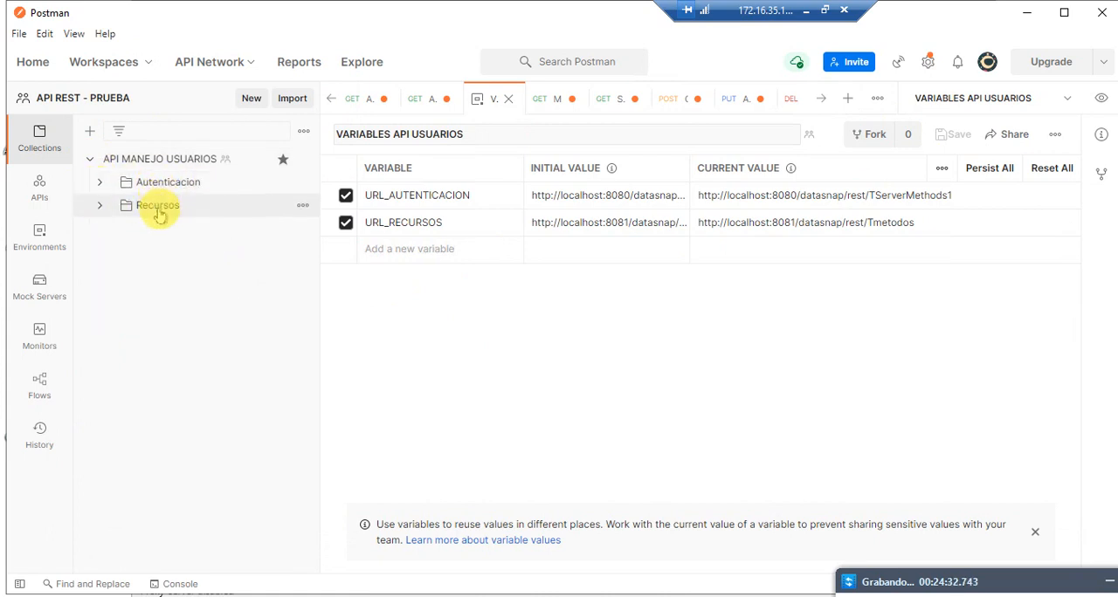
{"action": "left_click", "coordinate": [100, 185]}
{"action": "left_click", "coordinate": [172, 207]}
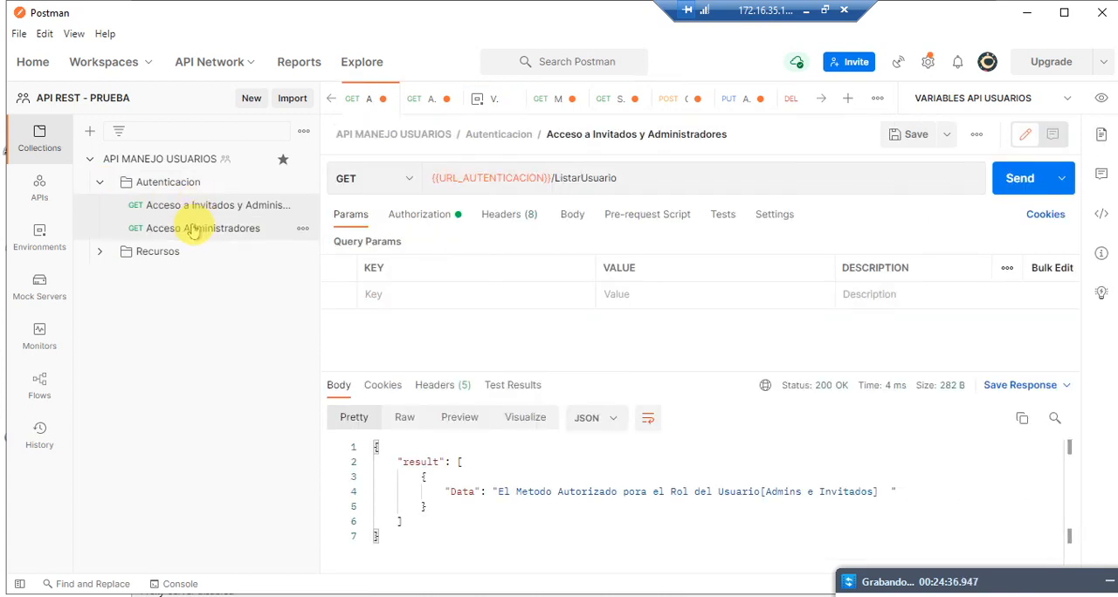
{"action": "left_click", "coordinate": [193, 230]}
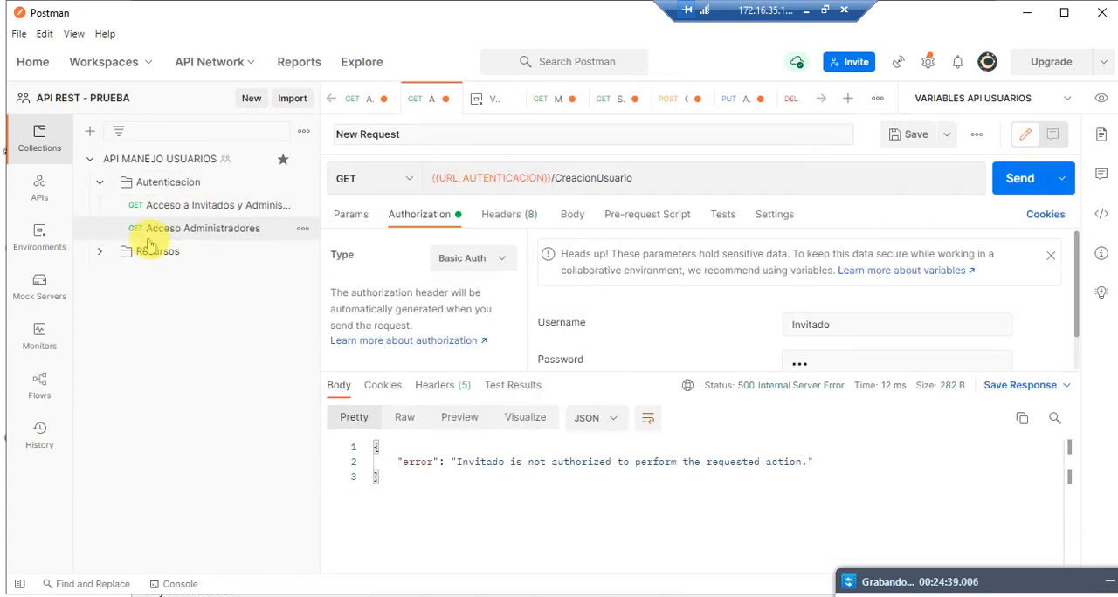
{"action": "left_click", "coordinate": [101, 254]}
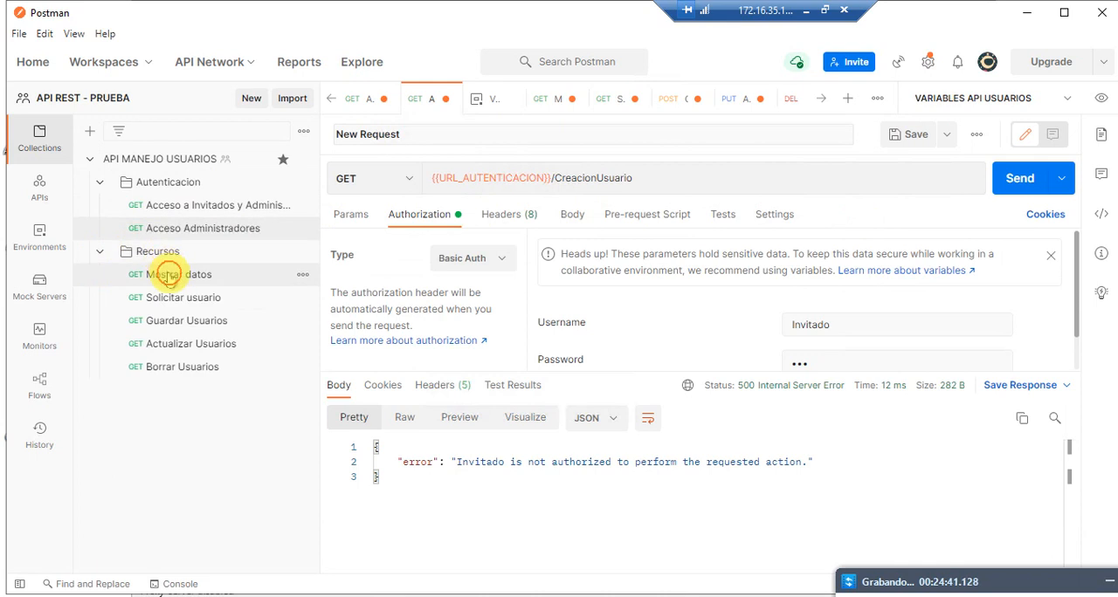
{"action": "left_click", "coordinate": [168, 276]}
{"action": "left_click", "coordinate": [185, 298]}
{"action": "left_click", "coordinate": [200, 321]}
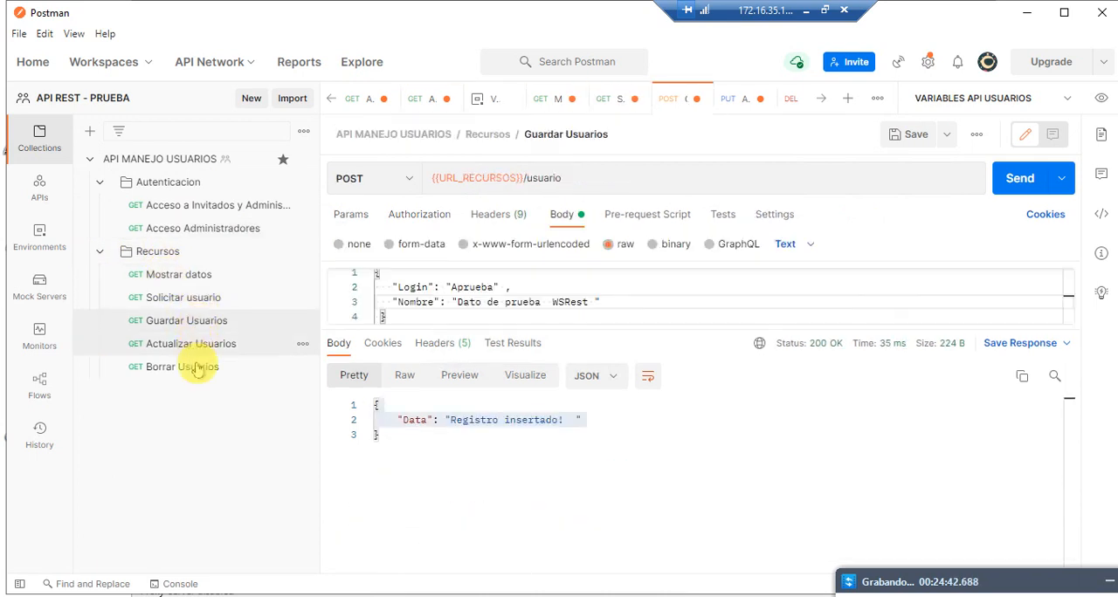